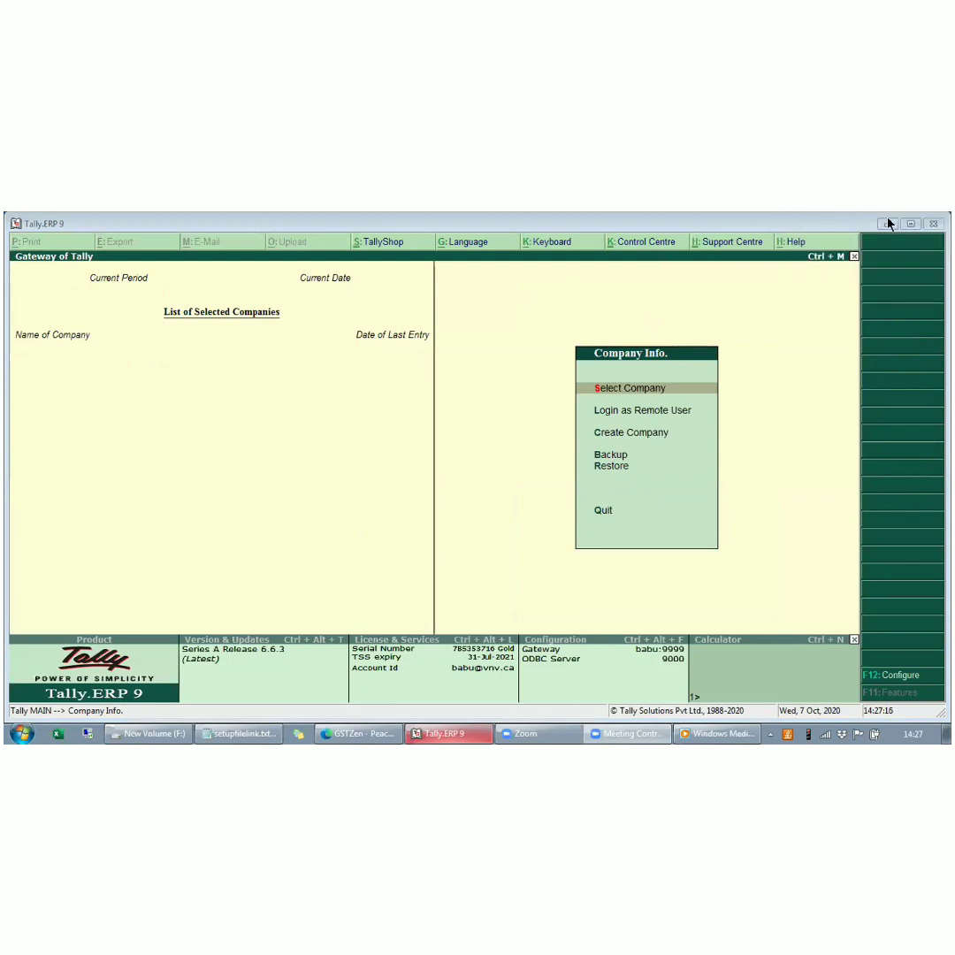
- Switch to the GSTZen site in Microsoft Edge and sign out of the current account
{"action": "left_click", "coordinate": [886, 224]}
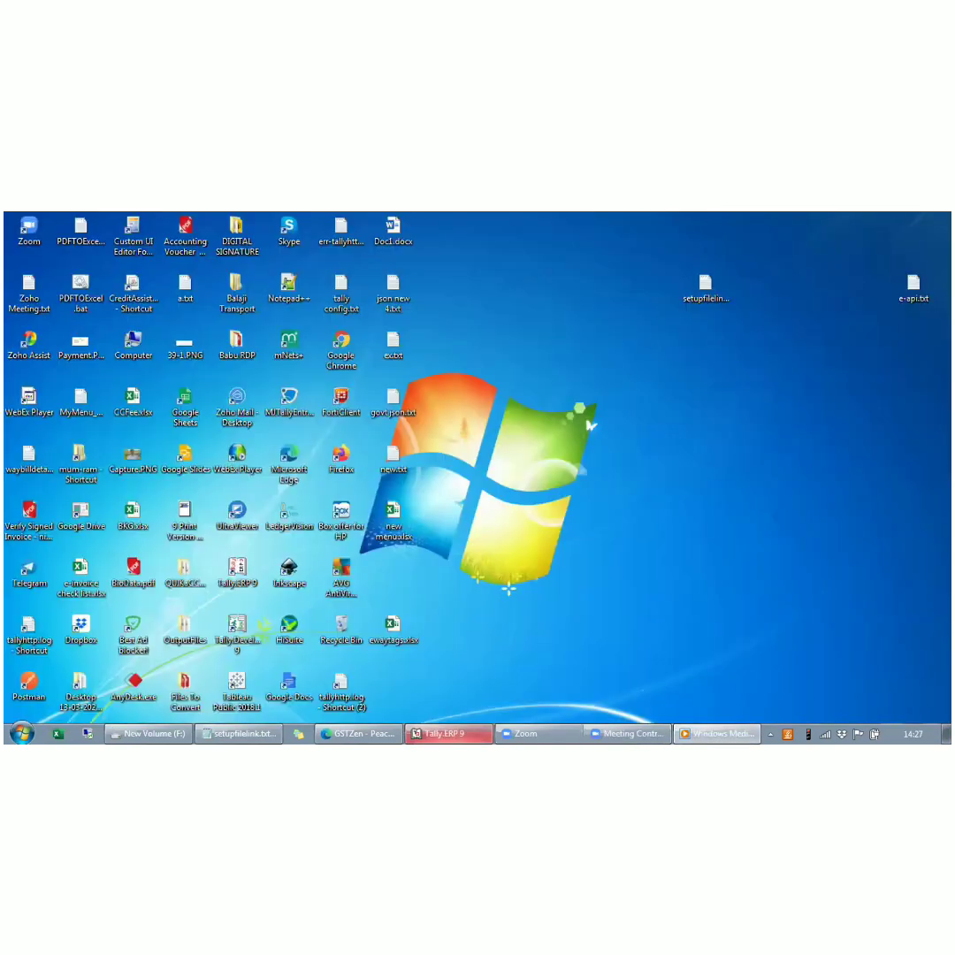
{"action": "left_click", "coordinate": [448, 734]}
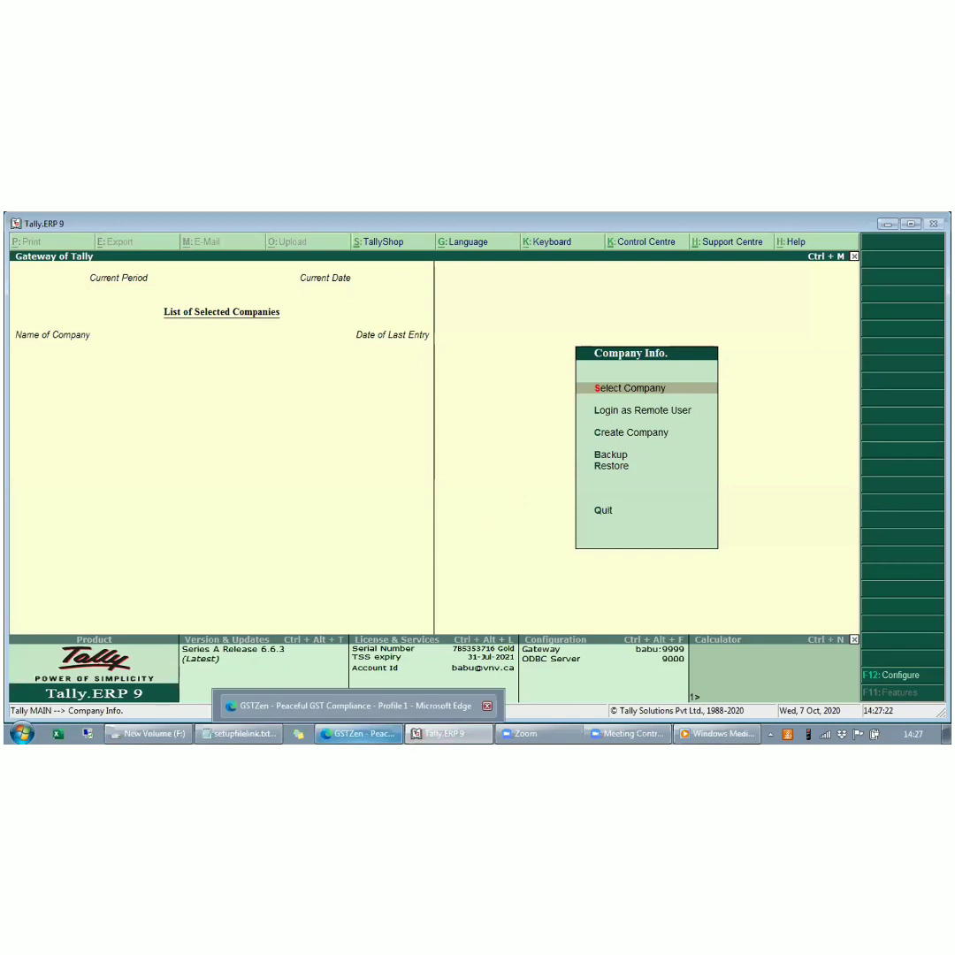
{"action": "left_click", "coordinate": [358, 734]}
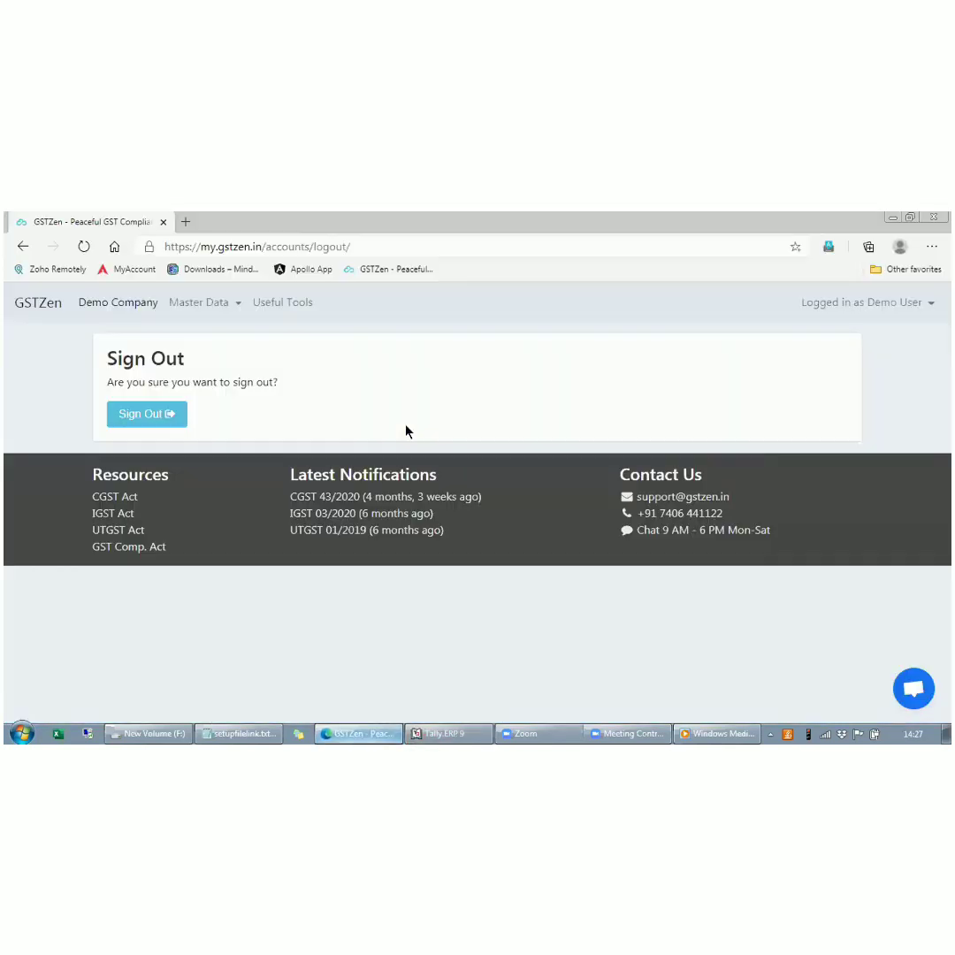
{"action": "left_click", "coordinate": [167, 417]}
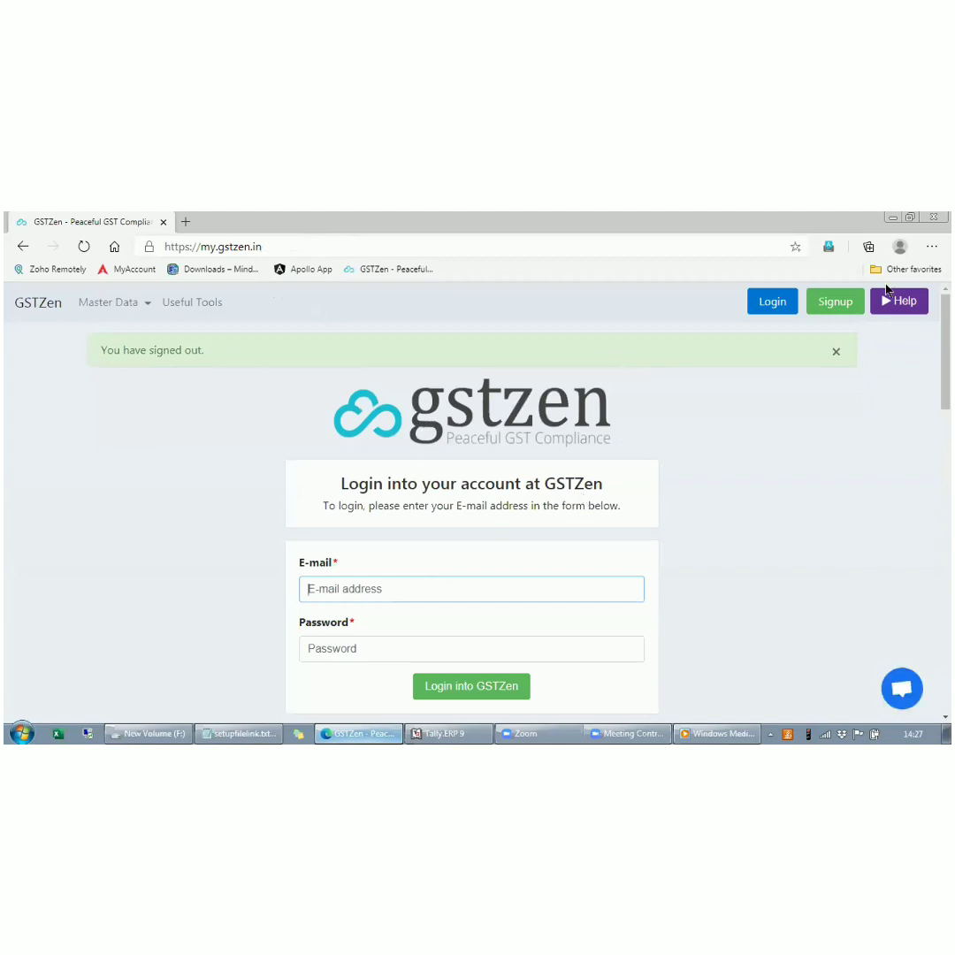
- Load my.gstzen.in/demo and sign in to the GSTZen demo account
{"action": "left_click", "coordinate": [772, 301]}
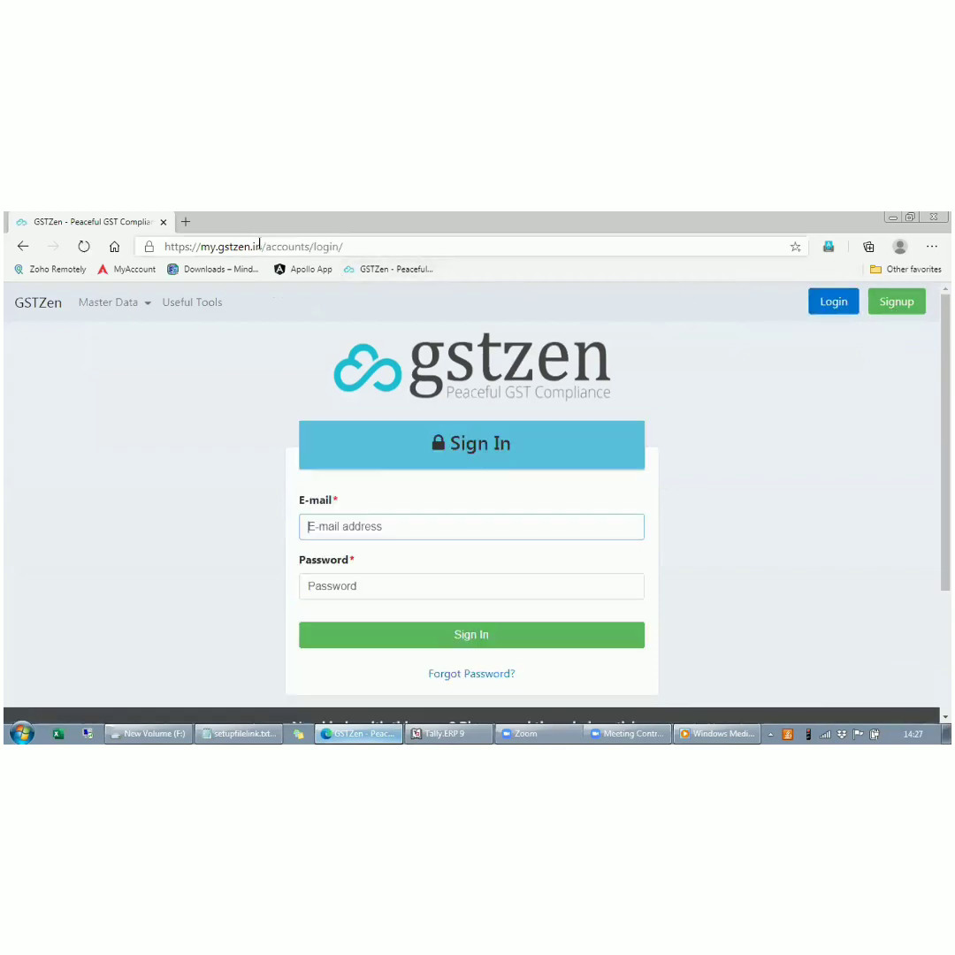
{"action": "left_click_drag", "start_coordinate": [264, 247], "coordinate": [480, 266]}
{"action": "type", "text": "de"}
{"action": "key", "text": "Return"}
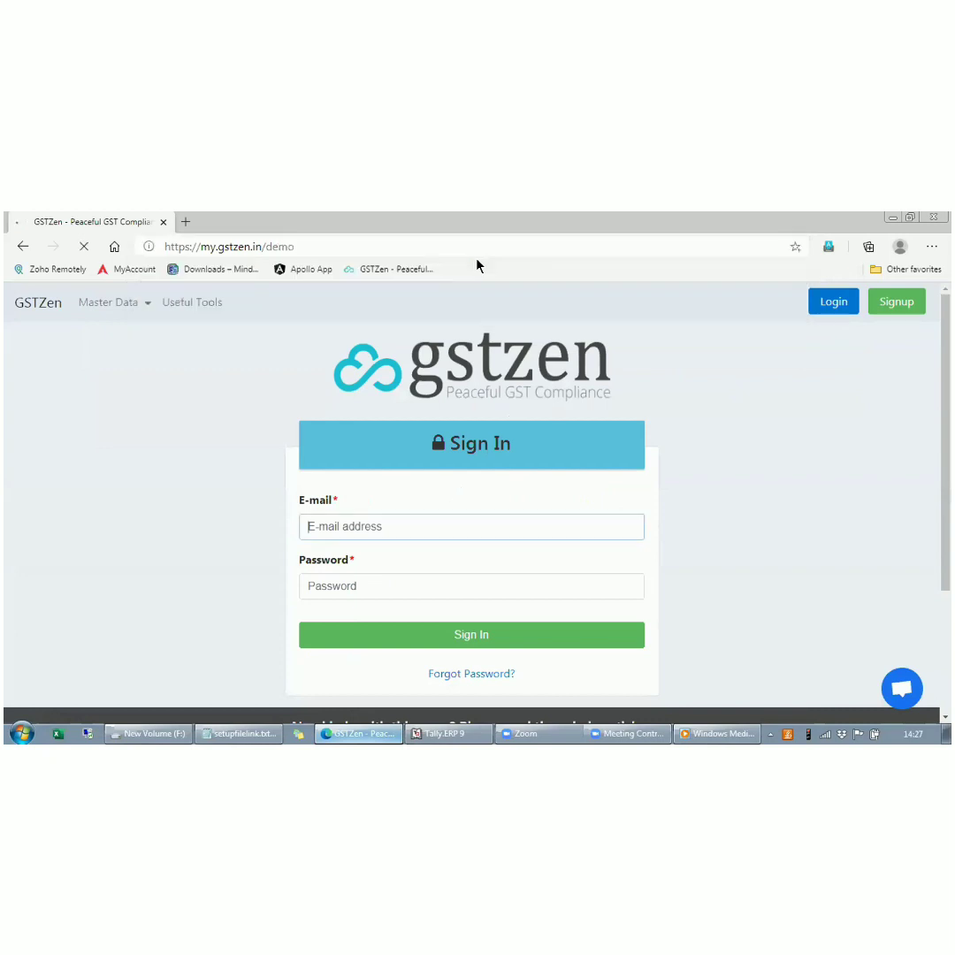
{"action": "left_click", "coordinate": [416, 636]}
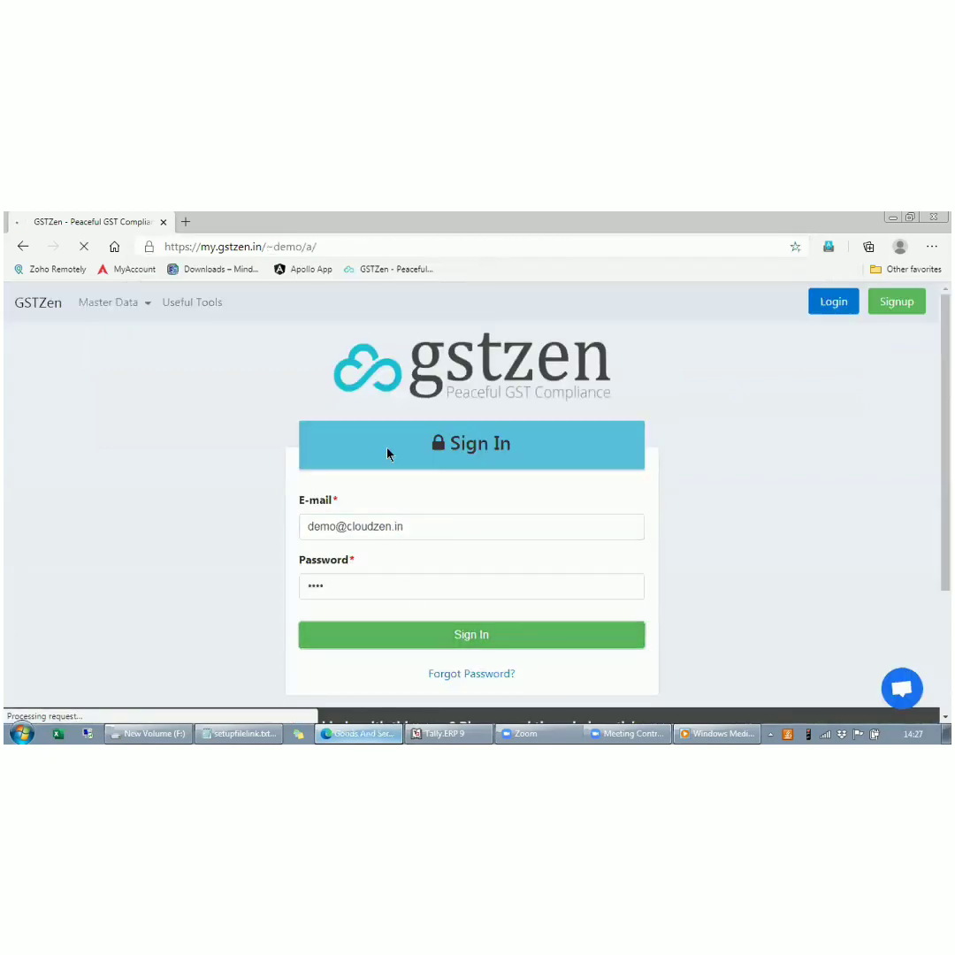
- Open the CLOUDZEN SOFTWARE LABS entry among the managed GSTINs and go to Tally/SAP Integration under its E-Invoicing section
{"action": "scroll", "coordinate": [665, 509], "scroll_direction": "down", "scroll_amount": 3}
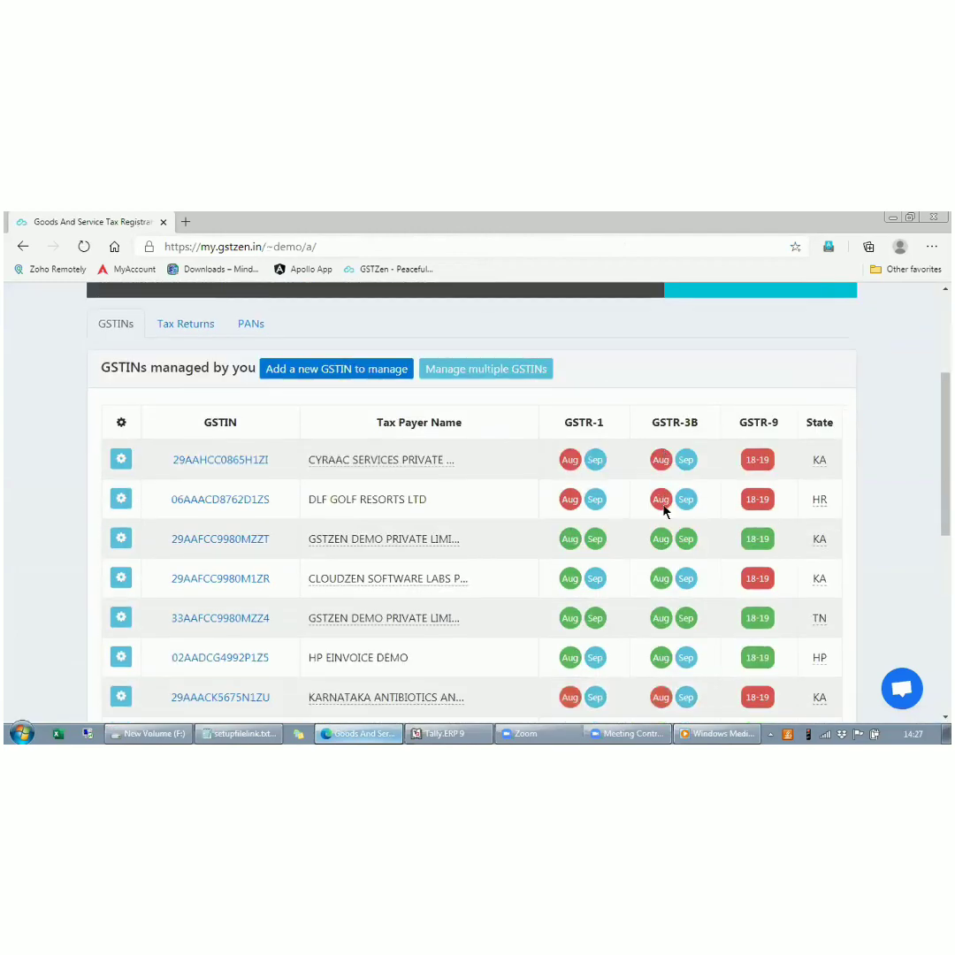
{"action": "left_click", "coordinate": [250, 578]}
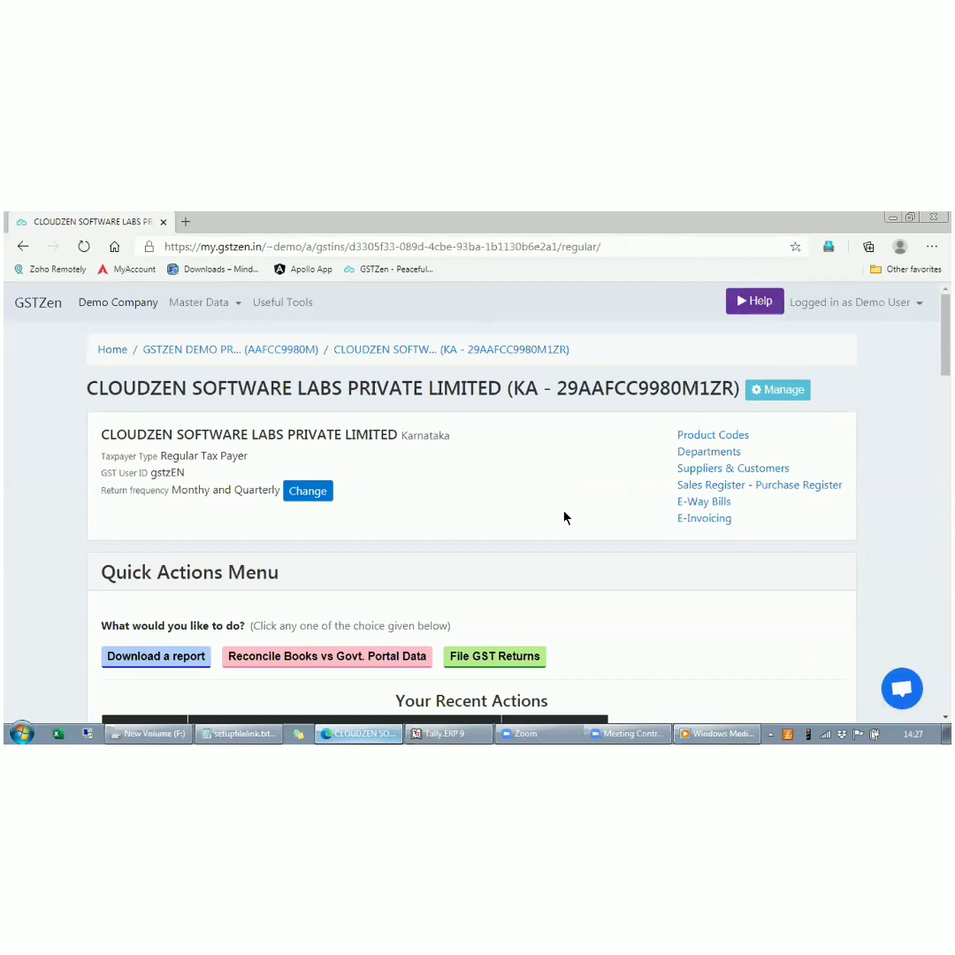
{"action": "left_click", "coordinate": [716, 519]}
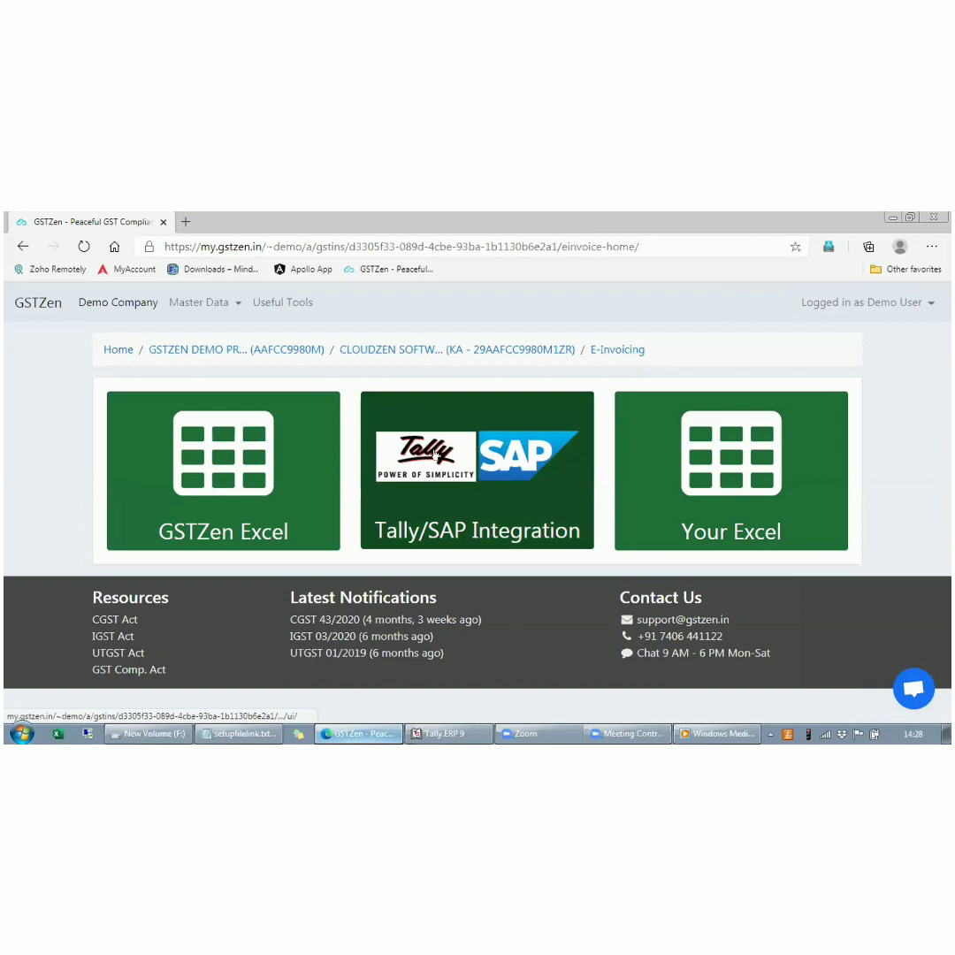
{"action": "left_click", "coordinate": [434, 452]}
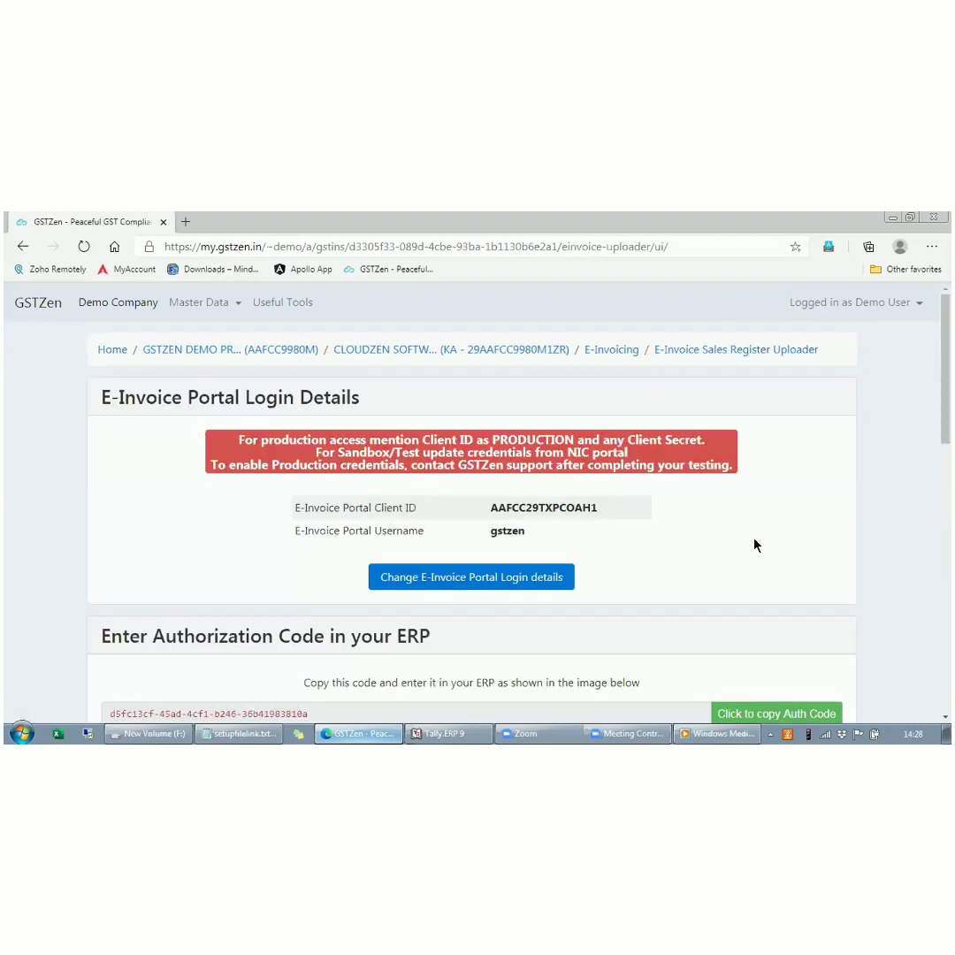
- Open the E-Invoice Portal login details for changing, log in with the stored credentials, and view the ERP authorization code section
{"action": "scroll", "coordinate": [754, 545], "scroll_direction": "down", "scroll_amount": 1}
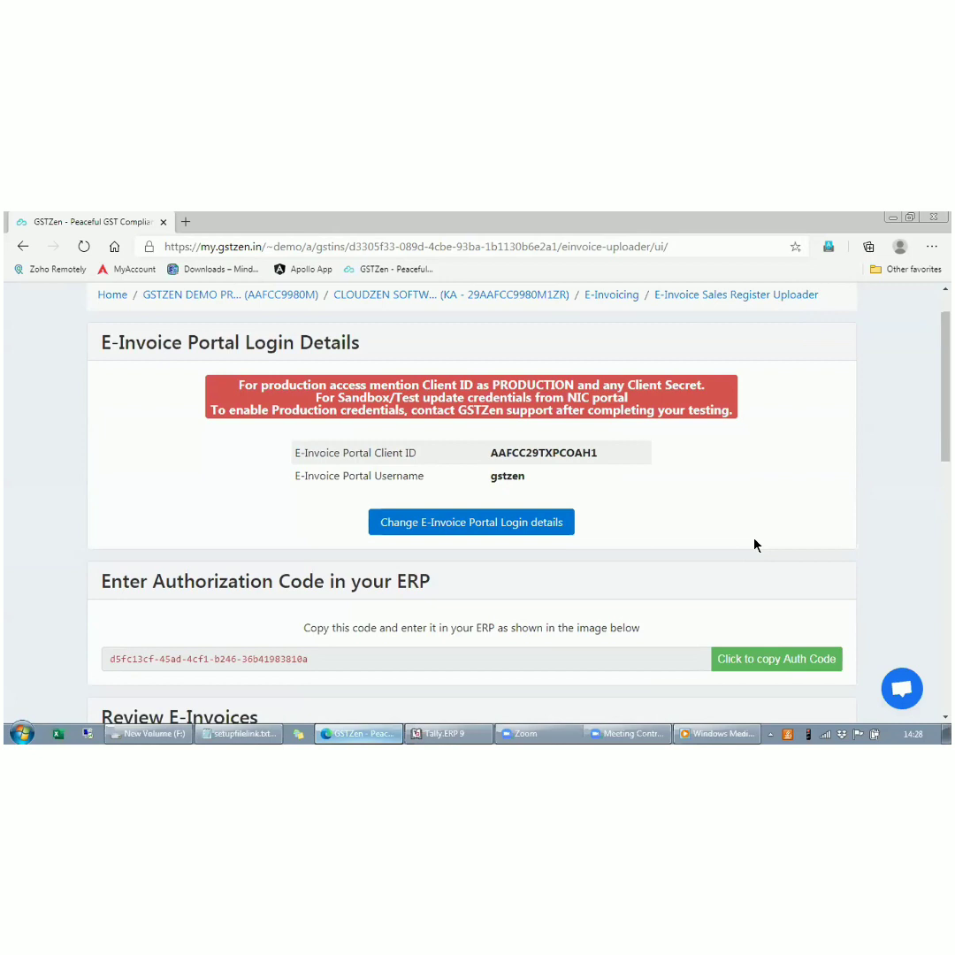
{"action": "scroll", "coordinate": [732, 541], "scroll_direction": "down", "scroll_amount": 1}
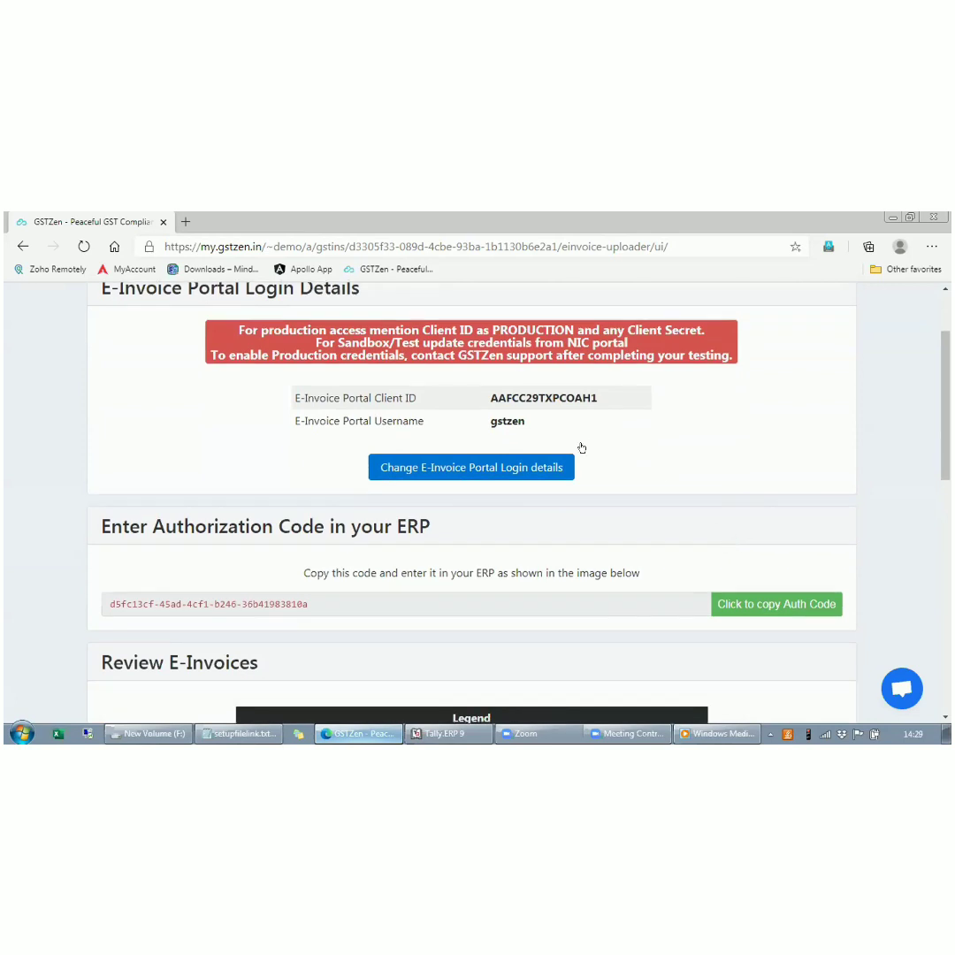
{"action": "left_click", "coordinate": [464, 469]}
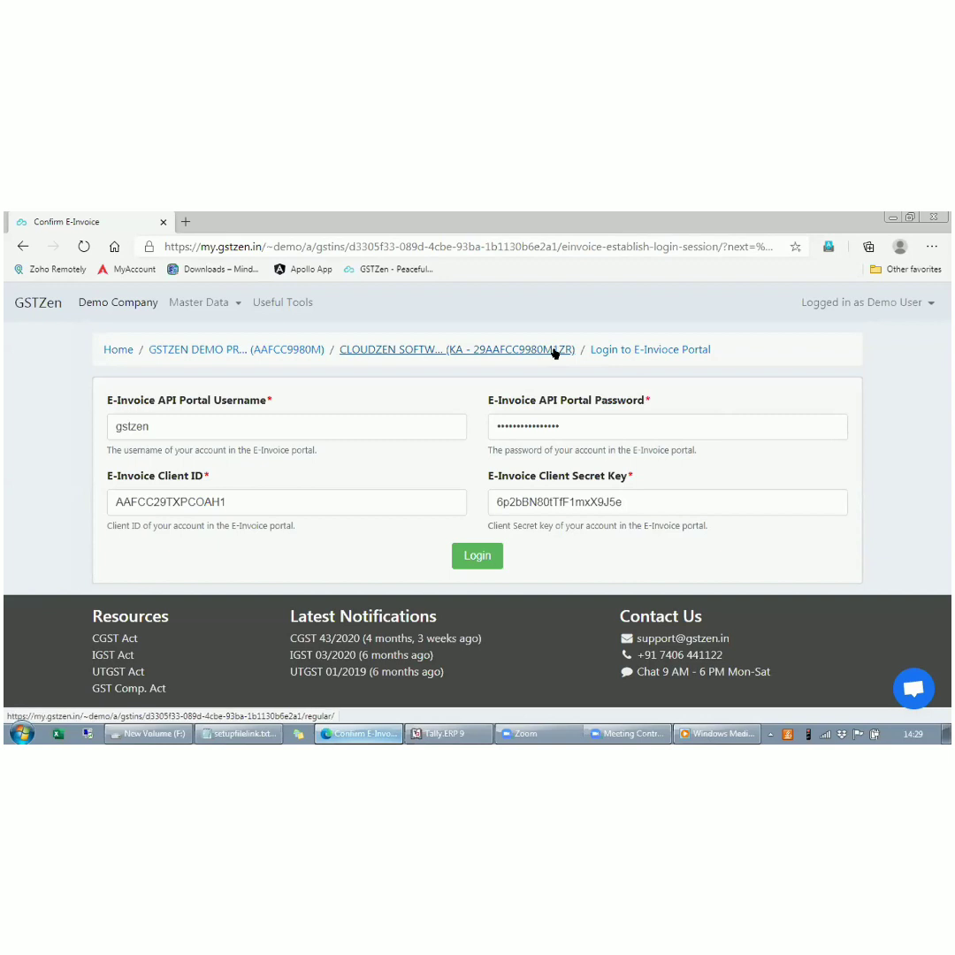
{"action": "left_click", "coordinate": [482, 556]}
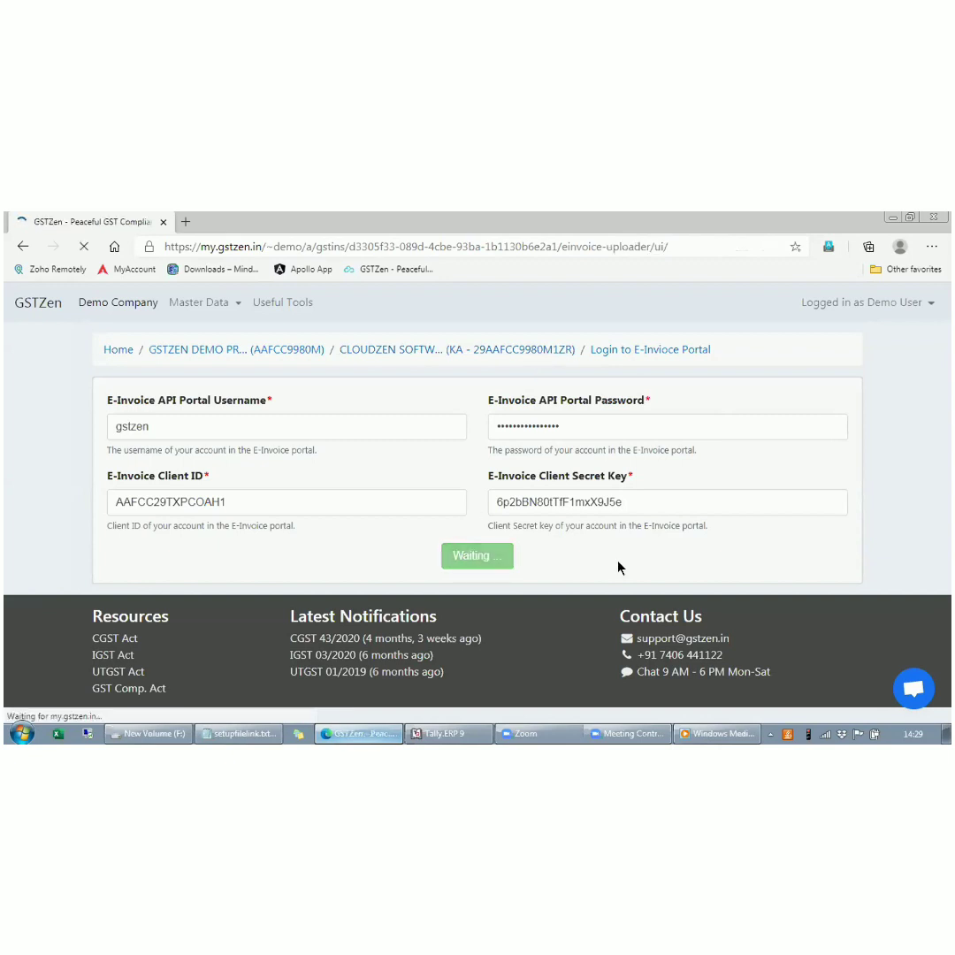
{"action": "scroll", "coordinate": [653, 594], "scroll_direction": "down", "scroll_amount": 1}
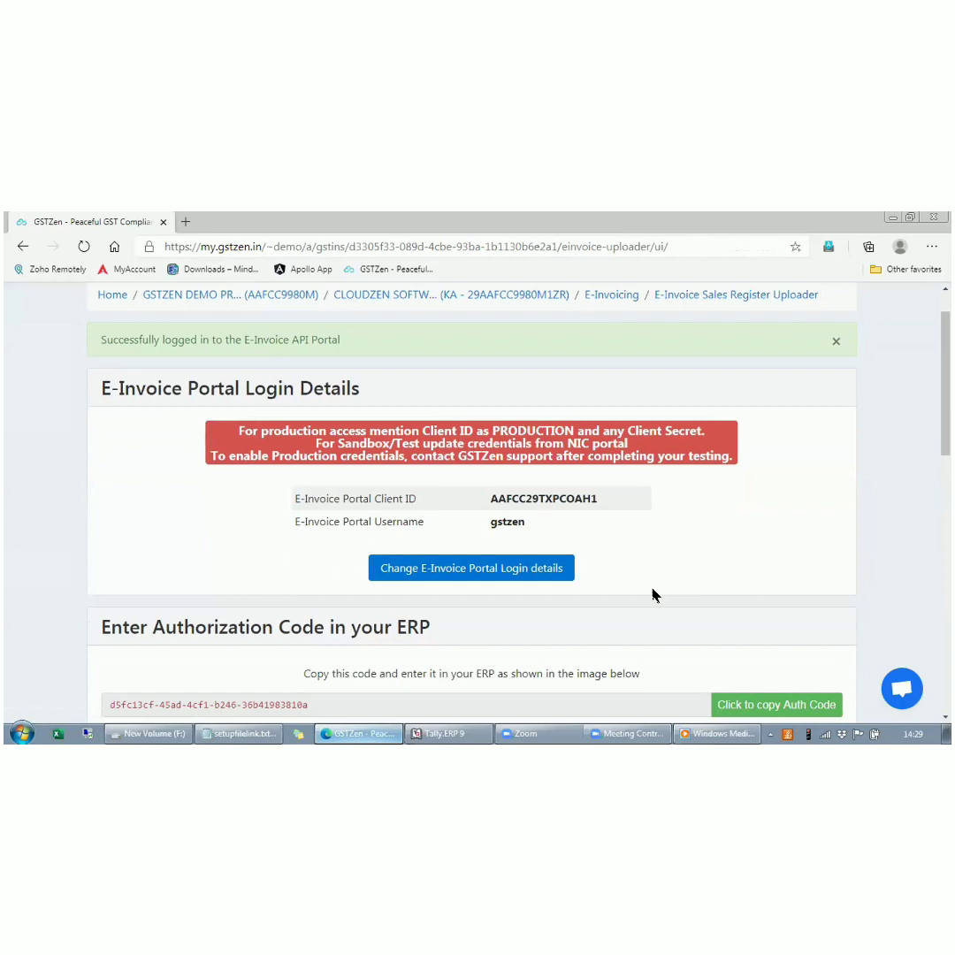
{"action": "scroll", "coordinate": [652, 594], "scroll_direction": "down", "scroll_amount": 2}
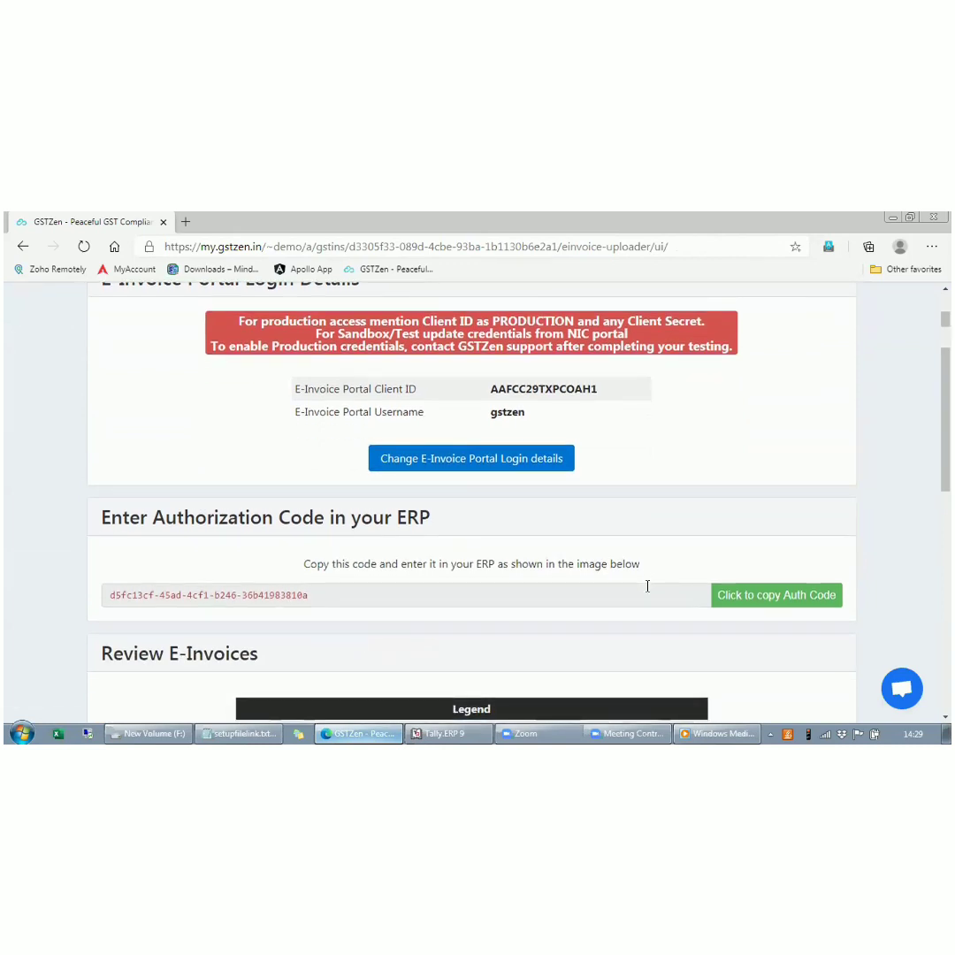
- Return to the desktop and open the file location of the Tally.ERP 9 shortcut
{"action": "left_click", "coordinate": [892, 218]}
{"action": "left_click", "coordinate": [892, 218]}
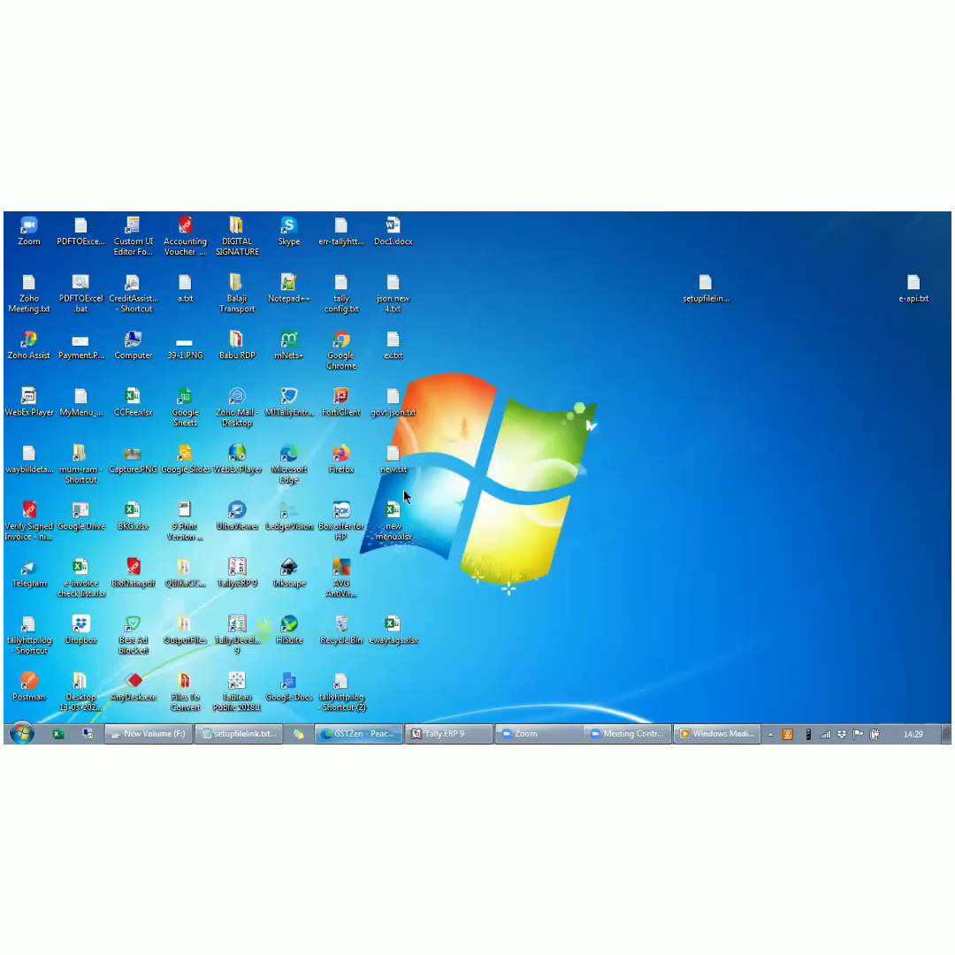
{"action": "right_click", "coordinate": [227, 575]}
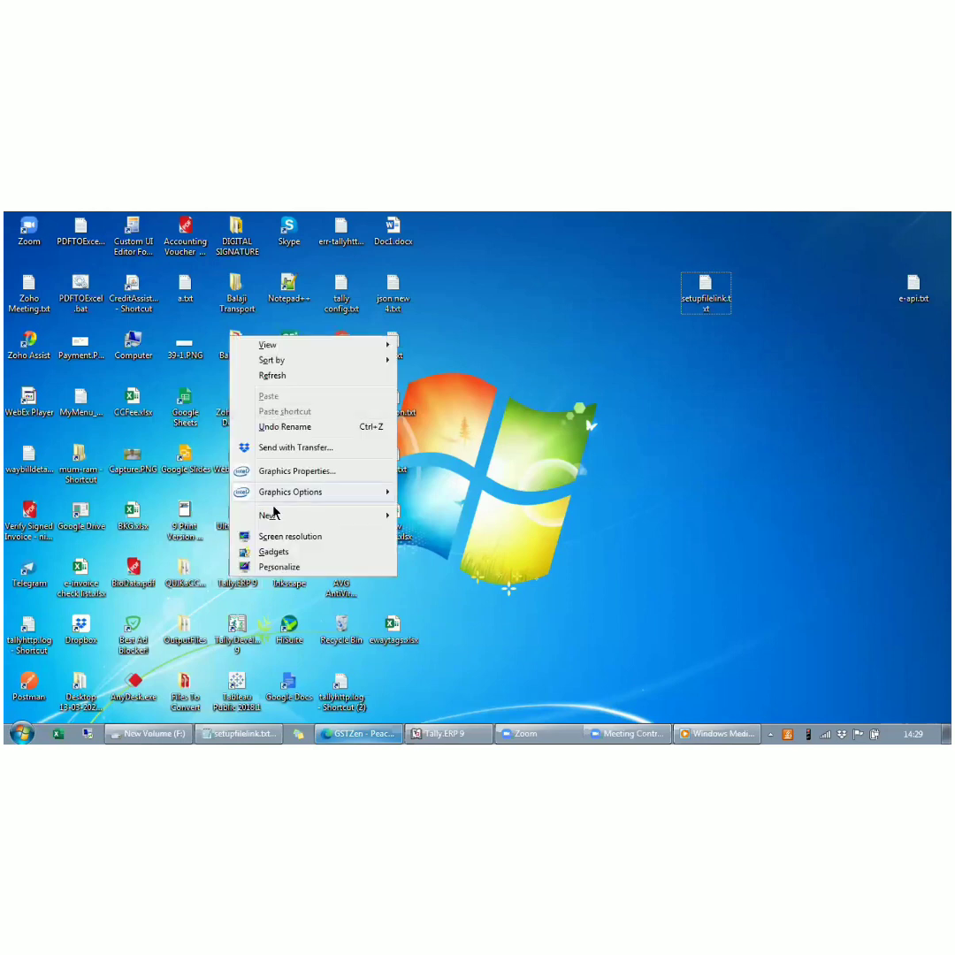
{"action": "left_click", "coordinate": [519, 467]}
{"action": "right_click", "coordinate": [232, 570]}
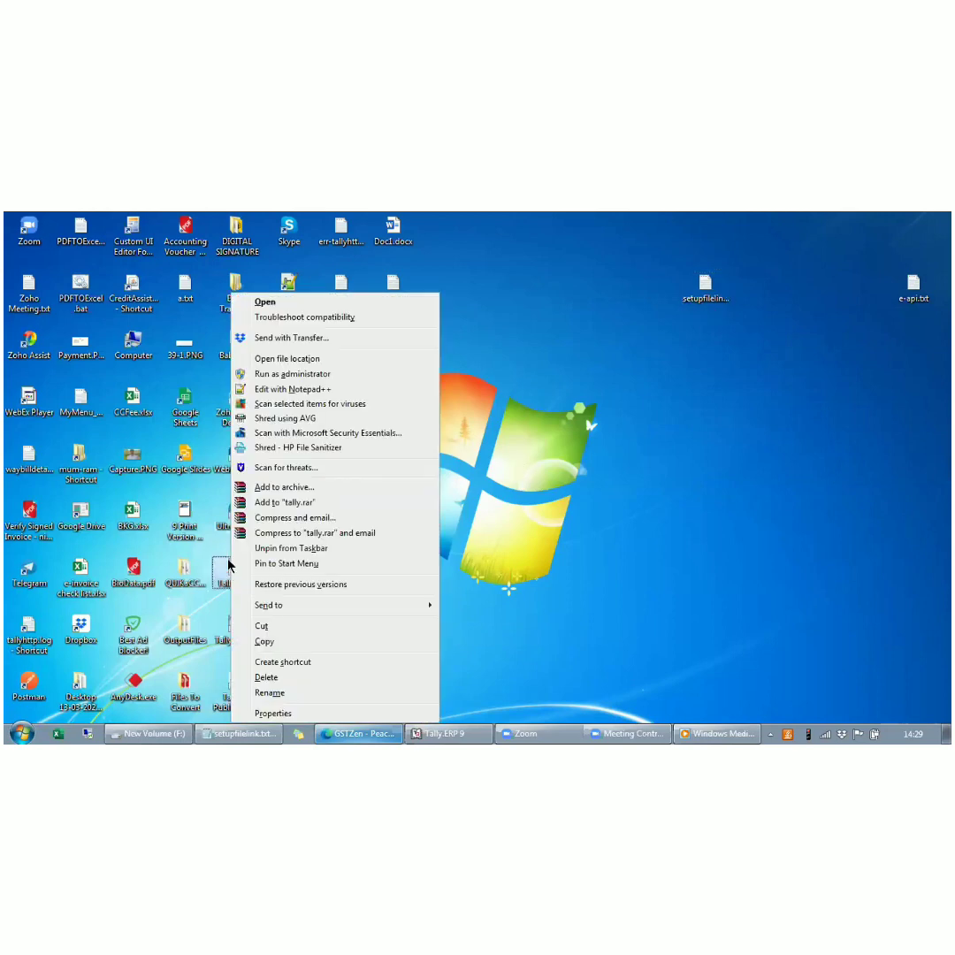
{"action": "left_click", "coordinate": [274, 359]}
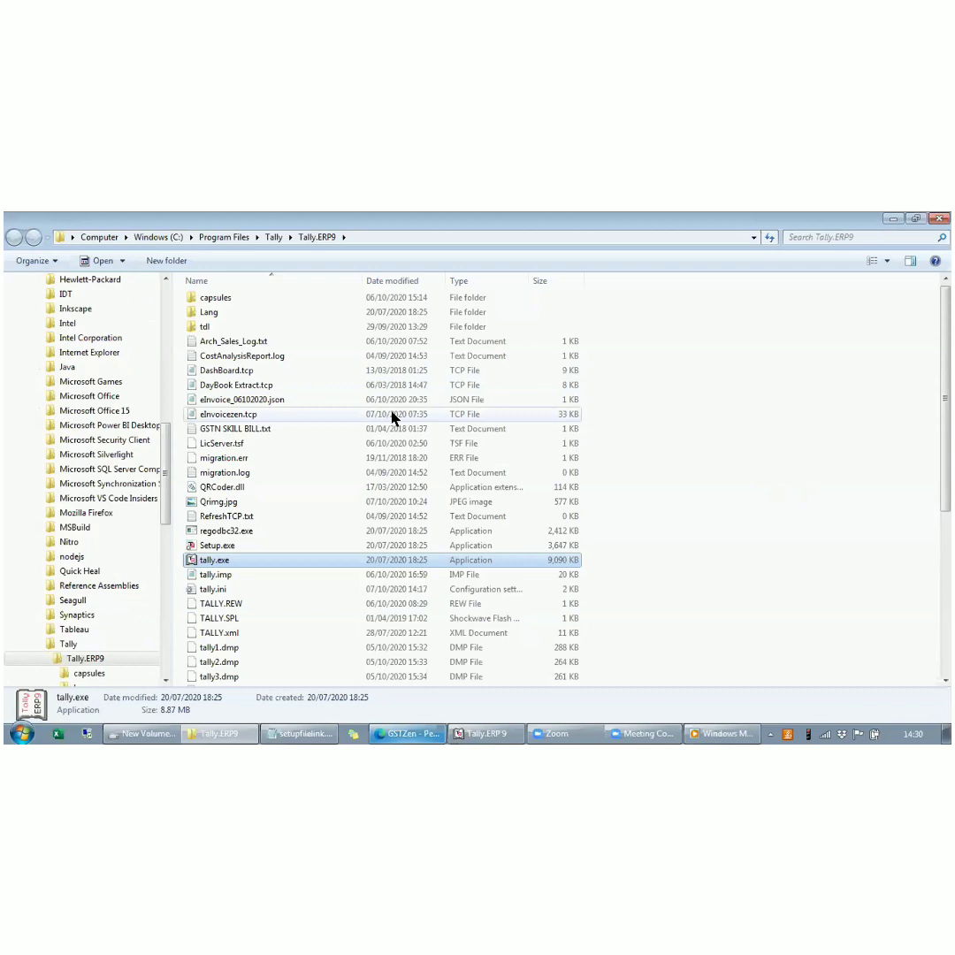
- Copy the full file name of eInvoicezen.tcp in the Tally.ERP9 folder without renaming the file
{"action": "left_click", "coordinate": [550, 413]}
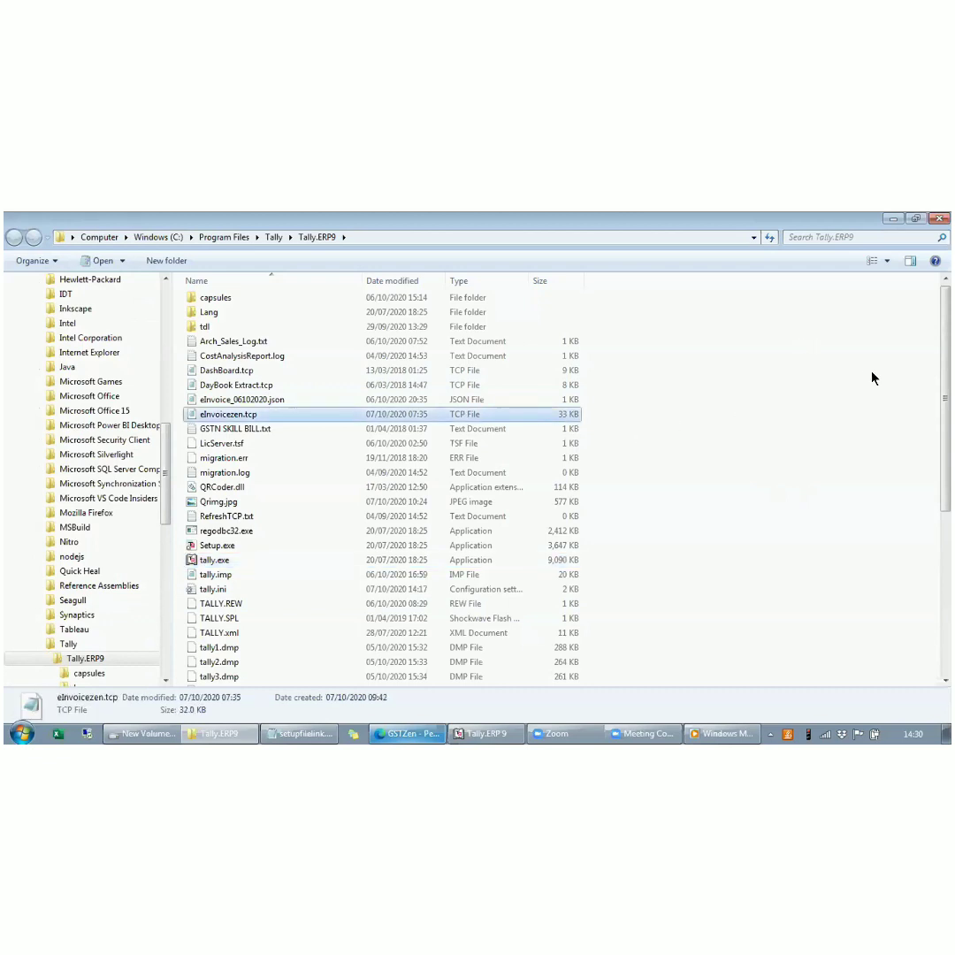
{"action": "key", "text": "F2"}
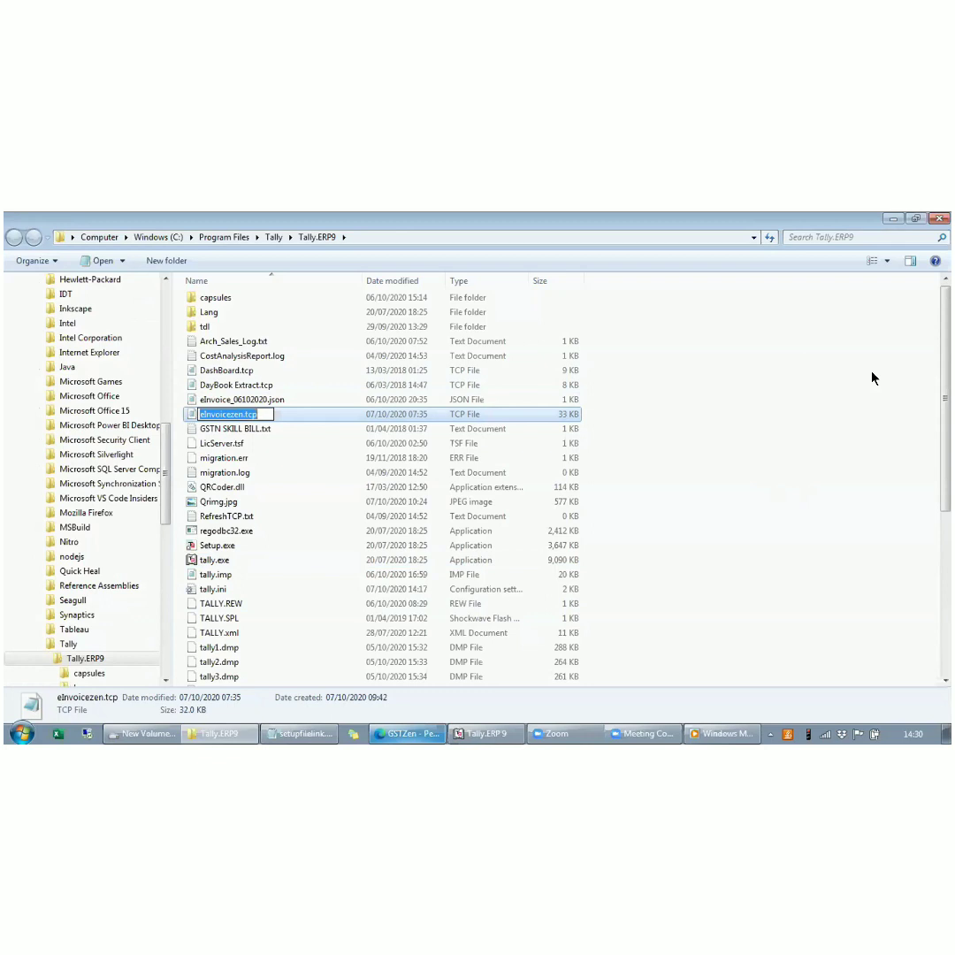
{"action": "left_click", "coordinate": [749, 402]}
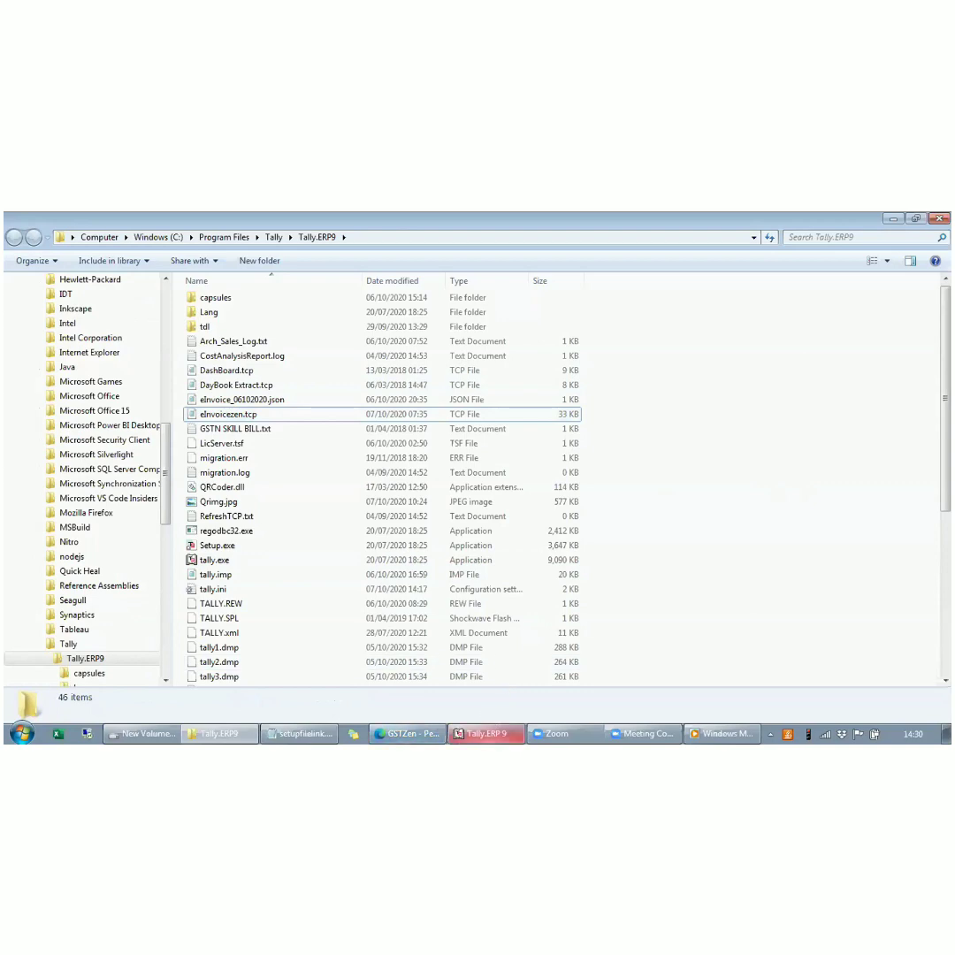
- Switch to Tally.ERP 9 and add eInvoicezen.tcp to the local TDL files preloaded on startup, with startup loading set to Yes
{"action": "left_click", "coordinate": [485, 733]}
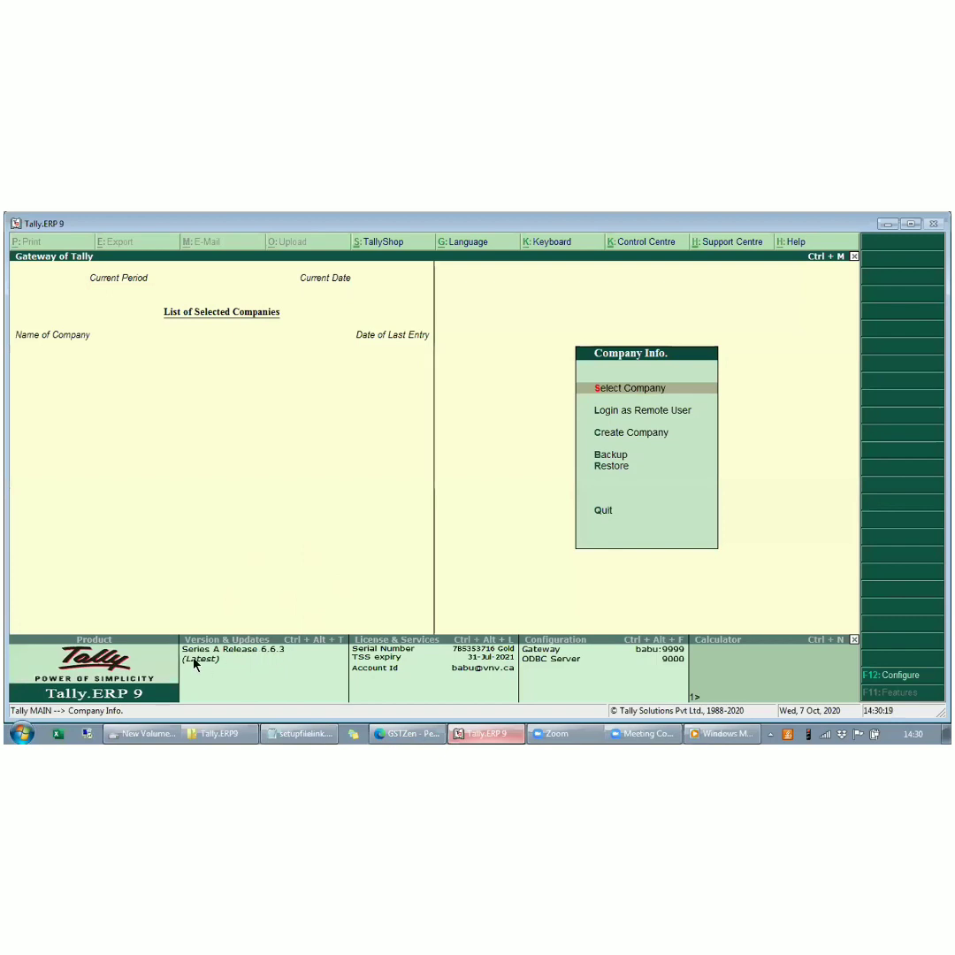
{"action": "left_click", "coordinate": [261, 679]}
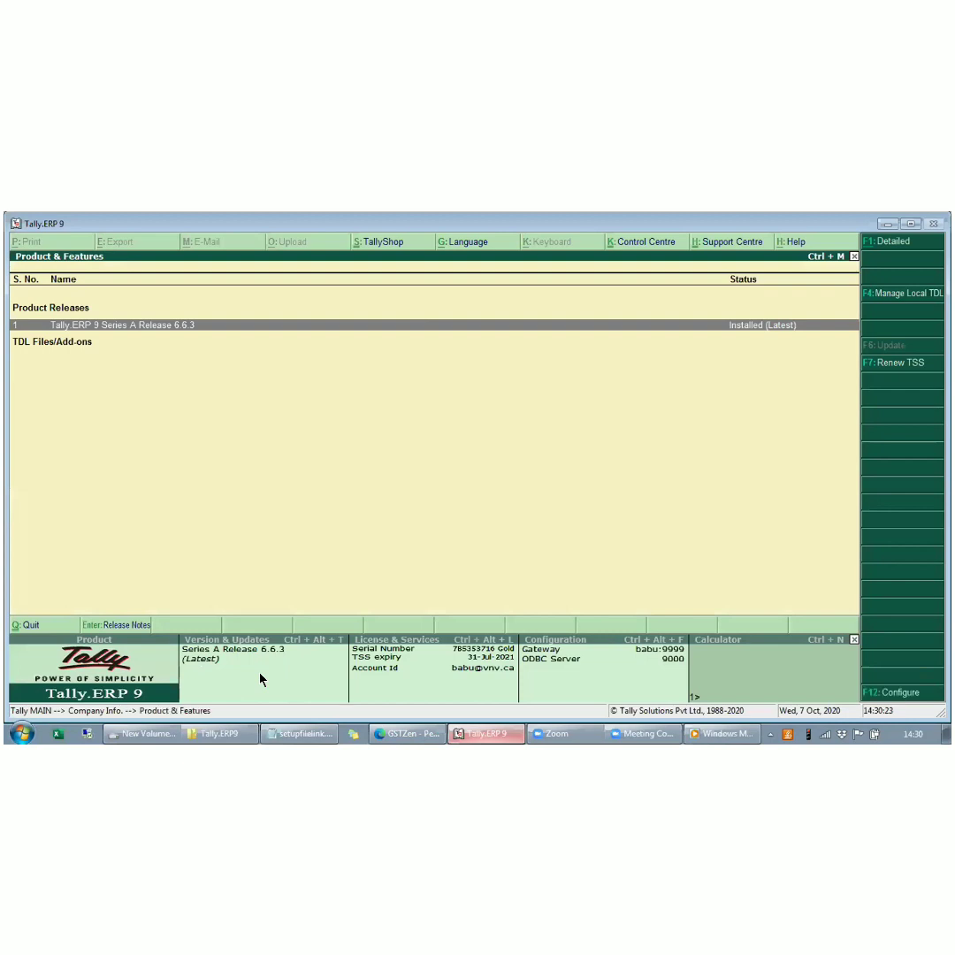
{"action": "key", "text": "F4"}
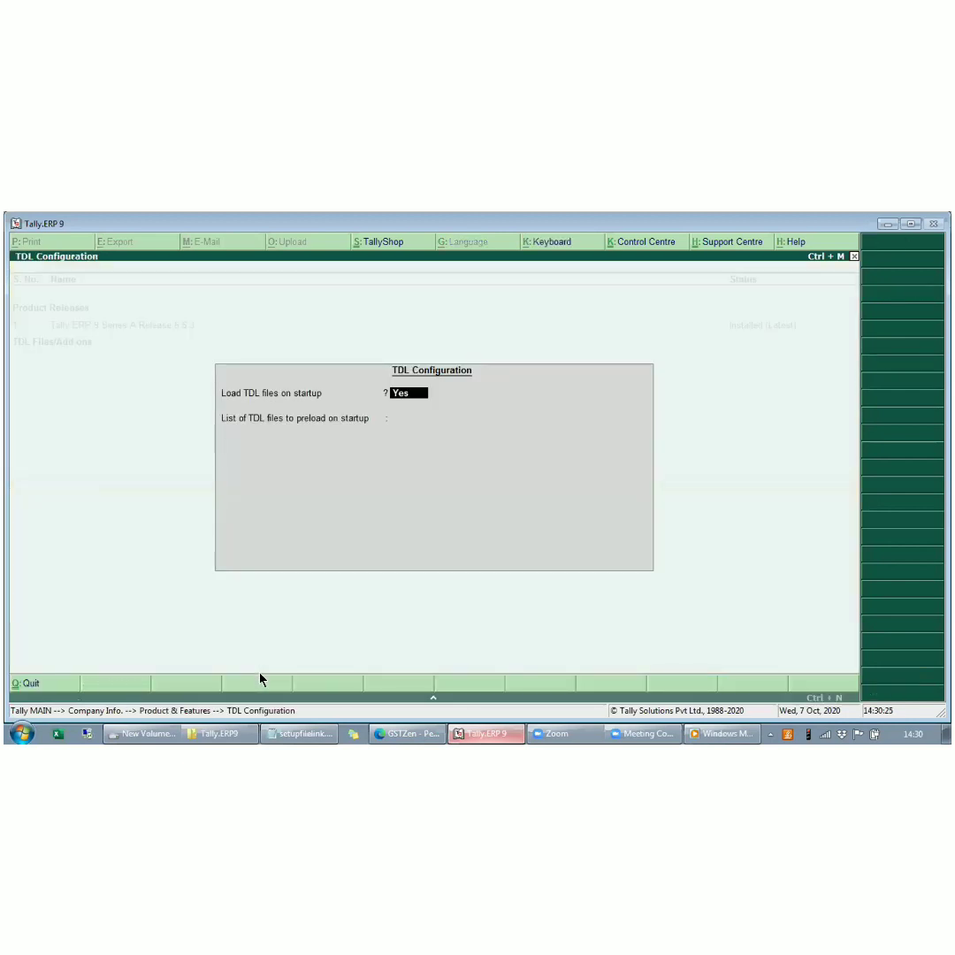
{"action": "key", "text": "Return"}
{"action": "key", "text": "ctrl+alt+v"}
{"action": "key", "text": "Return"}
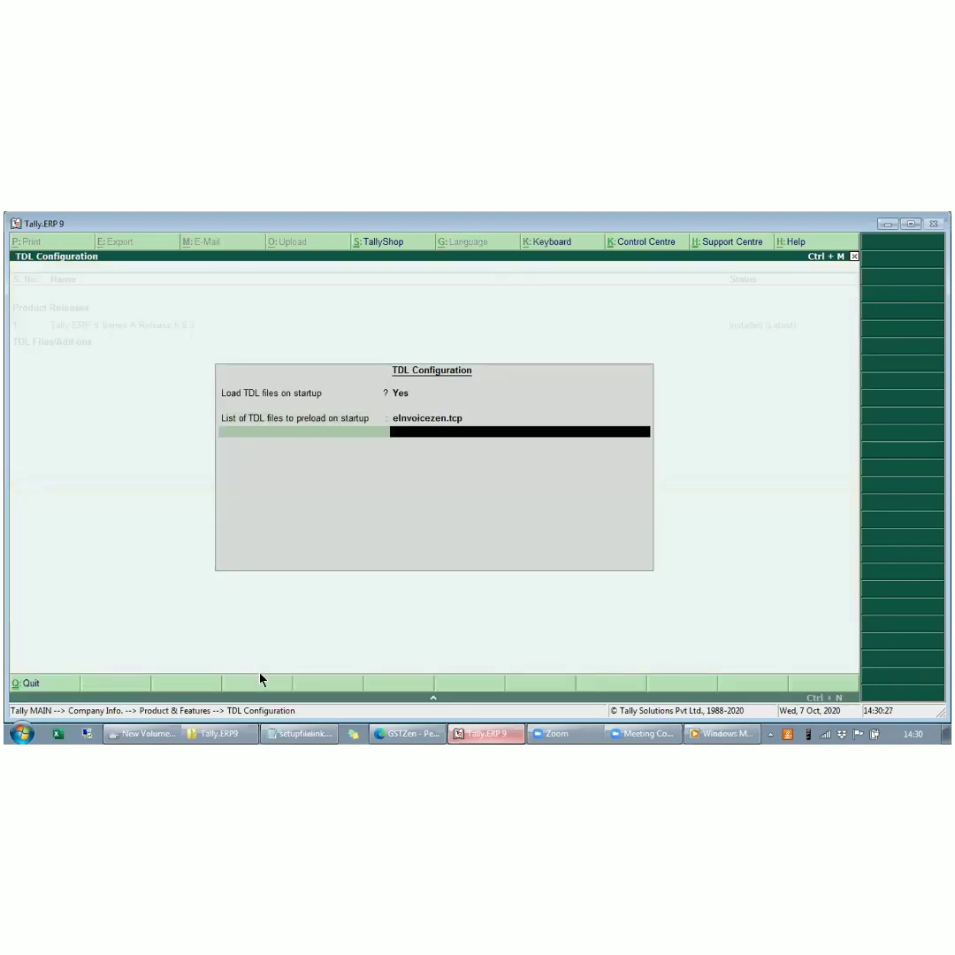
{"action": "key", "text": "Return"}
{"action": "key", "text": "Return"}
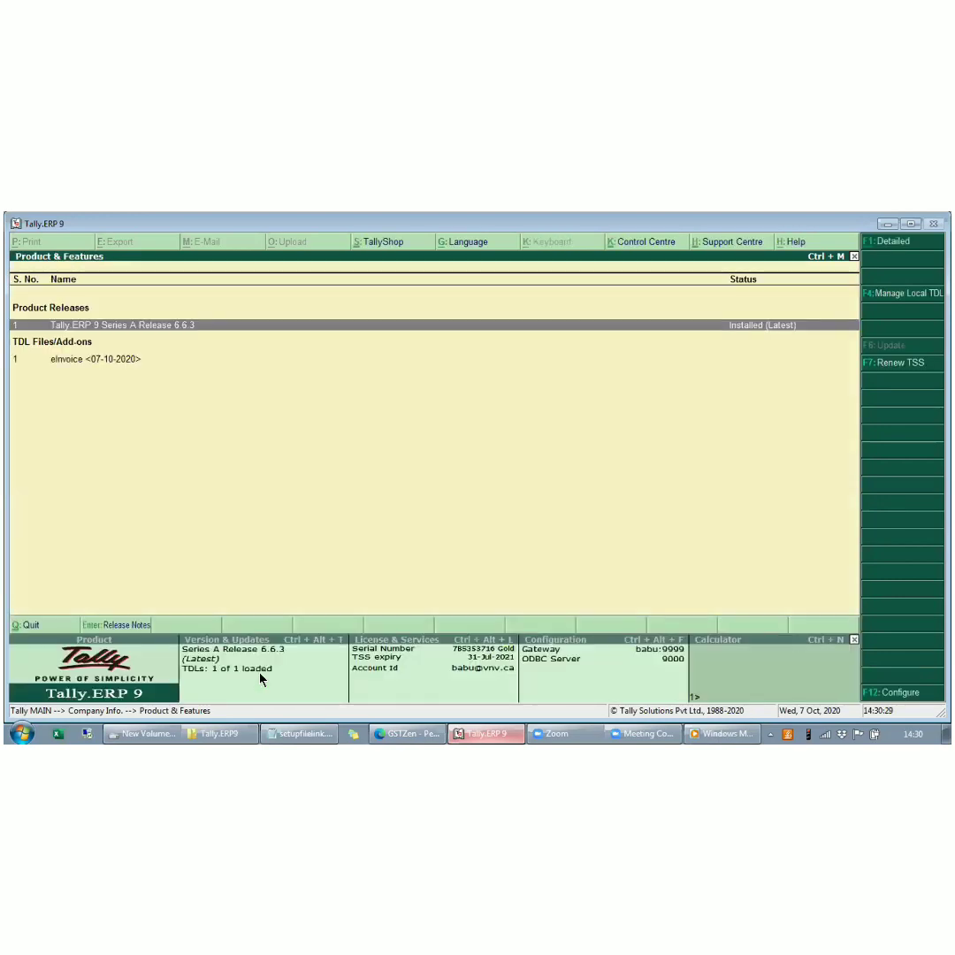
{"action": "key", "text": "Escape"}
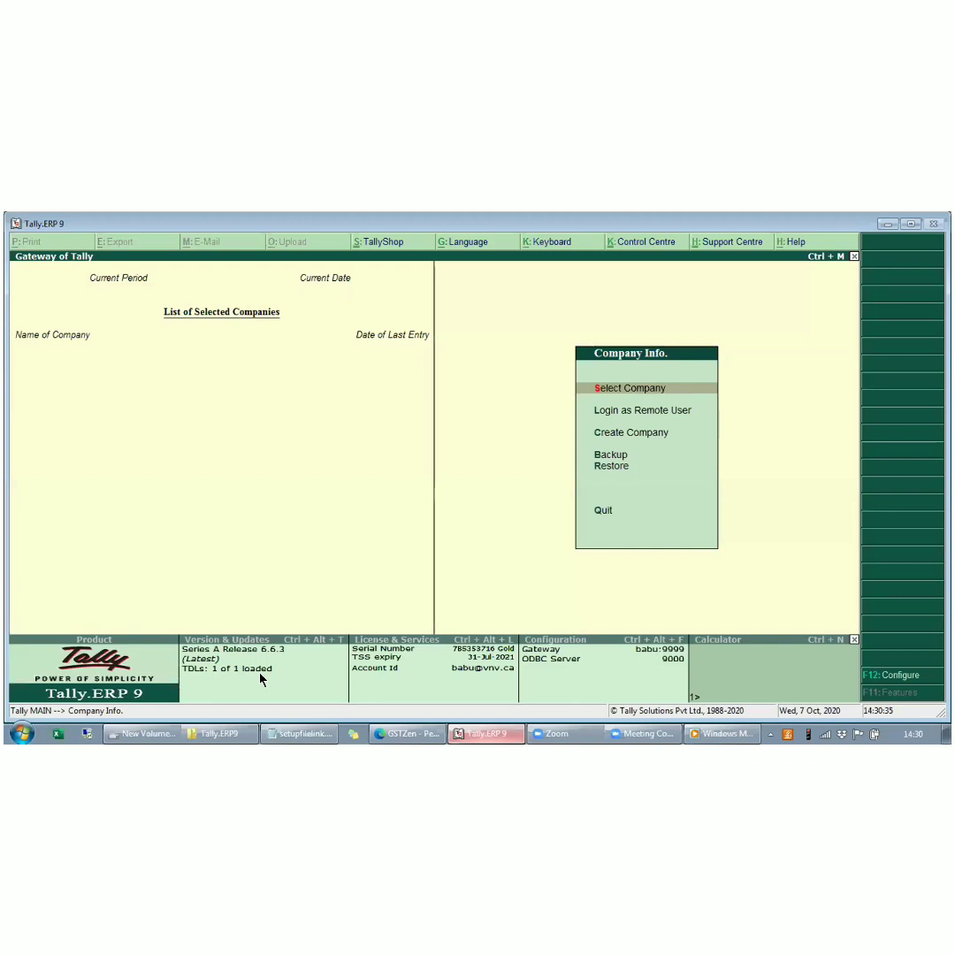
- Select E-Invoice Demo Company-2021 and log in to it as user "a"
{"action": "key", "text": "Return"}
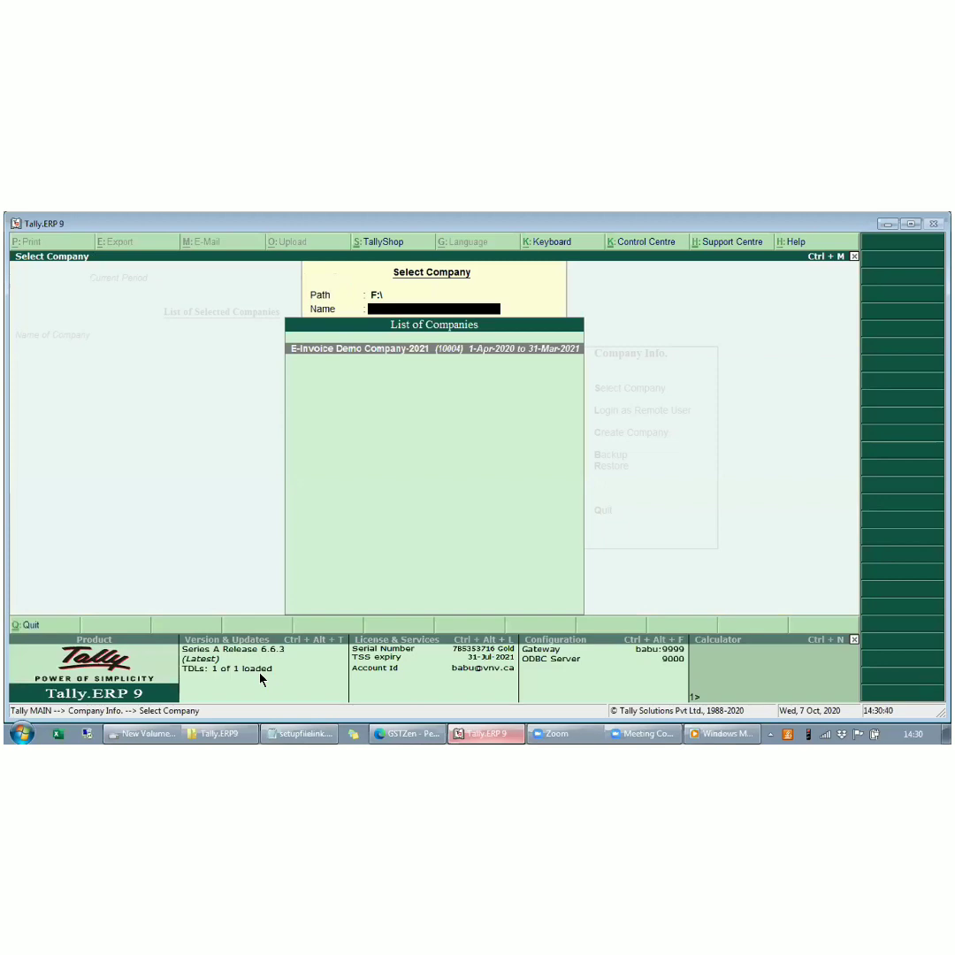
{"action": "key", "text": "Return"}
{"action": "type", "text": "a"}
{"action": "key", "text": "Return"}
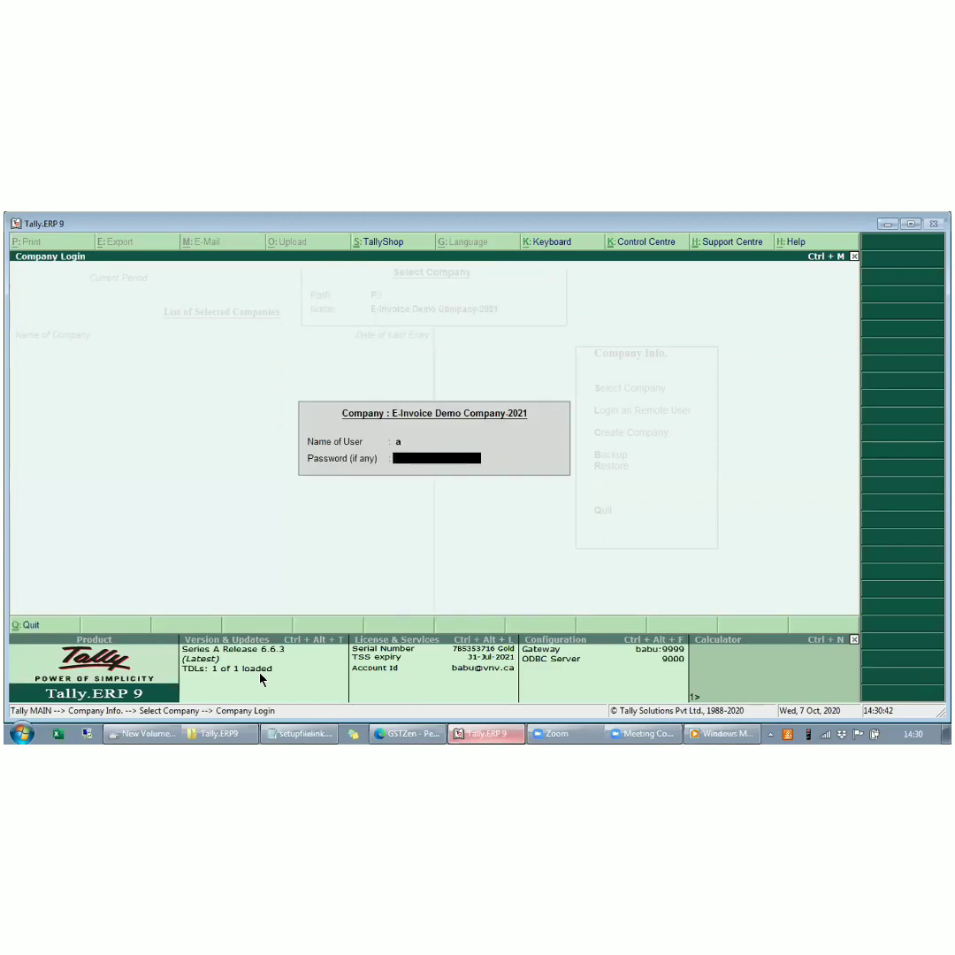
{"action": "key", "text": "Return"}
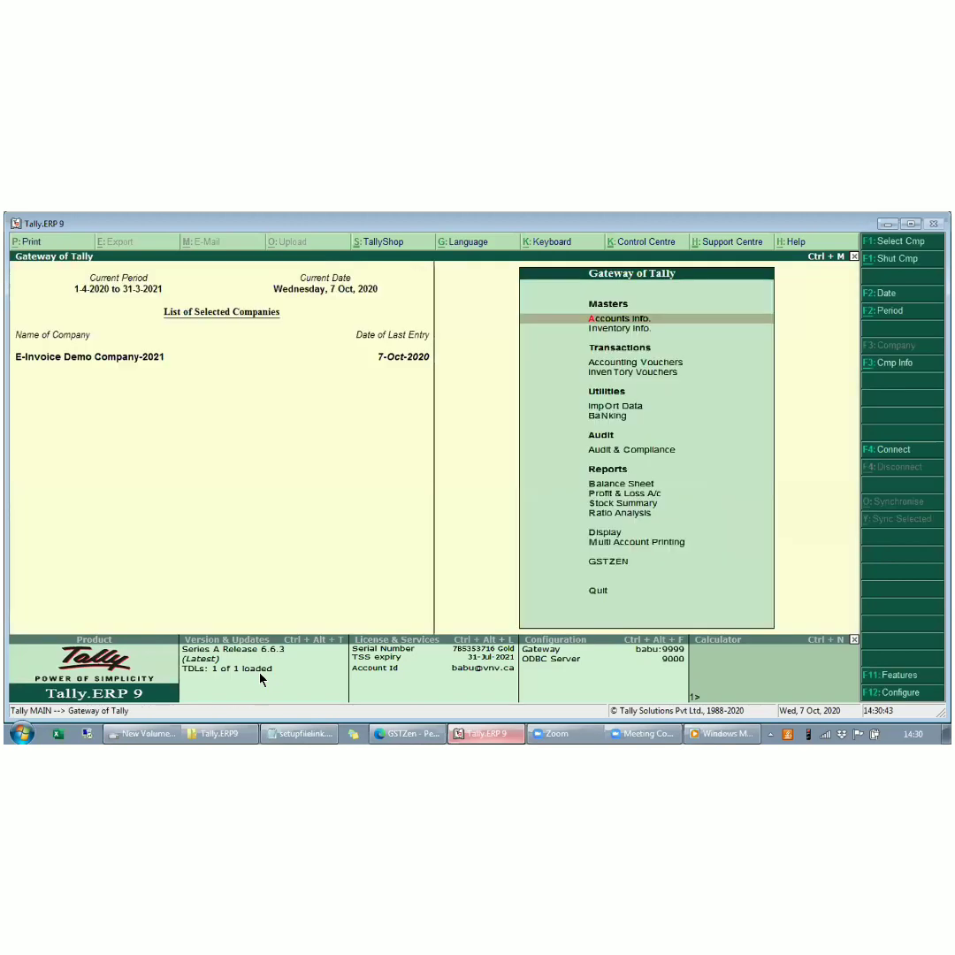
- Check that Enable e-Invoice Module is set to Yes in the company's Add-On Features, and return to the Gateway of Tally
{"action": "key", "text": "F11"}
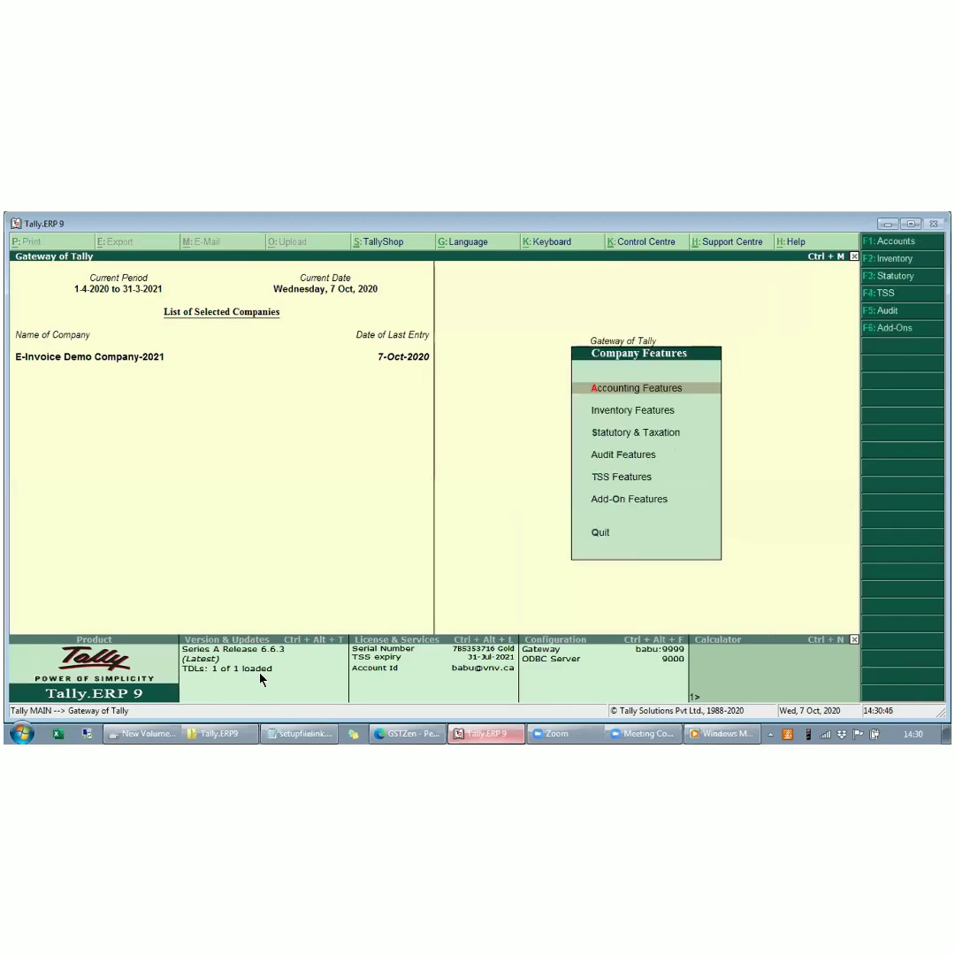
{"action": "key", "text": "o"}
{"action": "key", "text": "Return"}
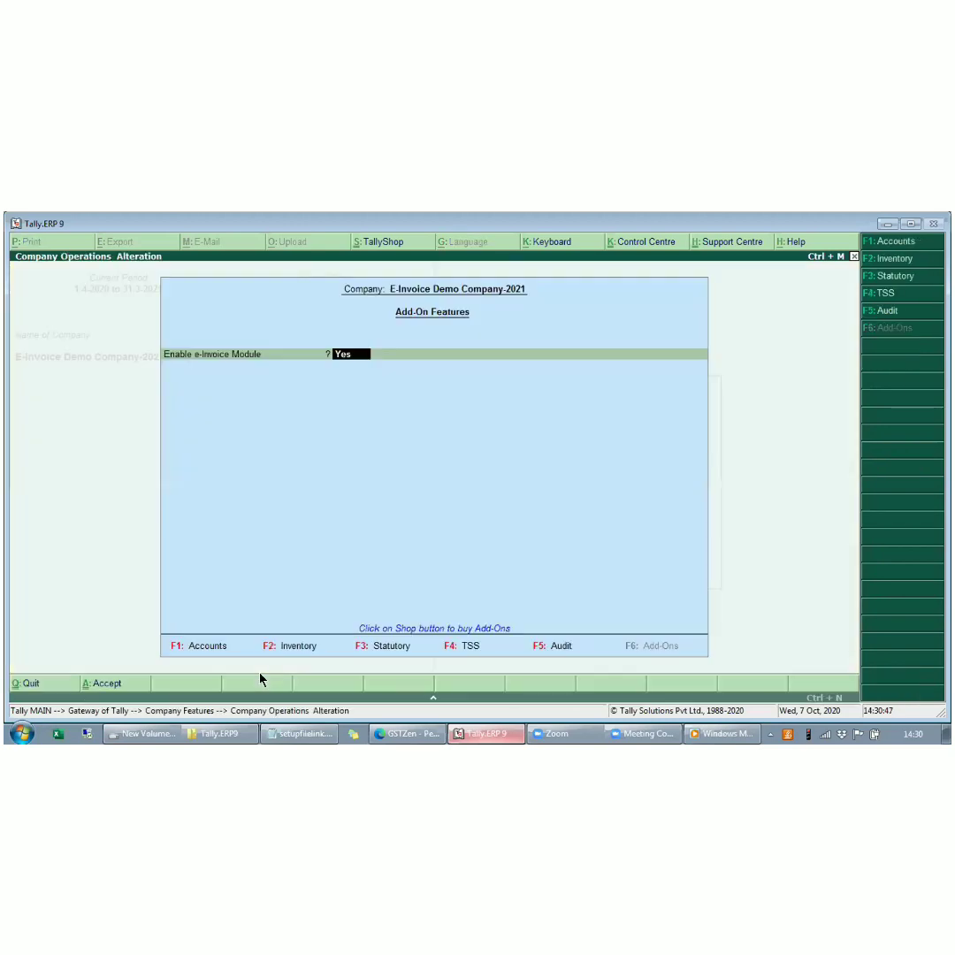
{"action": "key", "text": "ctrl+a"}
{"action": "key", "text": "Escape"}
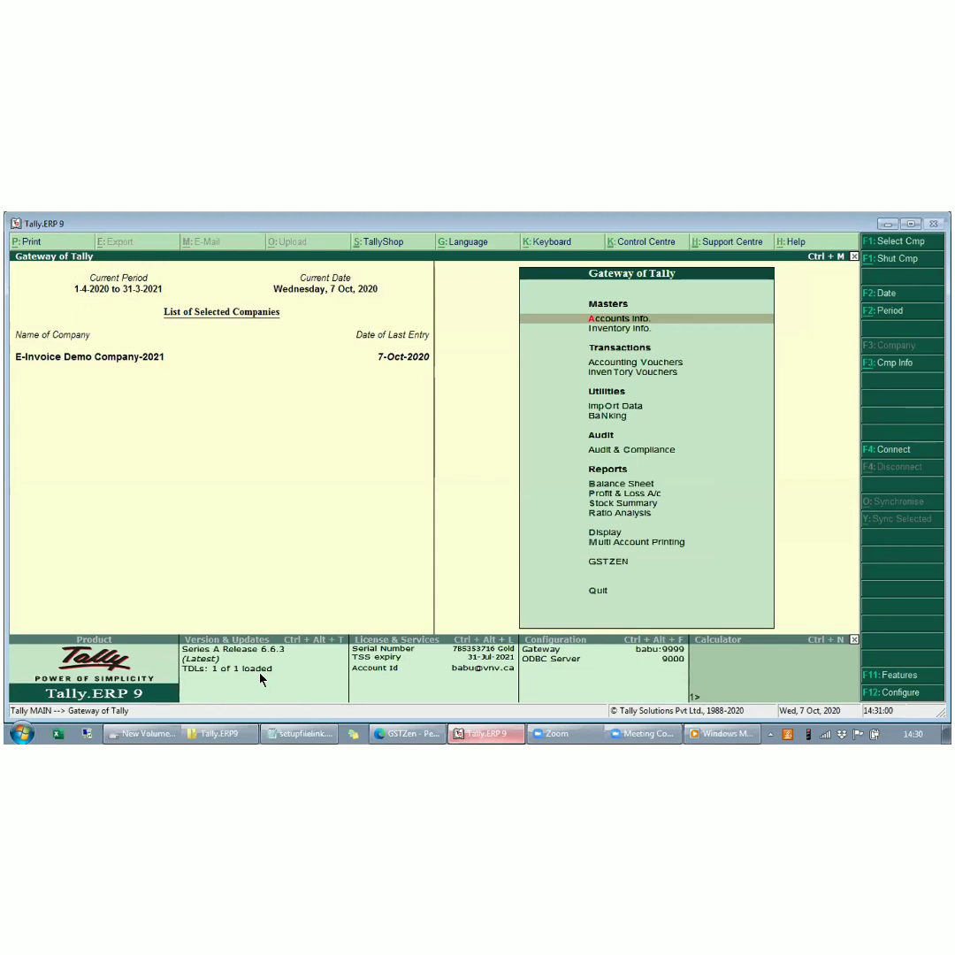
- View the GSTZEN e-Invoice menu options from the Gateway of Tally, and return to the Gateway without quitting
{"action": "key", "text": "Up"}
{"action": "key", "text": "Up"}
{"action": "key", "text": "Return"}
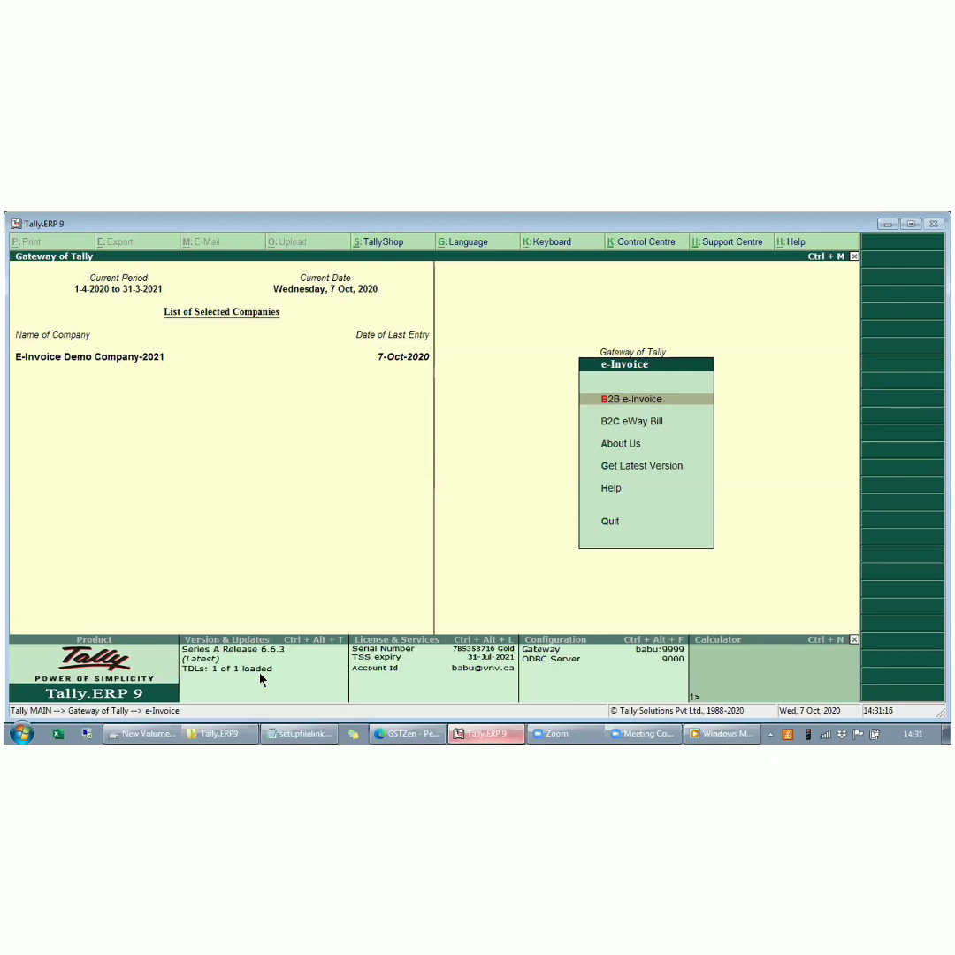
{"action": "key", "text": "Escape"}
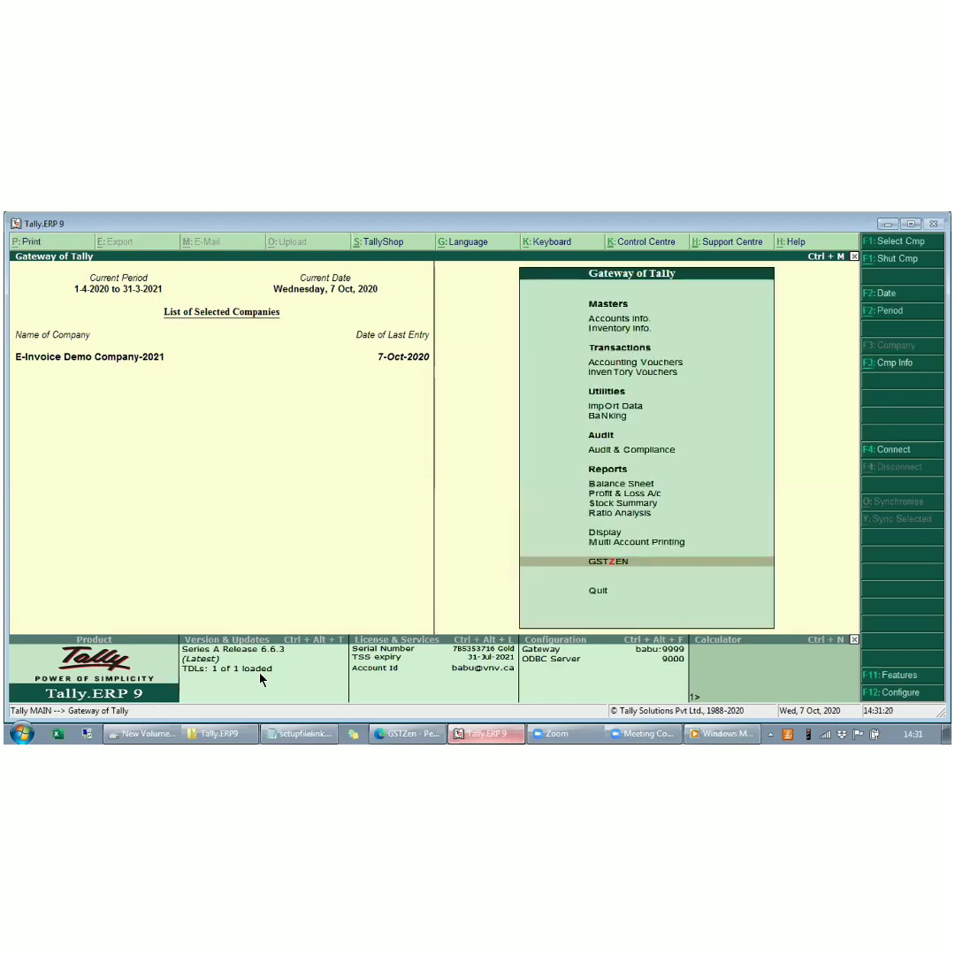
{"action": "key", "text": "Escape"}
{"action": "key", "text": "n"}
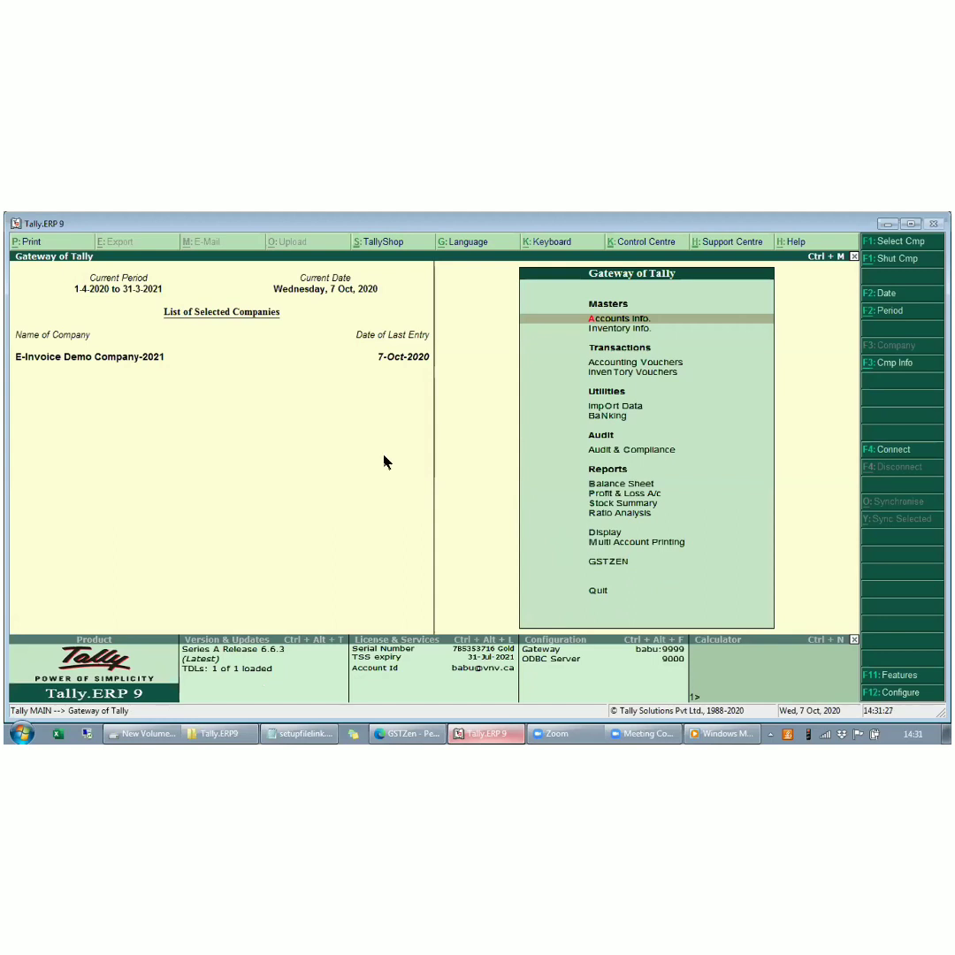
- Set Enable e-Invoice Module to Yes in the company's Add-On Features and bring up the e-Invoice Configuration
{"action": "key", "text": "F11"}
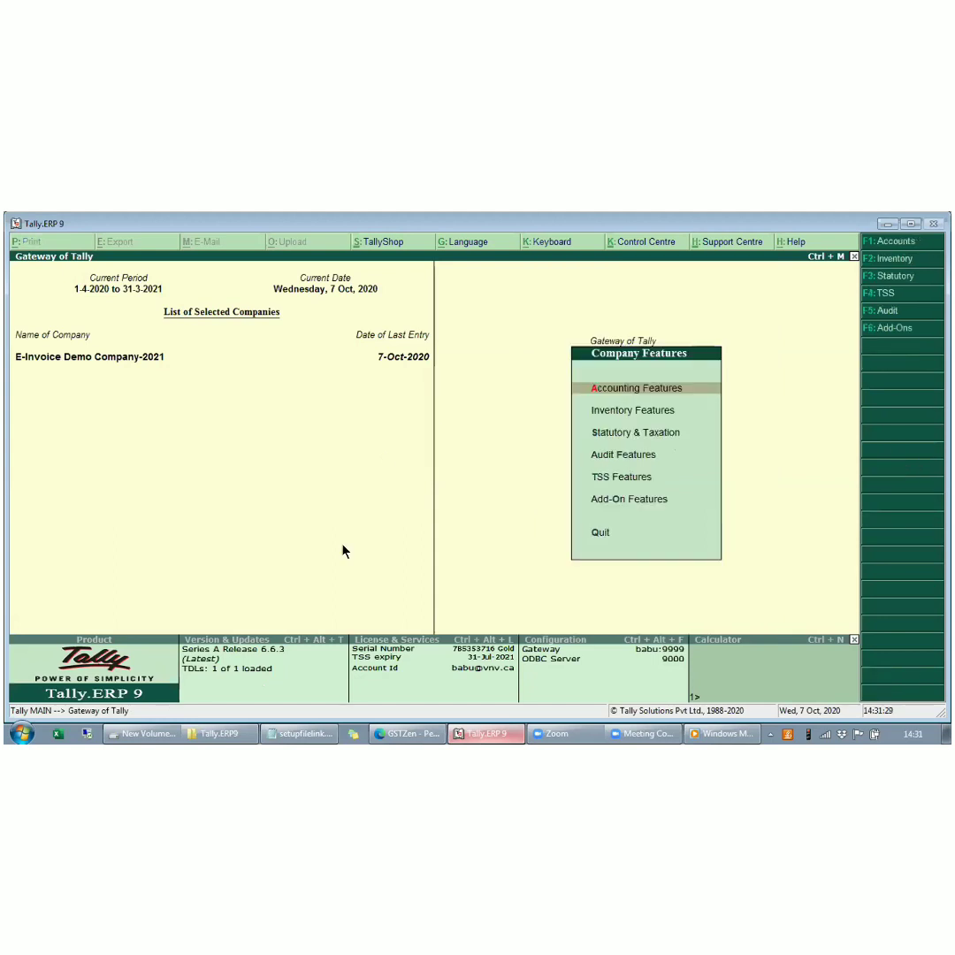
{"action": "key", "text": "F6"}
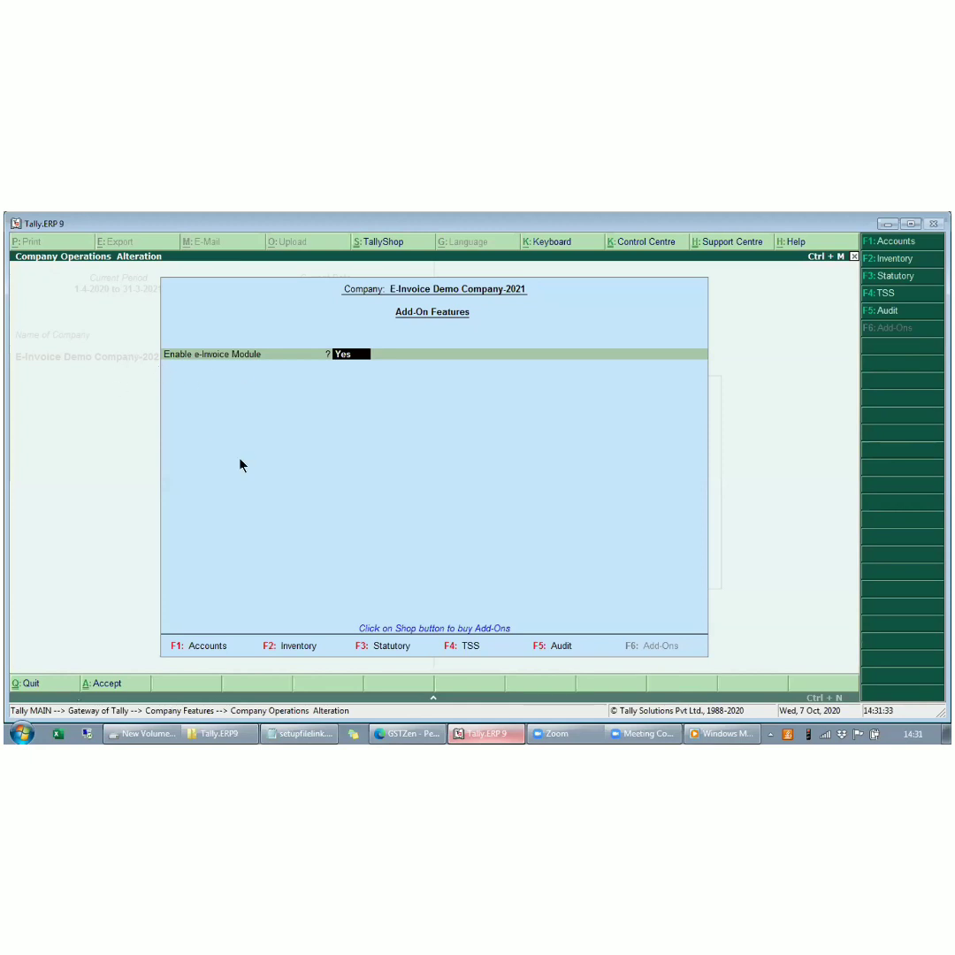
{"action": "type", "text": "y"}
{"action": "key", "text": "Return"}
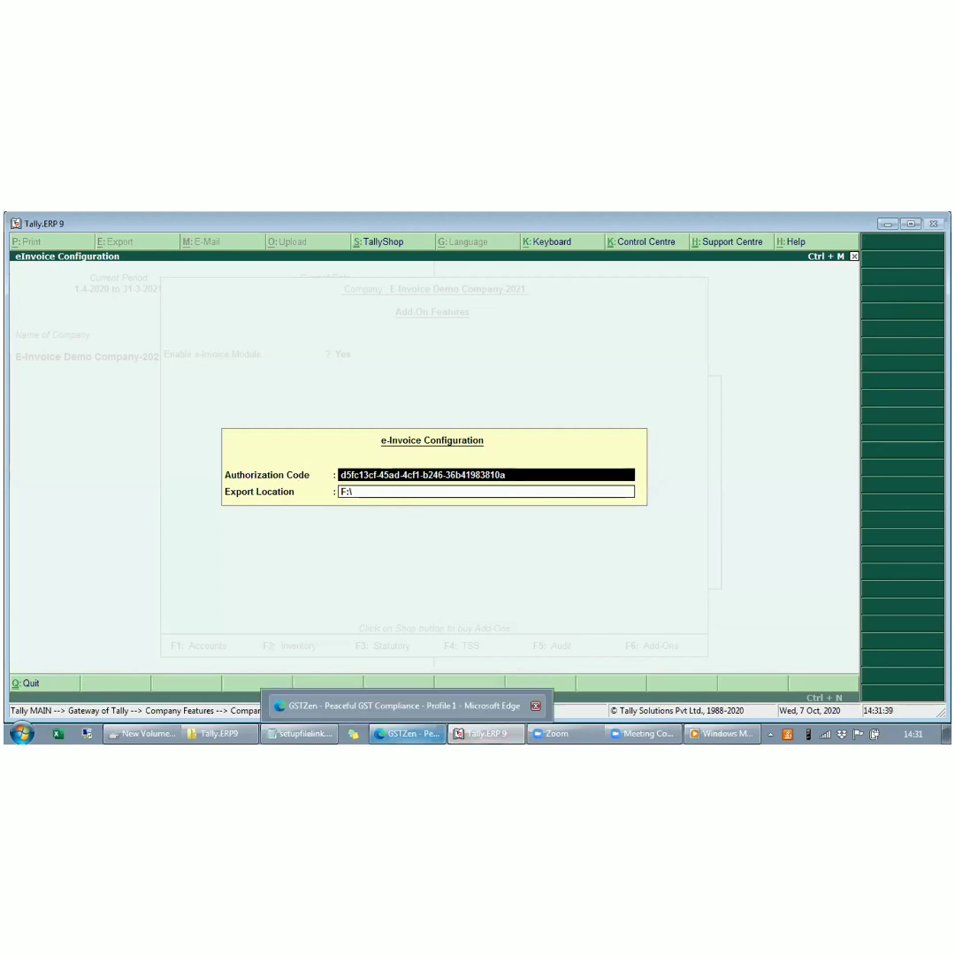
- Copy the authorization code from the GSTZen page in Edge, and save Tally's e-Invoice Configuration with that code and export location F:\
{"action": "left_click", "coordinate": [407, 733]}
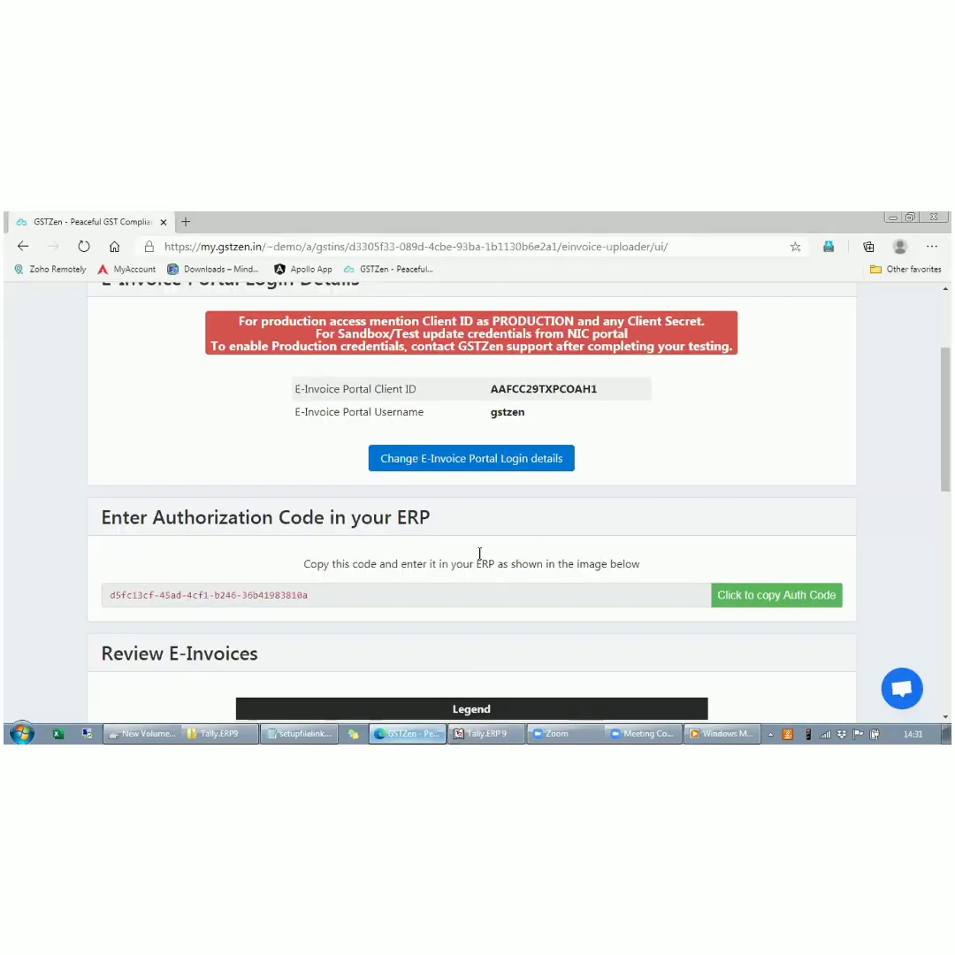
{"action": "scroll", "coordinate": [480, 559], "scroll_direction": "down", "scroll_amount": 2}
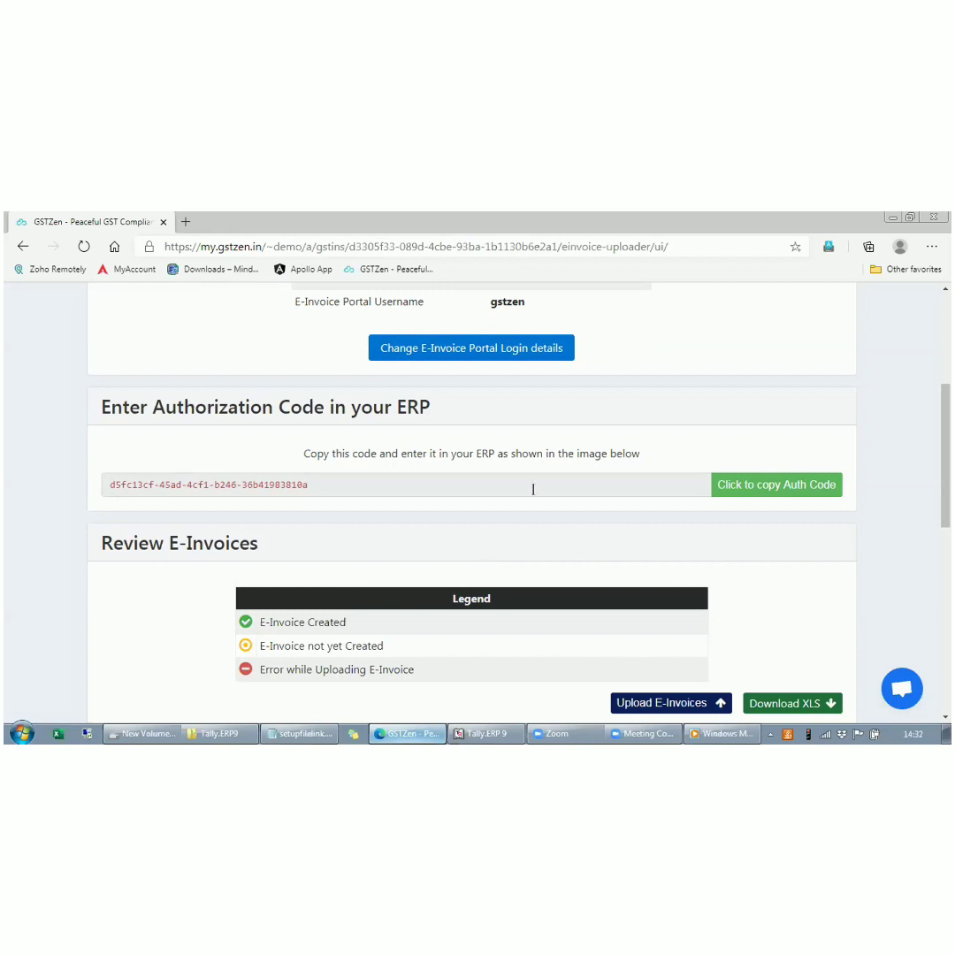
{"action": "left_click", "coordinate": [758, 484]}
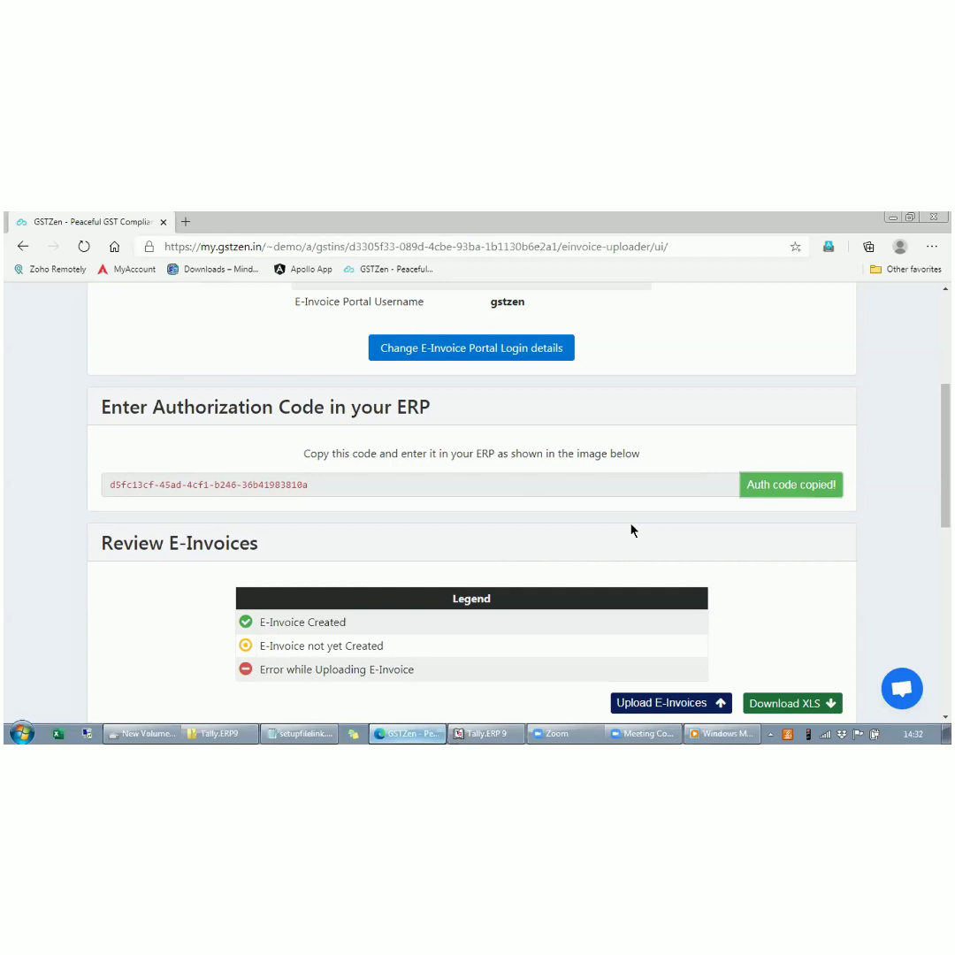
{"action": "left_click", "coordinate": [485, 733]}
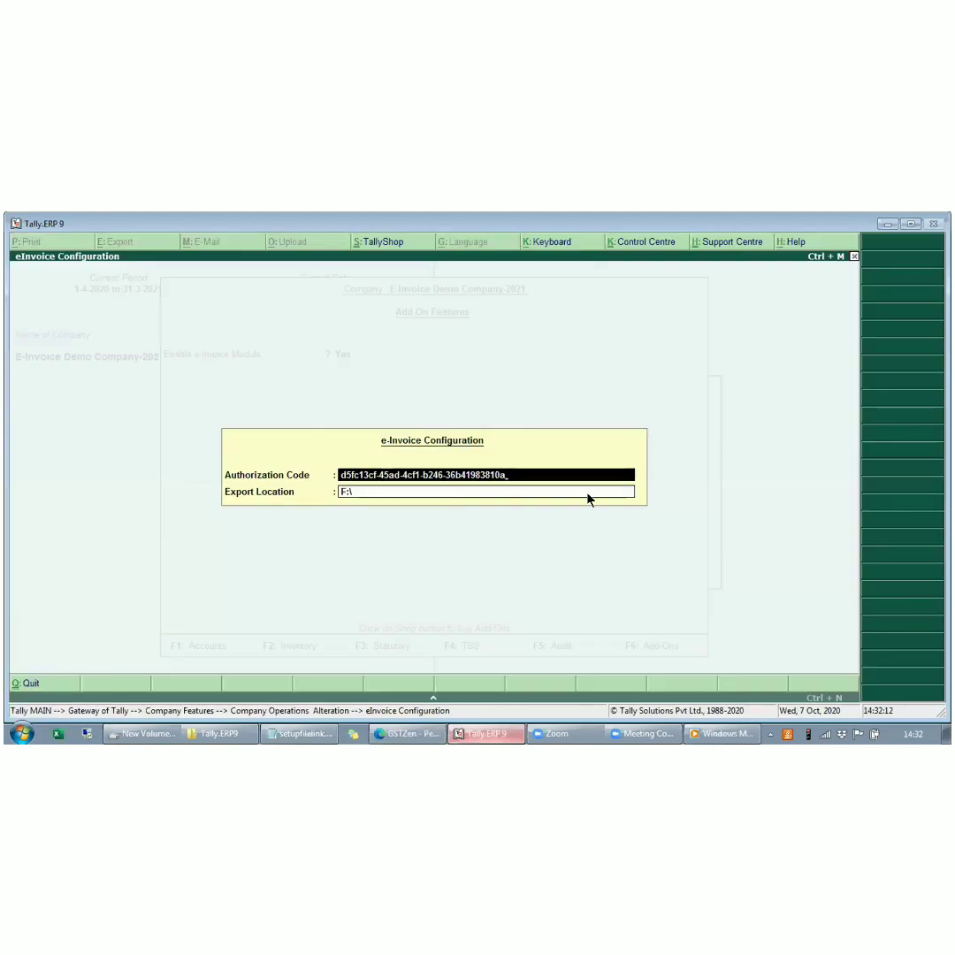
{"action": "key", "text": "ctrl+a"}
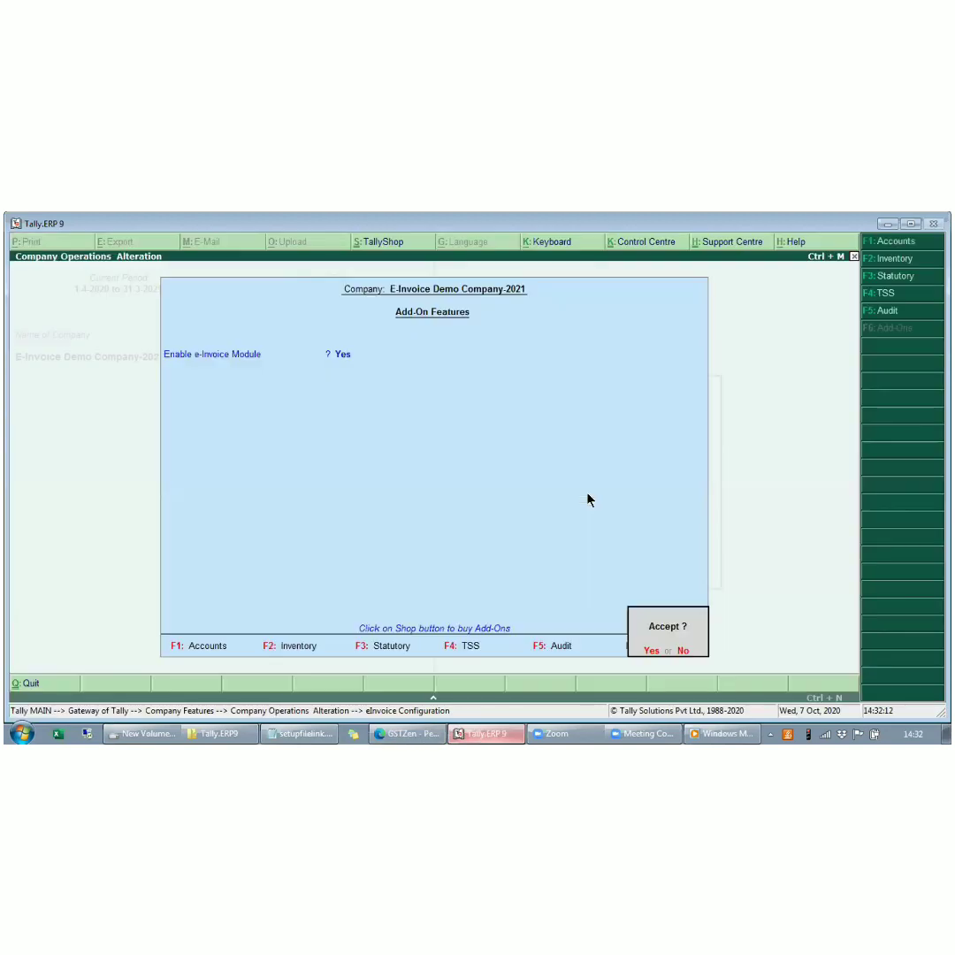
{"action": "key", "text": "Return"}
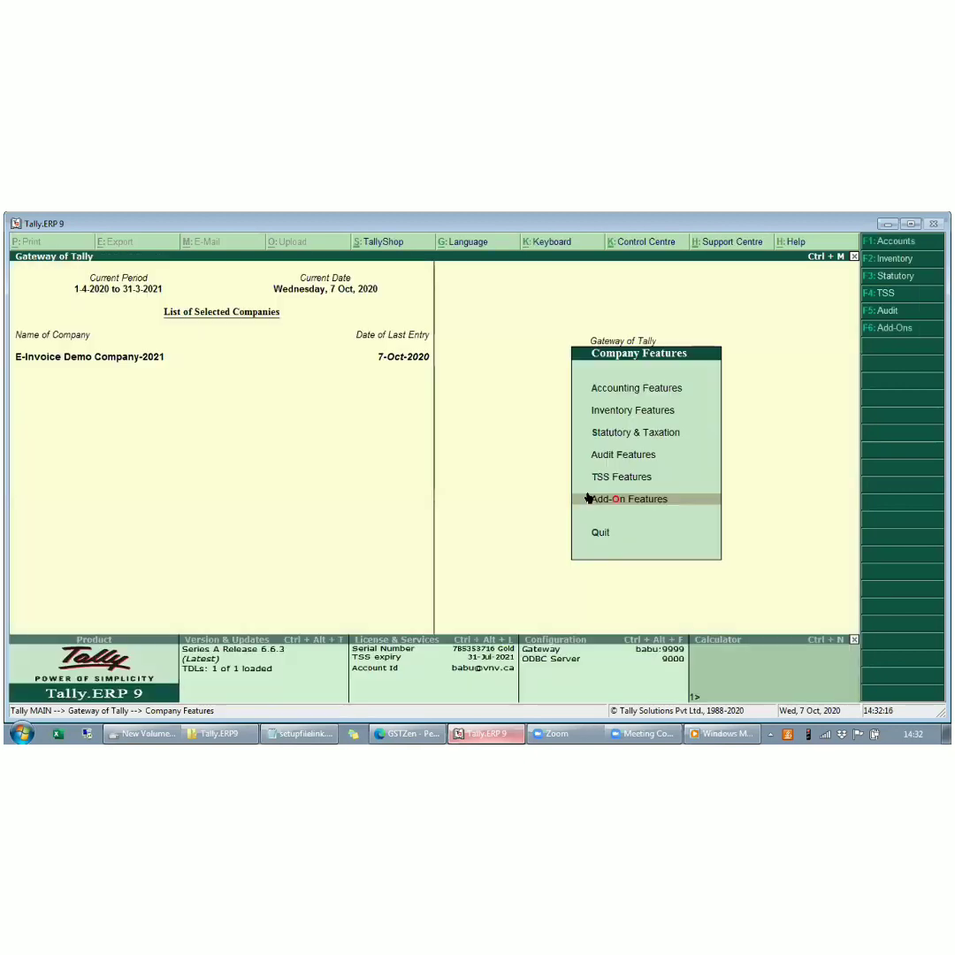
- Check the GSTIN/UIN in the company's GST details under Statutory & Taxation, accept the screens and return to the Gateway of Tally
{"action": "key", "text": "Up"}
{"action": "key", "text": "Up"}
{"action": "key", "text": "Up"}
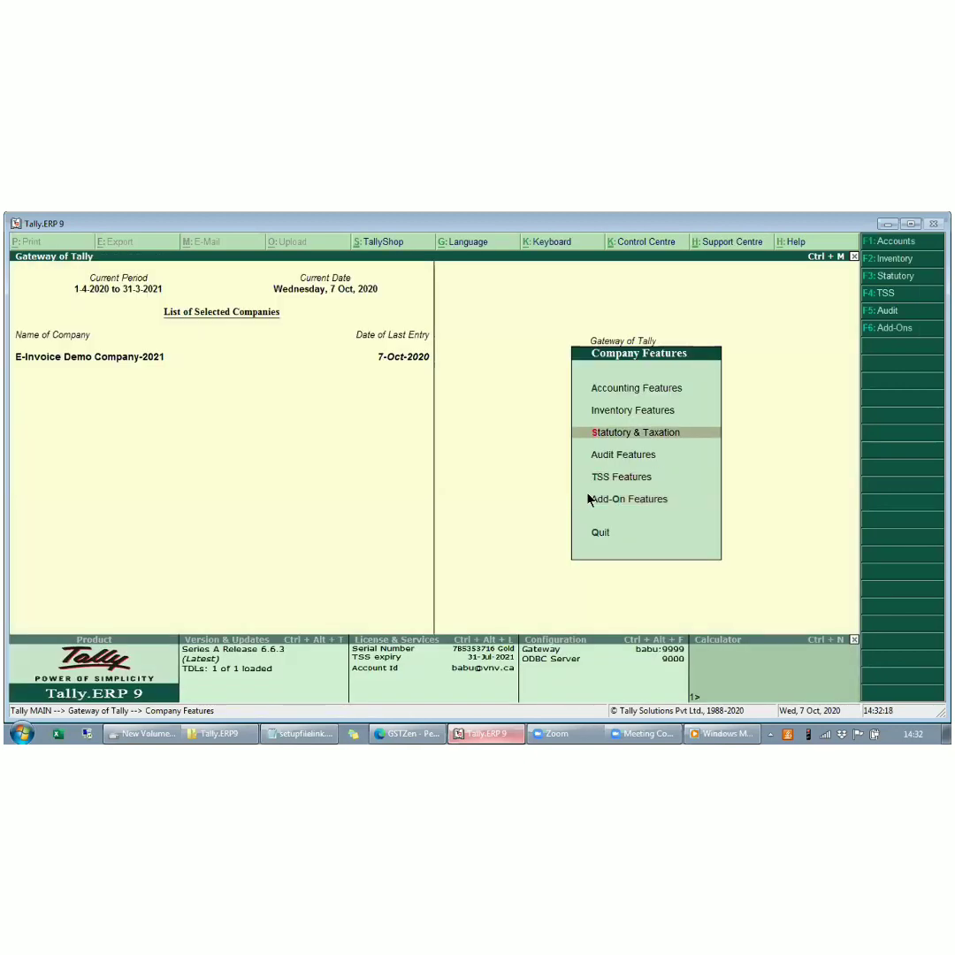
{"action": "key", "text": "Return"}
{"action": "key", "text": "Return"}
{"action": "key", "text": "Return"}
{"action": "key", "text": "Return"}
{"action": "key", "text": "Return"}
{"action": "key", "text": "Return"}
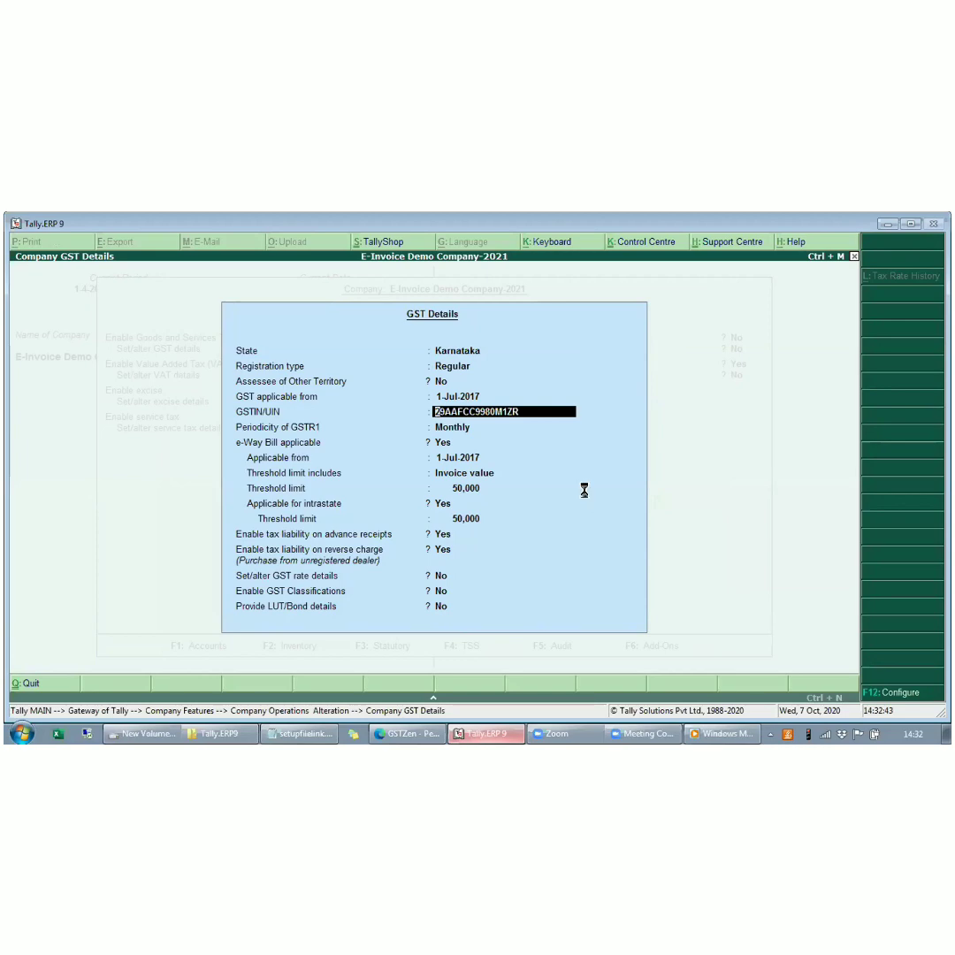
{"action": "key", "text": "ctrl+a"}
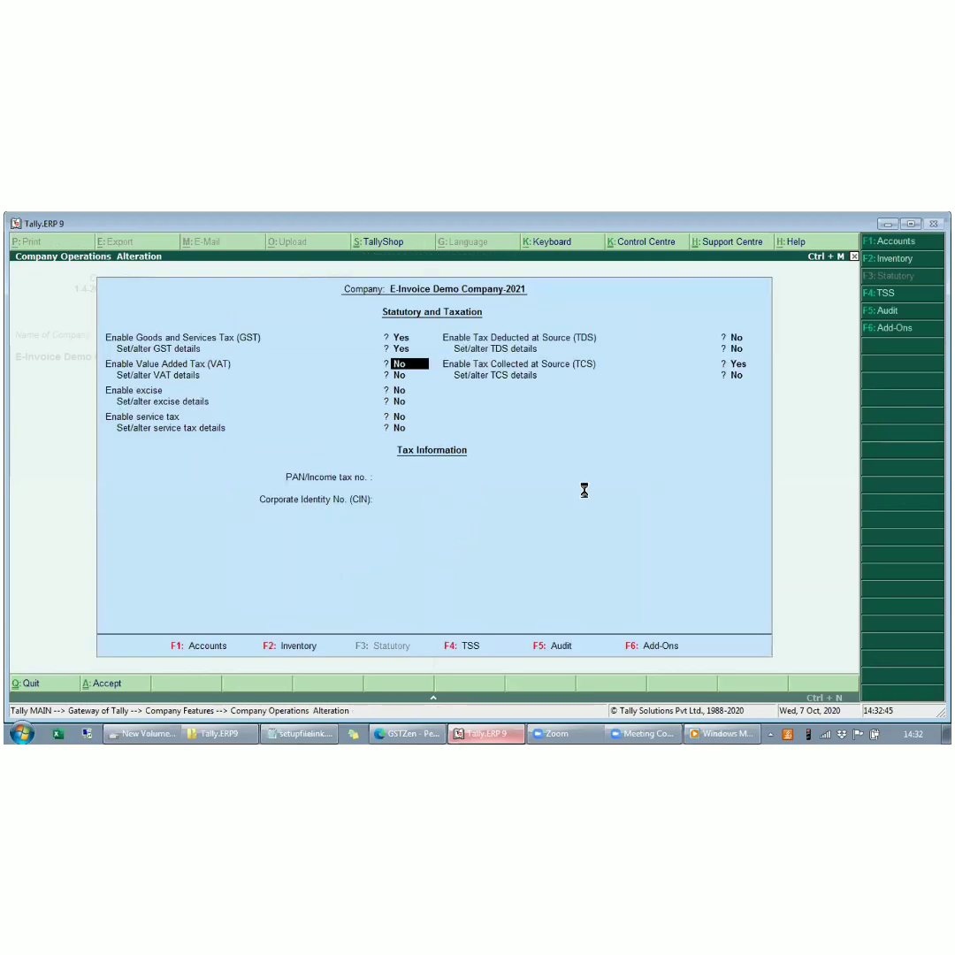
{"action": "key", "text": "ctrl+a"}
{"action": "key", "text": "Escape"}
{"action": "key", "text": "Escape"}
{"action": "key", "text": "Escape"}
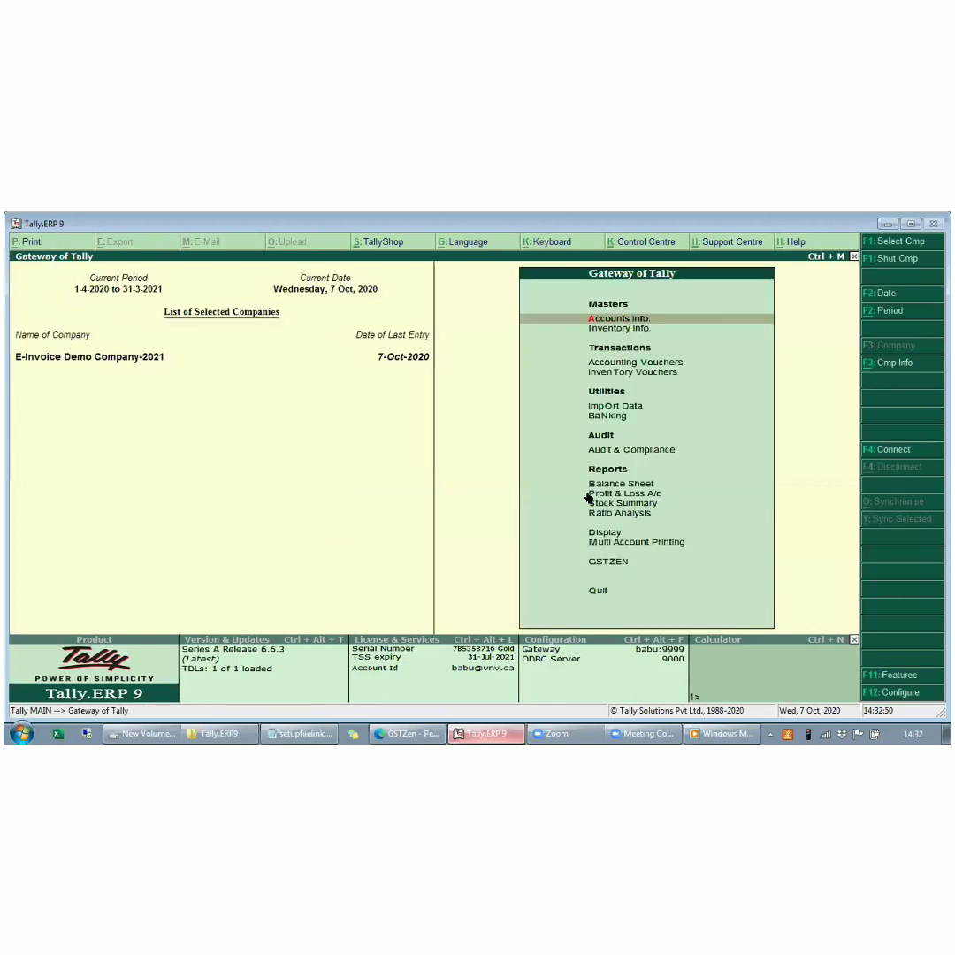
- Review the Allow e-Invoice setting for each user in the company's Users and Passwords list, accept it and return to the Gateway
{"action": "key", "text": "alt+F3"}
{"action": "key", "text": "Down"}
{"action": "key", "text": "Down"}
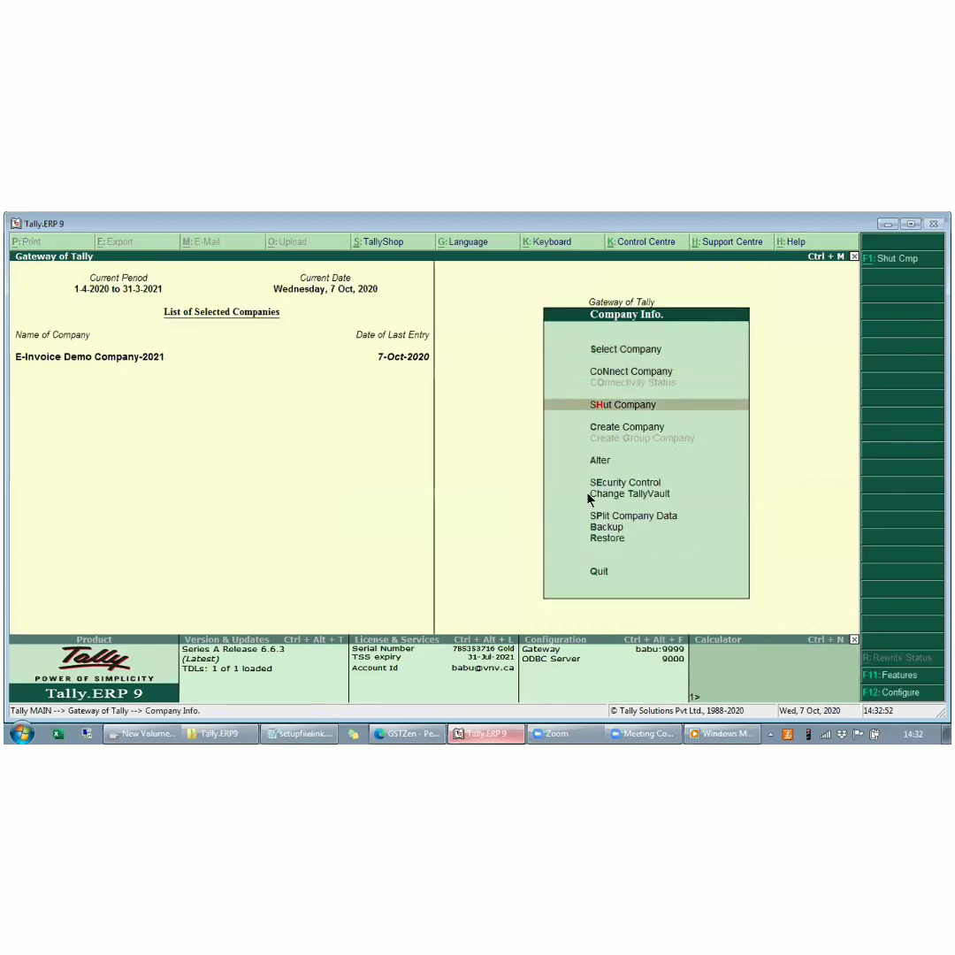
{"action": "key", "text": "e"}
{"action": "key", "text": "Down"}
{"action": "key", "text": "Return"}
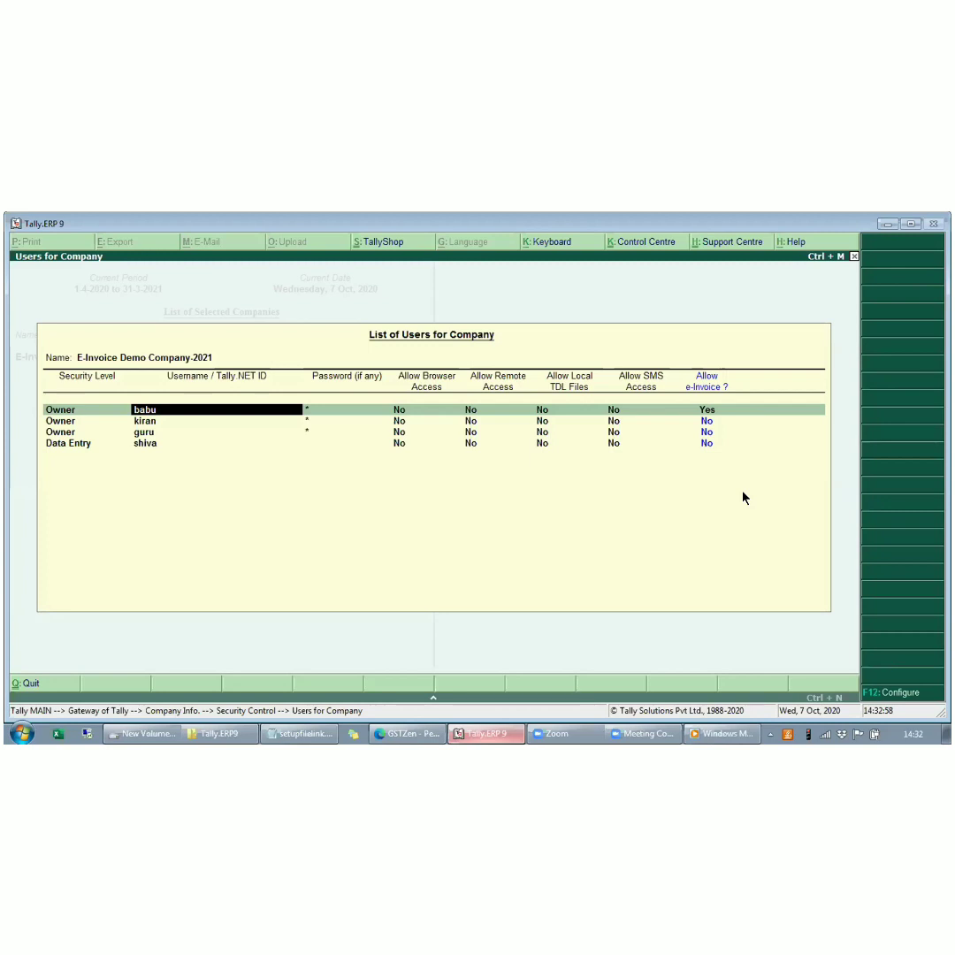
{"action": "key", "text": "Down"}
{"action": "key", "text": "Down"}
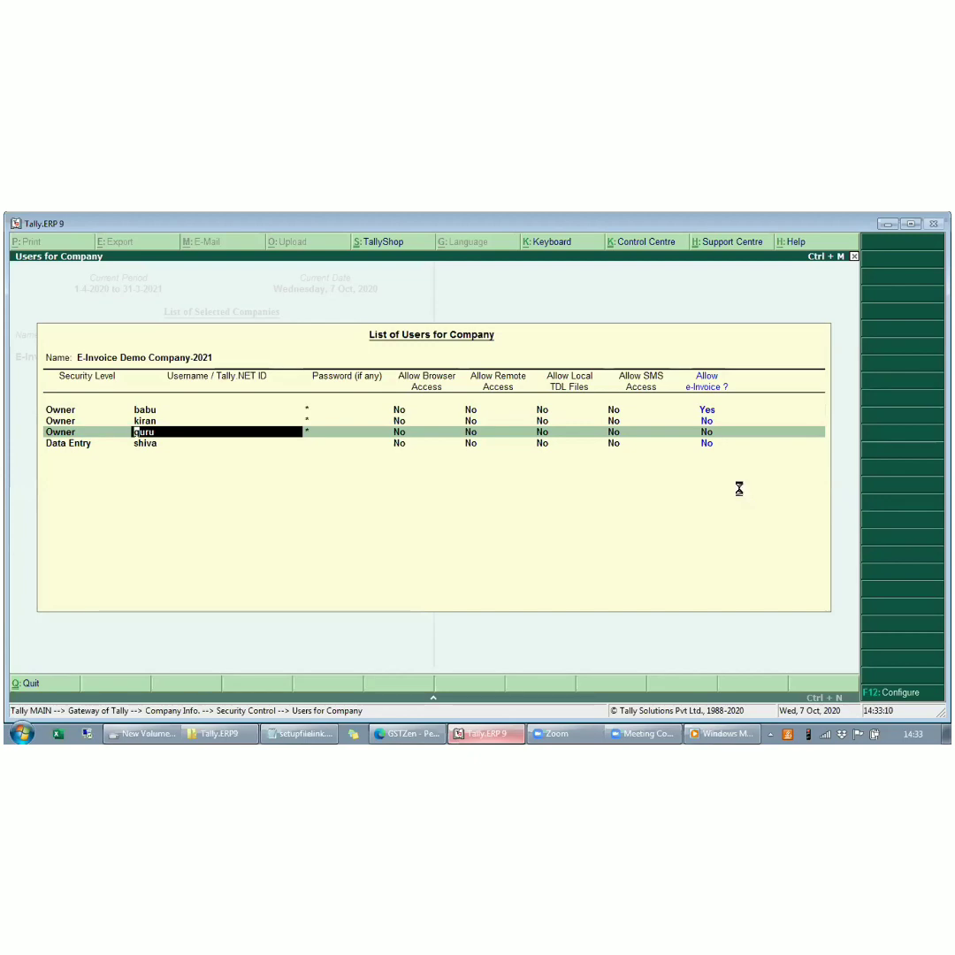
{"action": "key", "text": "ctrl+a"}
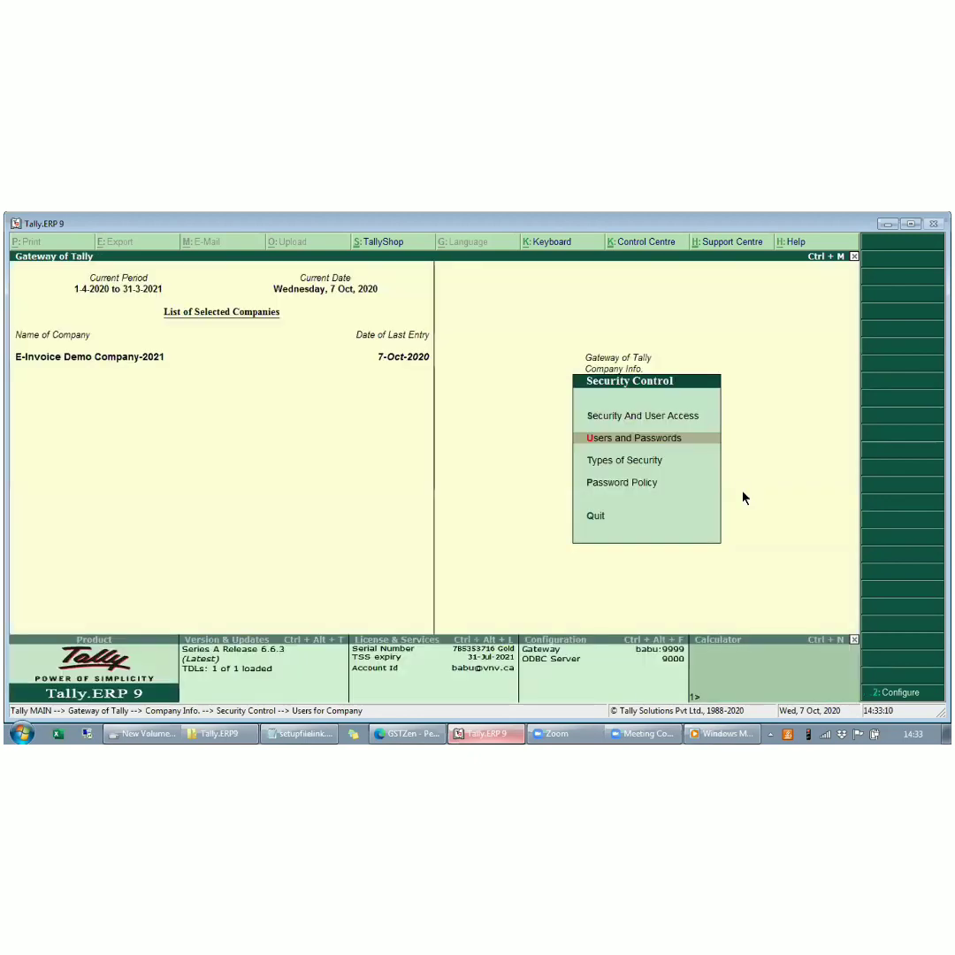
{"action": "key", "text": "Escape"}
{"action": "key", "text": "Escape"}
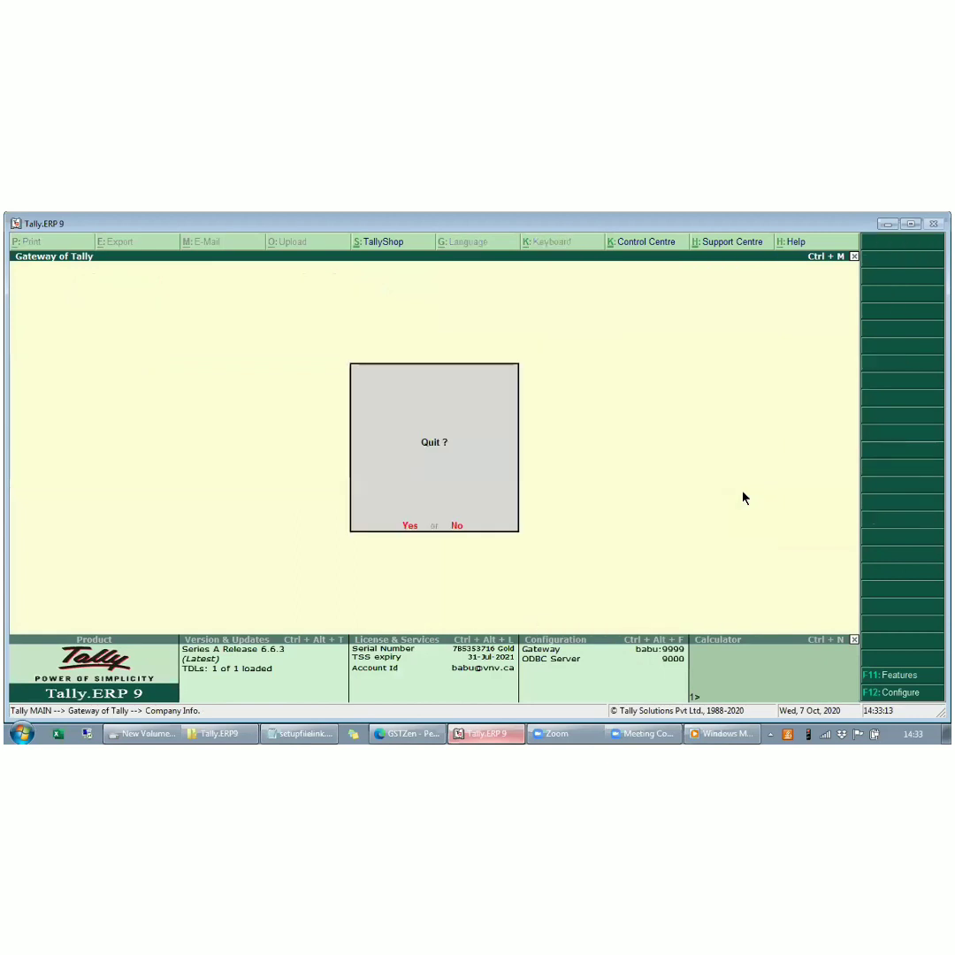
{"action": "key", "text": "Escape"}
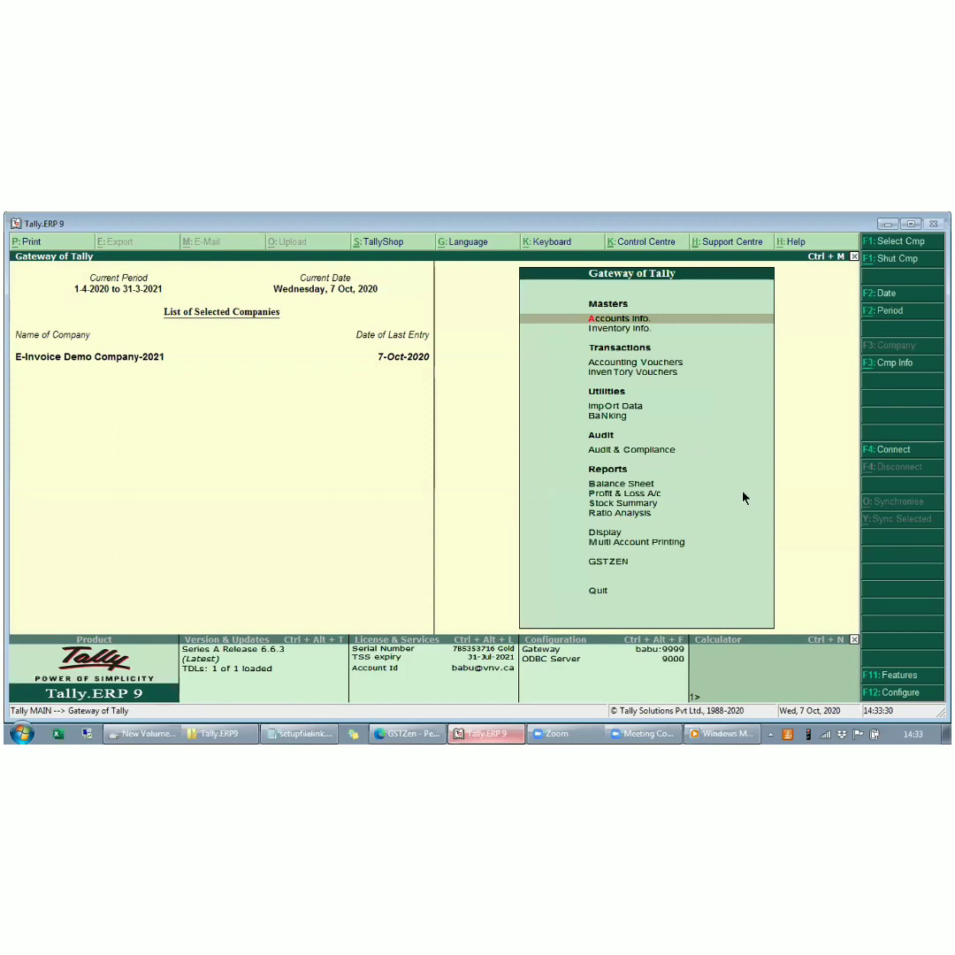
- Open the Sales voucher type for alteration
{"action": "key", "text": "Return"}
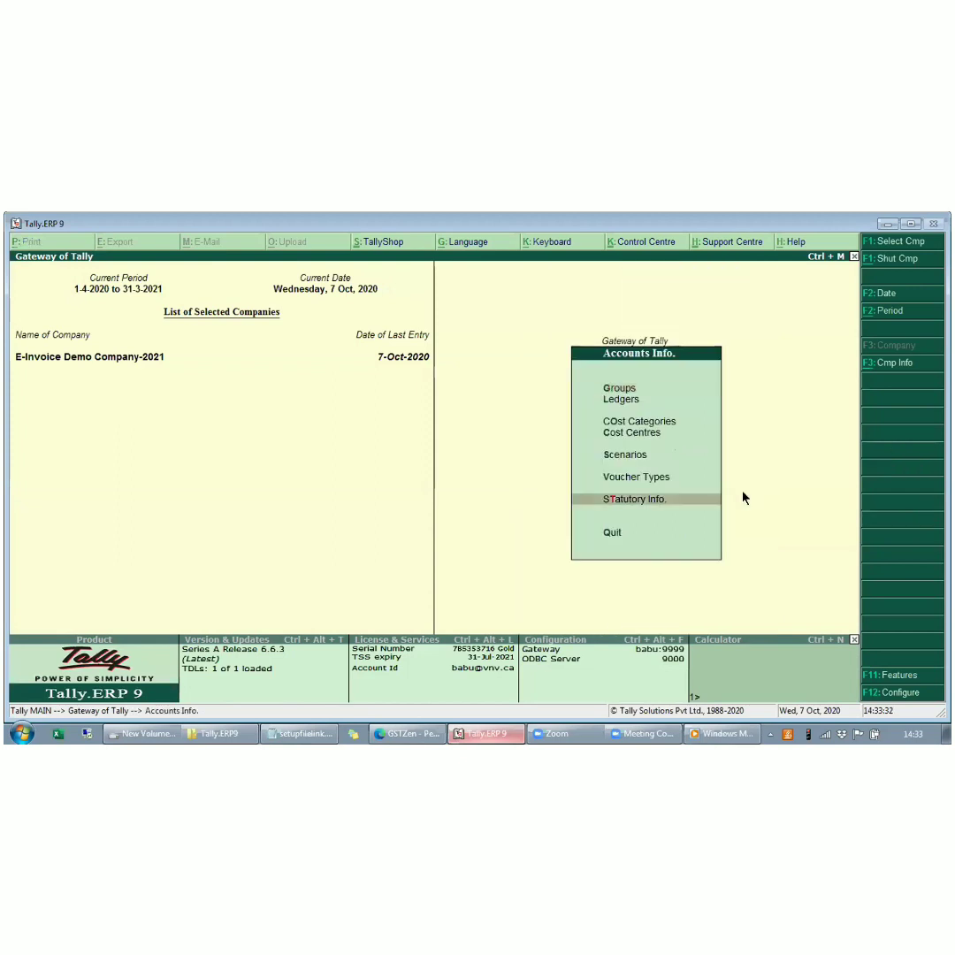
{"action": "key", "text": "v"}
{"action": "key", "text": "Down"}
{"action": "key", "text": "Down"}
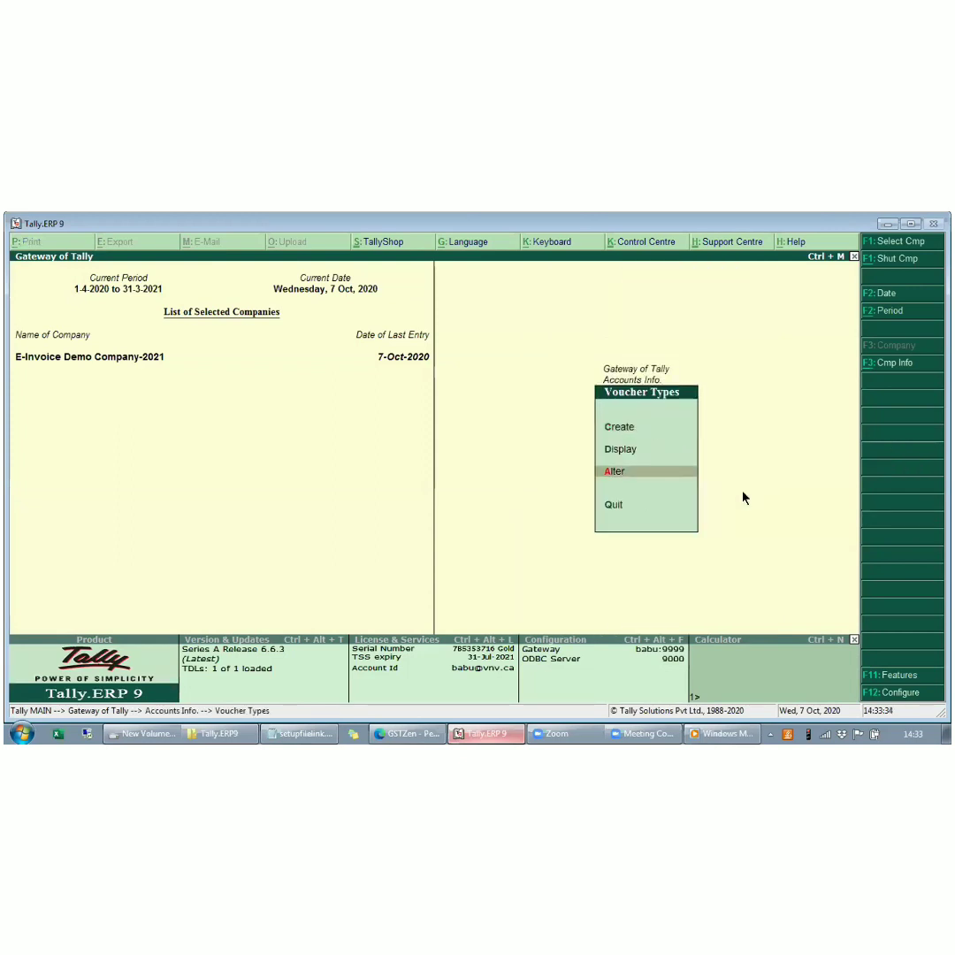
{"action": "key", "text": "Return"}
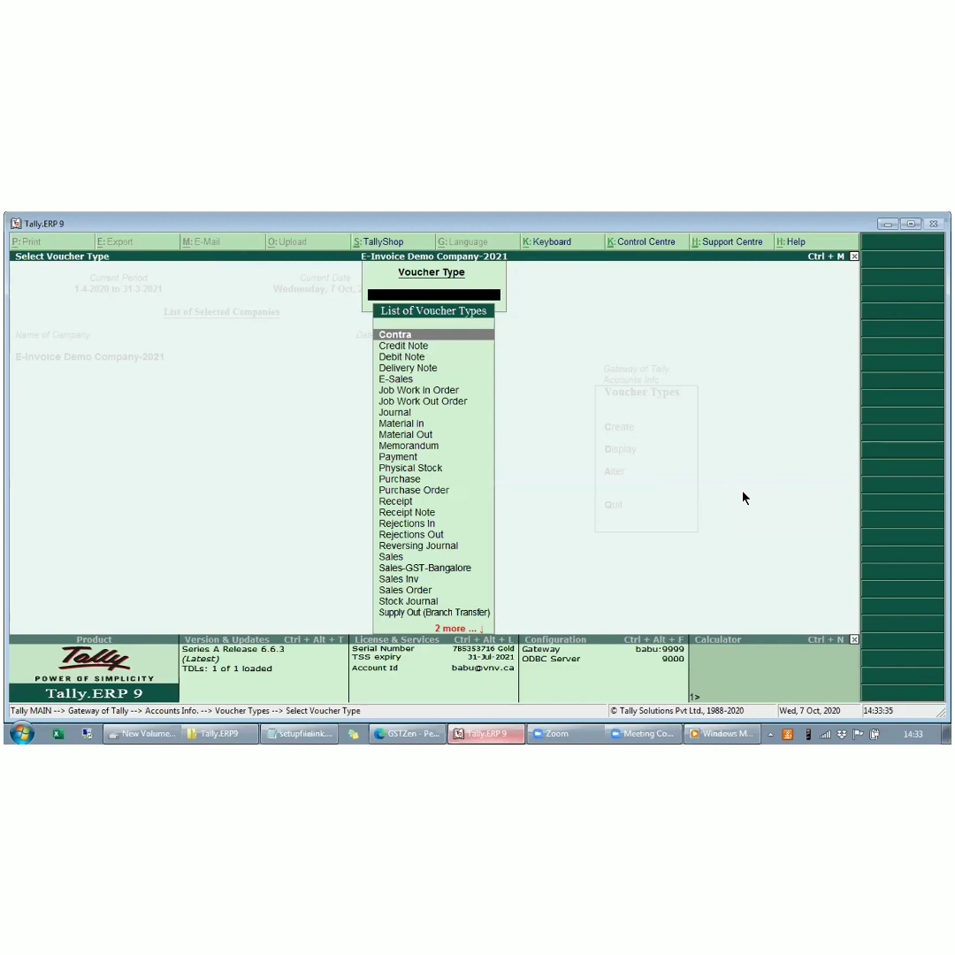
{"action": "type", "text": "Sal"}
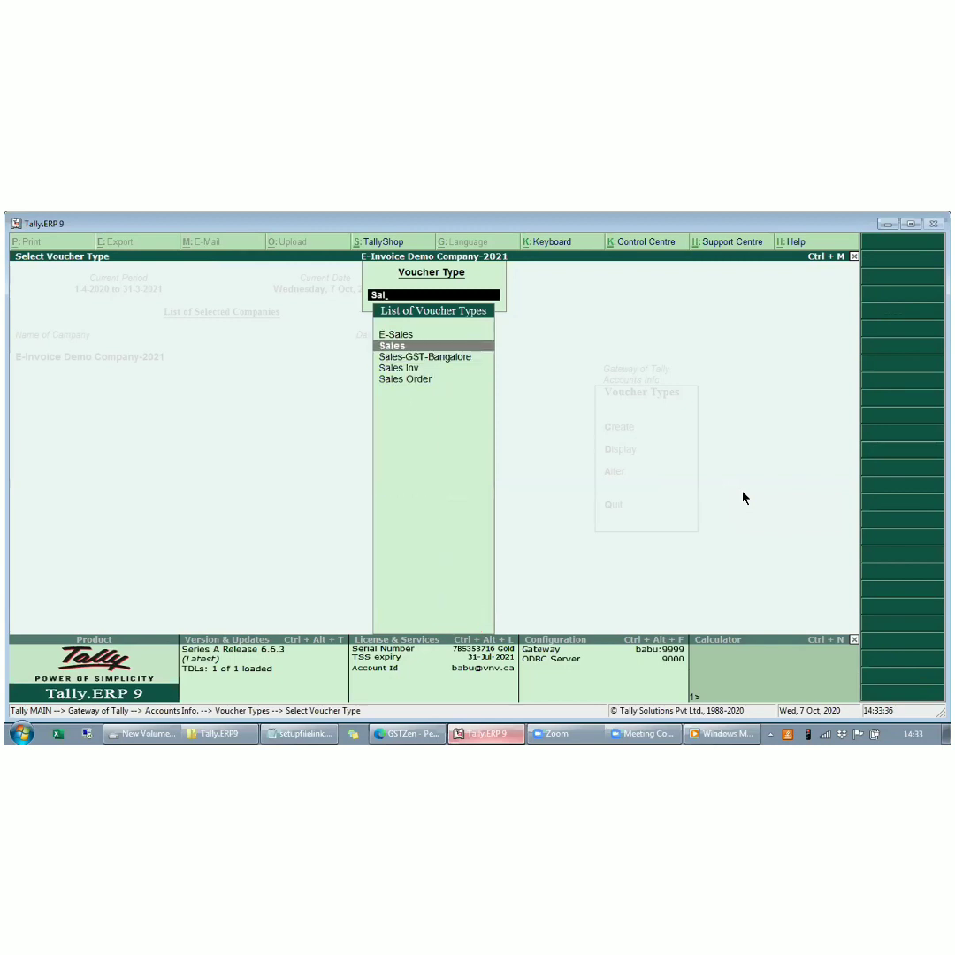
{"action": "key", "text": "Down"}
{"action": "key", "text": "Up"}
{"action": "key", "text": "Return"}
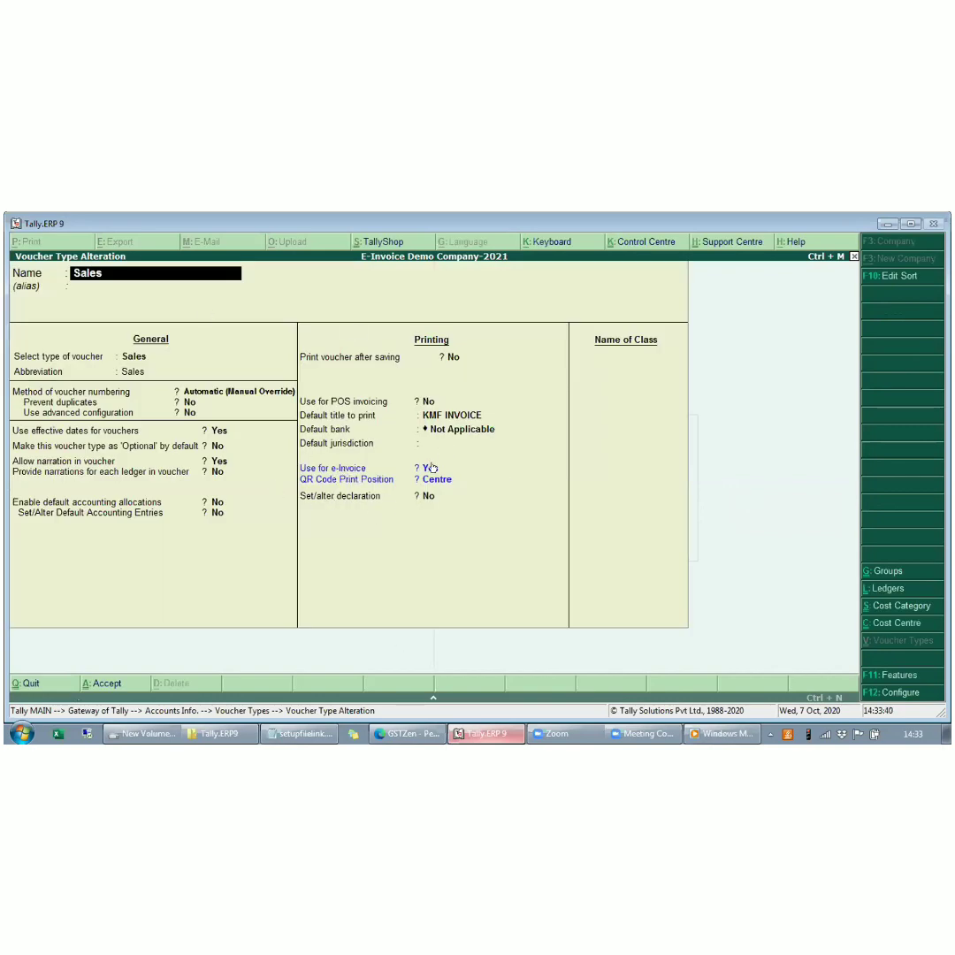
- Keep Use for e-Invoice at Yes and QR Code Print Position at Centre for the Sales voucher type, save it and return to the Gateway
{"action": "left_click", "coordinate": [431, 467]}
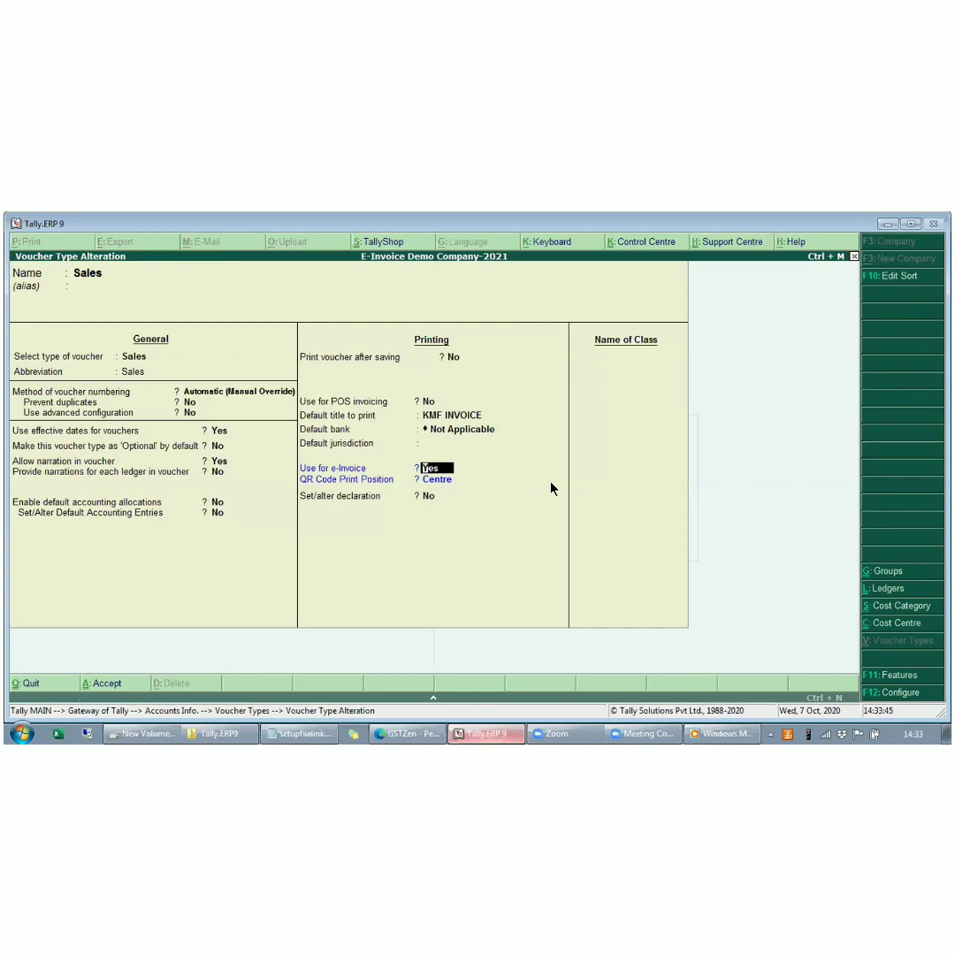
{"action": "key", "text": "Return"}
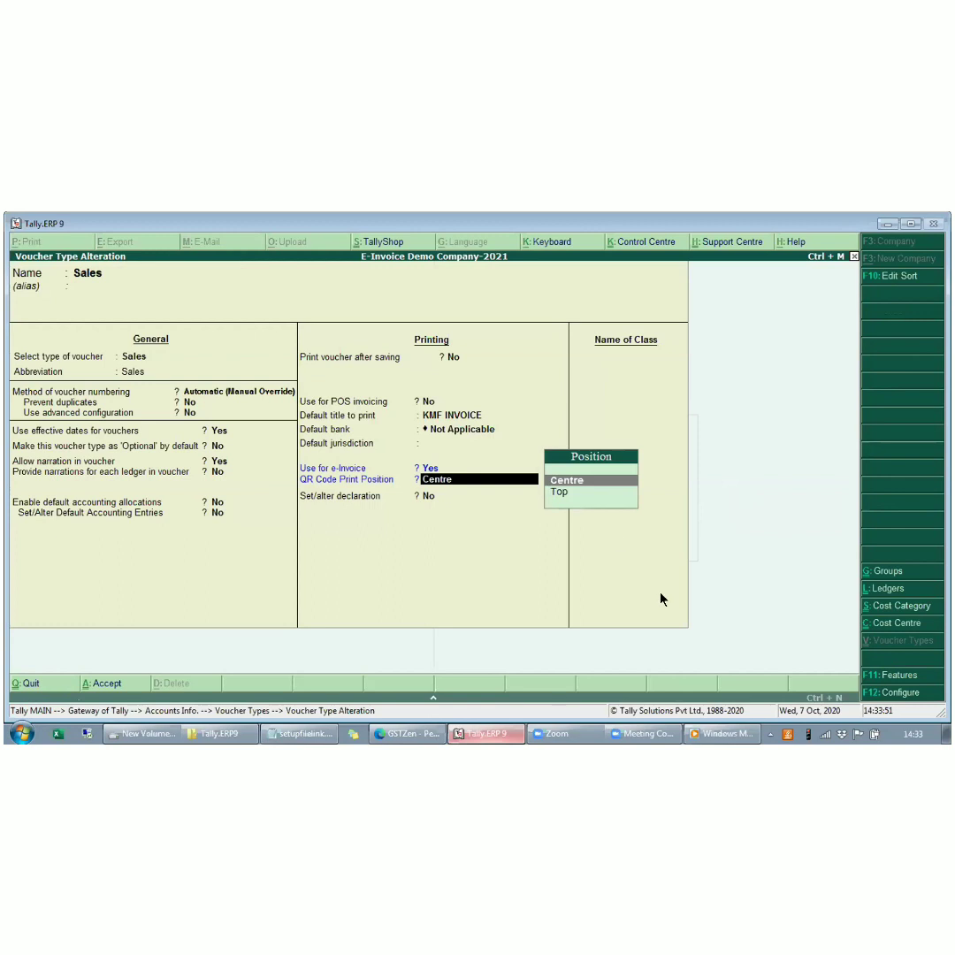
{"action": "key", "text": "Down"}
{"action": "key", "text": "Up"}
{"action": "key", "text": "Return"}
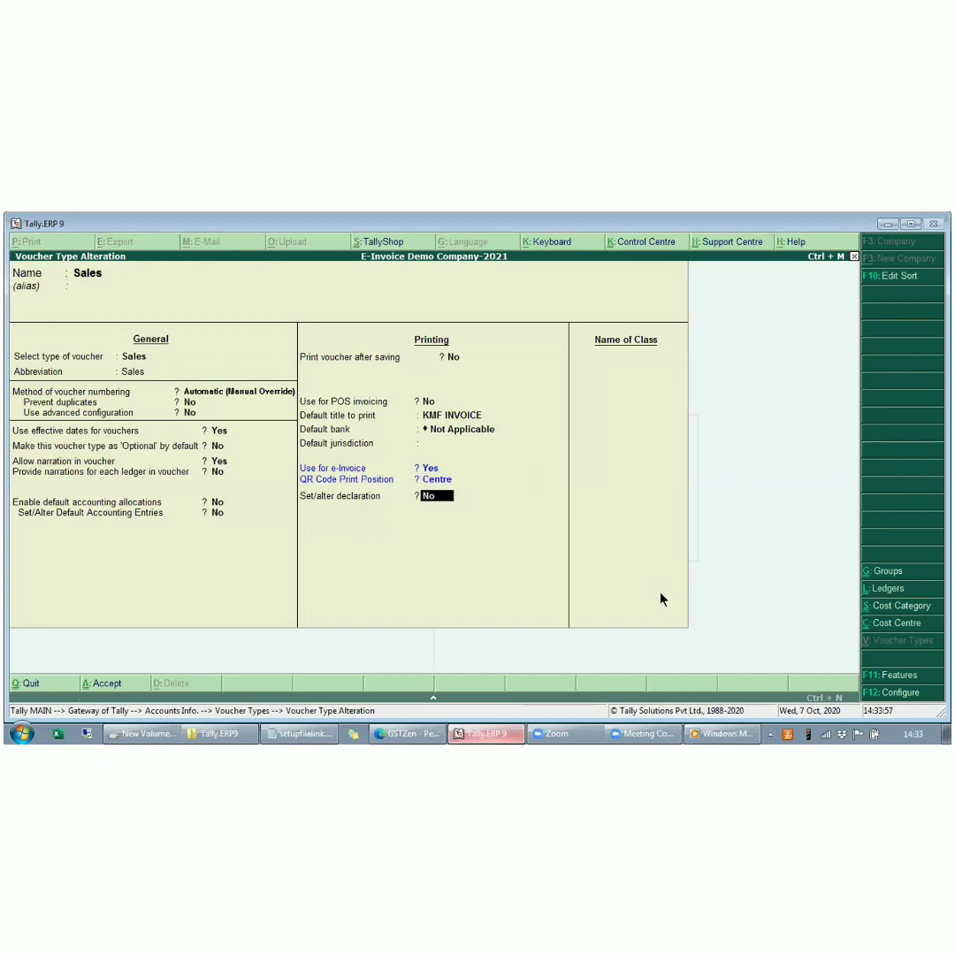
{"action": "key", "text": "ctrl+a"}
{"action": "key", "text": "Escape"}
{"action": "key", "text": "Escape"}
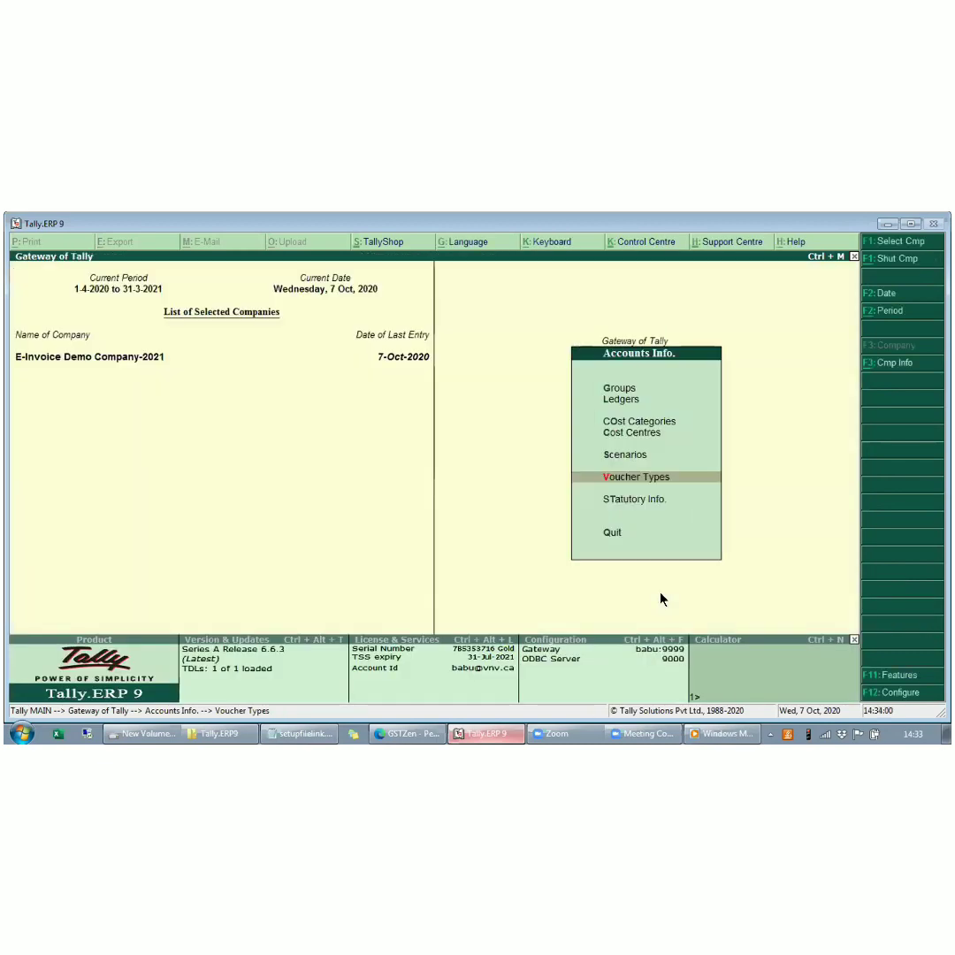
{"action": "key", "text": "Escape"}
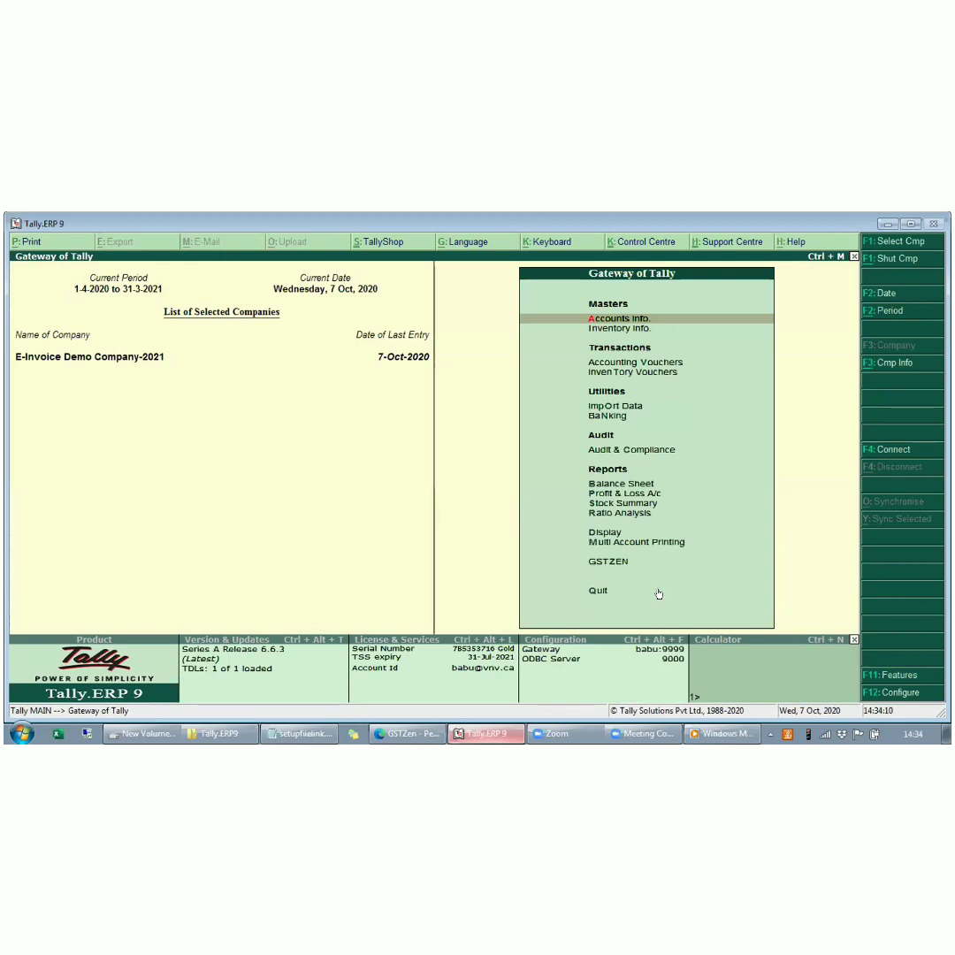
- Open the B2B e-Invoice options of the GSTZEN module from the Gateway of Tally
{"action": "key", "text": "Up"}
{"action": "key", "text": "Up"}
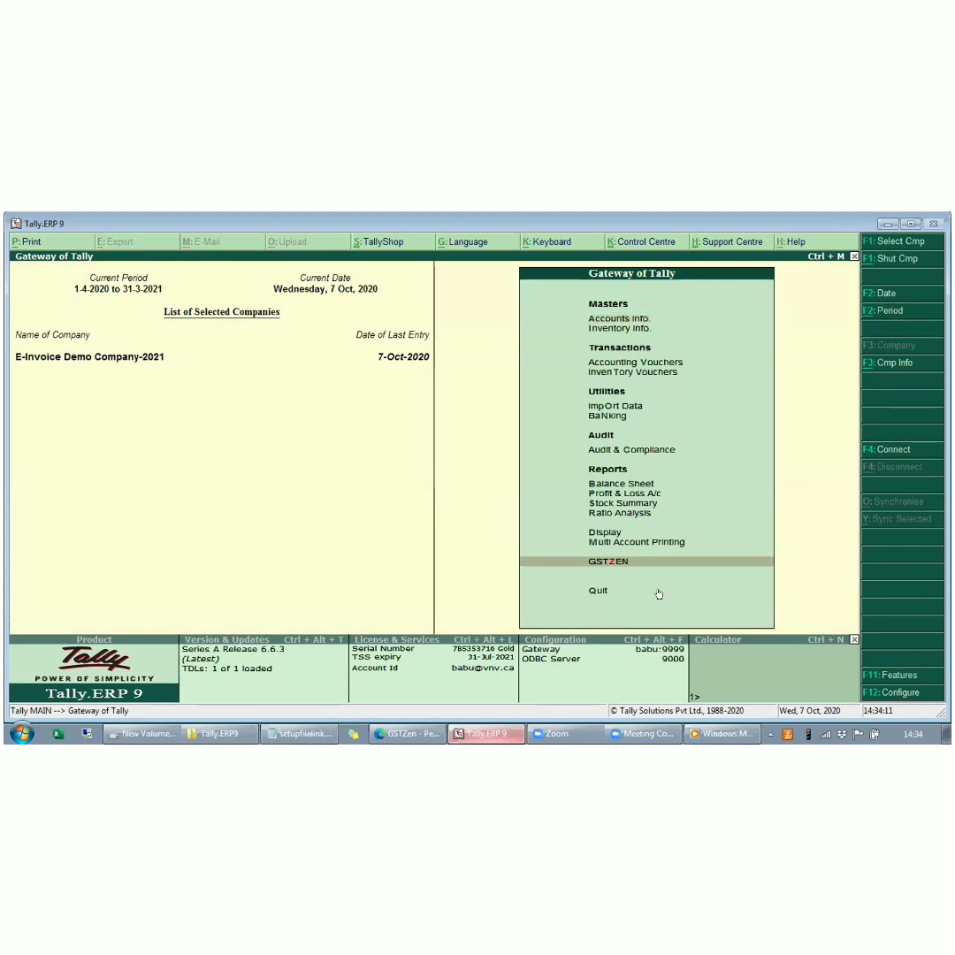
{"action": "key", "text": "Return"}
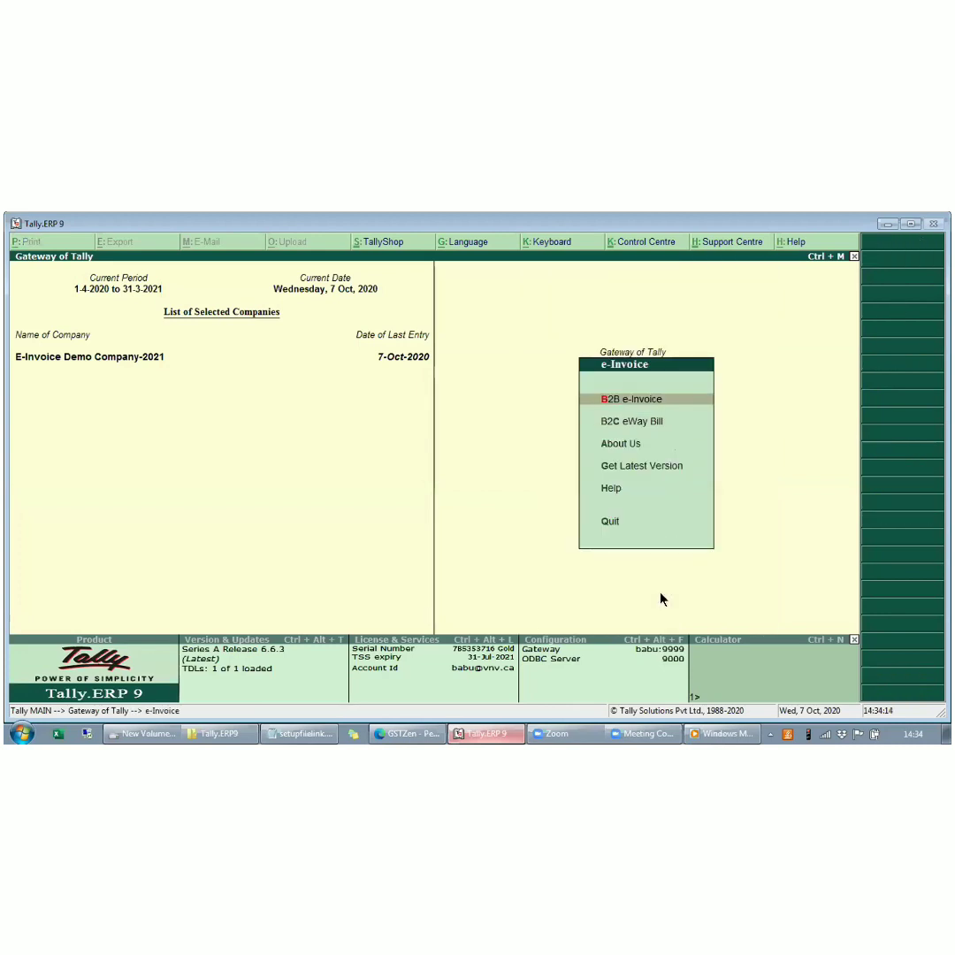
{"action": "key", "text": "Down"}
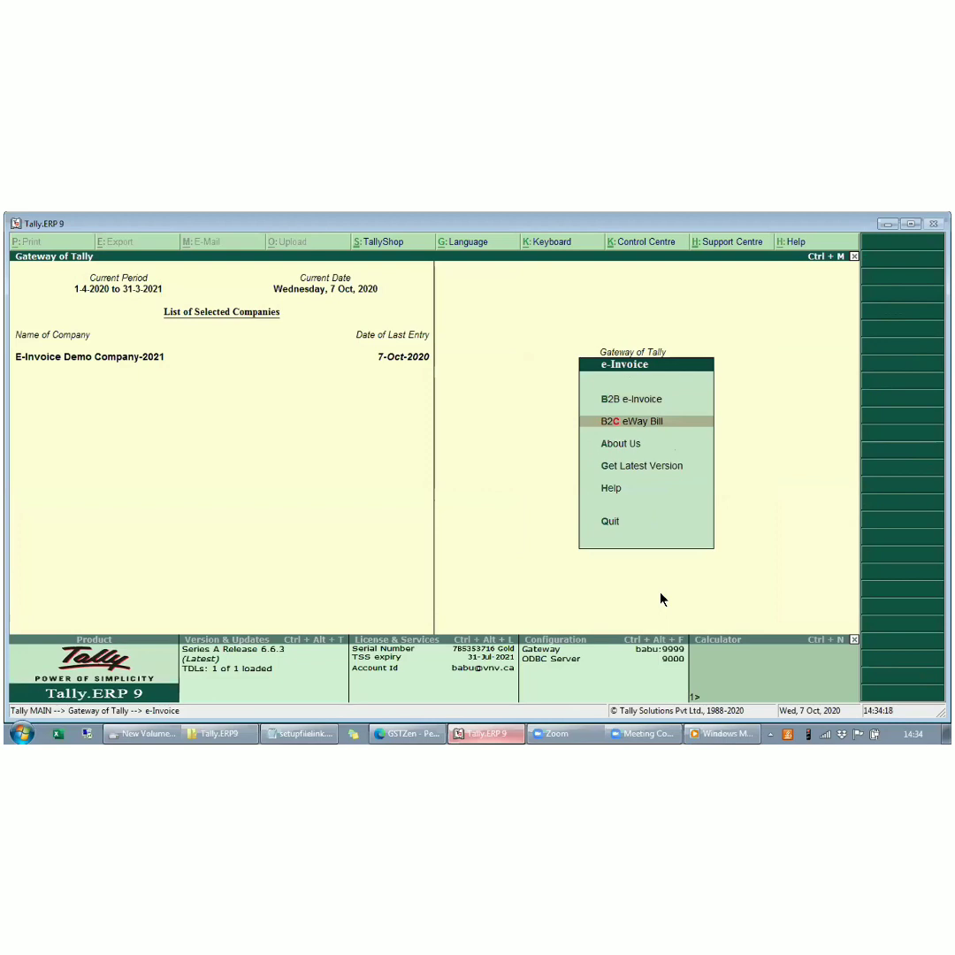
{"action": "key", "text": "Up"}
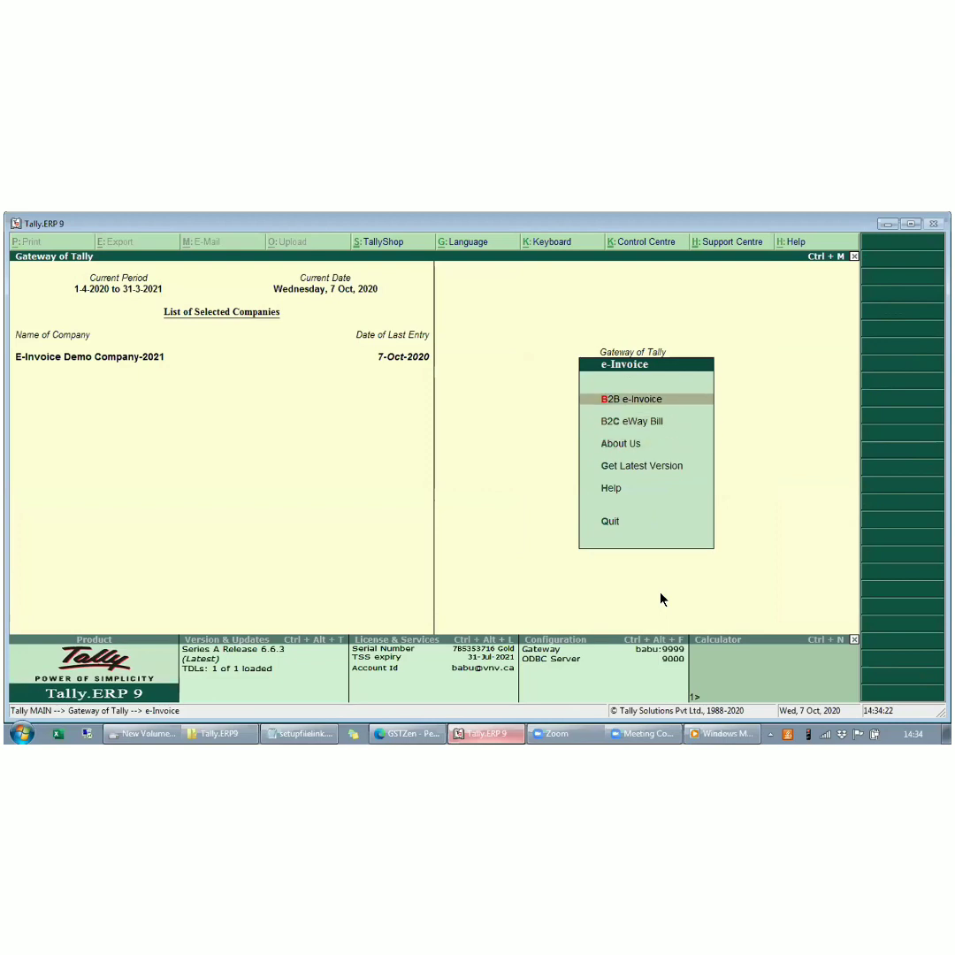
{"action": "key", "text": "Return"}
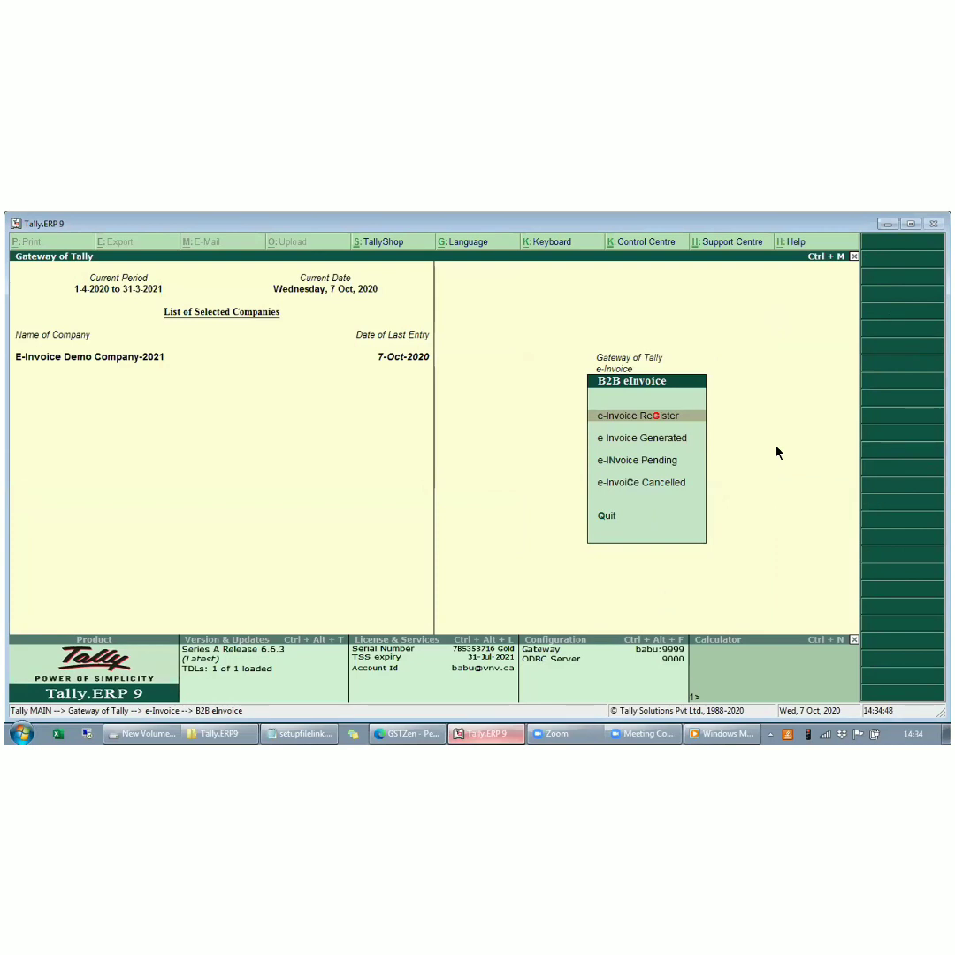
- Go through the B2B e-invoice report options and open the e-Invoice Register
{"action": "key", "text": "Down"}
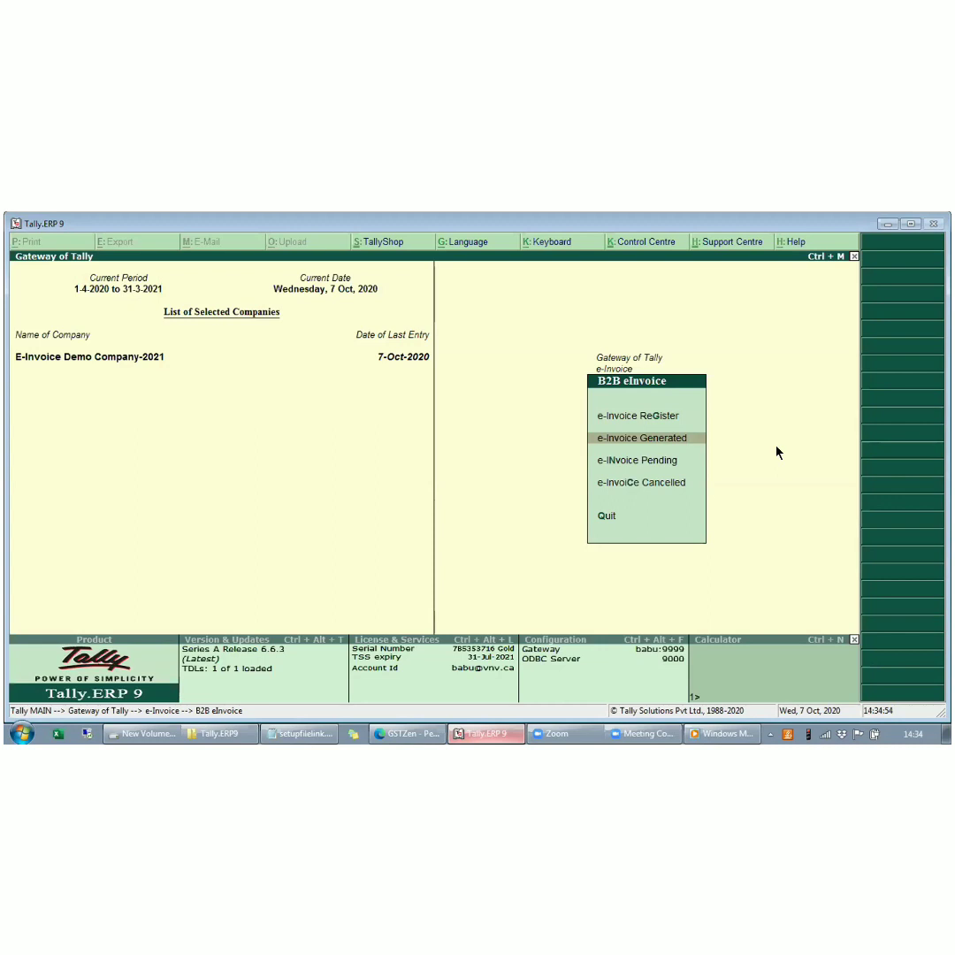
{"action": "key", "text": "Down"}
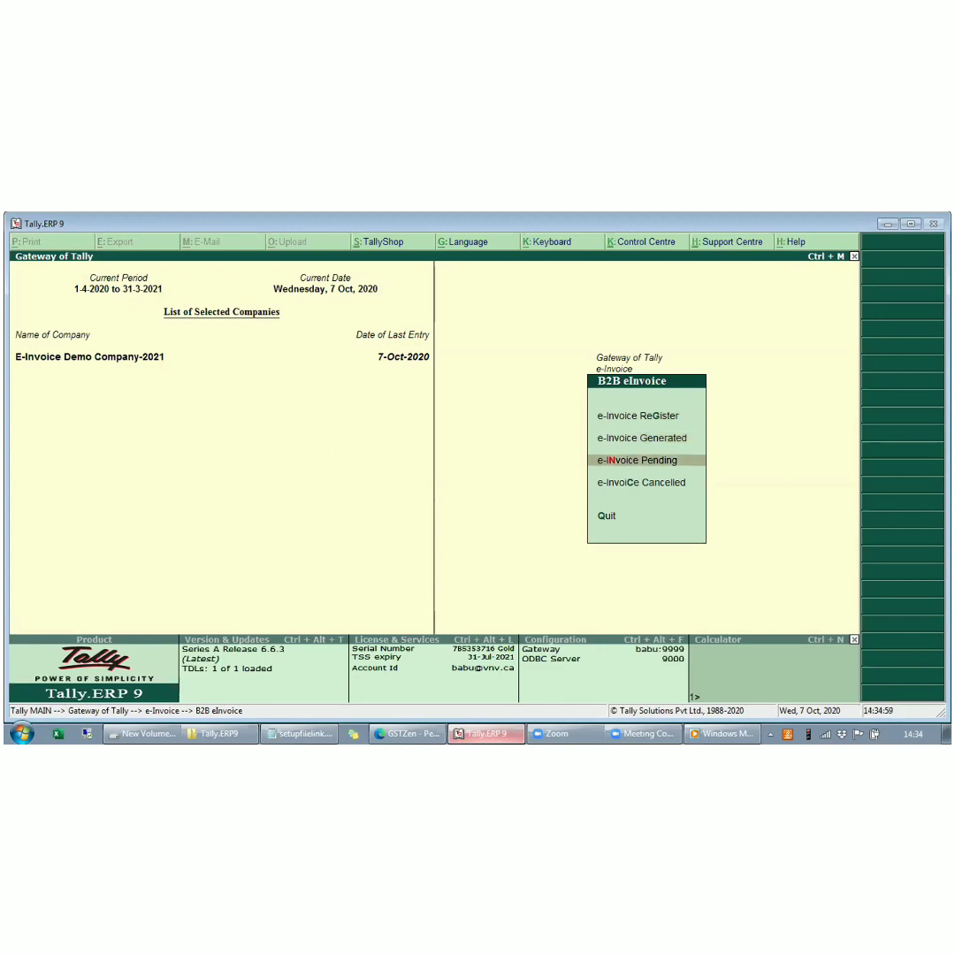
{"action": "key", "text": "Down"}
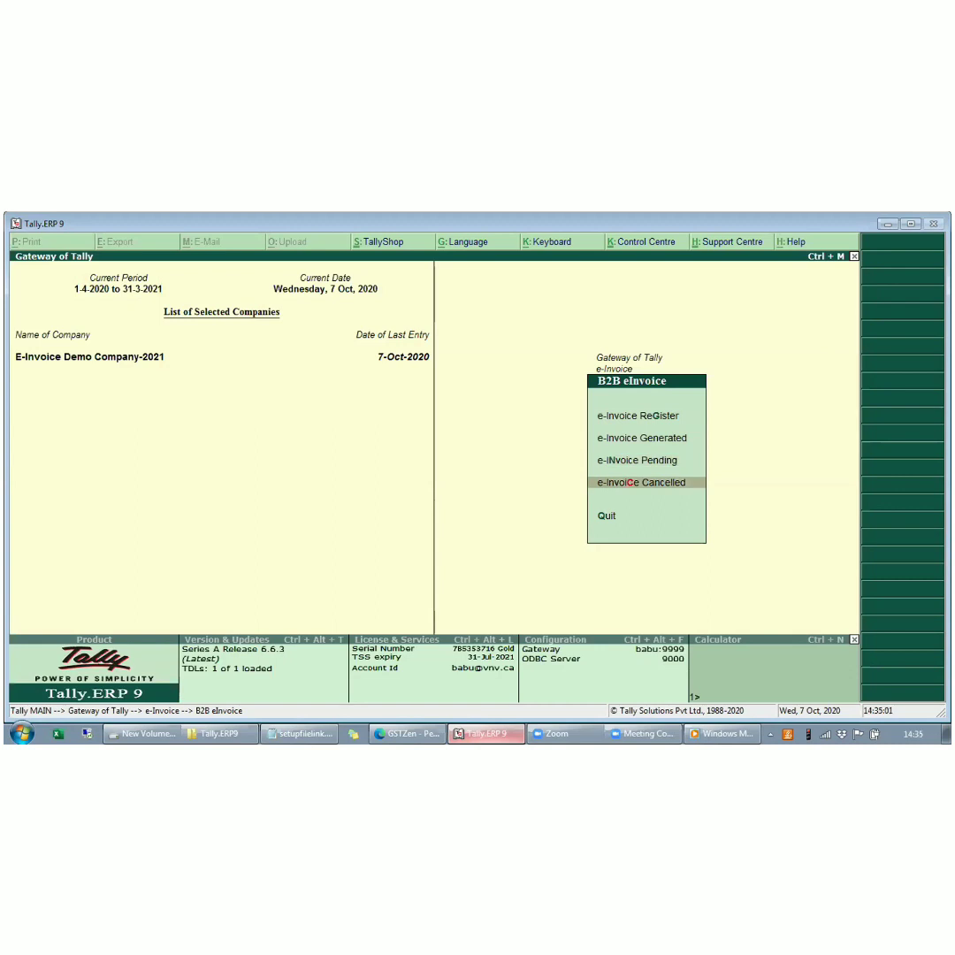
{"action": "key", "text": "Up"}
{"action": "key", "text": "Up"}
{"action": "key", "text": "Up"}
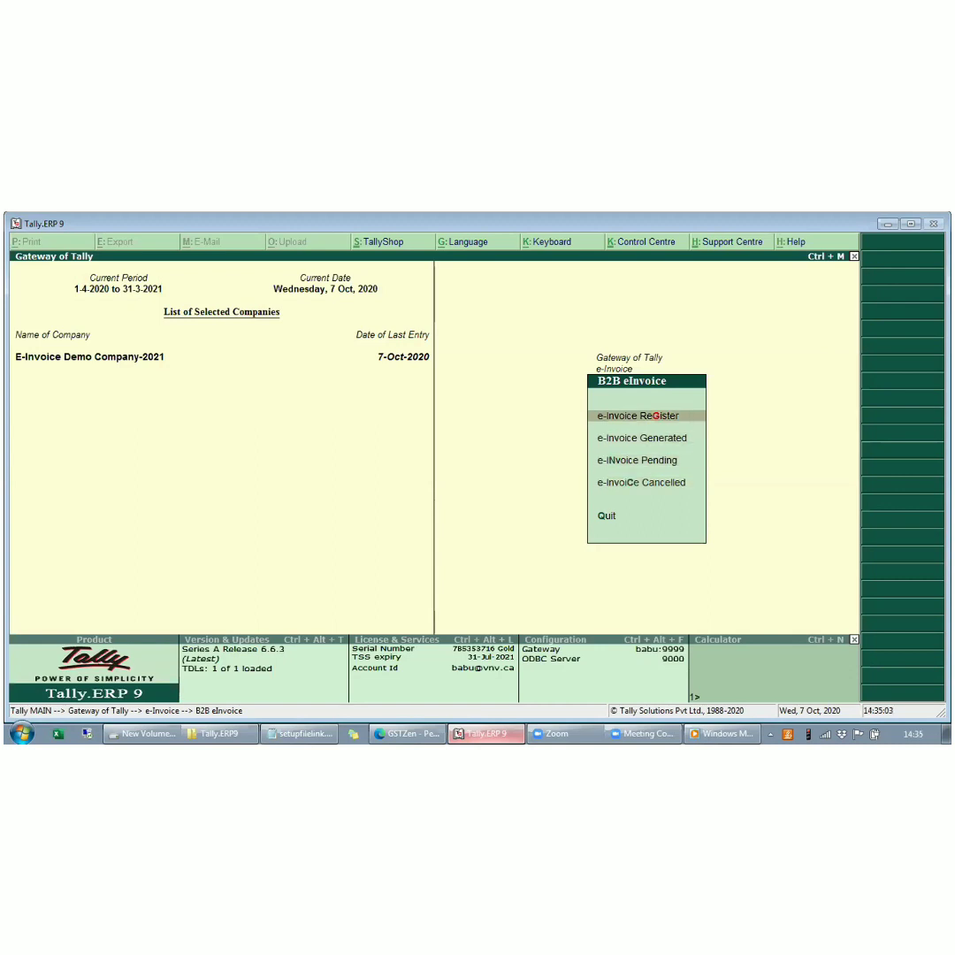
{"action": "key", "text": "Return"}
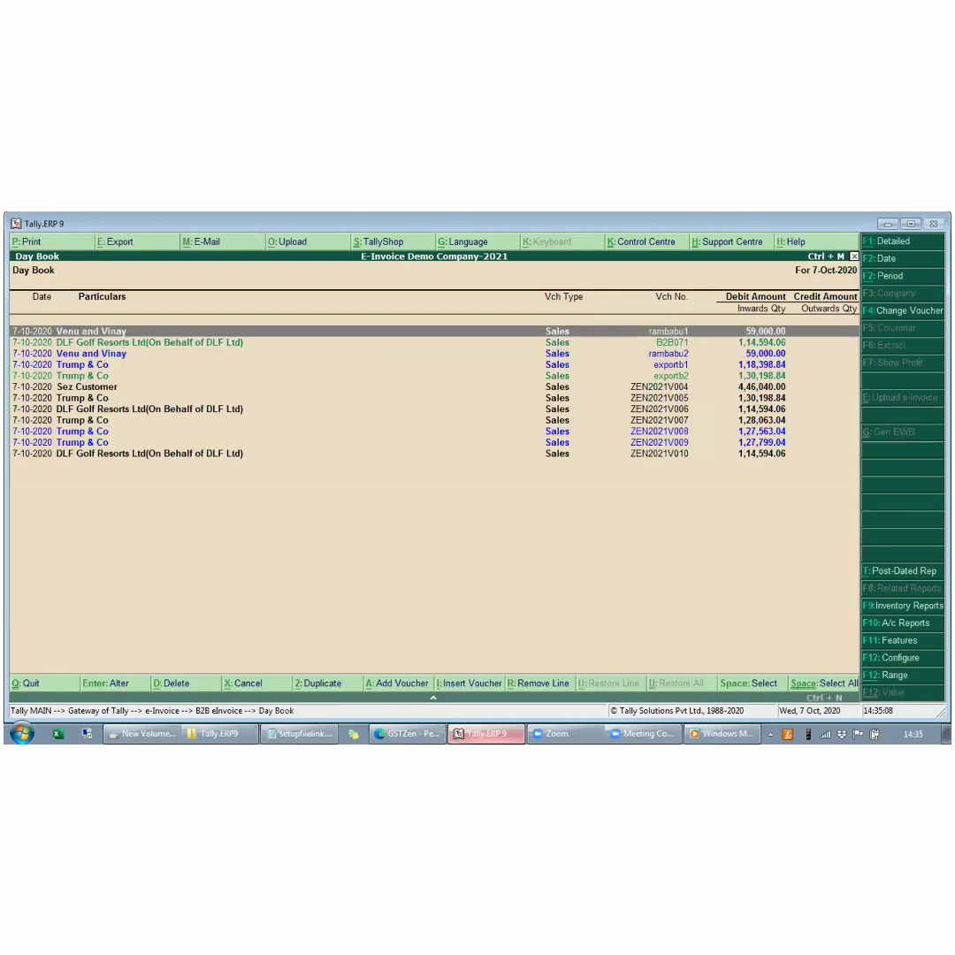
{"action": "key", "text": "Escape"}
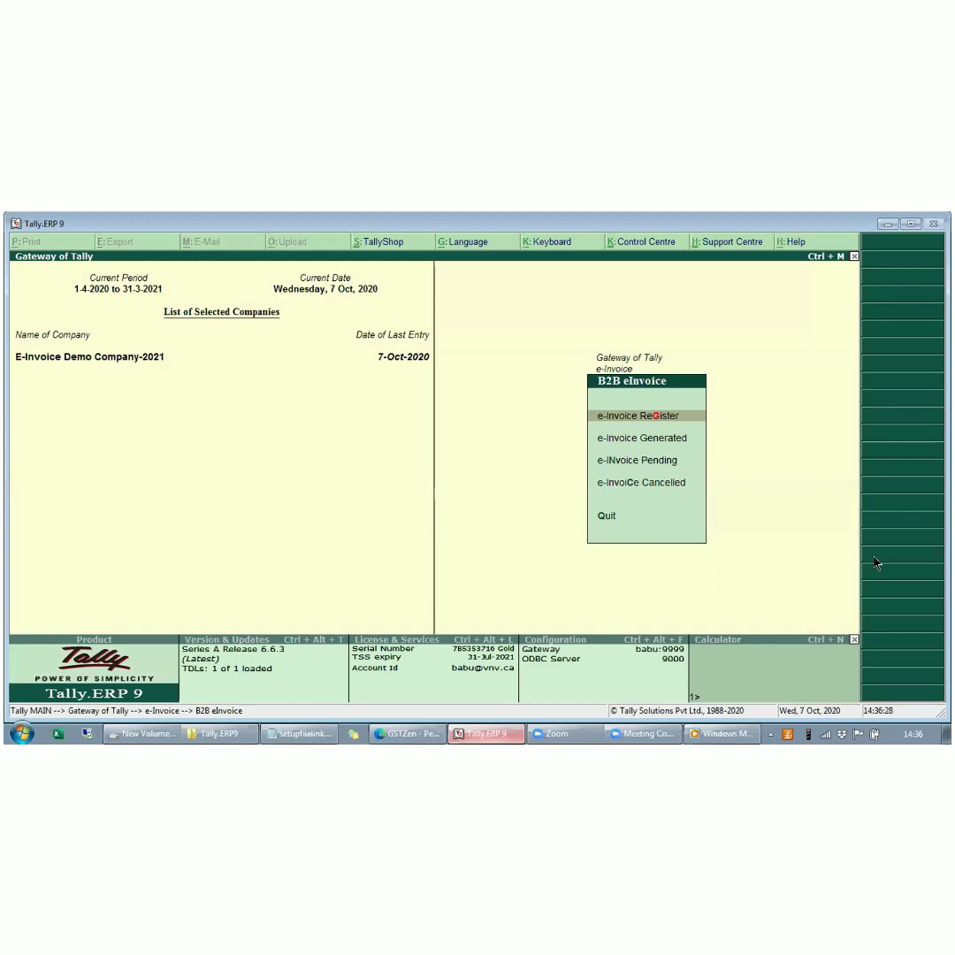
{"action": "key", "text": "Return"}
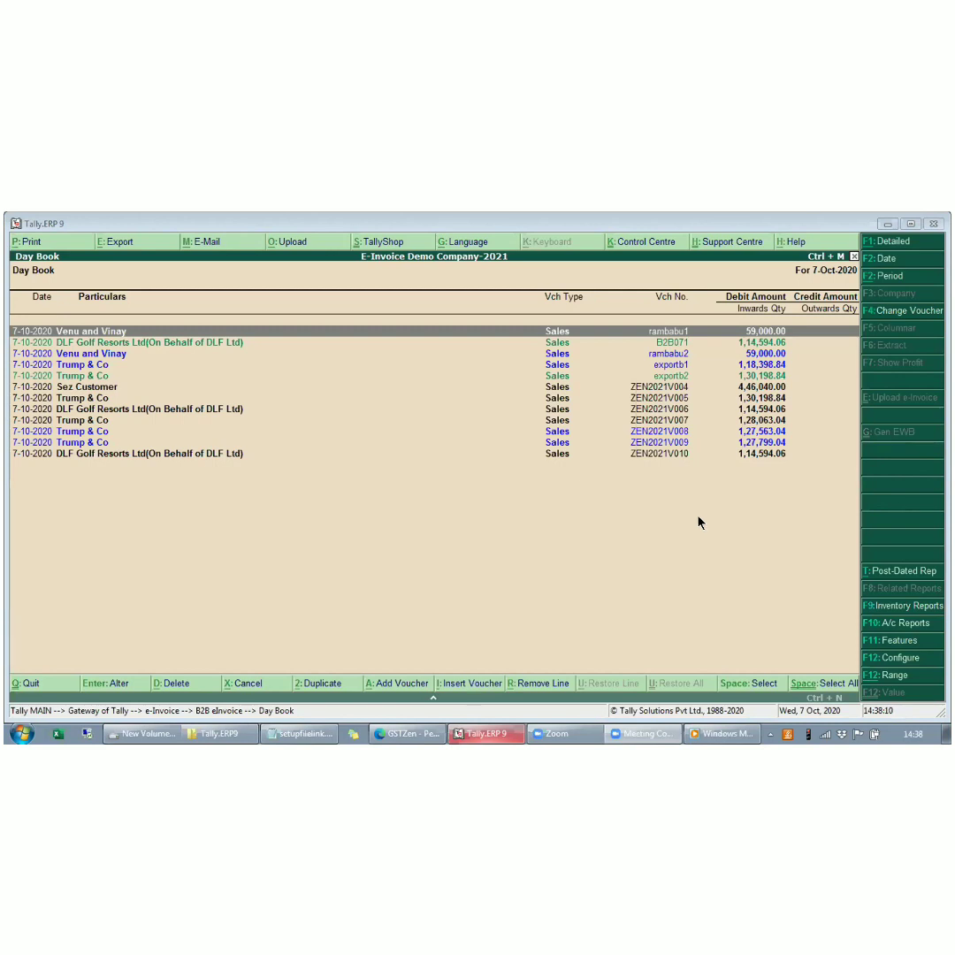
- Open the last listed DLF Golf Resorts Ltd sales voucher for alteration and examine its detailed tax analysis
{"action": "left_click", "coordinate": [610, 456]}
{"action": "left_click", "coordinate": [610, 455]}
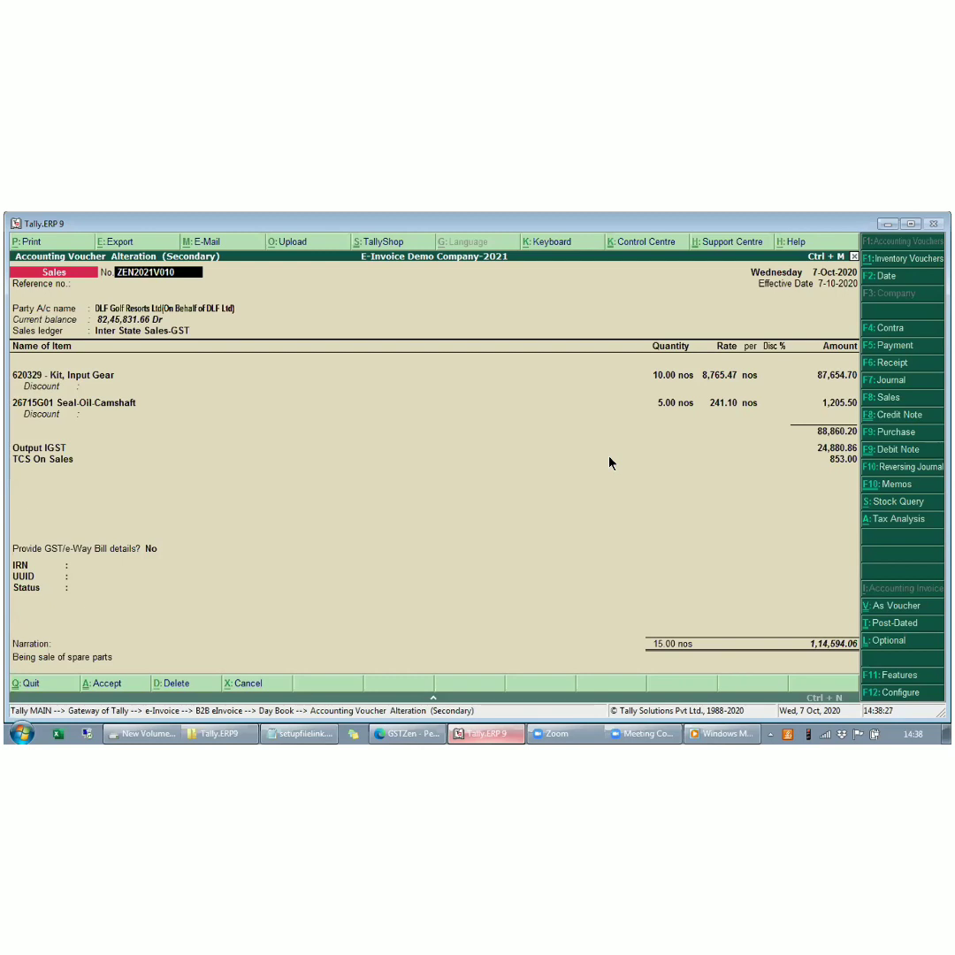
{"action": "key", "text": "Return"}
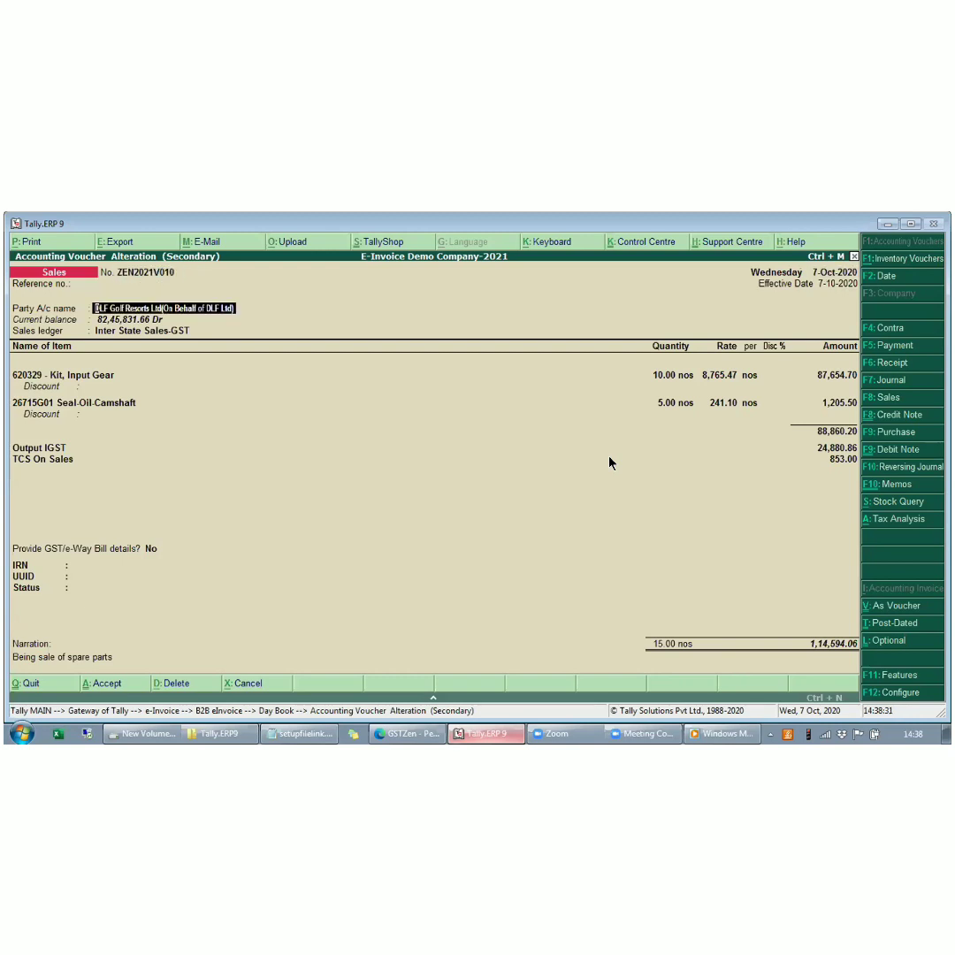
{"action": "key", "text": "alt+a"}
{"action": "key", "text": "alt+F1"}
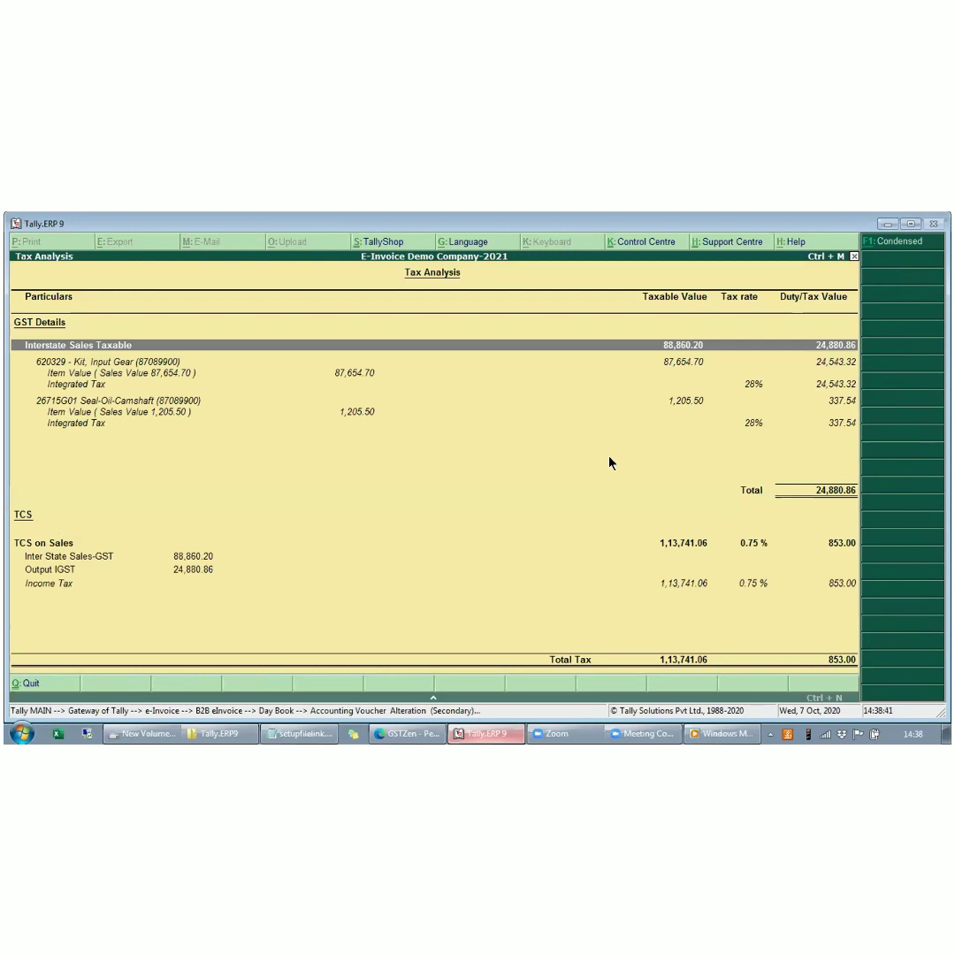
{"action": "key", "text": "Escape"}
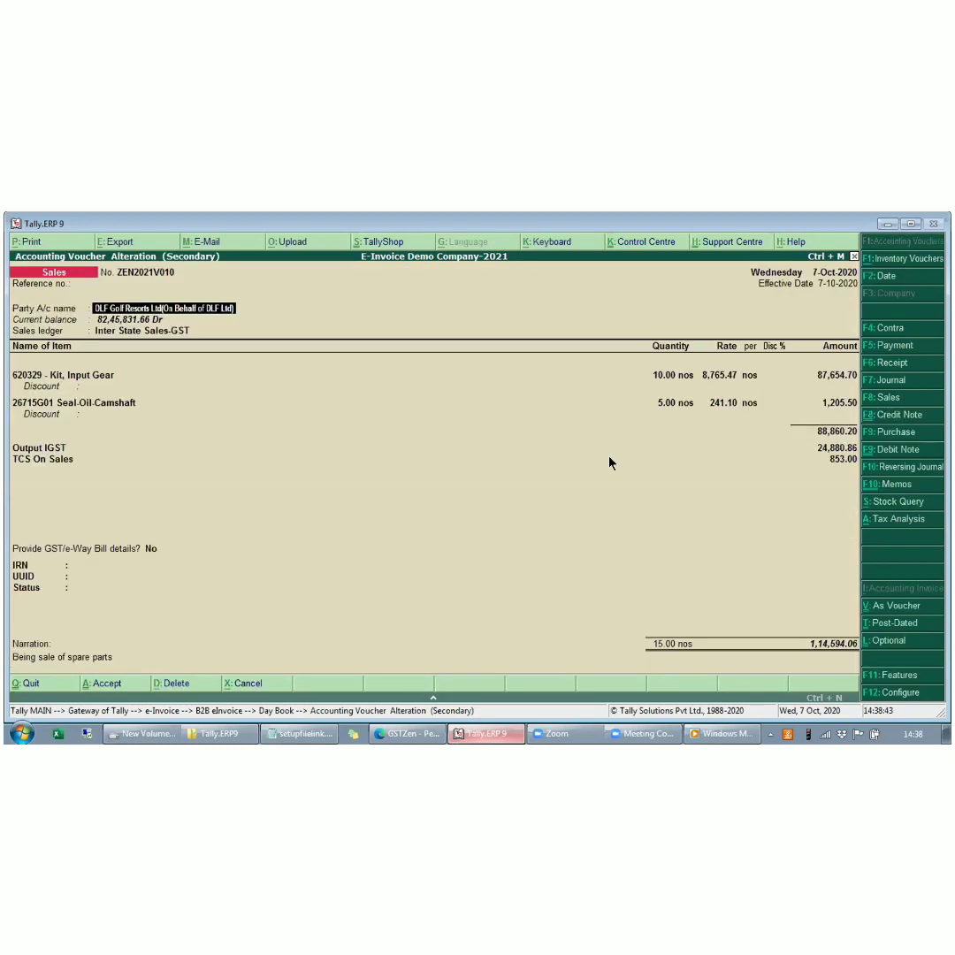
- Add an item line after Seal-Oil-Camshaft, choose 4233900 - TYRE 20x10-10-2 PLY OTR SMOOTH and open that stock item for alteration
{"action": "left_click", "coordinate": [831, 403]}
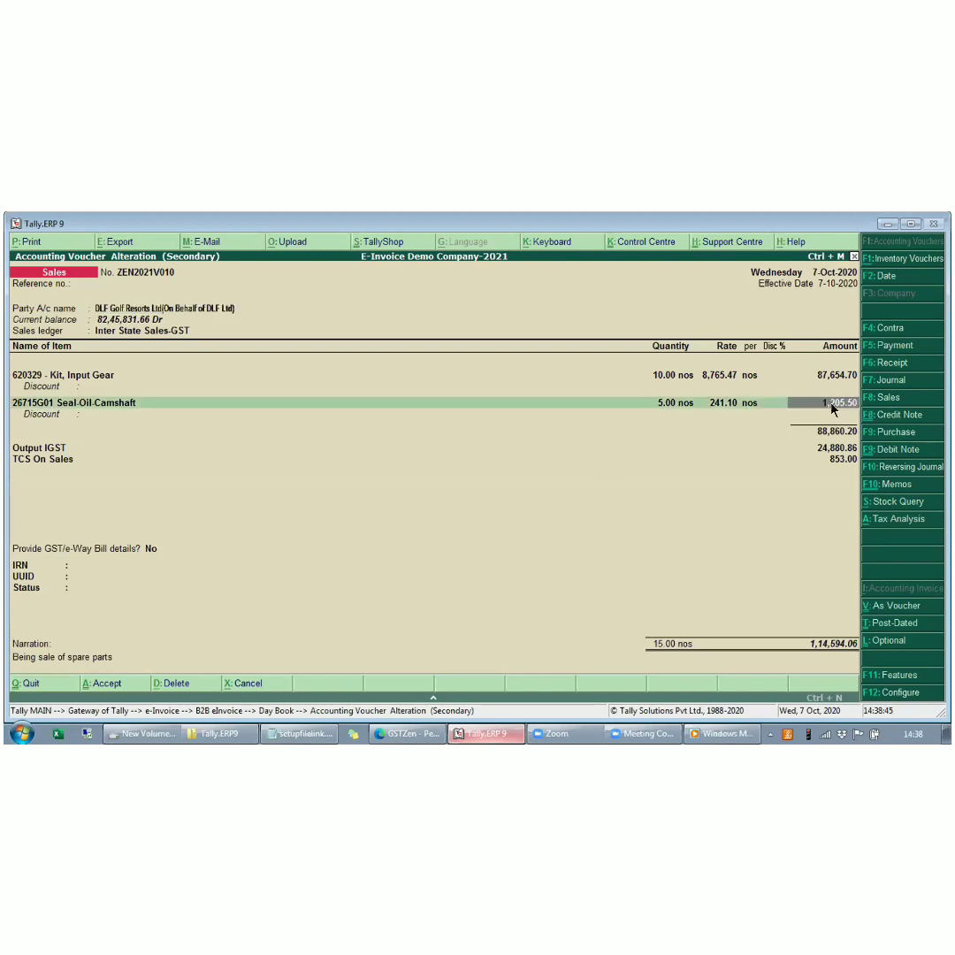
{"action": "key", "text": "Return"}
{"action": "key", "text": "Return"}
{"action": "key", "text": "Return"}
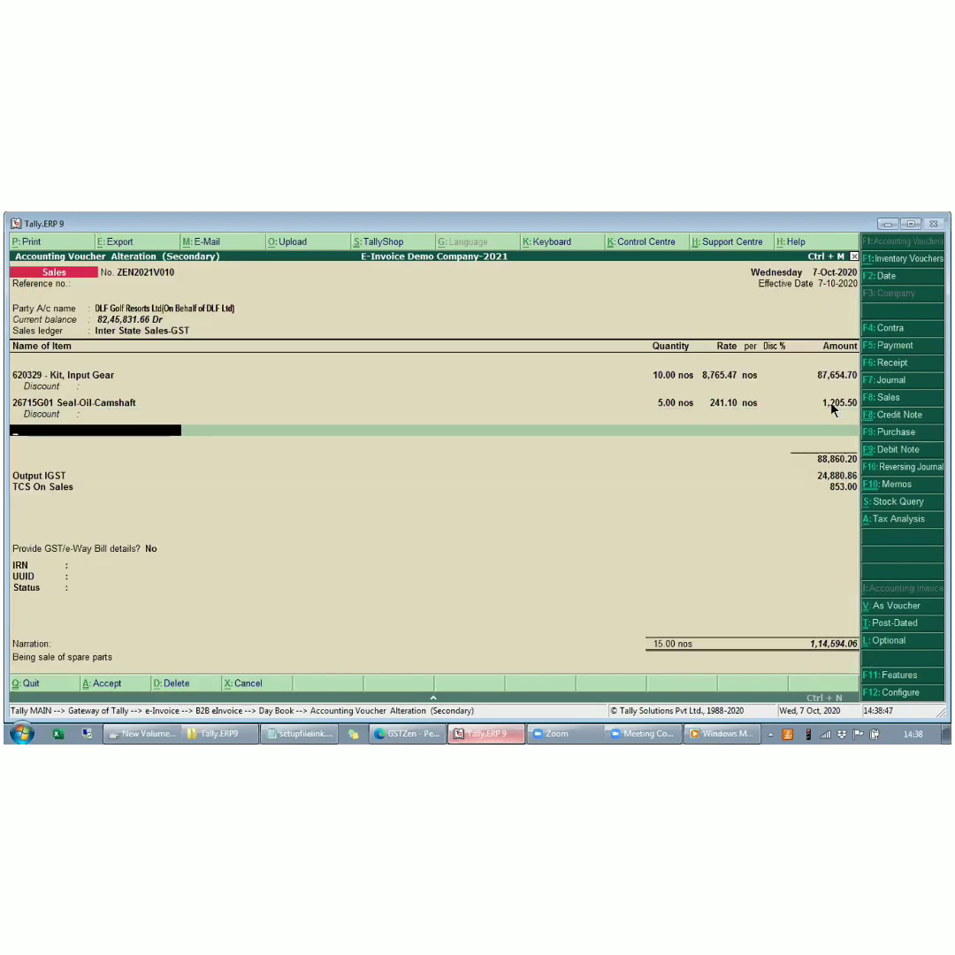
{"action": "key", "text": "Down"}
{"action": "key", "text": "Down"}
{"action": "key", "text": "Down"}
{"action": "key", "text": "Down"}
{"action": "key", "text": "Down"}
{"action": "key", "text": "Down"}
{"action": "key", "text": "Down"}
{"action": "key", "text": "Down"}
{"action": "key", "text": "Down"}
{"action": "key", "text": "Down"}
{"action": "key", "text": "Down"}
{"action": "key", "text": "Down"}
{"action": "key", "text": "Down"}
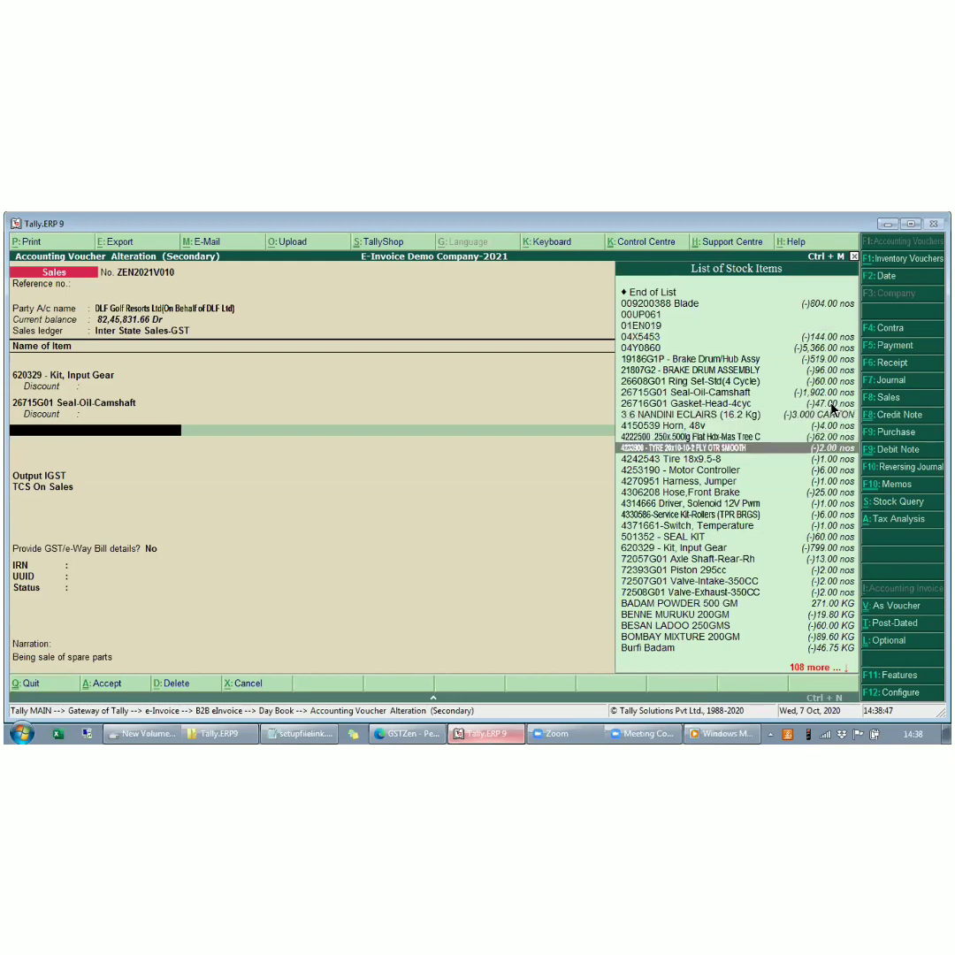
{"action": "key", "text": "Return"}
{"action": "key", "text": "Escape"}
{"action": "key", "text": "ctrl+Return"}
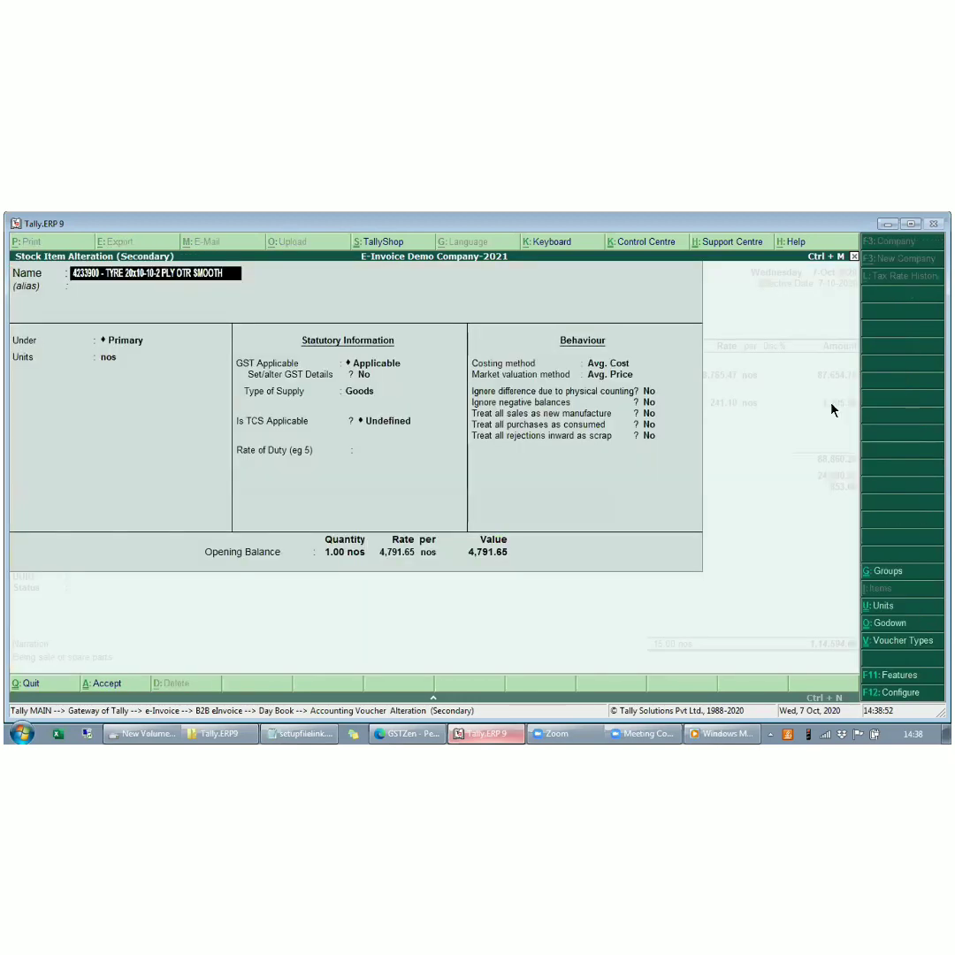
- Set the integrated tax rate to 18% in the tyre stock item's GST details and save the item
{"action": "key", "text": "Return"}
{"action": "key", "text": "Return"}
{"action": "key", "text": "Return"}
{"action": "key", "text": "Return"}
{"action": "key", "text": "Return"}
{"action": "type", "text": "y"}
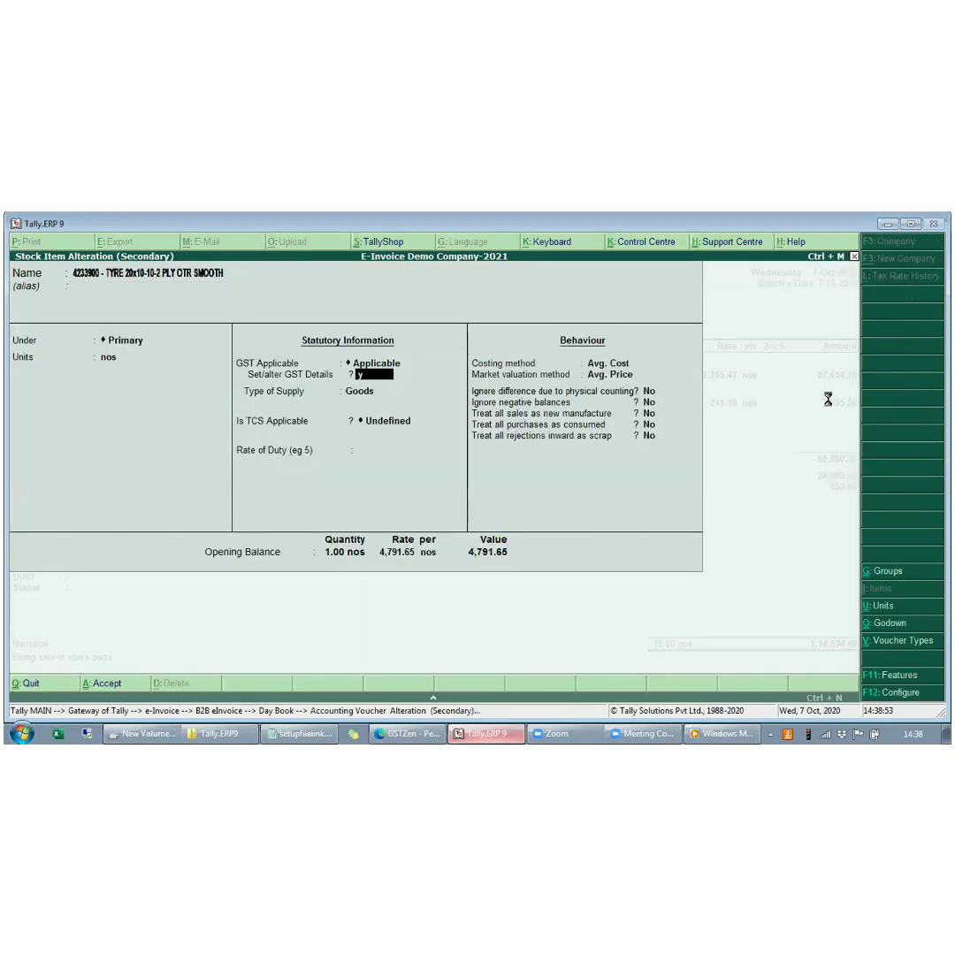
{"action": "key", "text": "Return"}
{"action": "key", "text": "Return"}
{"action": "key", "text": "Return"}
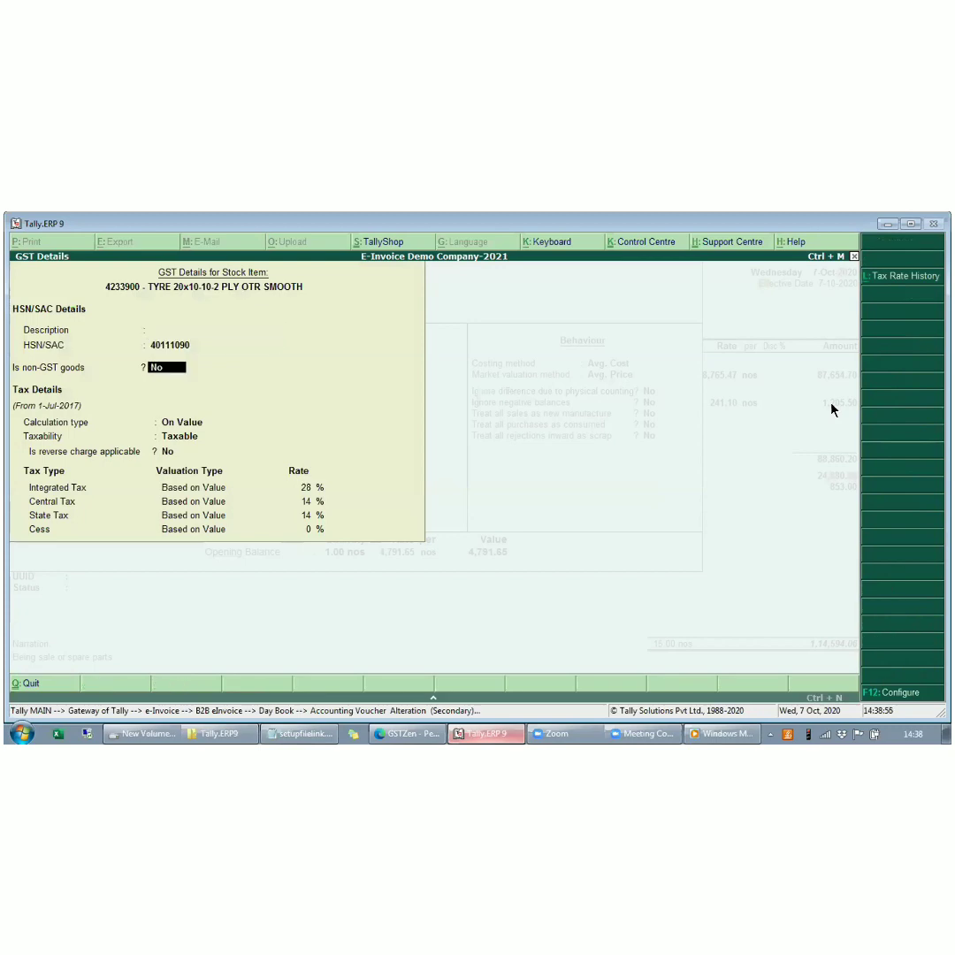
{"action": "key", "text": "Return"}
{"action": "key", "text": "Return"}
{"action": "type", "text": "18"}
{"action": "key", "text": "Return"}
{"action": "key", "text": "ctrl+a"}
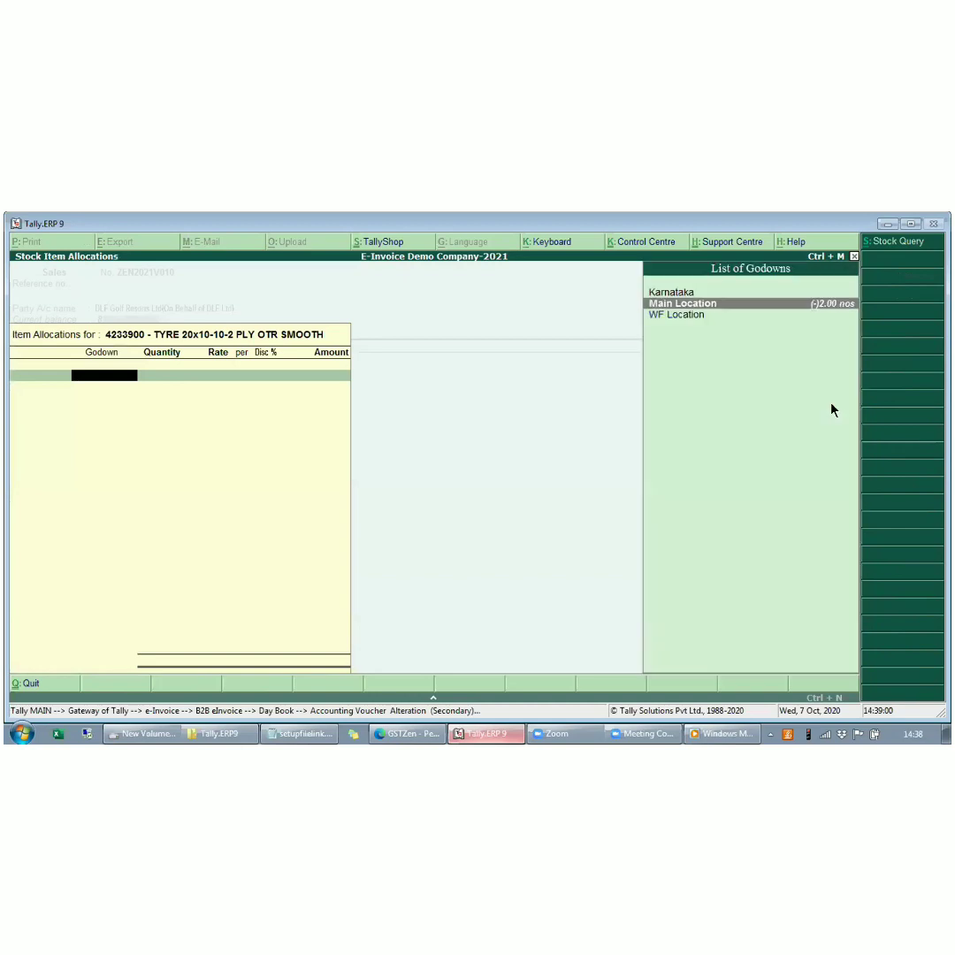
- Allocate 5 nos of the tyre from Main Location and accept the item line
{"action": "key", "text": "Return"}
{"action": "type", "text": "45"}
{"action": "key", "text": "Return"}
{"action": "key", "text": "Return"}
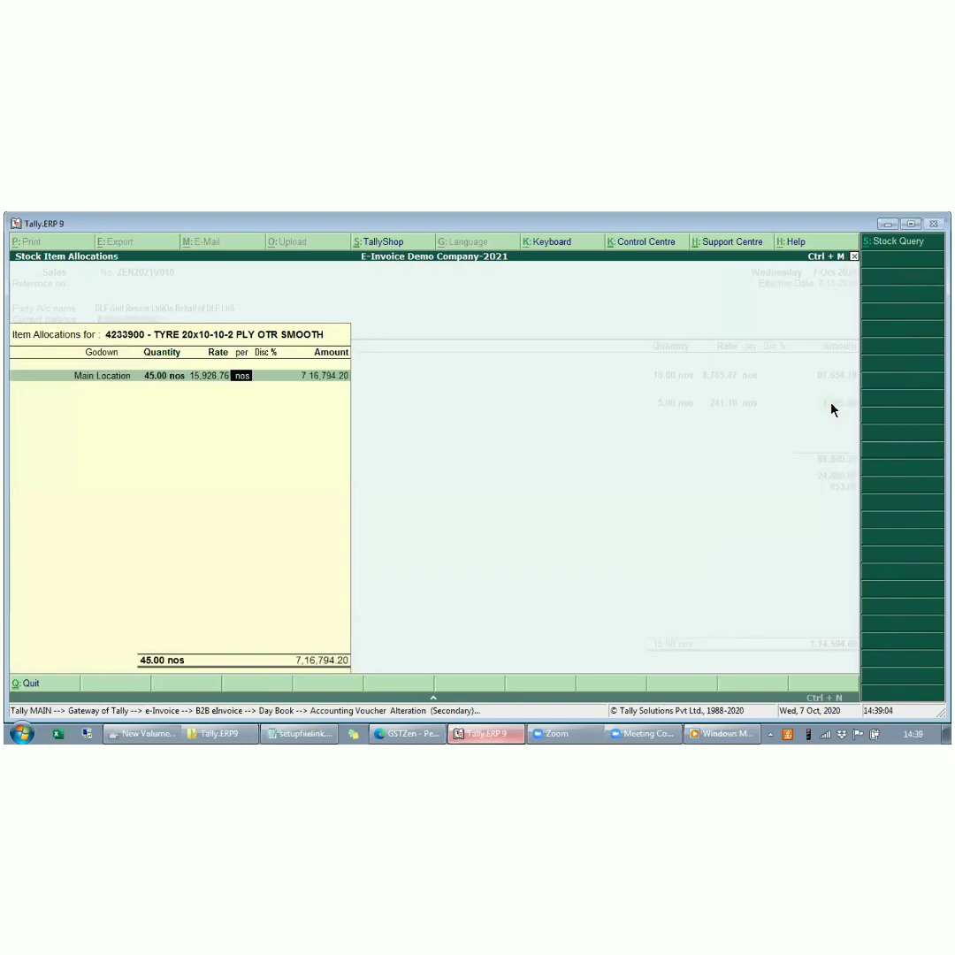
{"action": "key", "text": "Return"}
{"action": "key", "text": "BackSpace"}
{"action": "key", "text": "BackSpace"}
{"action": "key", "text": "BackSpace"}
{"action": "type", "text": "5"}
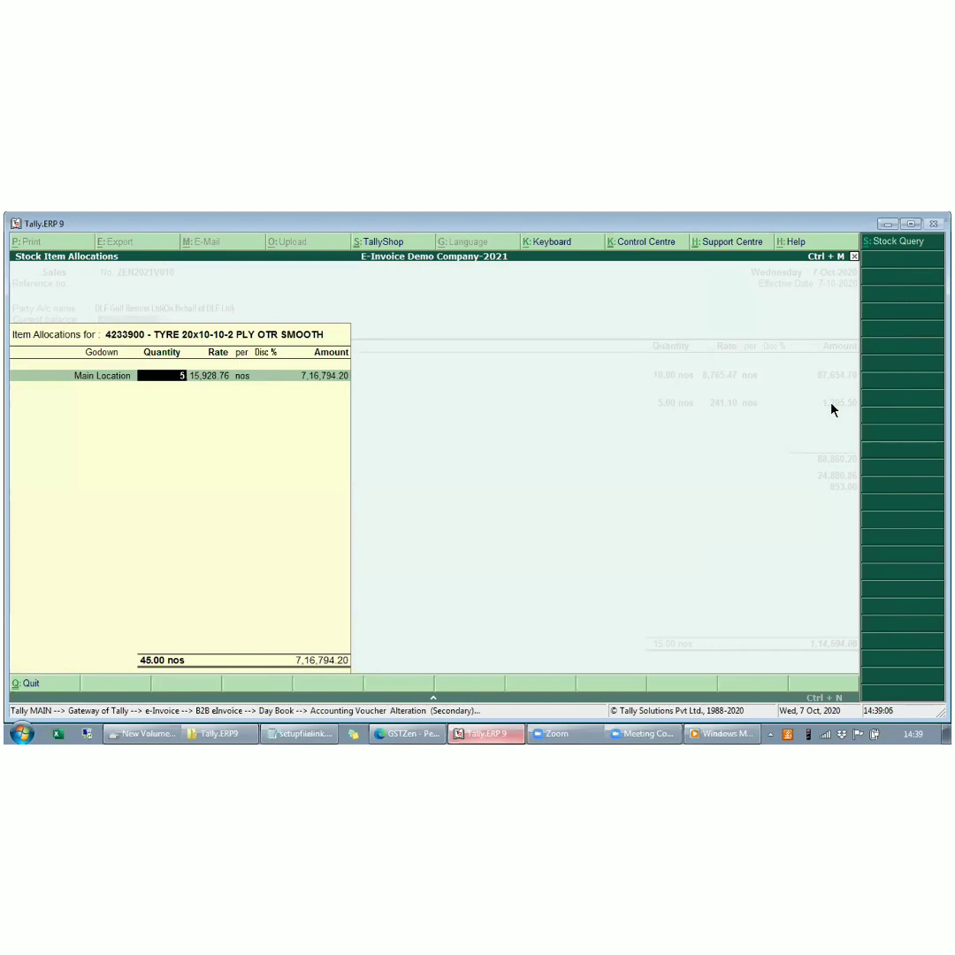
{"action": "key", "text": "Return"}
{"action": "key", "text": "Return"}
{"action": "key", "text": "Return"}
{"action": "key", "text": "Return"}
- Accept the tyre's taxable value and the TCS on Sales nature of goods, keeping Provide GST/e-Way Bill details at No
{"action": "key", "text": "Return"}
{"action": "key", "text": "Return"}
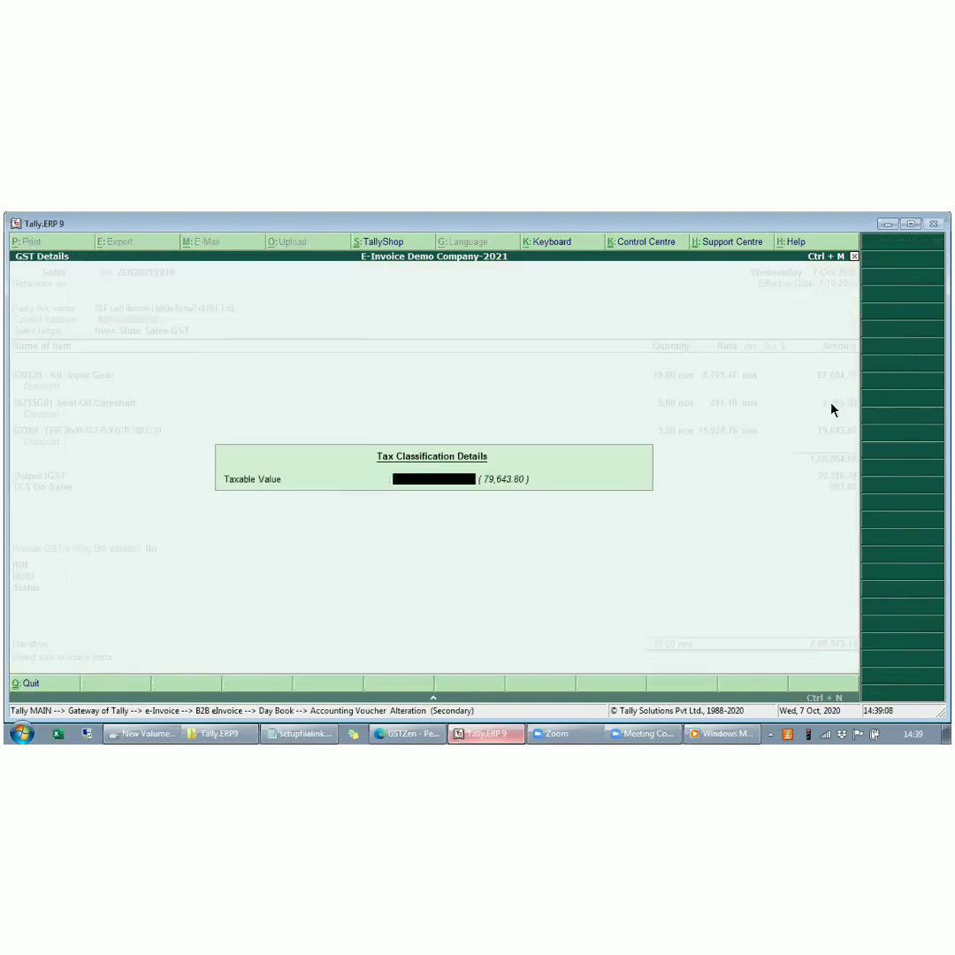
{"action": "key", "text": "Return"}
{"action": "key", "text": "Return"}
{"action": "key", "text": "Return"}
{"action": "key", "text": "Return"}
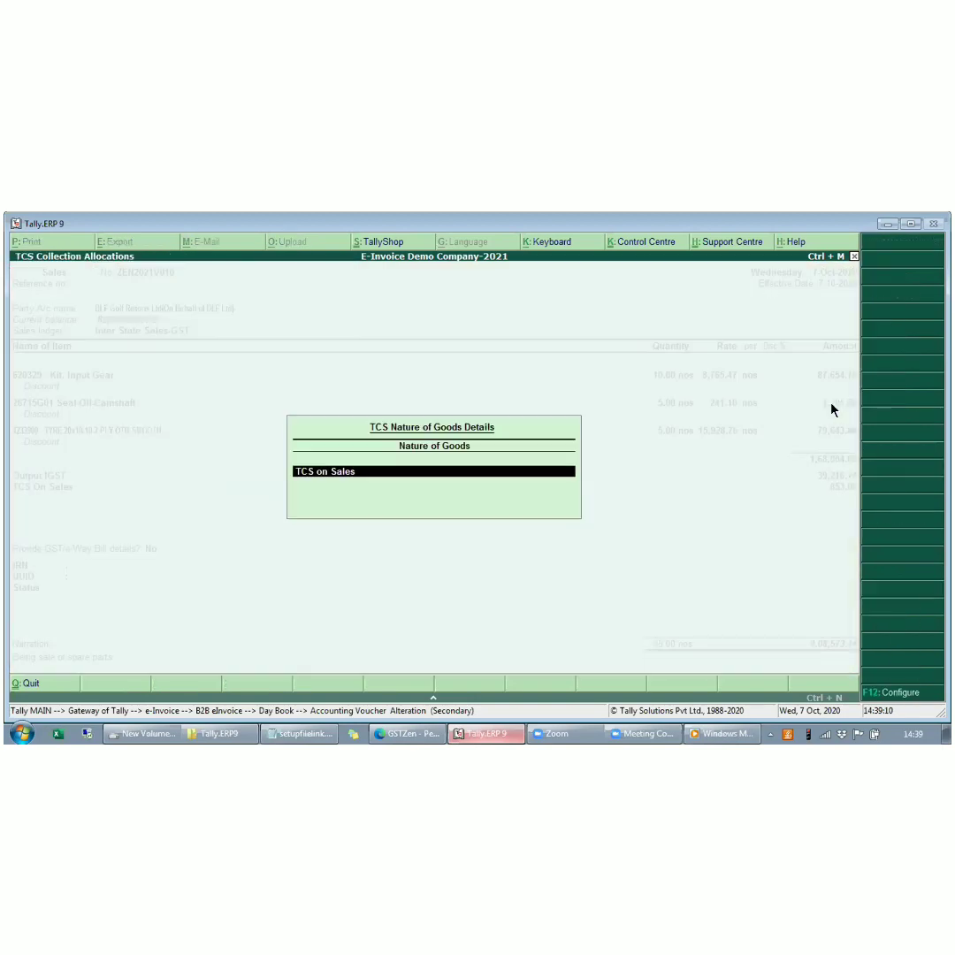
{"action": "key", "text": "Return"}
{"action": "key", "text": "Return"}
{"action": "key", "text": "Return"}
{"action": "key", "text": "Return"}
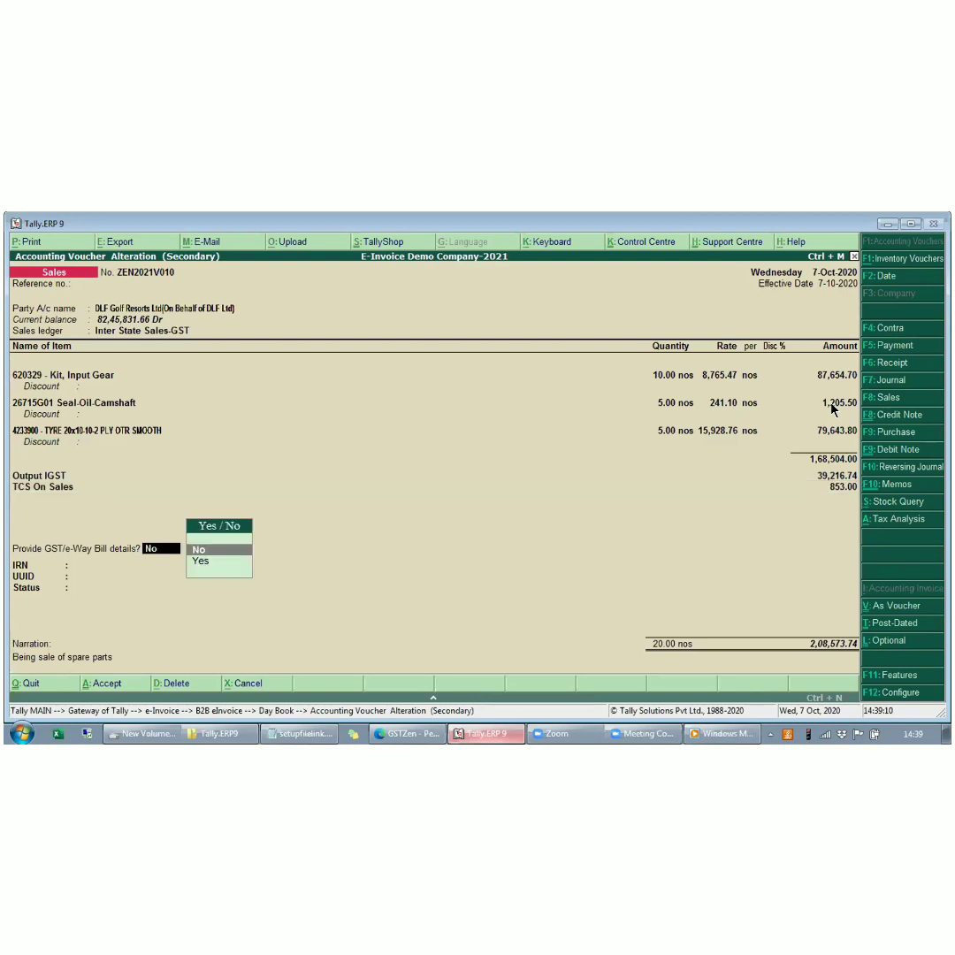
- Set the party's bill-wise allocation to New Ref under the voucher's own number and accept it, leaving Status blank
{"action": "key", "text": "Return"}
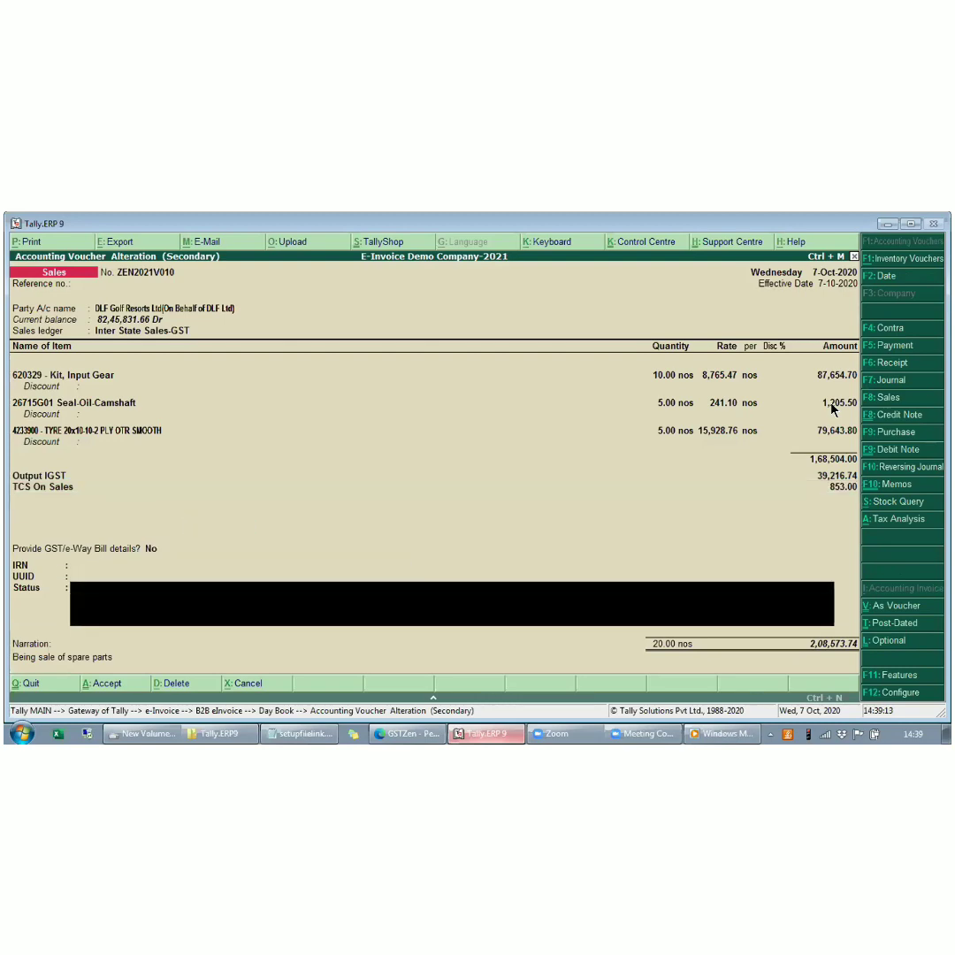
{"action": "key", "text": "Return"}
{"action": "key", "text": "Return"}
{"action": "key", "text": "Return"}
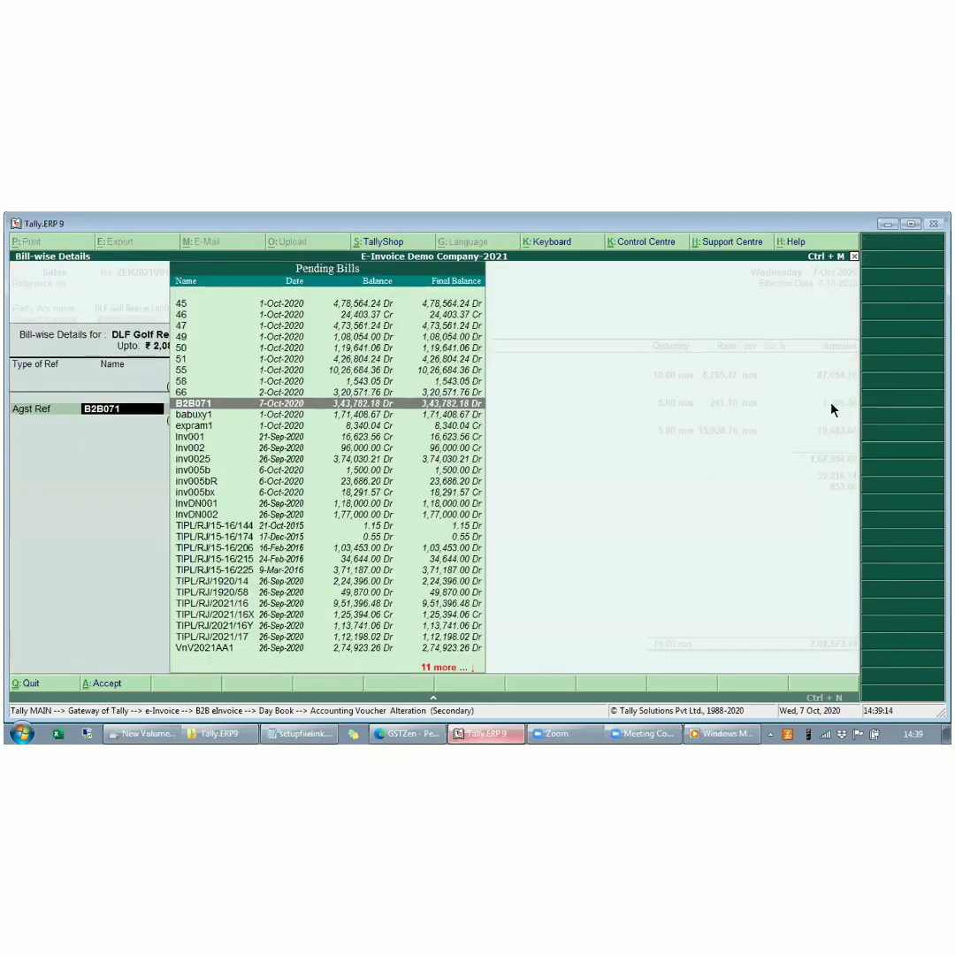
{"action": "key", "text": "BackSpace"}
{"action": "key", "text": "Down"}
{"action": "key", "text": "Down"}
{"action": "key", "text": "Return"}
{"action": "key", "text": "BackSpace"}
{"action": "key", "text": "Up"}
{"action": "key", "text": "Return"}
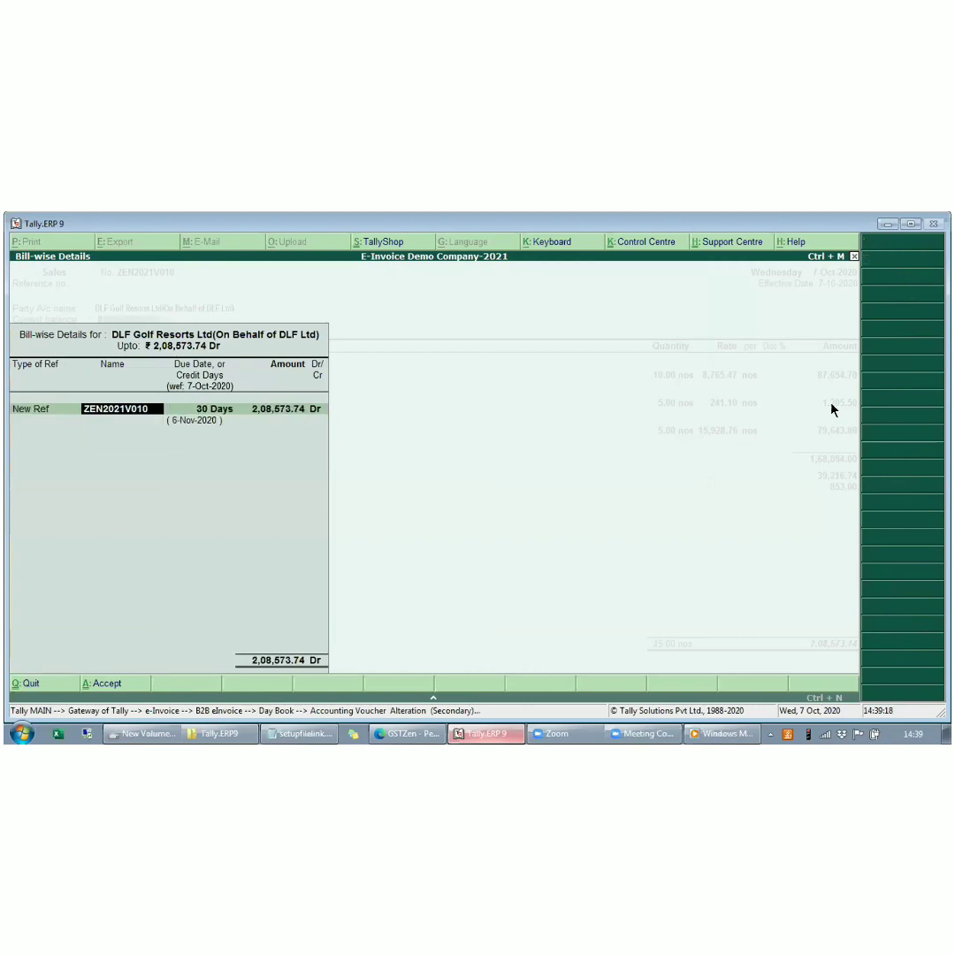
{"action": "key", "text": "ctrl+a"}
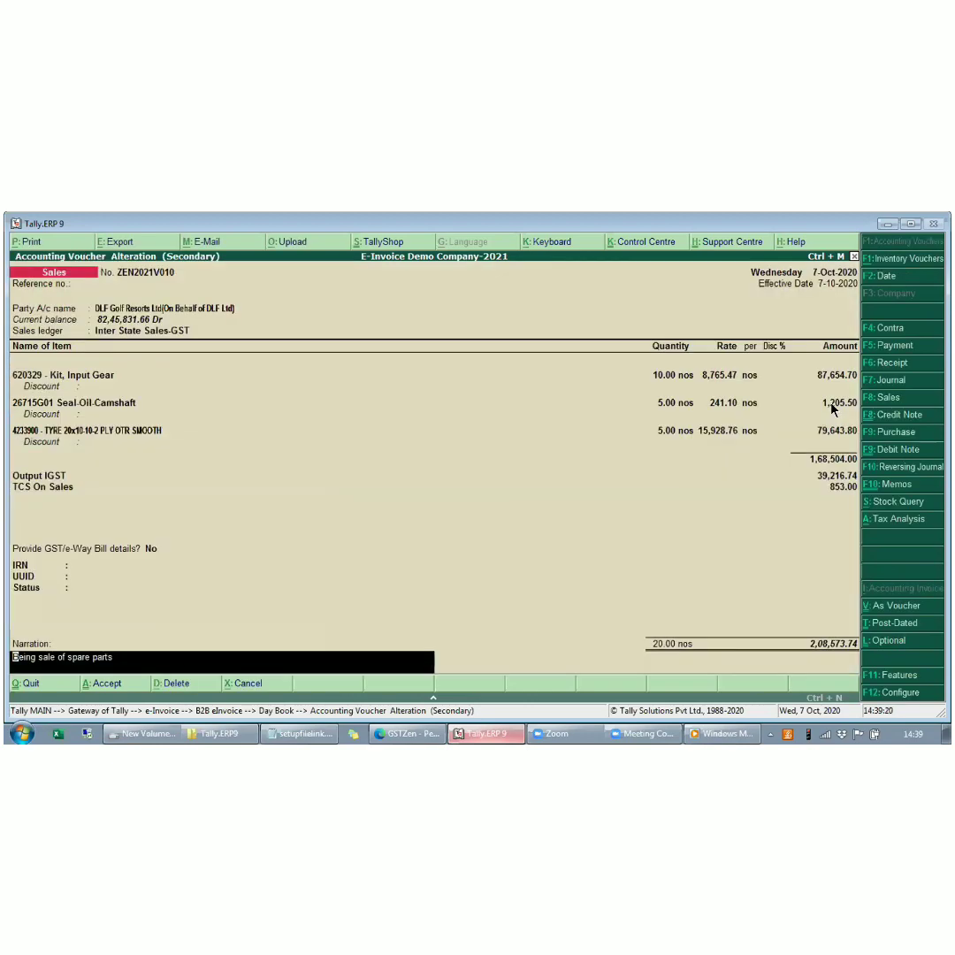
- Examine the detailed tax analysis of the altered voucher, including the tyre's GST and the TCS on Sales
{"action": "key", "text": "alt+a"}
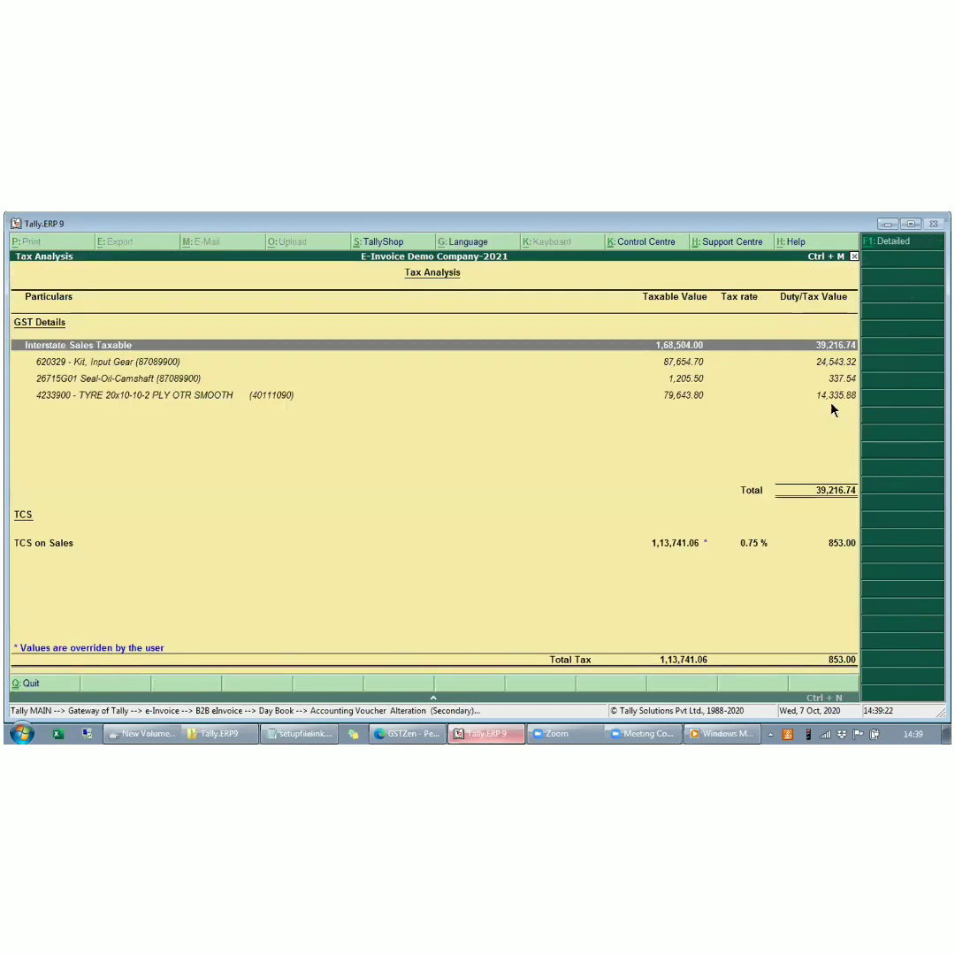
{"action": "key", "text": "alt+F1"}
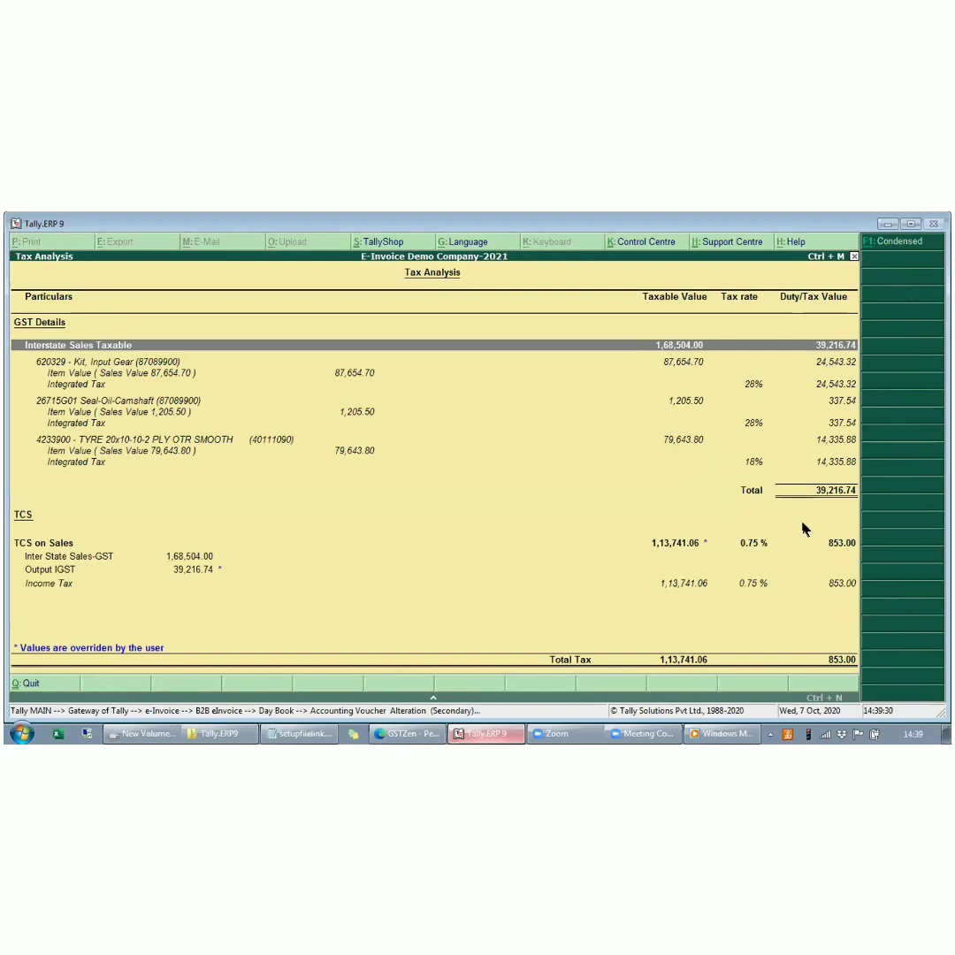
{"action": "key", "text": "Escape"}
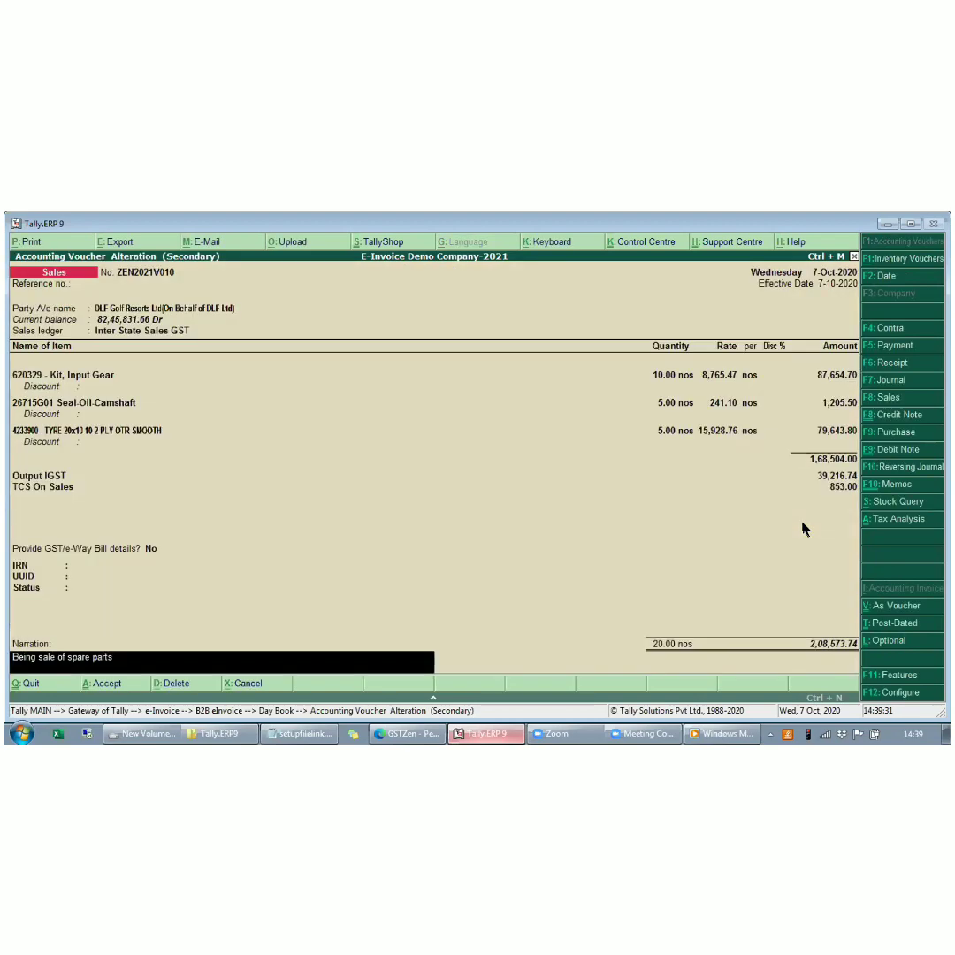
- Keep the narration "Being sale of spare parts" and accept the altered sales voucher
{"action": "key", "text": "Return"}
{"action": "key", "text": "Return"}
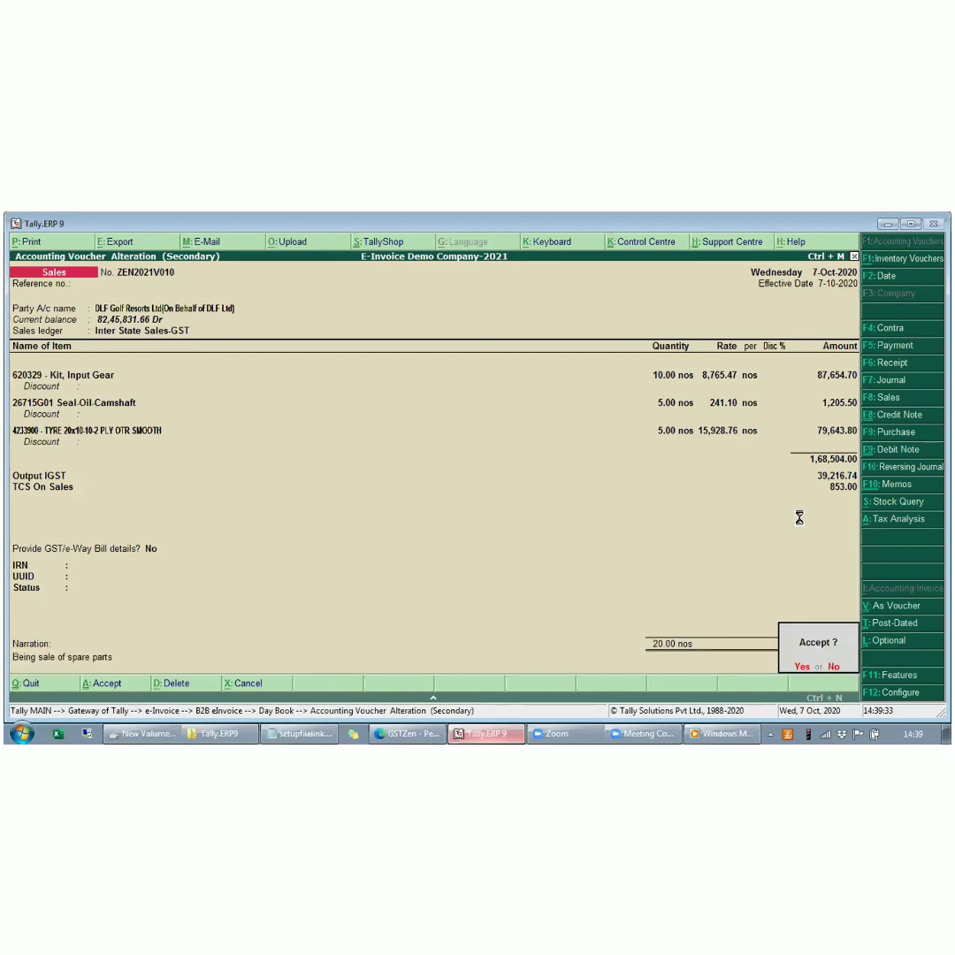
- Reopen the latest DLF Golf Resorts sales voucher and change its party ledger's pincode to one outside Haryana
{"action": "key", "text": "Return"}
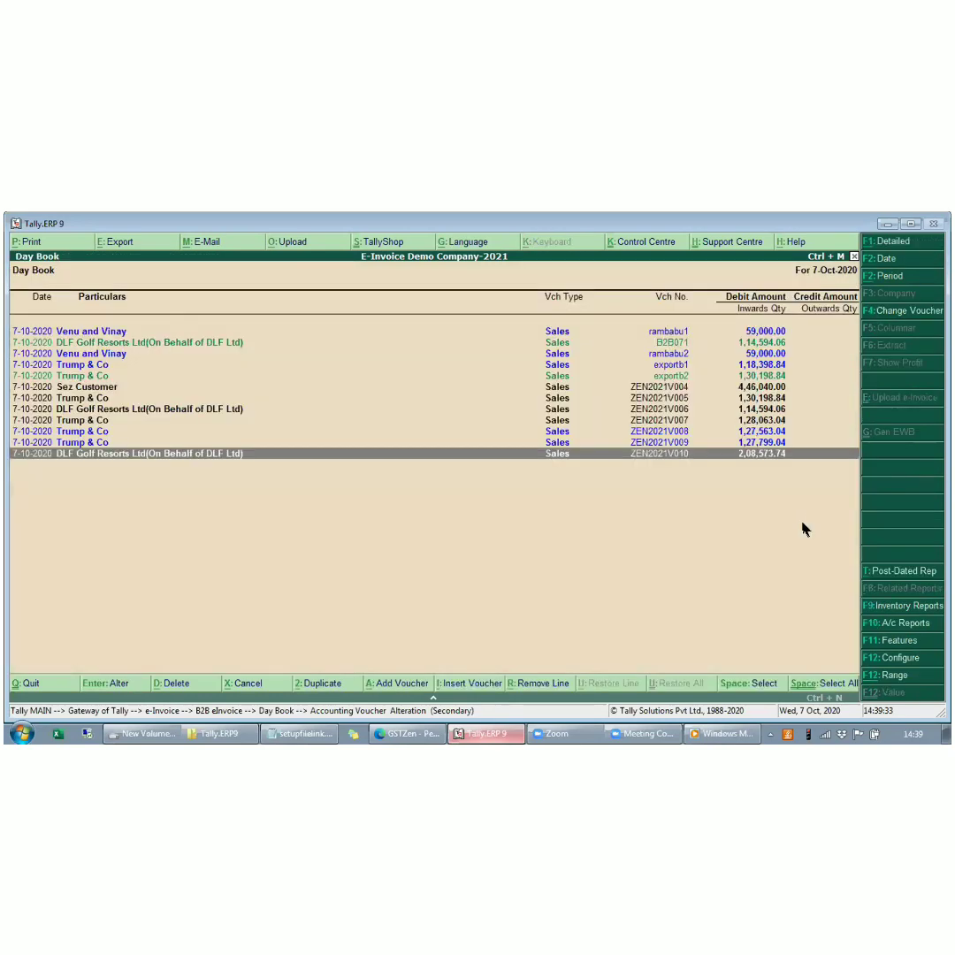
{"action": "key", "text": "Return"}
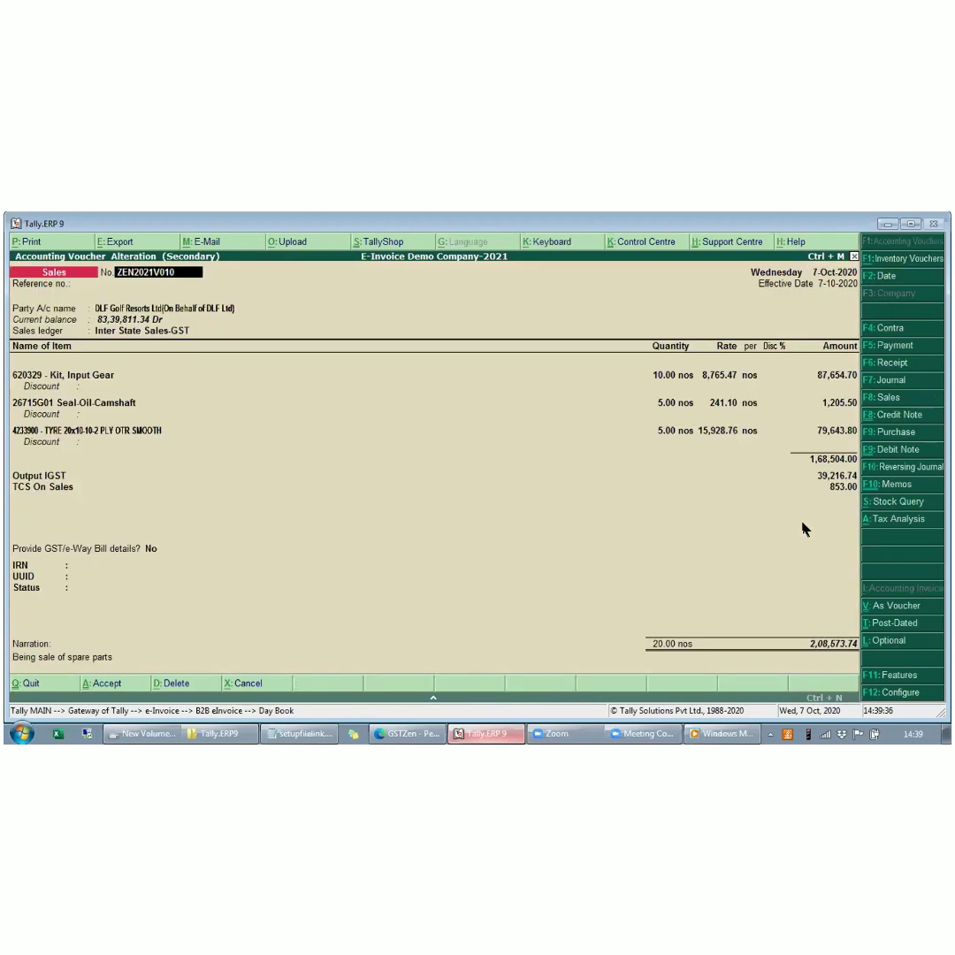
{"action": "key", "text": "Return"}
{"action": "key", "text": "ctrl+Return"}
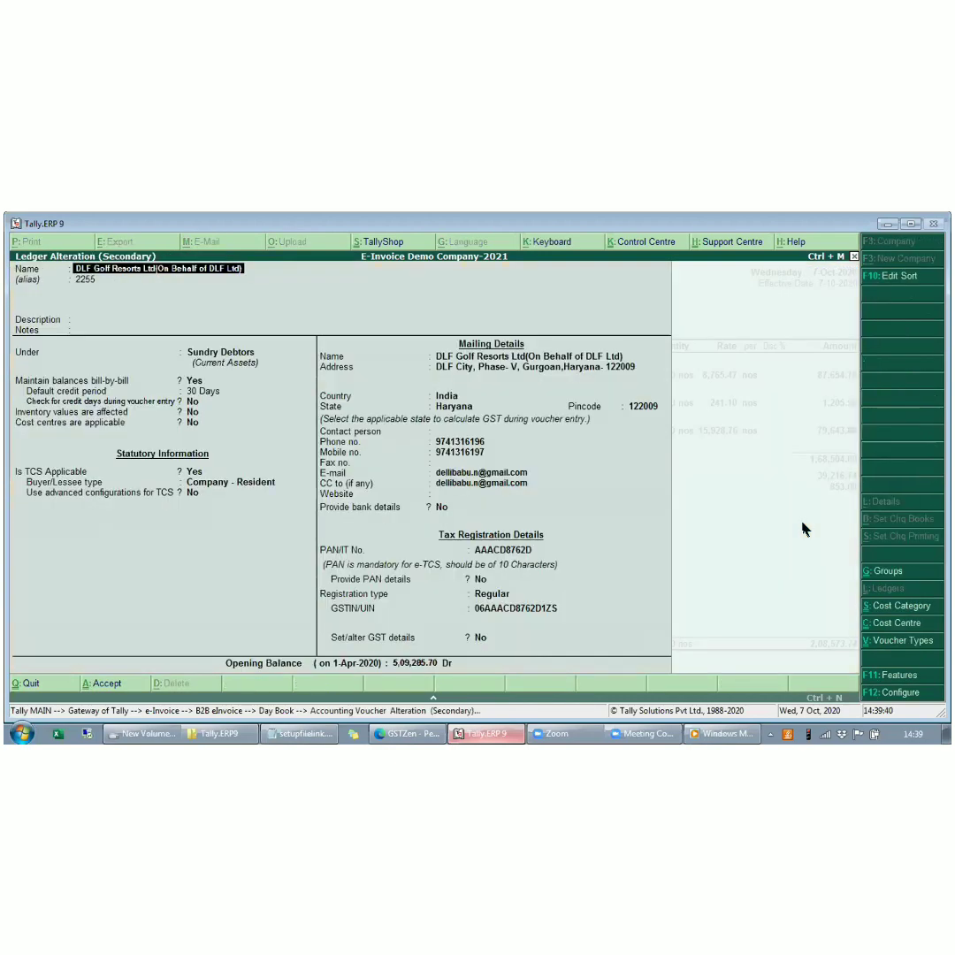
{"action": "left_click", "coordinate": [644, 406]}
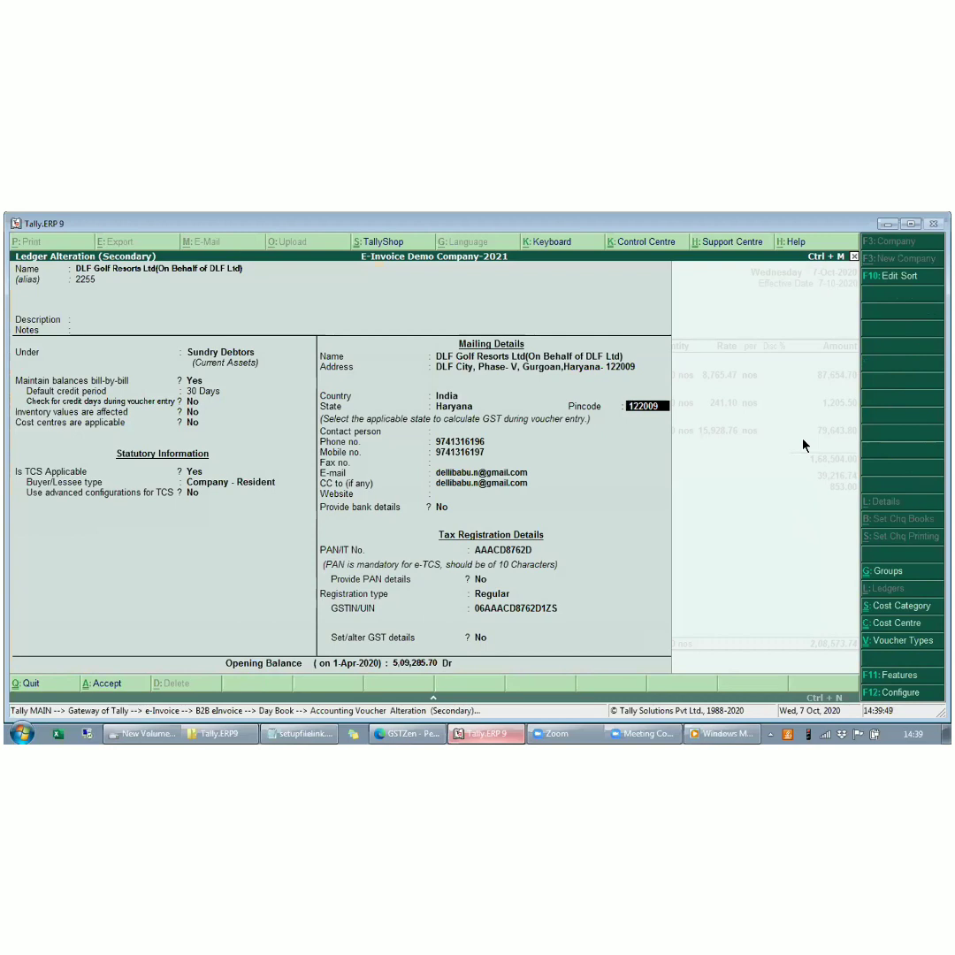
{"action": "type", "text": "562009"}
{"action": "key", "text": "BackSpace"}
{"action": "type", "text": "560018"}
{"action": "key", "text": "Return"}
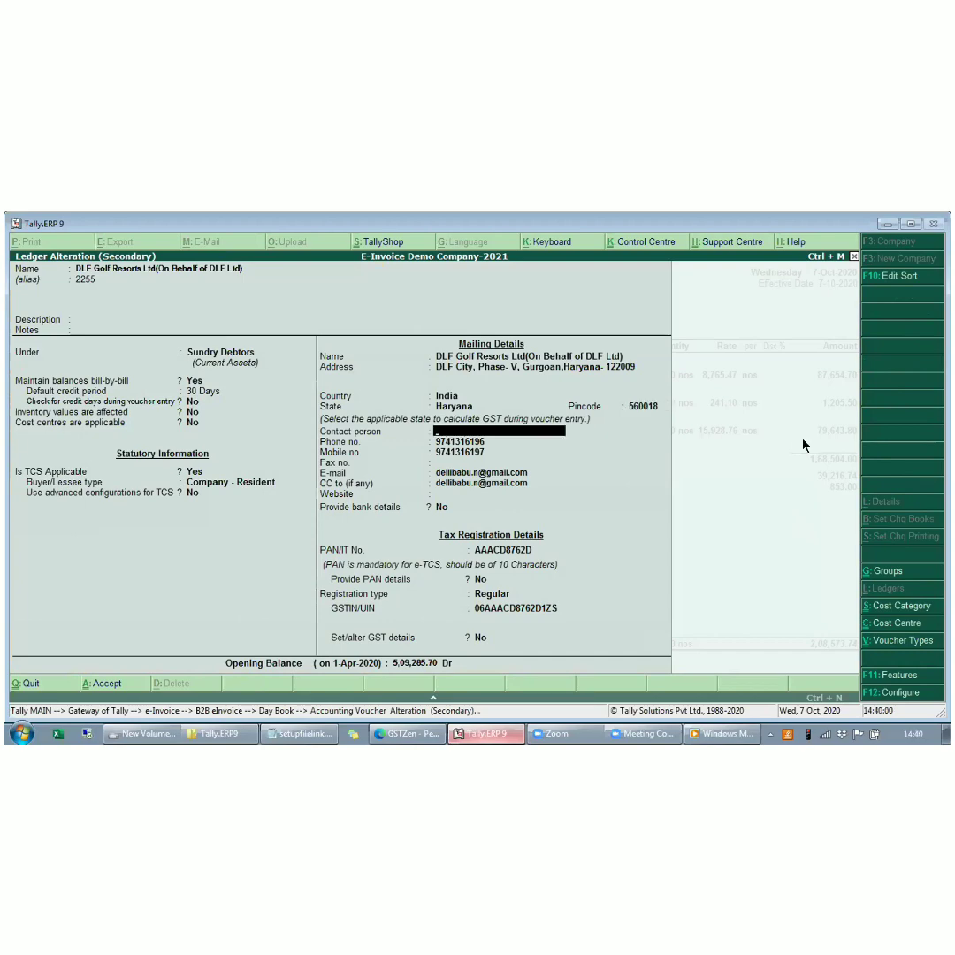
- Save the ledger with the mismatched pincode, then accept the unchanged party details and the voucher
{"action": "key", "text": "ctrl+a"}
{"action": "key", "text": "Return"}
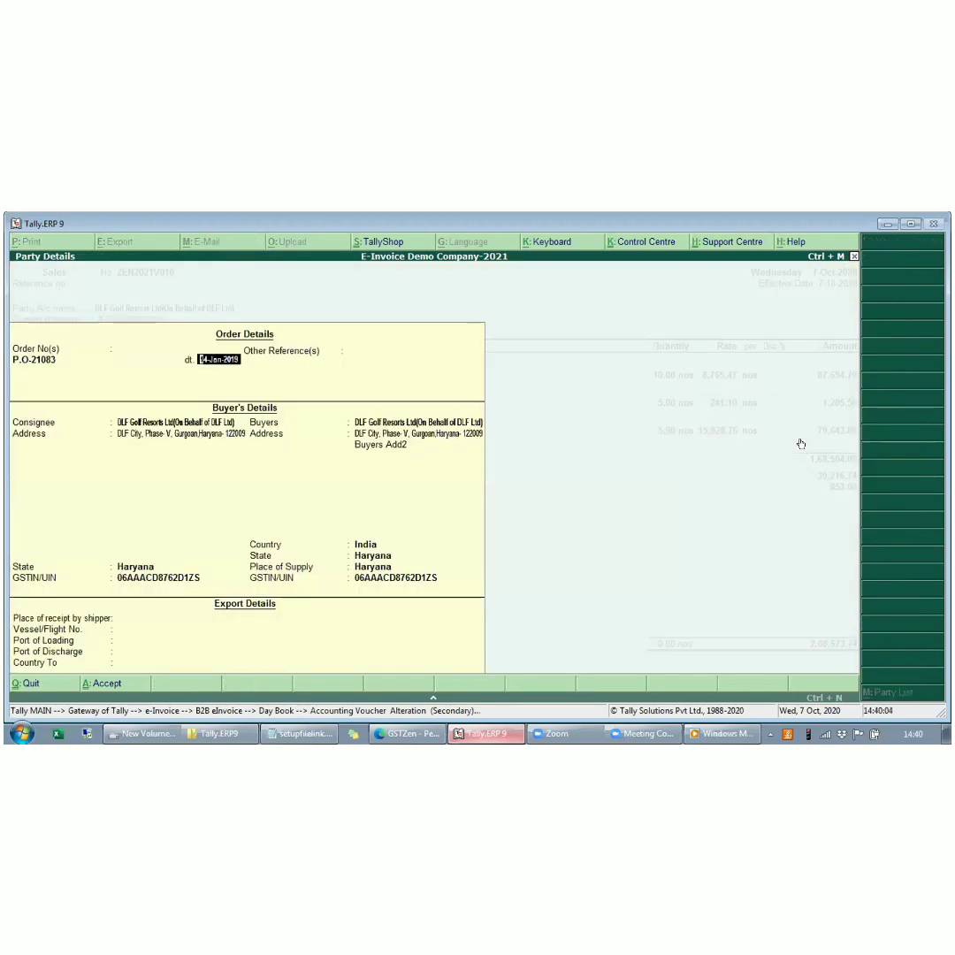
{"action": "key", "text": "ctrl+a"}
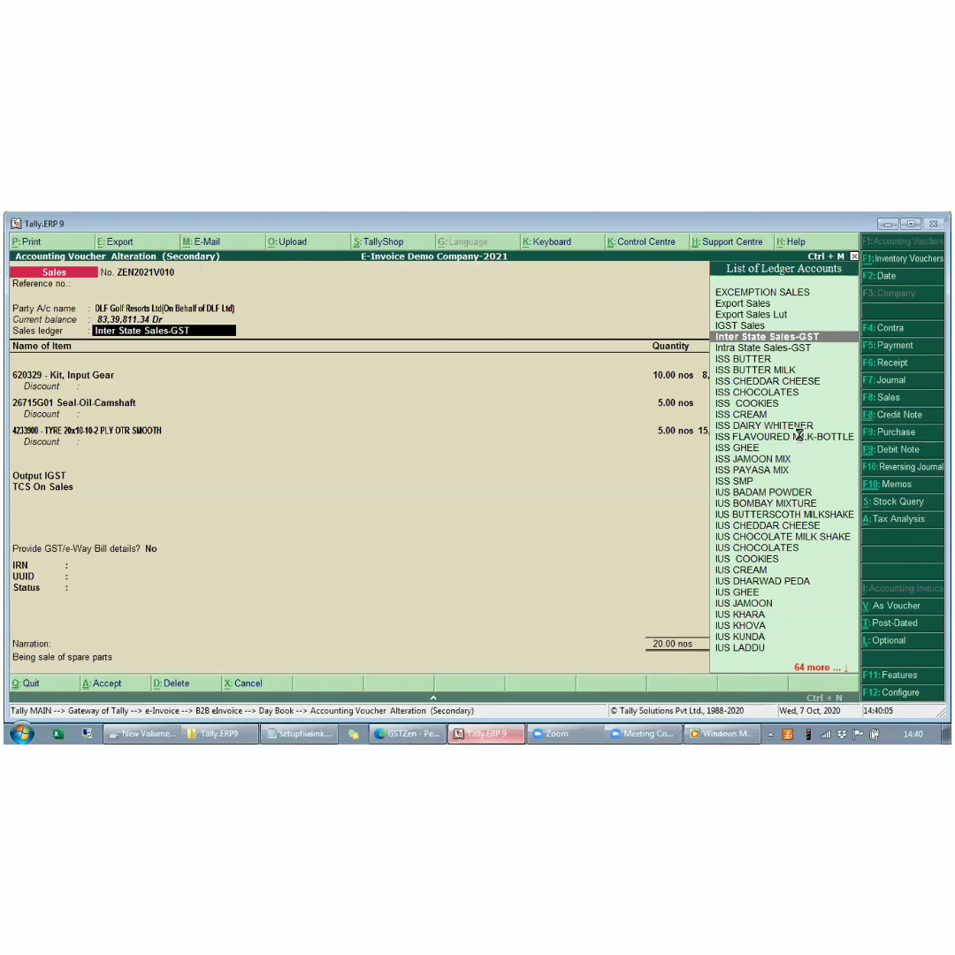
{"action": "key", "text": "ctrl+a"}
- Select the latest DLF Golf Resorts voucher in the Day Book, upload it as an e-invoice and check its row
{"action": "key", "text": "Down"}
{"action": "key", "text": "space"}
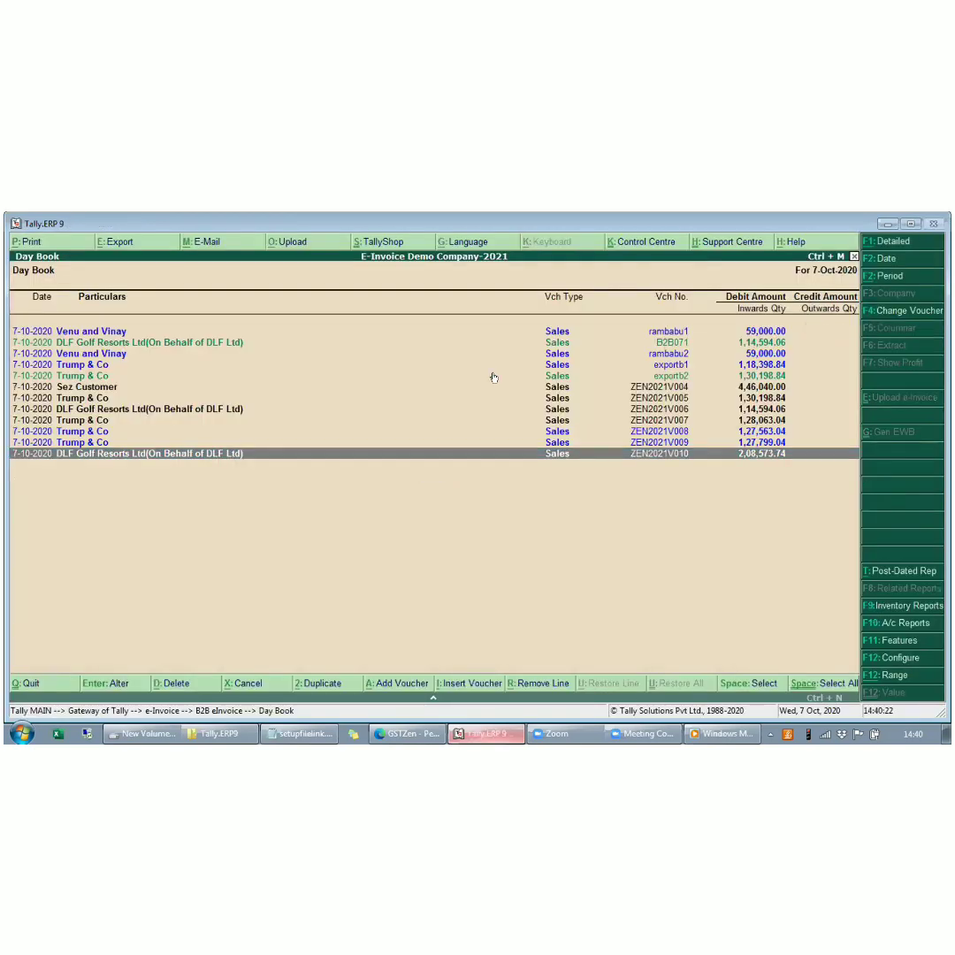
{"action": "key", "text": "Up"}
{"action": "key", "text": "Down"}
{"action": "key", "text": "Up"}
{"action": "key", "text": "Up"}
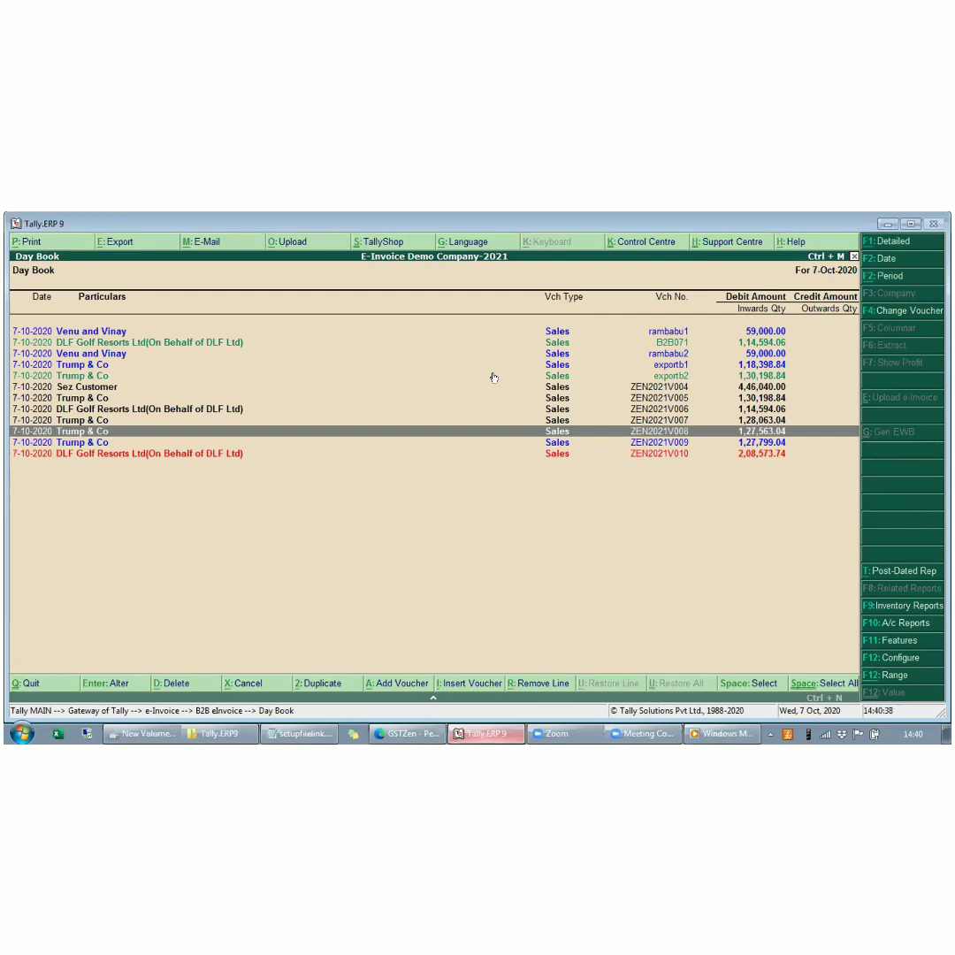
{"action": "key", "text": "Down"}
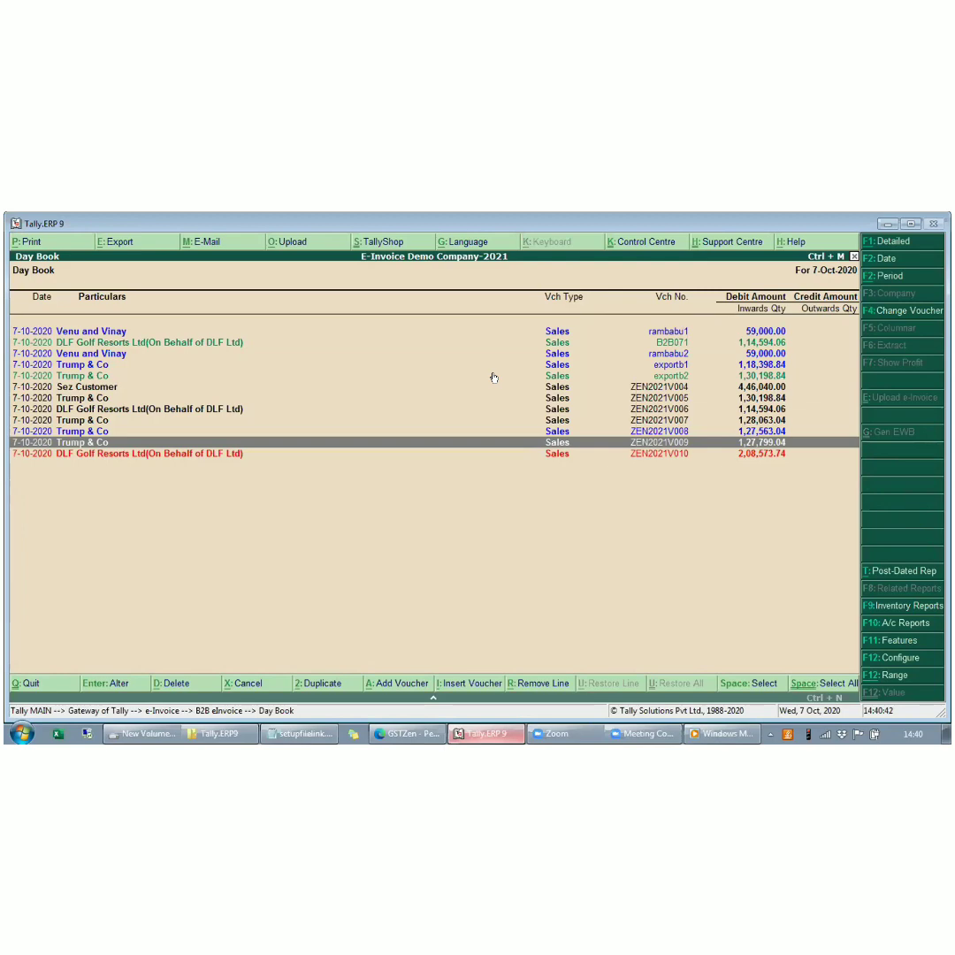
- Open the uploaded voucher to read its status, and correct the party ledger's pincode to match the Haryana address
{"action": "key", "text": "Down"}
{"action": "key", "text": "Return"}
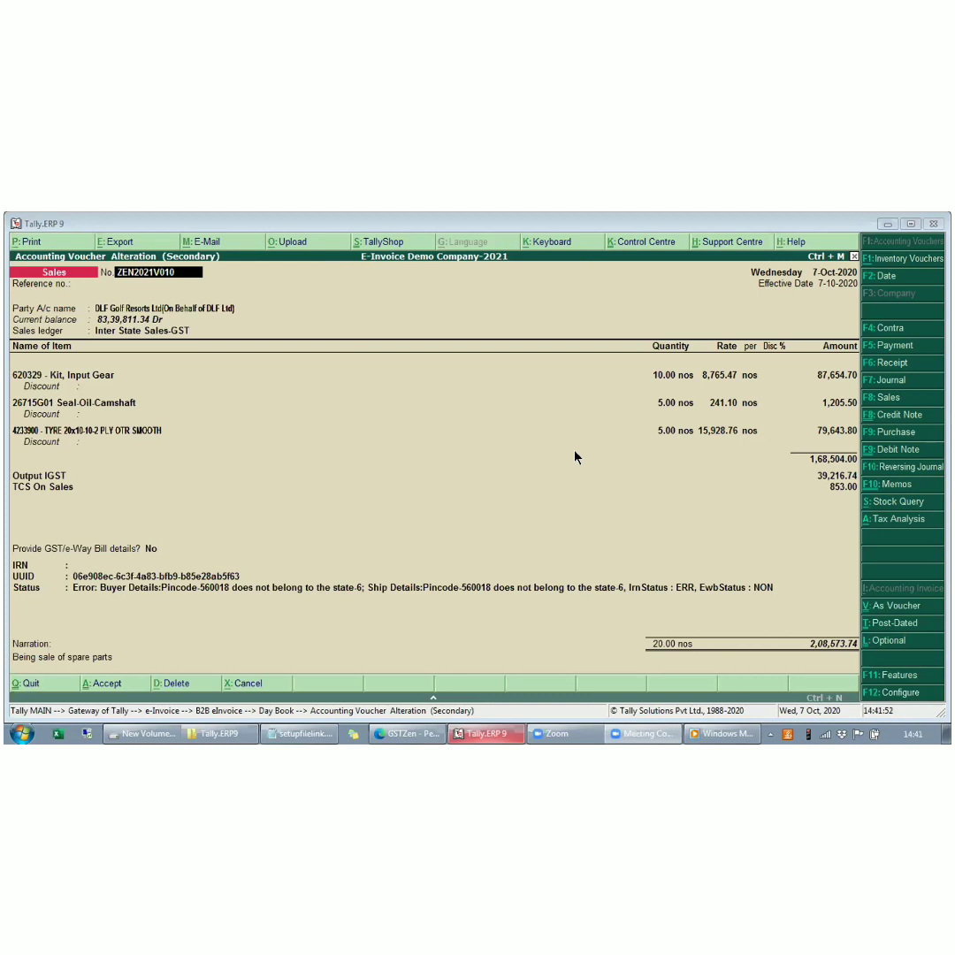
{"action": "left_click", "coordinate": [175, 307]}
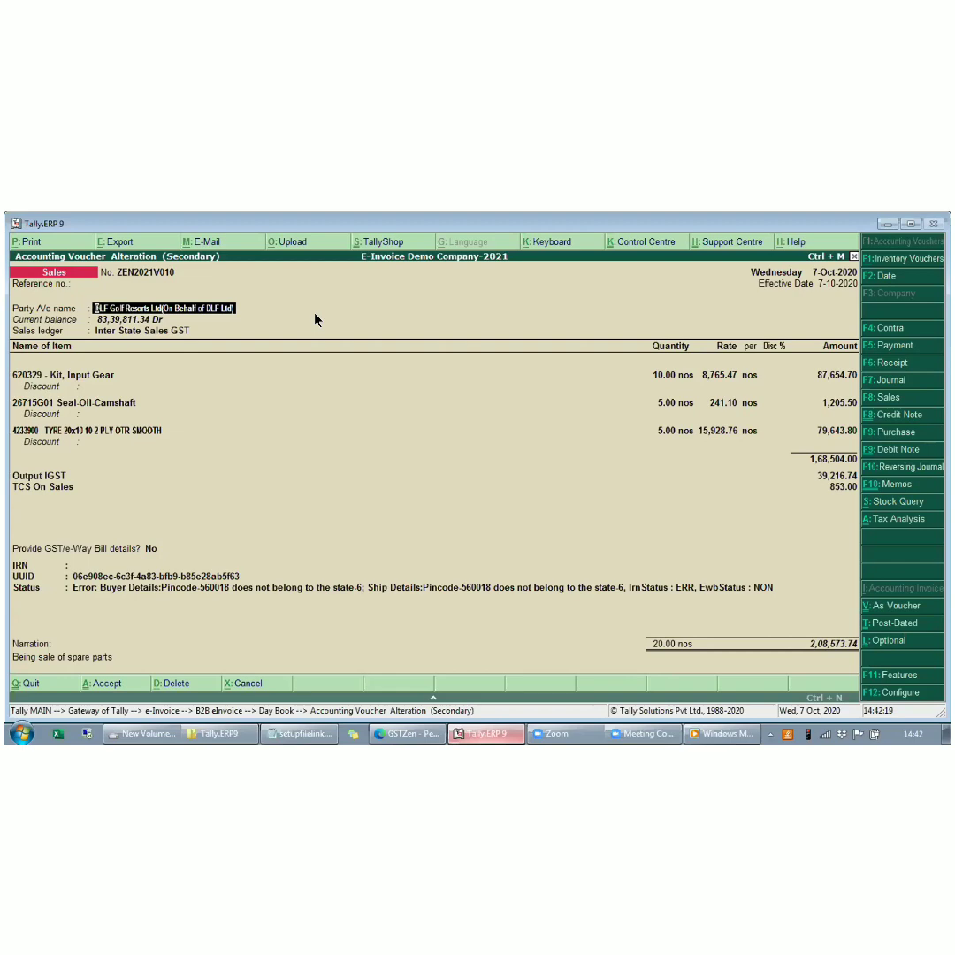
{"action": "key", "text": "ctrl+Return"}
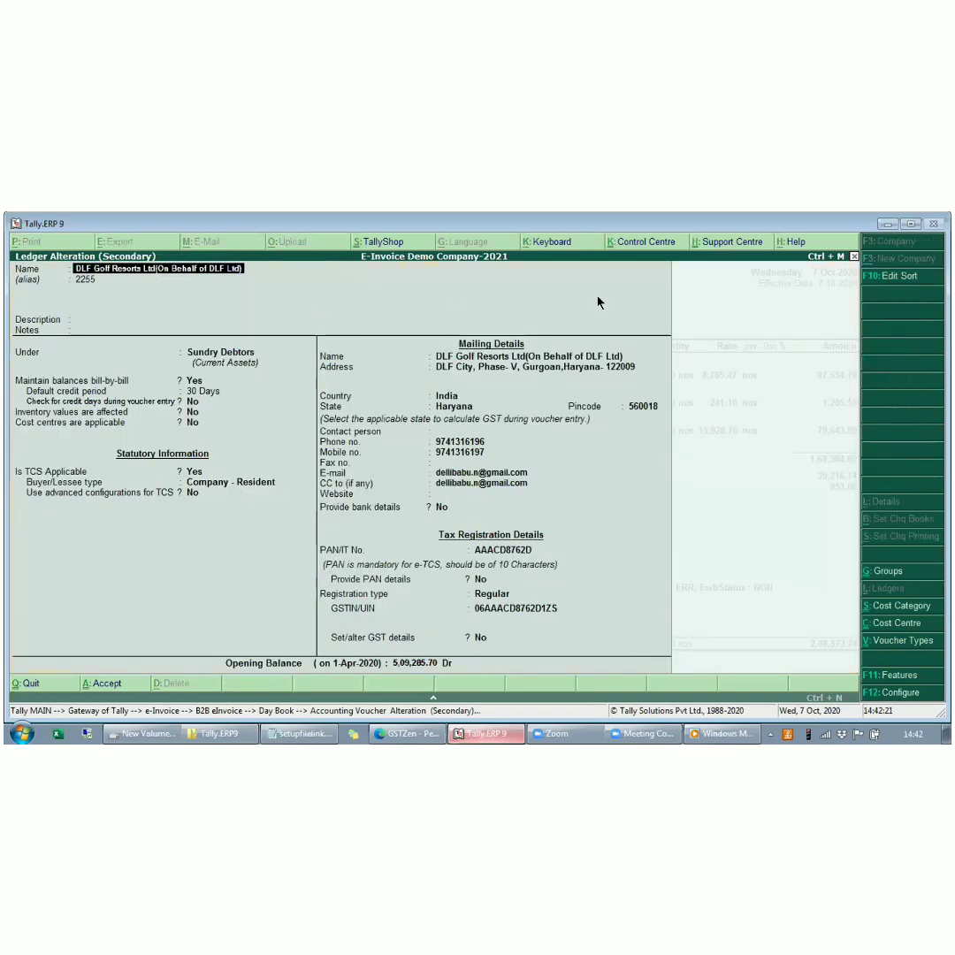
{"action": "left_click", "coordinate": [645, 407]}
{"action": "type", "text": "122"}
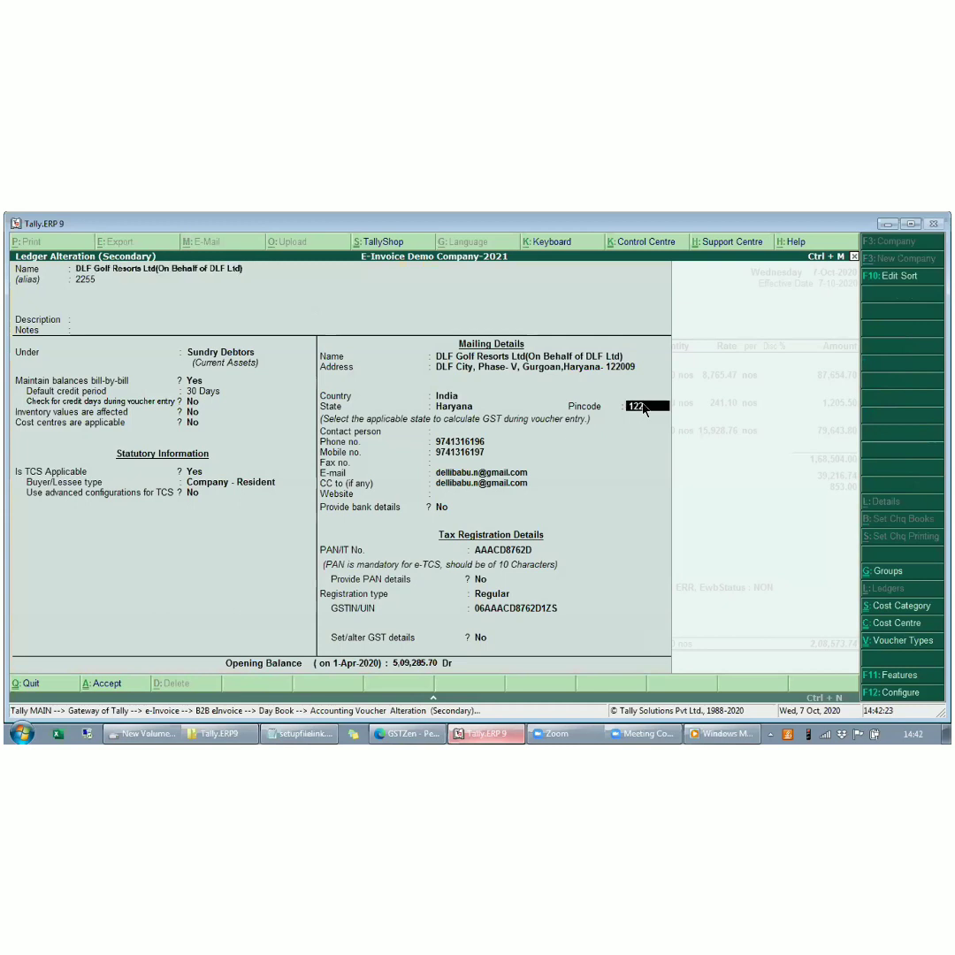
{"action": "type", "text": "009"}
{"action": "key", "text": "Return"}
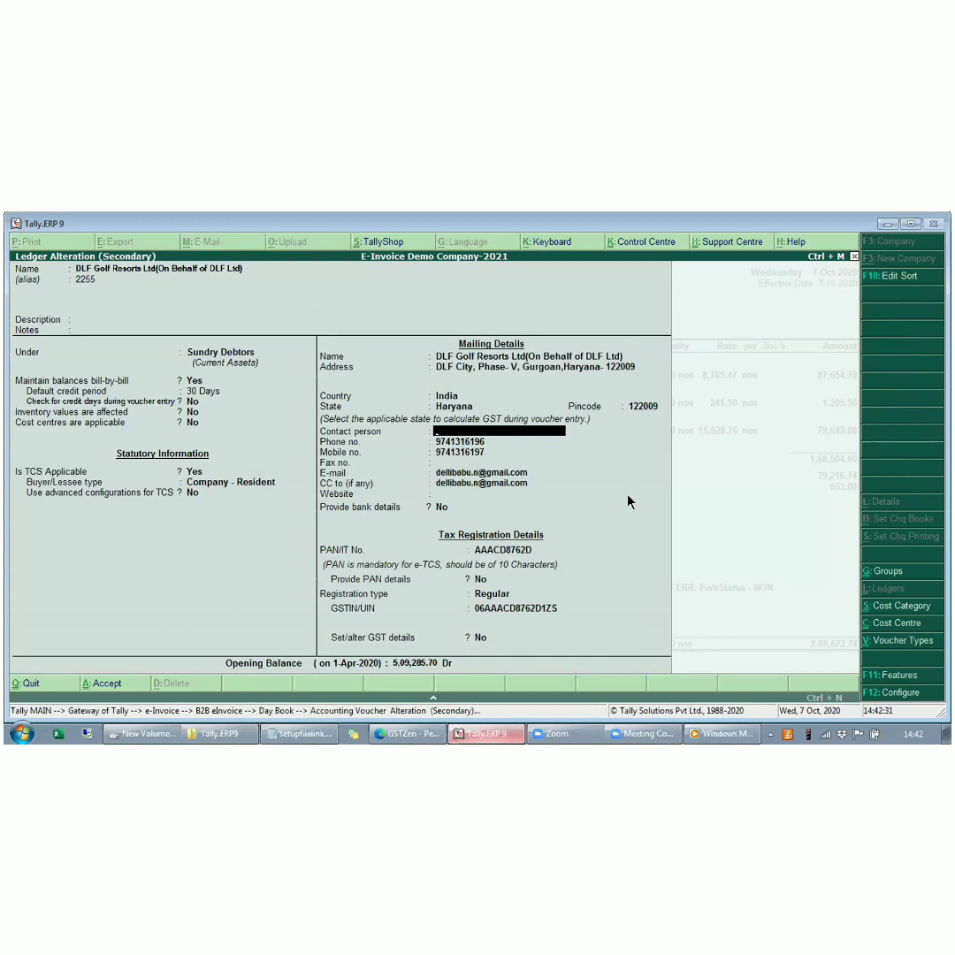
- Save the corrected party ledger and the voucher, and upload the voucher as an e-invoice again
{"action": "left_click", "coordinate": [628, 502]}
{"action": "key", "text": "ctrl+a"}
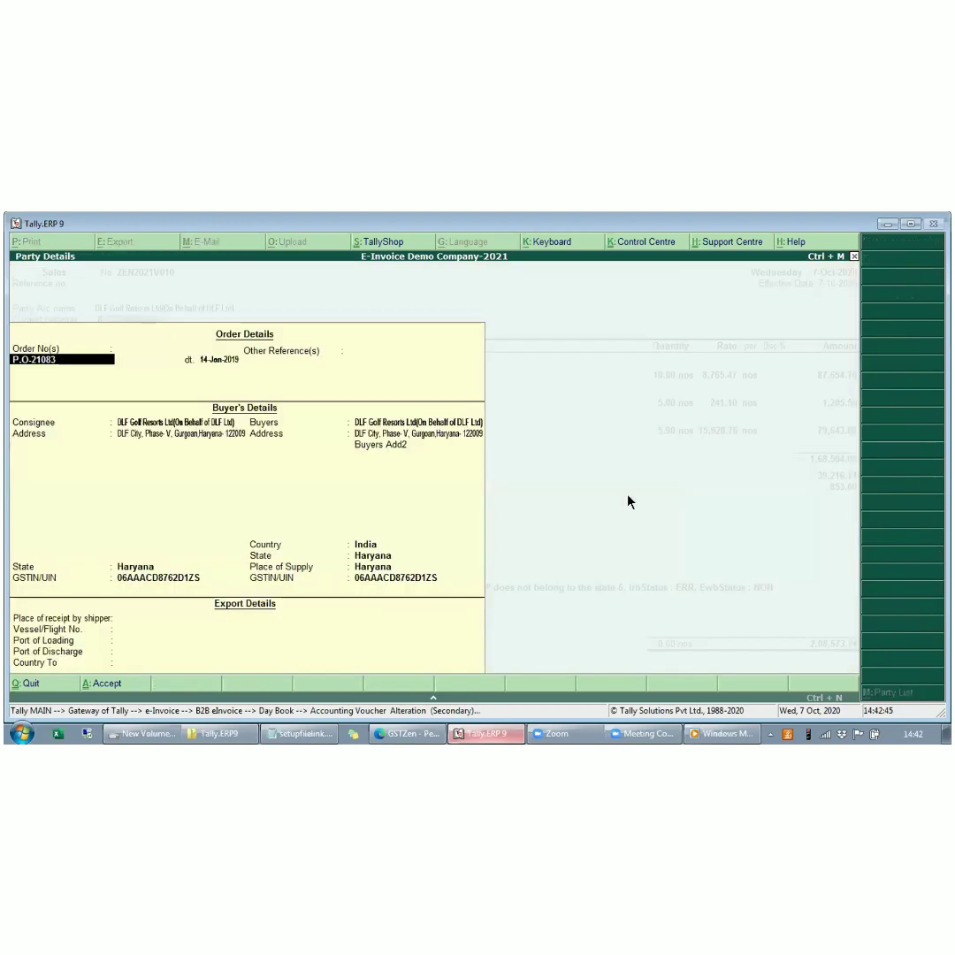
{"action": "key", "text": "ctrl+a"}
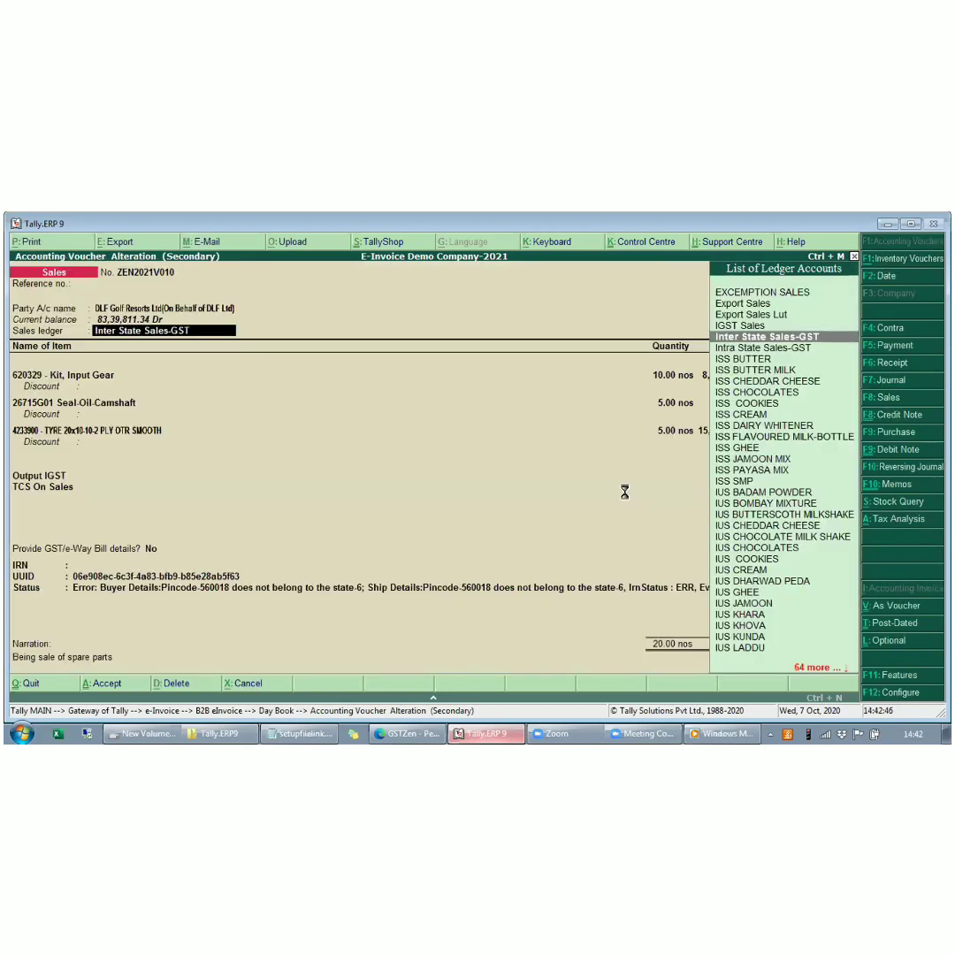
{"action": "key", "text": "ctrl+a"}
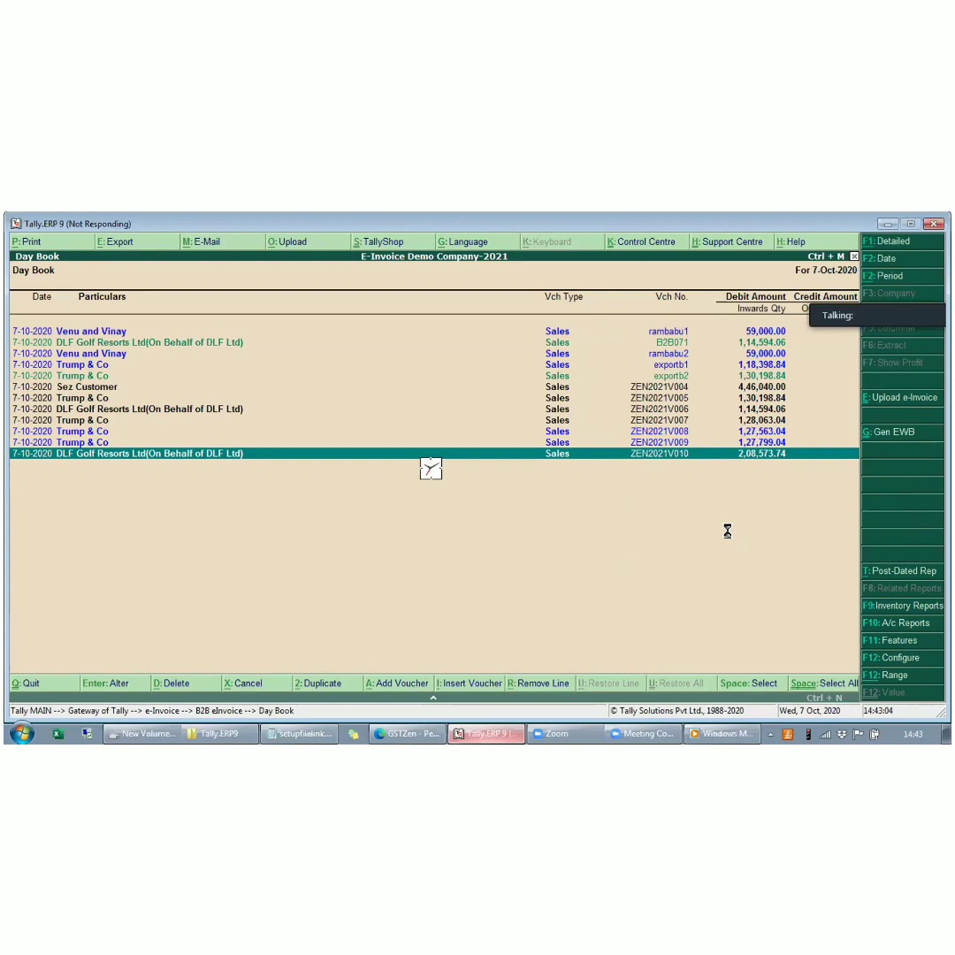
- Check the re-uploaded voucher's row in the Day Book and open it to examine its IRN, UUID and Status
{"action": "key", "text": "Up"}
{"action": "key", "text": "Up"}
{"action": "key", "text": "Up"}
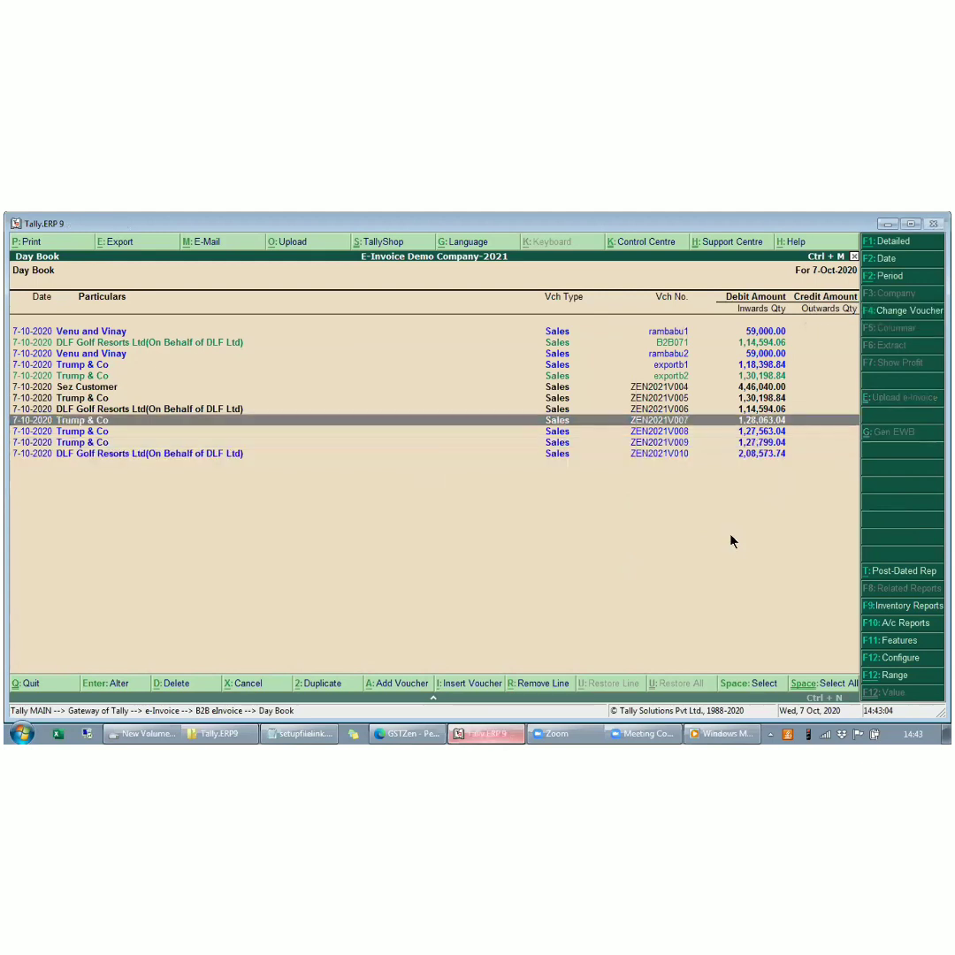
{"action": "key", "text": "Up"}
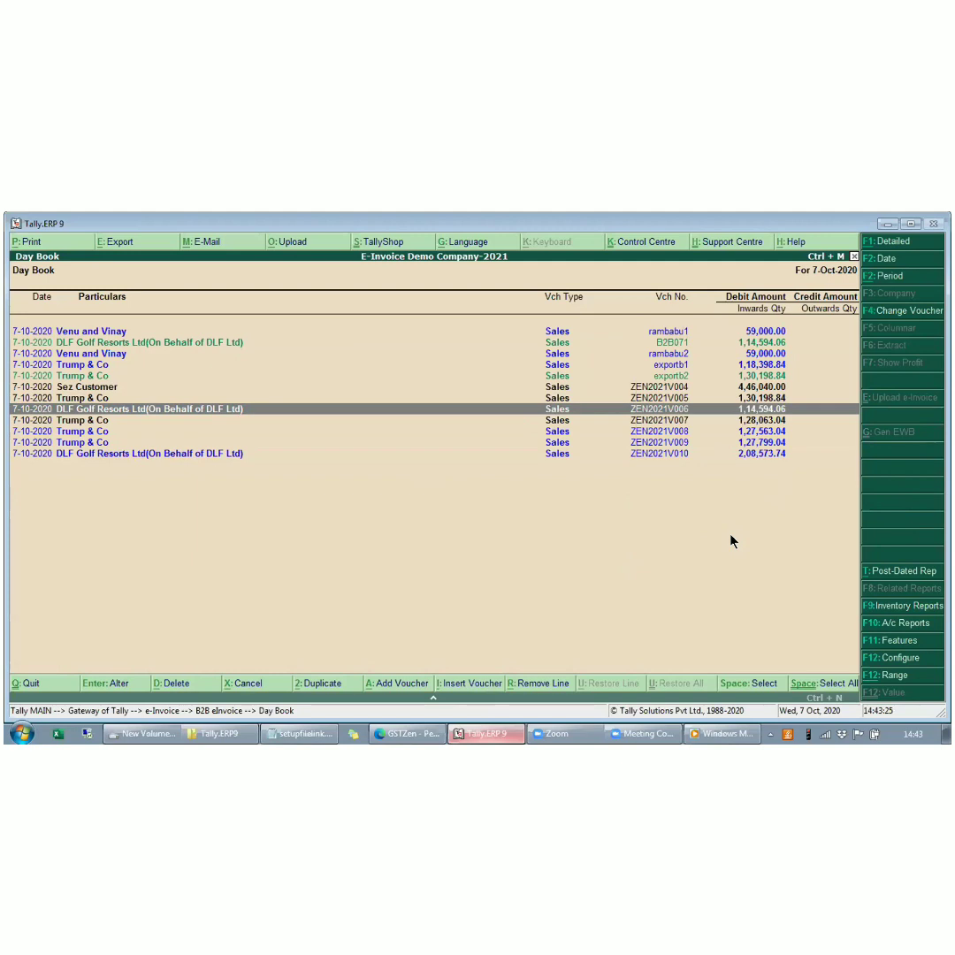
{"action": "key", "text": "Down"}
{"action": "key", "text": "Down"}
{"action": "key", "text": "Down"}
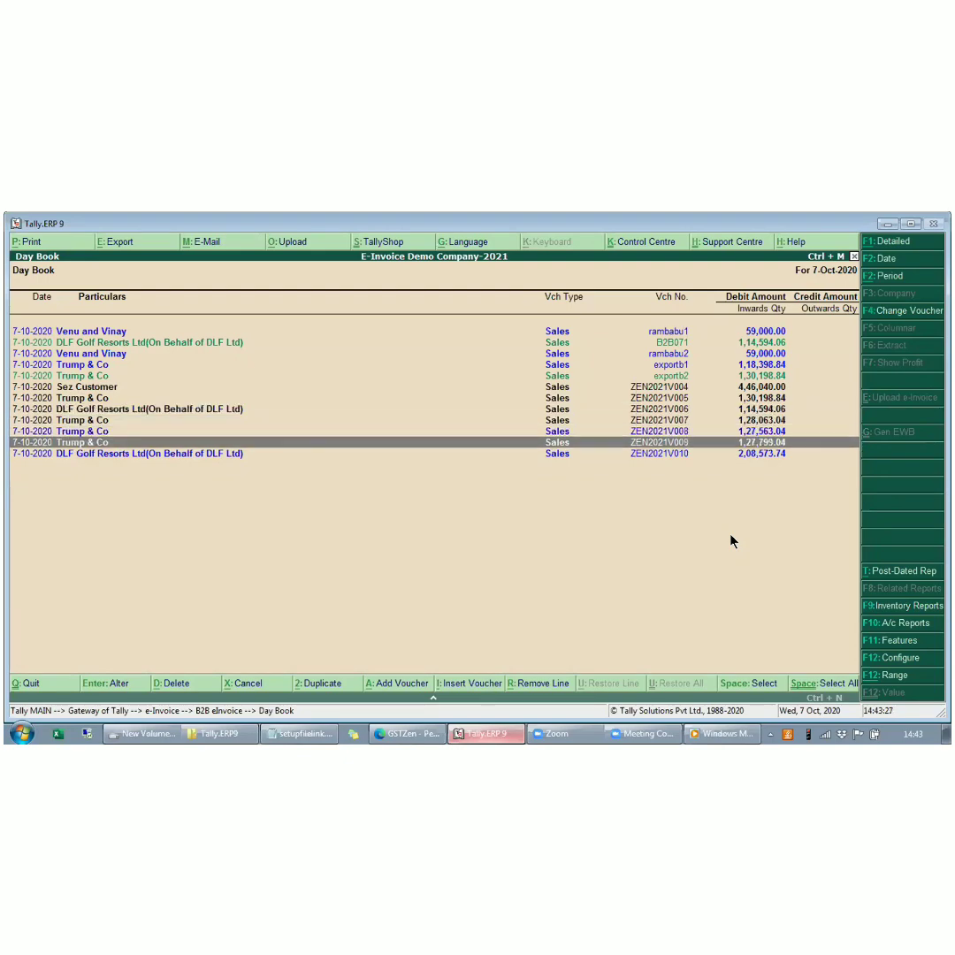
{"action": "key", "text": "Down"}
{"action": "key", "text": "Return"}
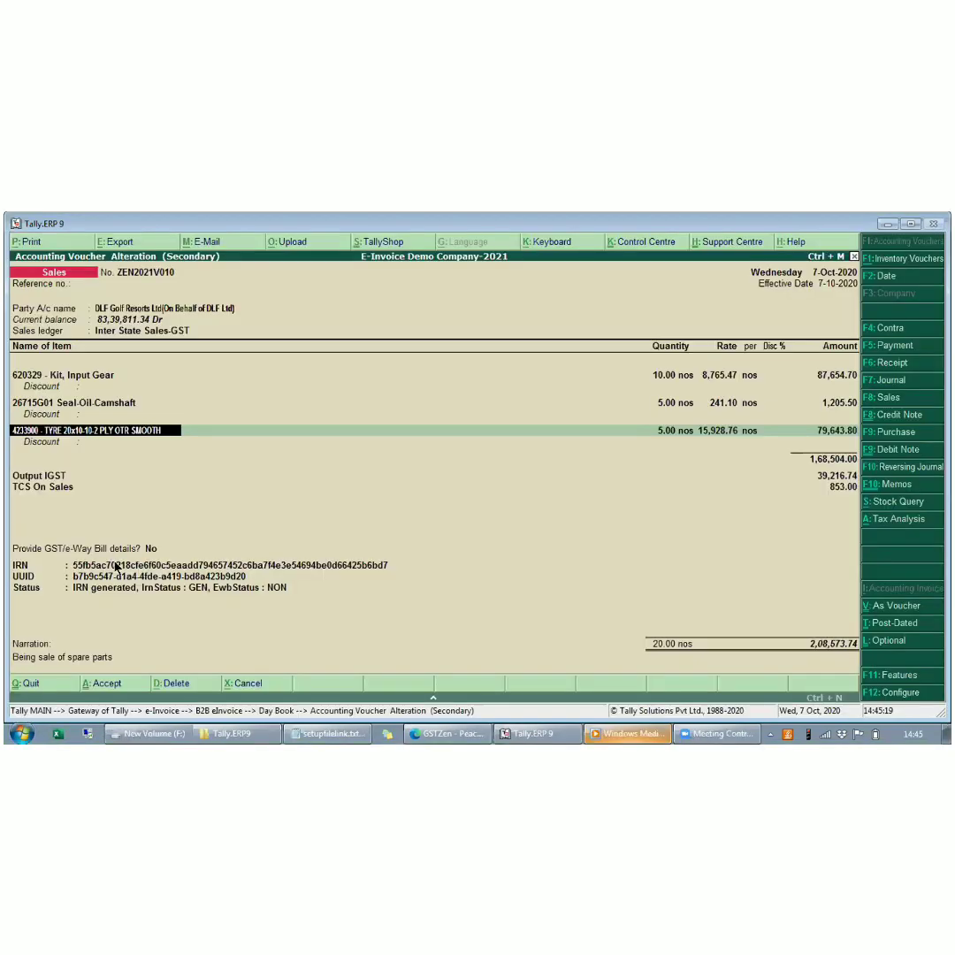
{"action": "left_click", "coordinate": [115, 567]}
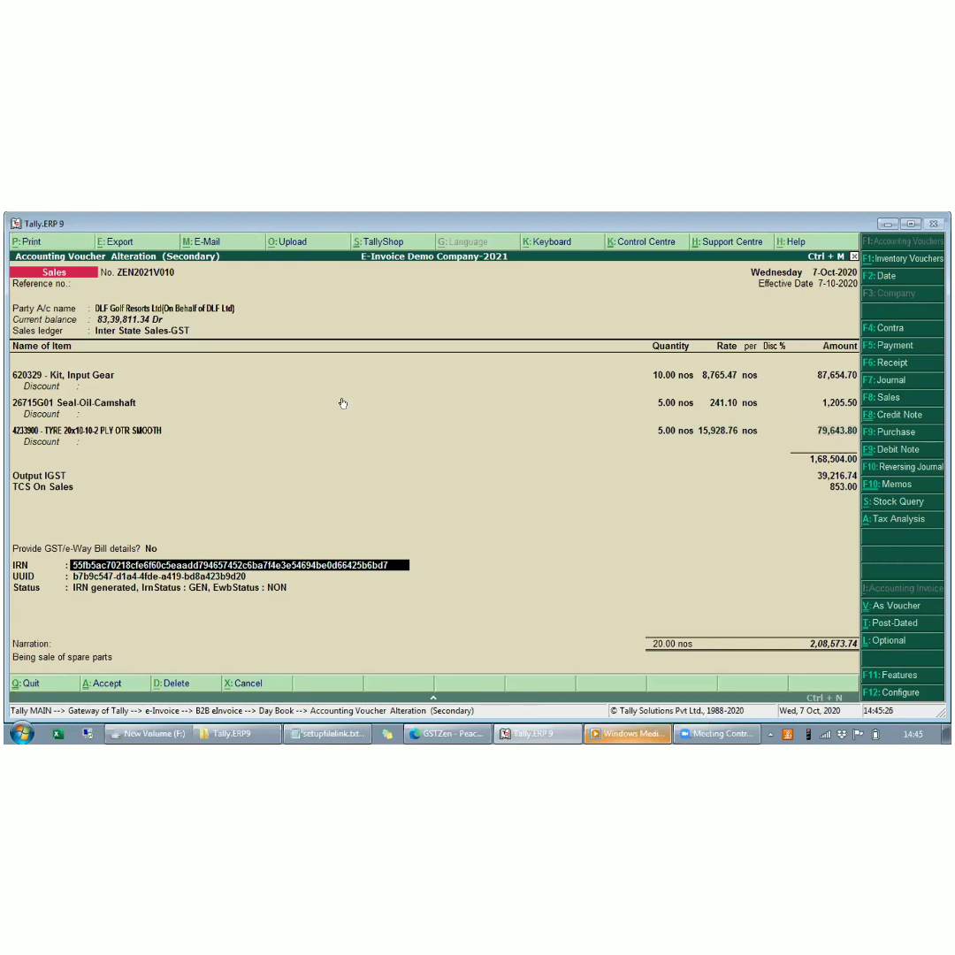
- Preview the KMF INVOICE printout to examine its IRN, QR code and item lines, then close the preview and voucher
{"action": "key", "text": "alt+p"}
{"action": "key", "text": "Return"}
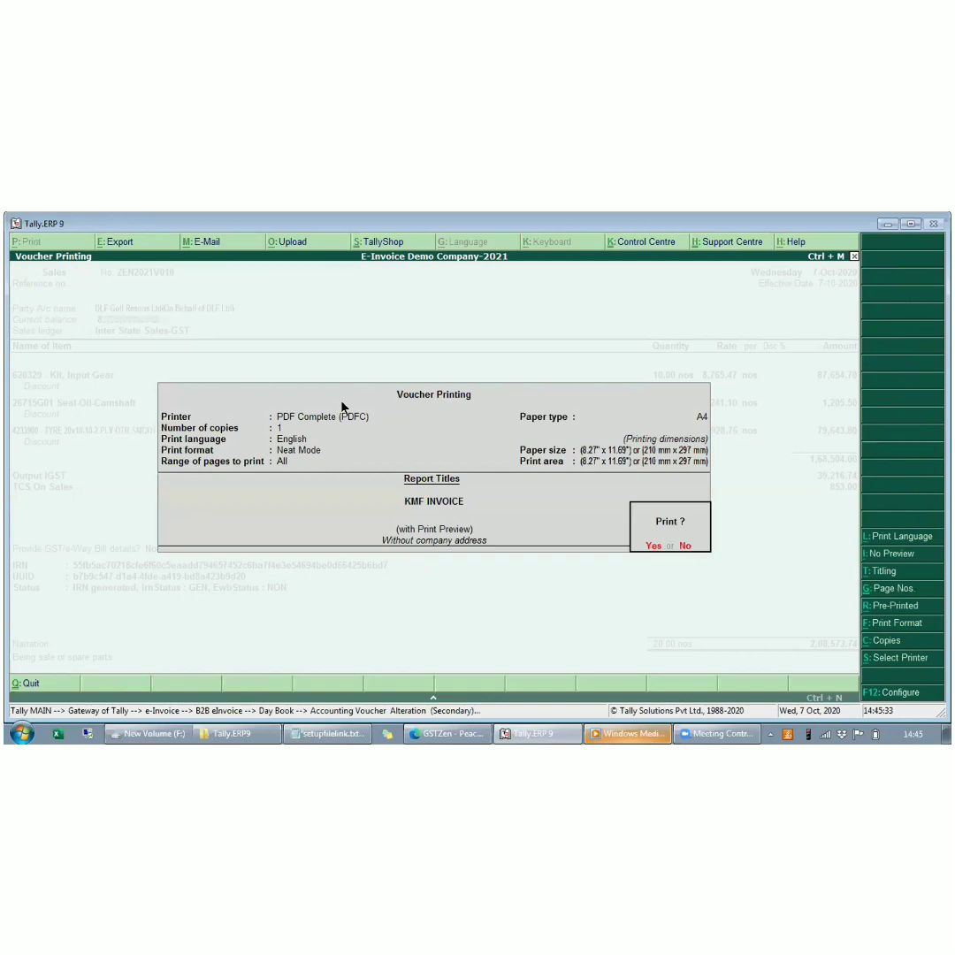
{"action": "key", "text": "Return"}
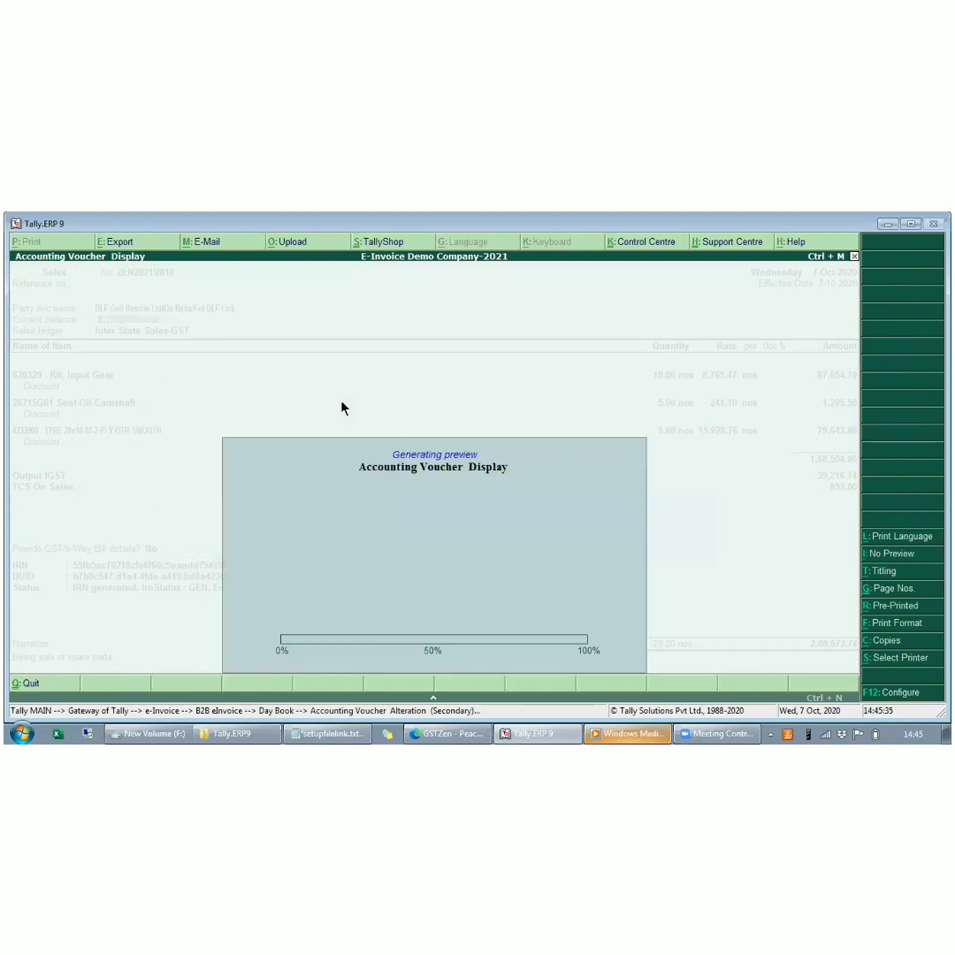
{"action": "left_click", "coordinate": [343, 408]}
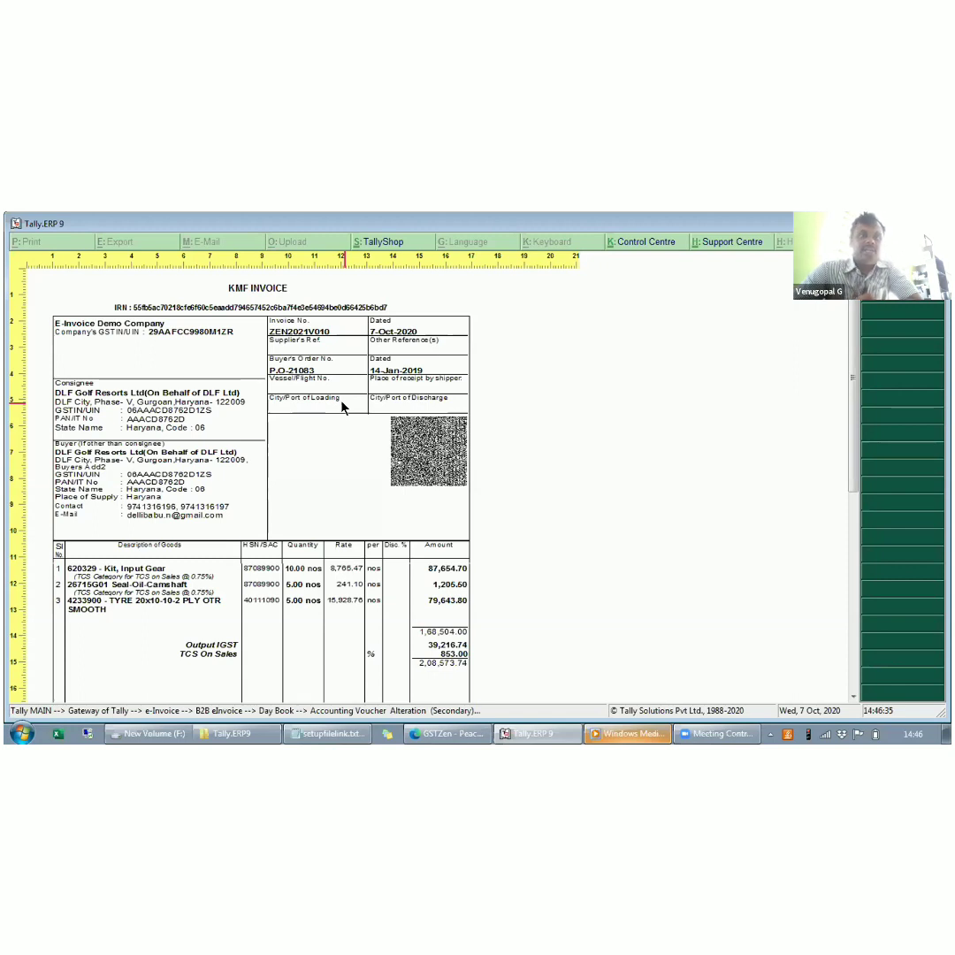
{"action": "scroll", "coordinate": [853, 416], "scroll_direction": "down", "scroll_amount": 1}
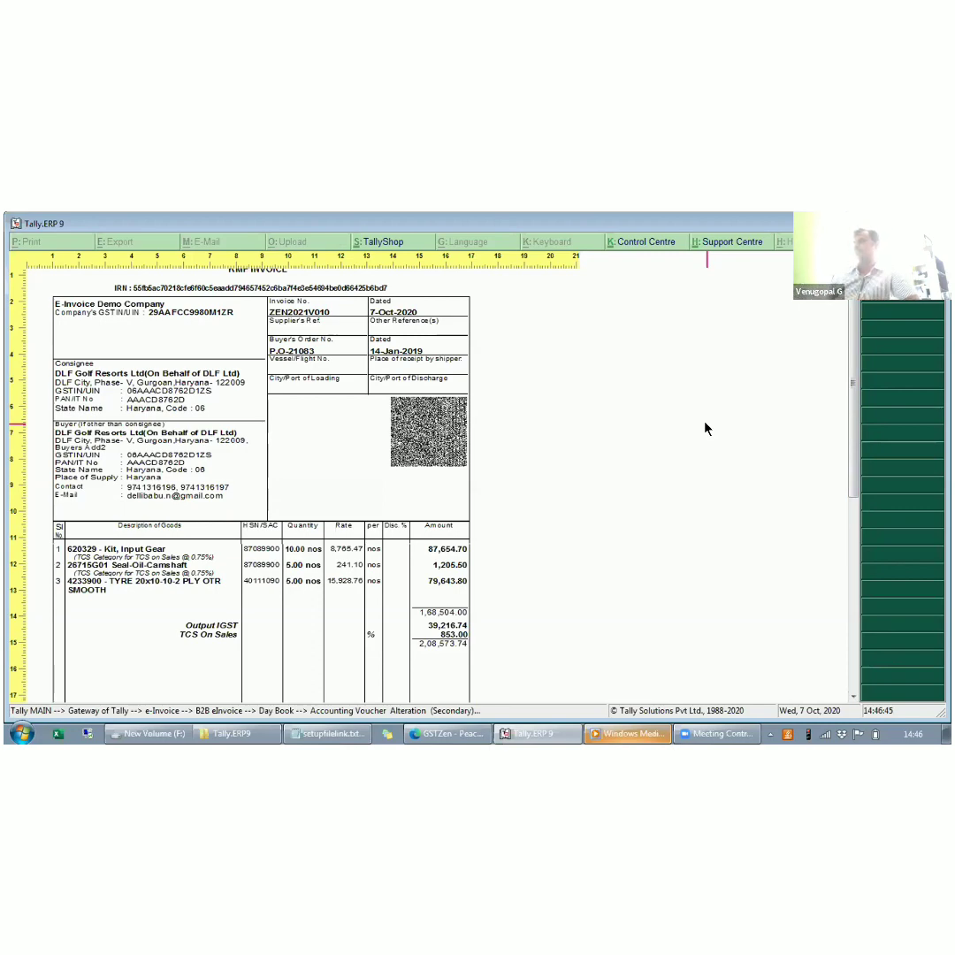
{"action": "key", "text": "Escape"}
{"action": "key", "text": "Escape"}
{"action": "key", "text": "Escape"}
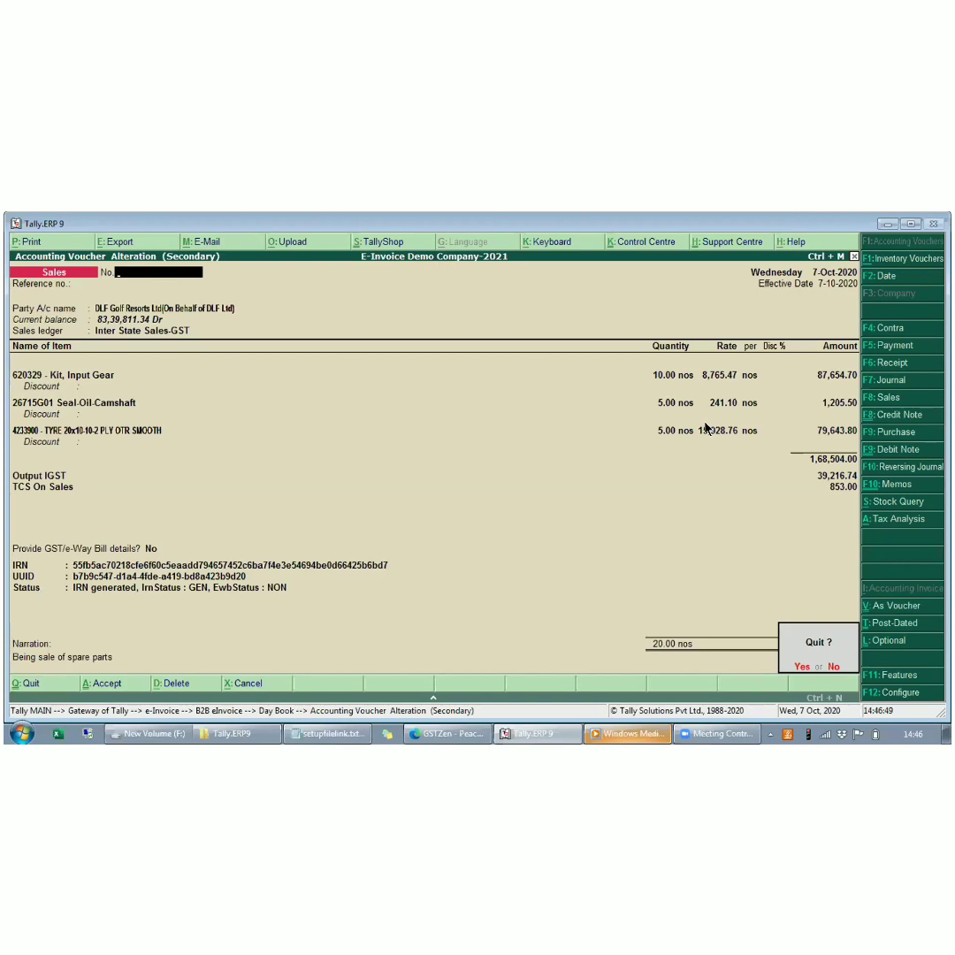
{"action": "key", "text": "Return"}
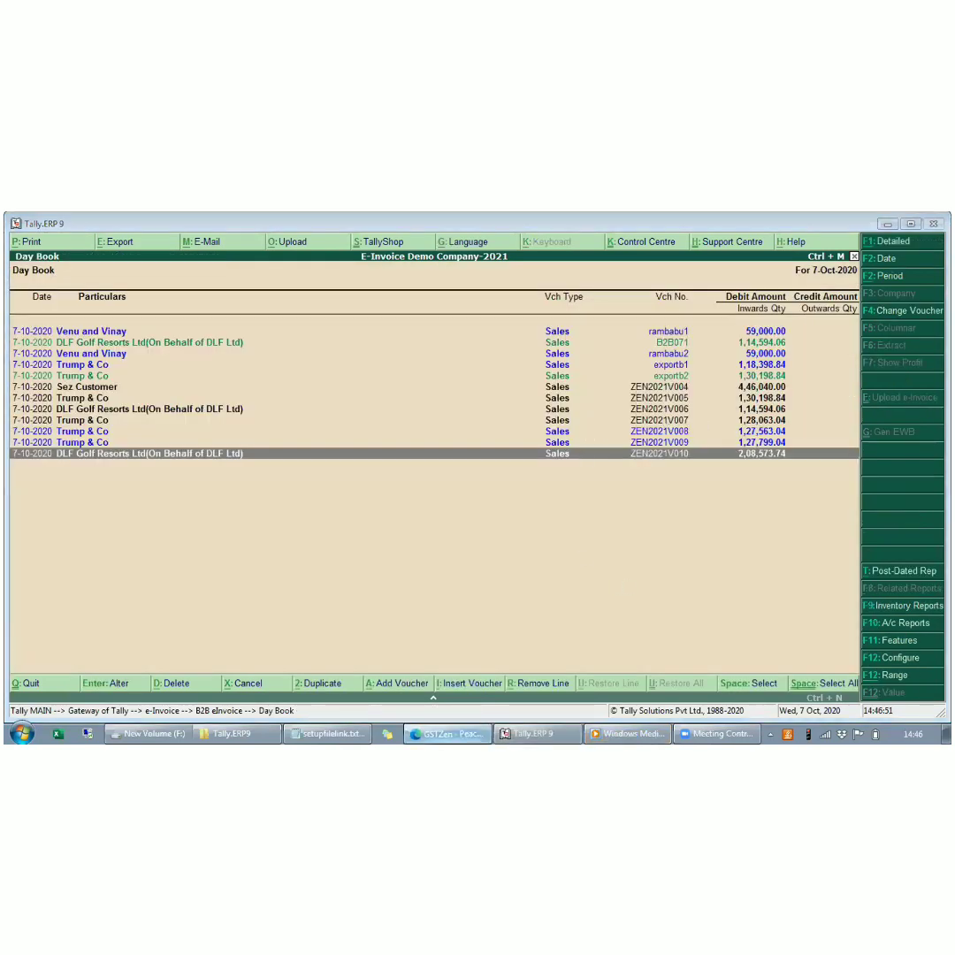
- Switch to GSTZen in the browser, reopen the E-Invoice Sales Register Uploader from E-Invoicing and examine the Review E-Invoices table
{"action": "key", "text": "alt+Tab"}
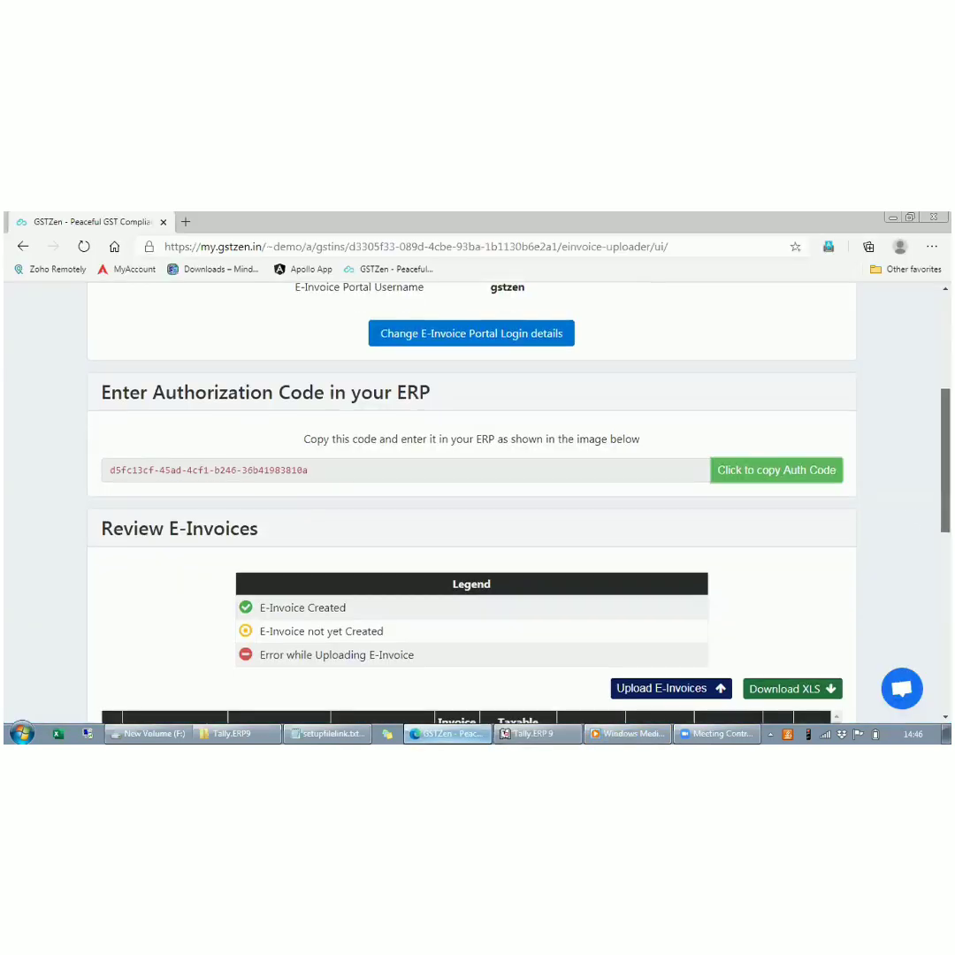
{"action": "scroll", "coordinate": [471, 503], "scroll_direction": "down", "scroll_amount": 2}
{"action": "scroll", "coordinate": [471, 502], "scroll_direction": "up", "scroll_amount": 5}
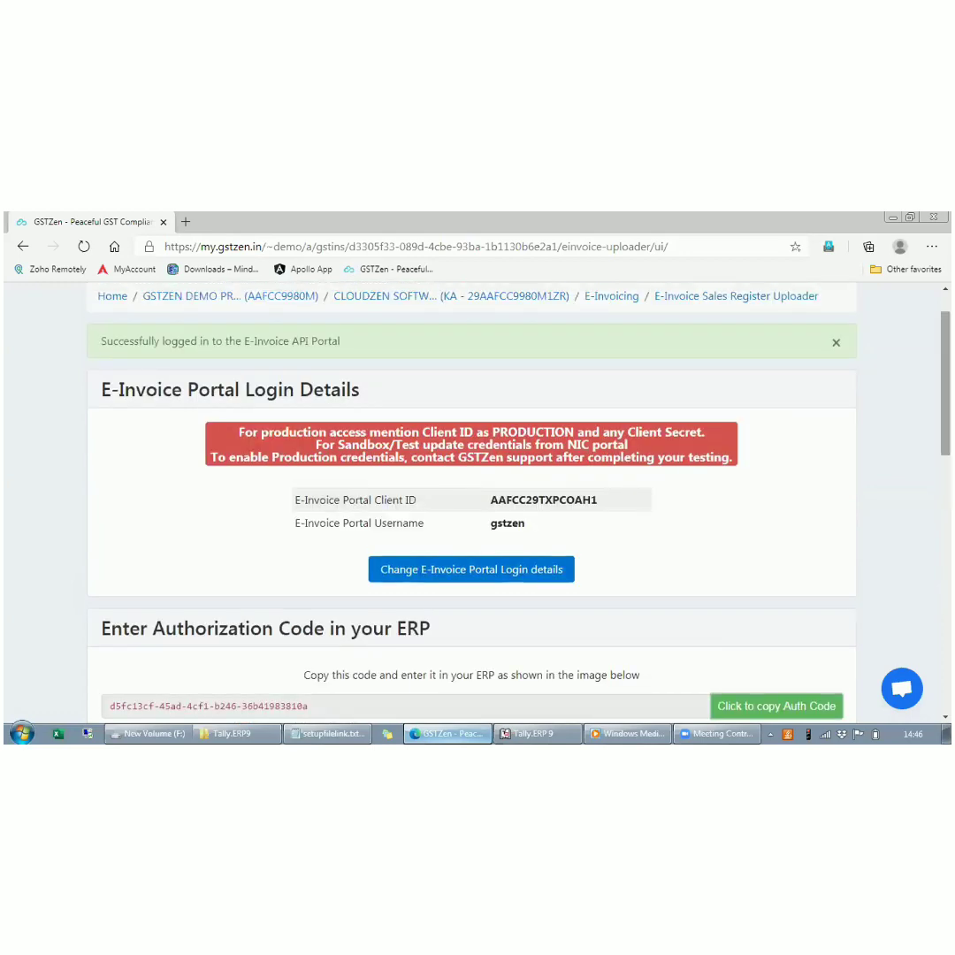
{"action": "left_click", "coordinate": [608, 296]}
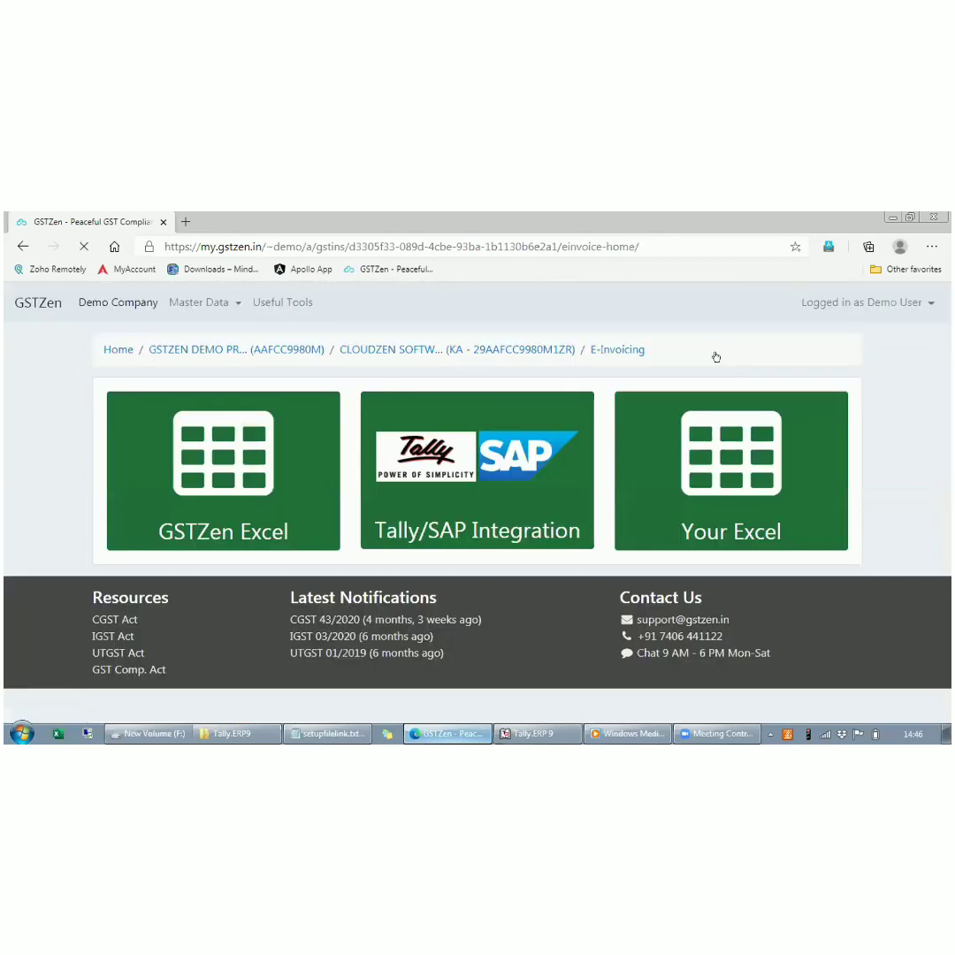
{"action": "left_click", "coordinate": [743, 501]}
{"action": "scroll", "coordinate": [743, 501], "scroll_direction": "down", "scroll_amount": 3}
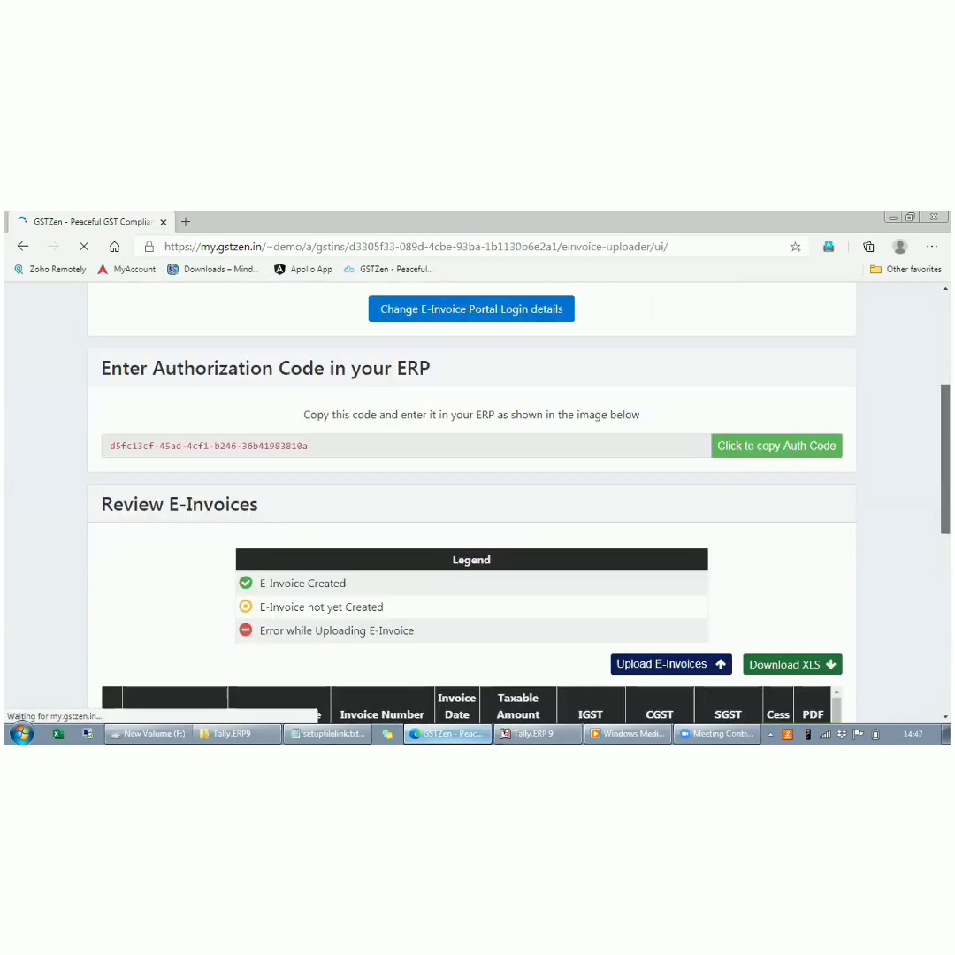
{"action": "scroll", "coordinate": [471, 502], "scroll_direction": "down", "scroll_amount": 2}
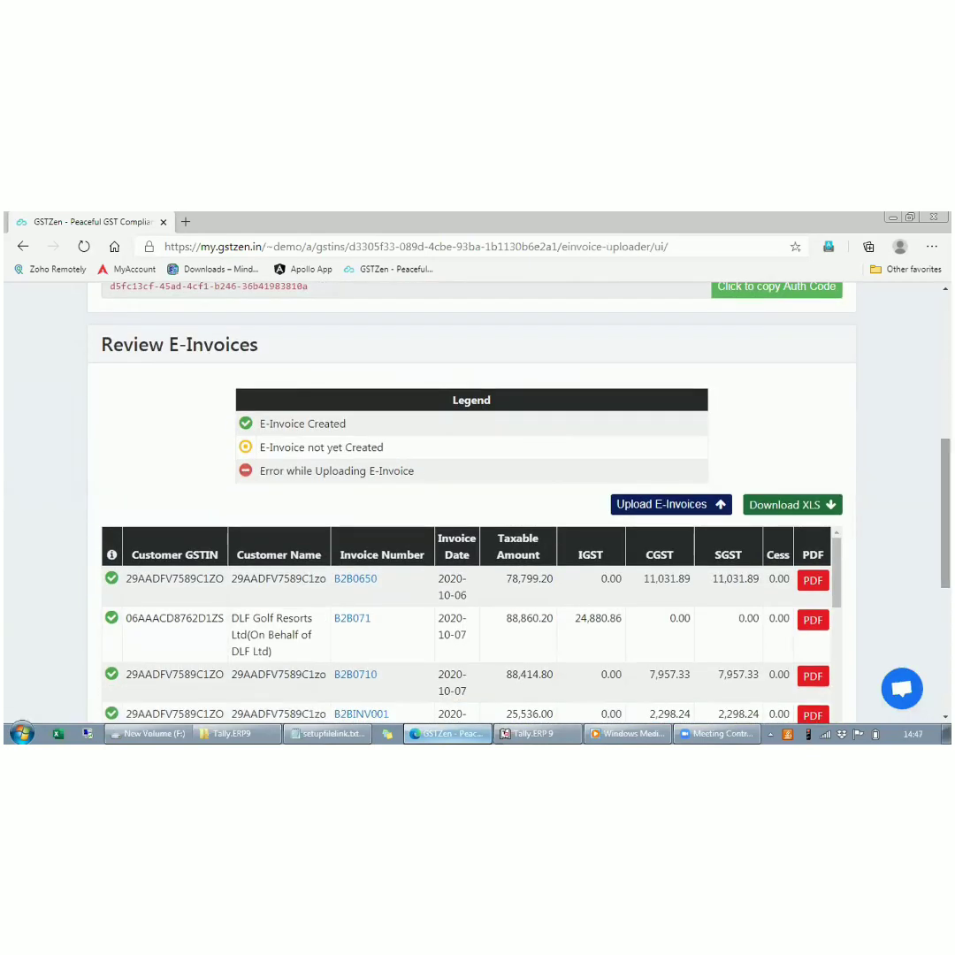
- Look through the invoice rows and the status legend of the Review E-Invoices section
{"action": "scroll", "coordinate": [472, 501], "scroll_direction": "down", "scroll_amount": 2}
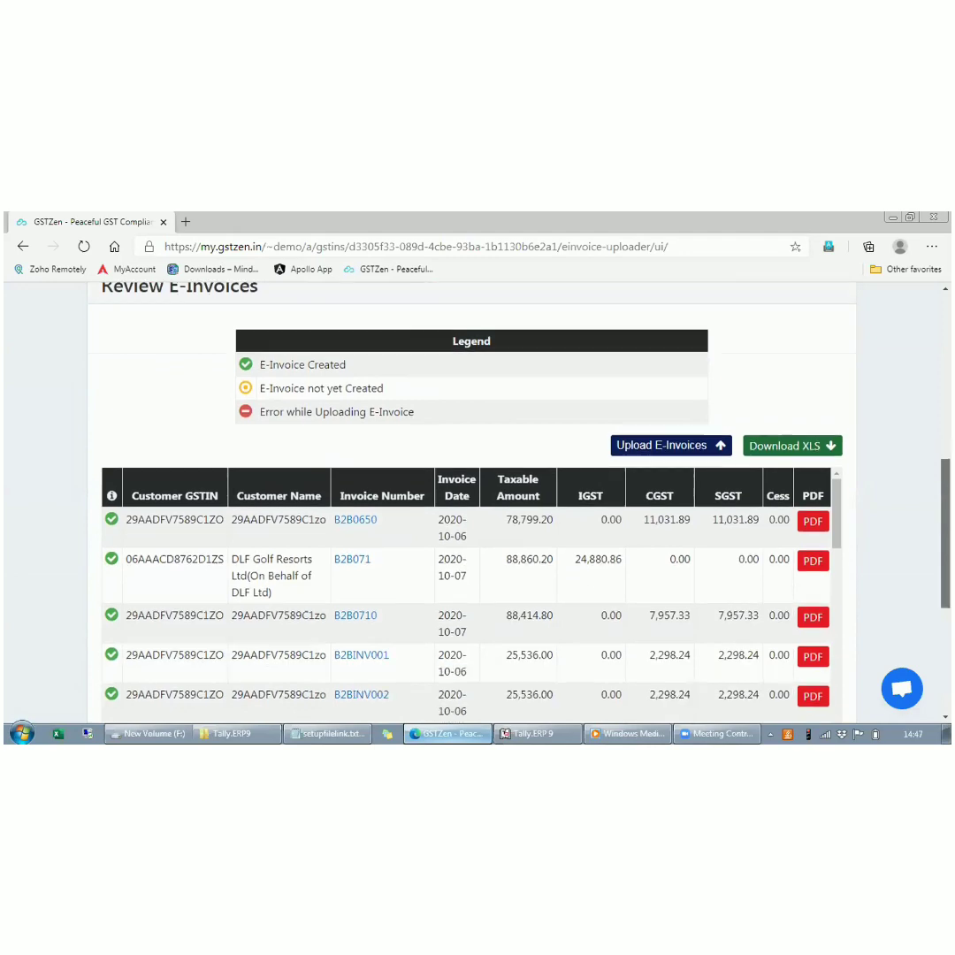
{"action": "scroll", "coordinate": [471, 501], "scroll_direction": "down", "scroll_amount": 2}
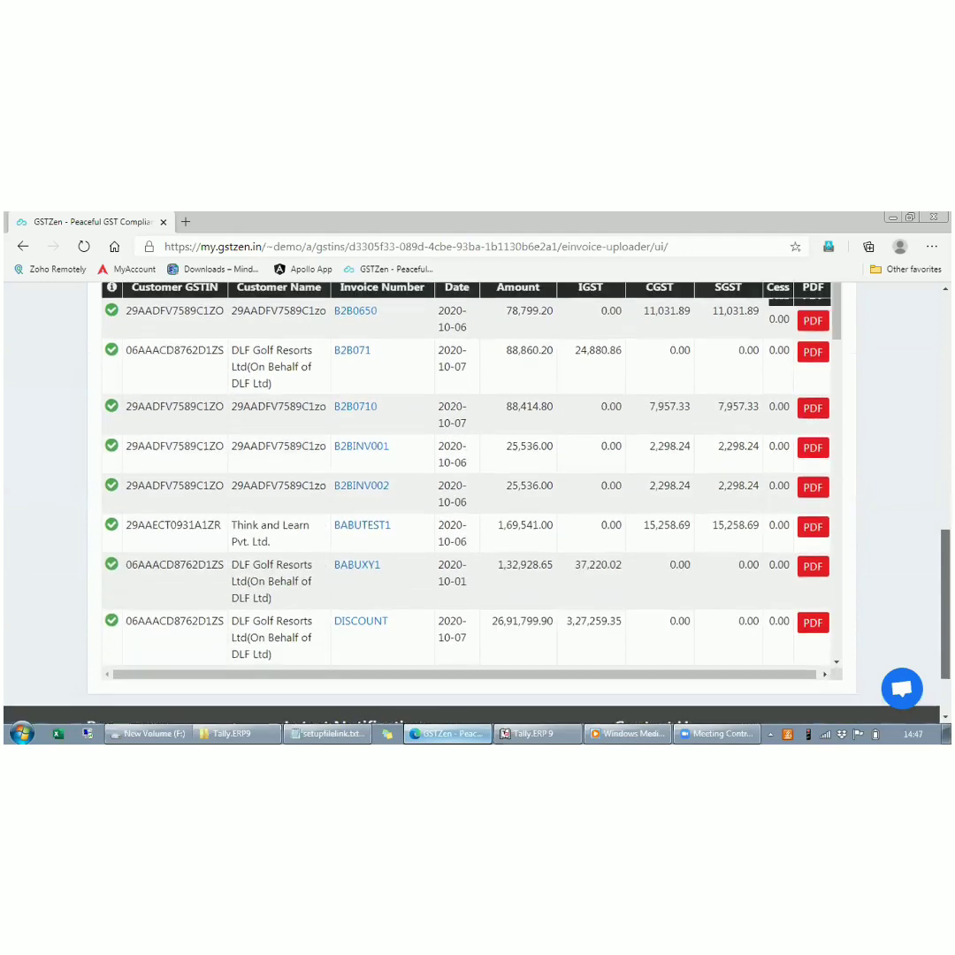
{"action": "scroll", "coordinate": [472, 501], "scroll_direction": "up", "scroll_amount": 2}
{"action": "scroll", "coordinate": [543, 353], "scroll_direction": "up", "scroll_amount": 10}
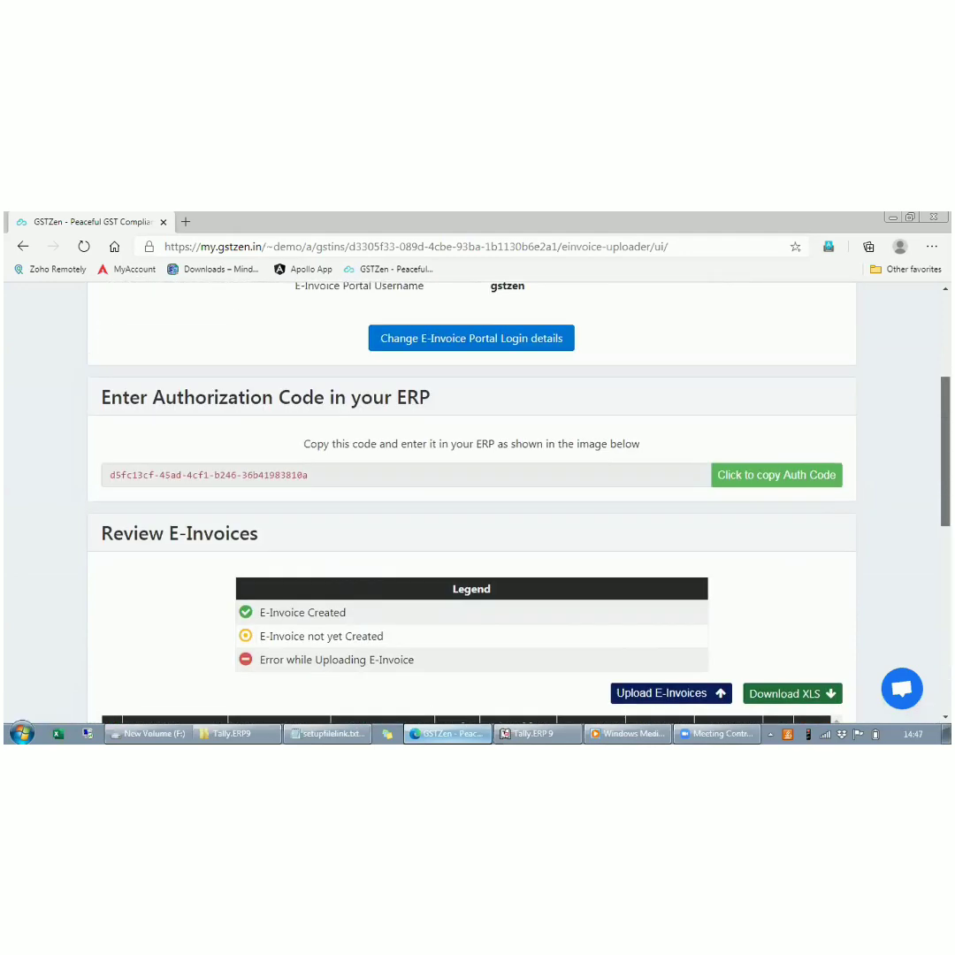
- Open the Sales Register of CLOUDZEN SOFTWARE LABS and examine the E-Invoice Generated details of invoice ZEN2021V010
{"action": "left_click", "coordinate": [543, 353]}
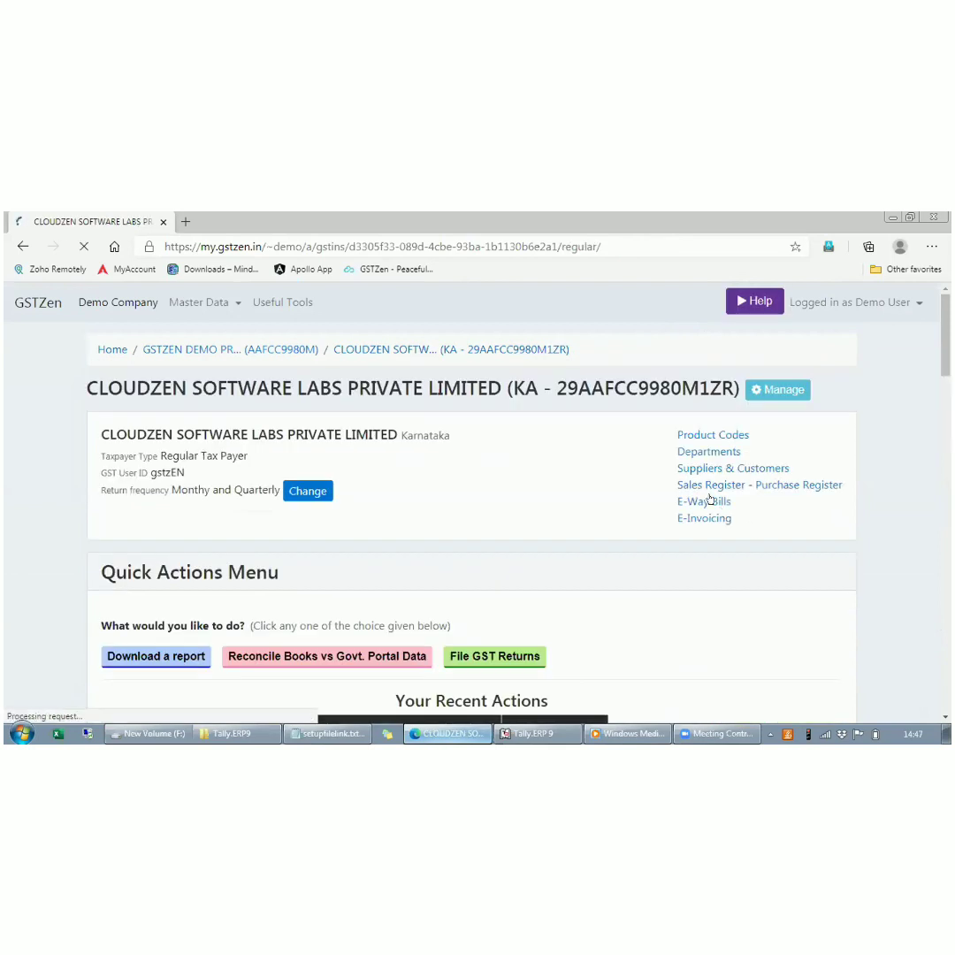
{"action": "left_click", "coordinate": [706, 485]}
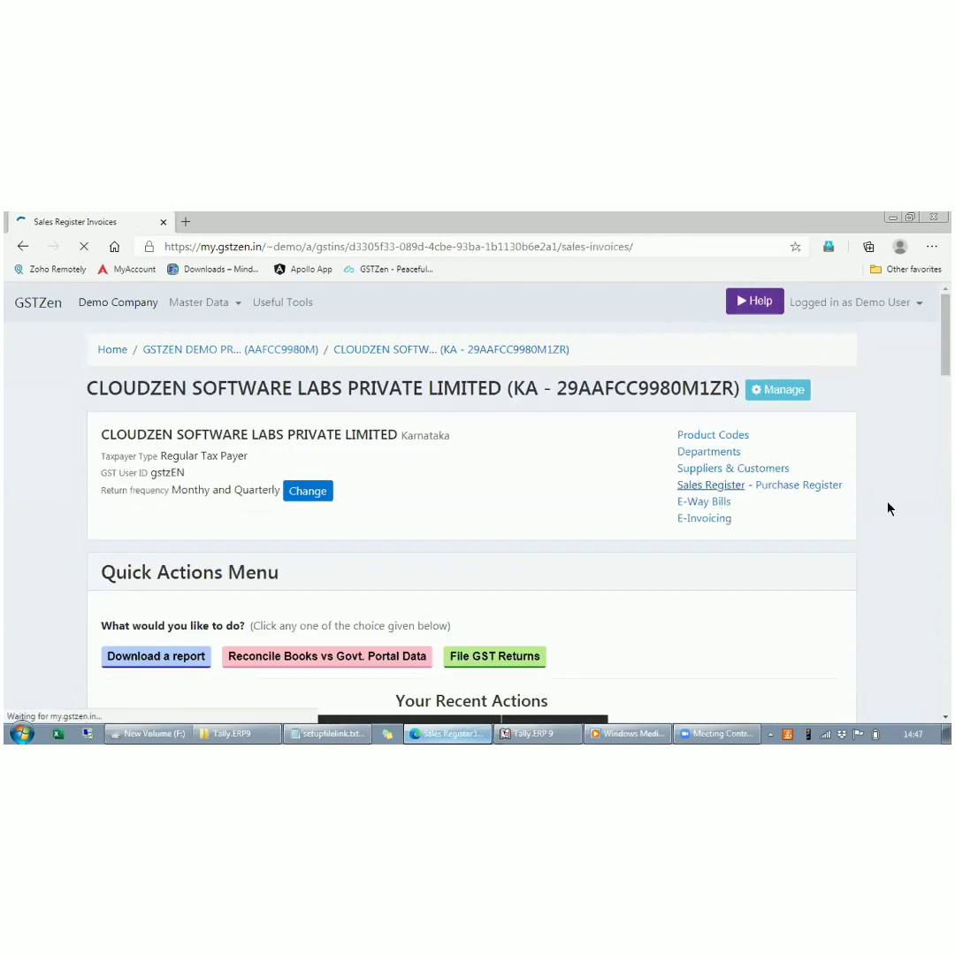
{"action": "scroll", "coordinate": [888, 503], "scroll_direction": "down", "scroll_amount": 2}
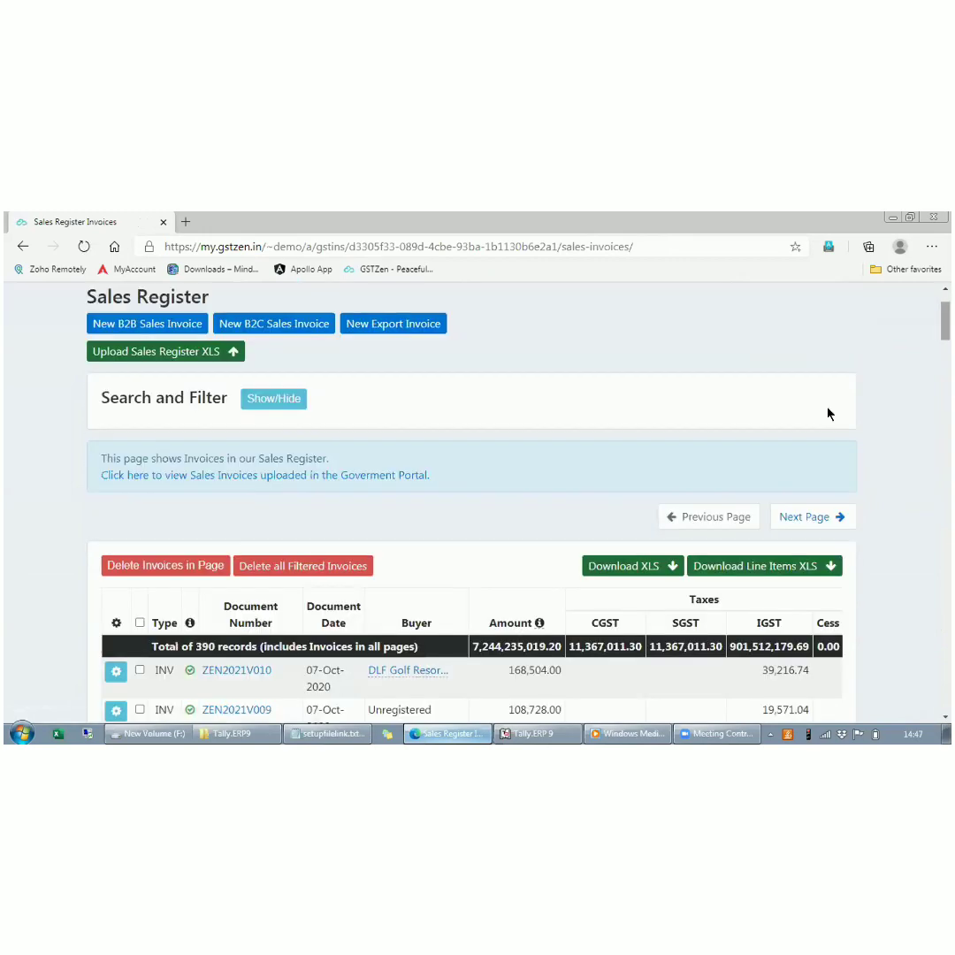
{"action": "scroll", "coordinate": [540, 431], "scroll_direction": "down", "scroll_amount": 3}
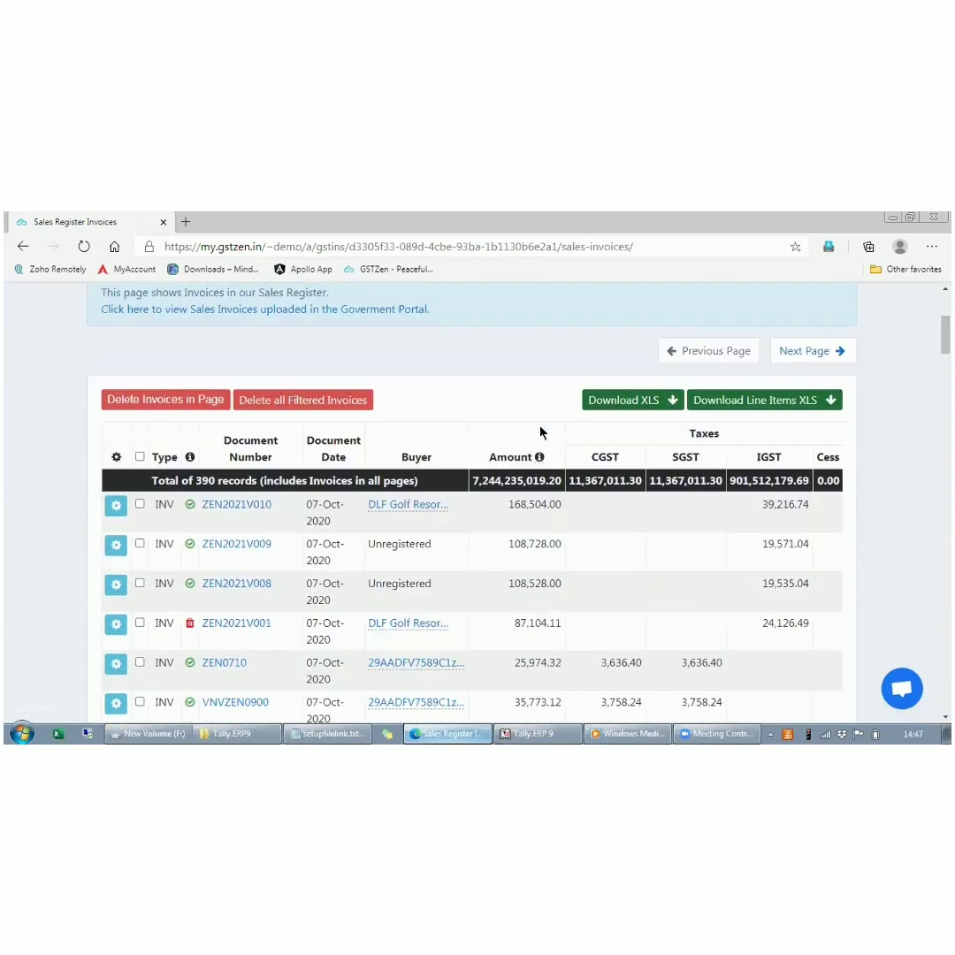
{"action": "left_click", "coordinate": [246, 503]}
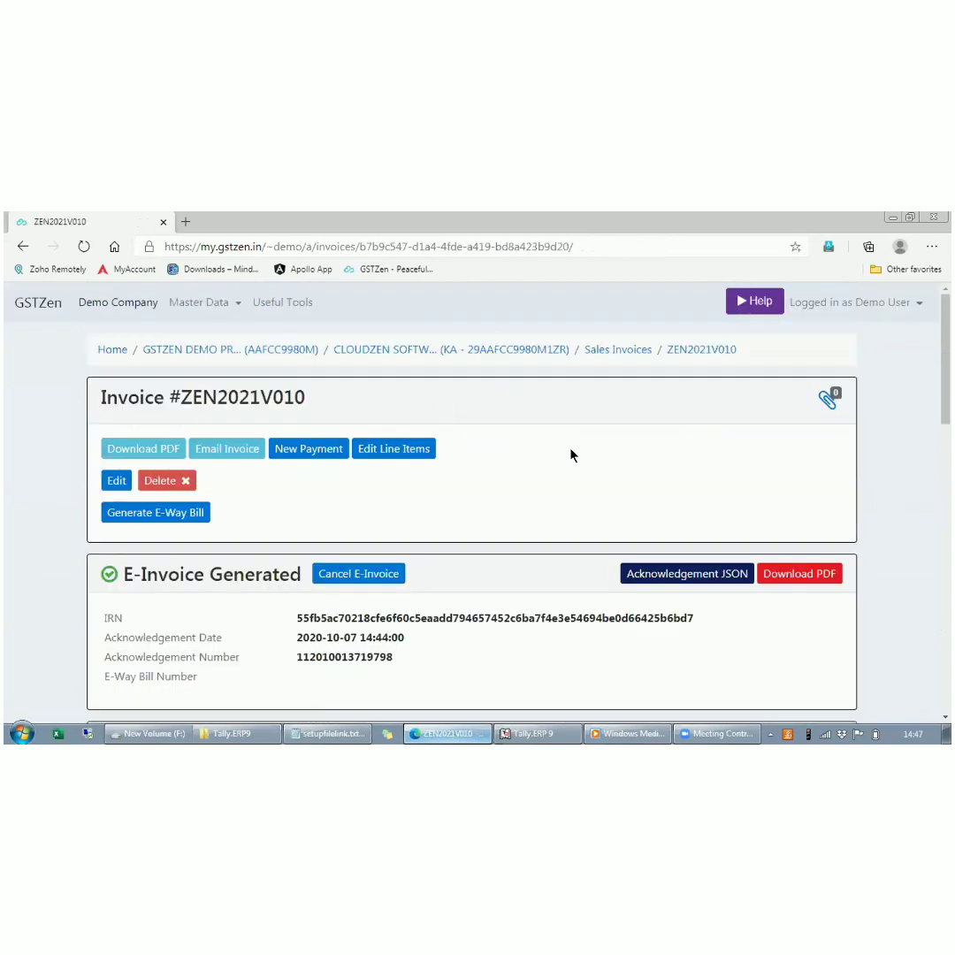
{"action": "scroll", "coordinate": [571, 454], "scroll_direction": "down", "scroll_amount": 1}
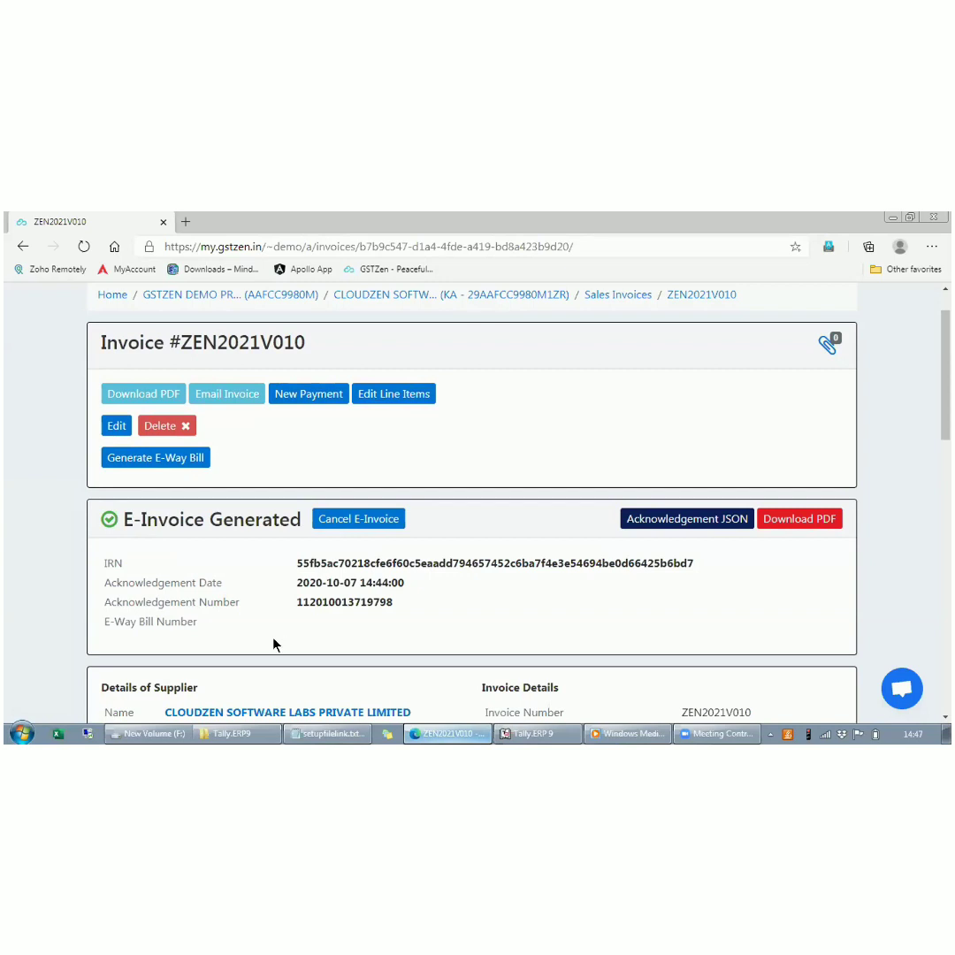
- Open the e-invoice PDF of ZEN2021V010 and examine its IRN, QR code, party details and item lines
{"action": "left_click", "coordinate": [822, 520]}
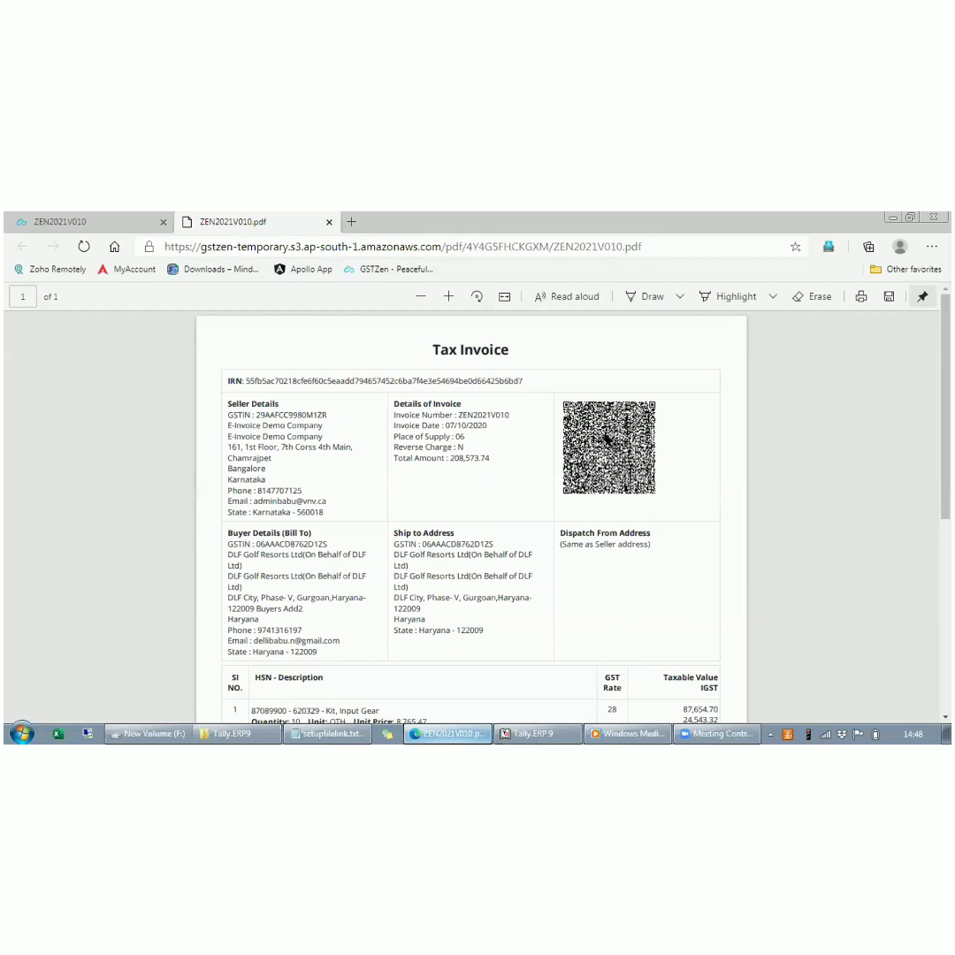
{"action": "scroll", "coordinate": [608, 439], "scroll_direction": "down", "scroll_amount": 1}
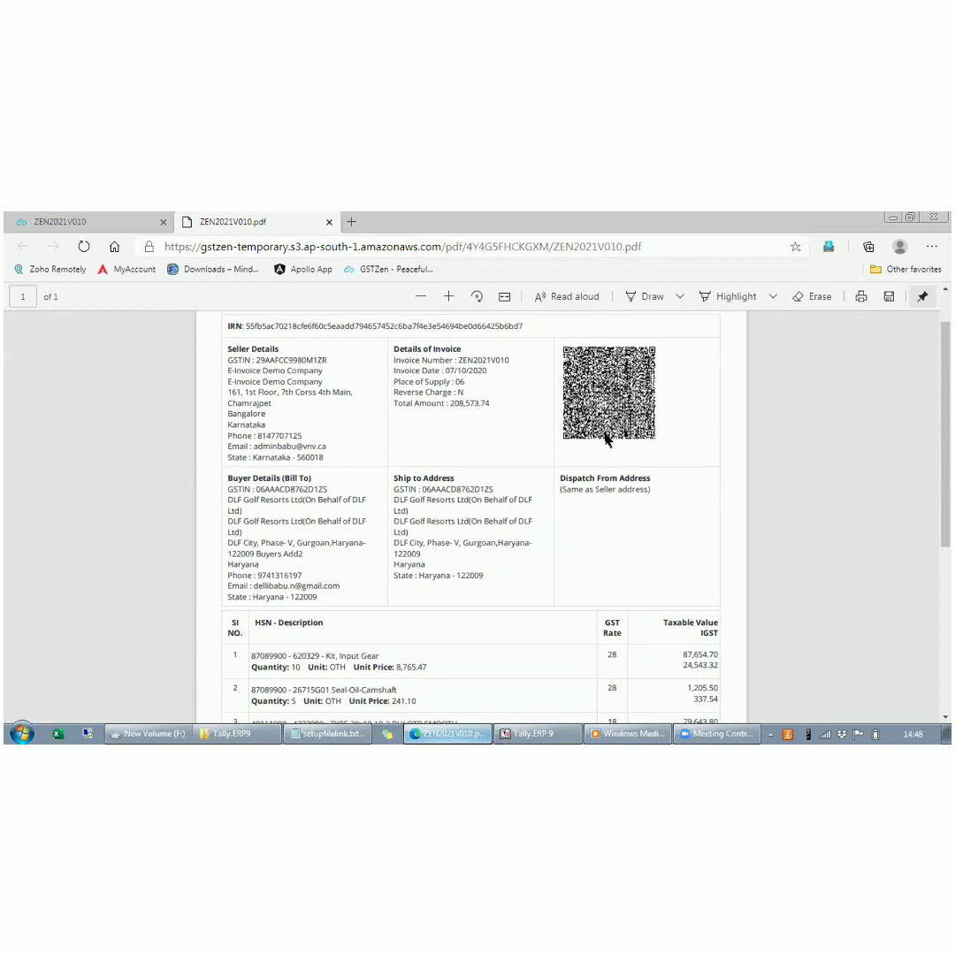
{"action": "scroll", "coordinate": [608, 439], "scroll_direction": "up", "scroll_amount": 1}
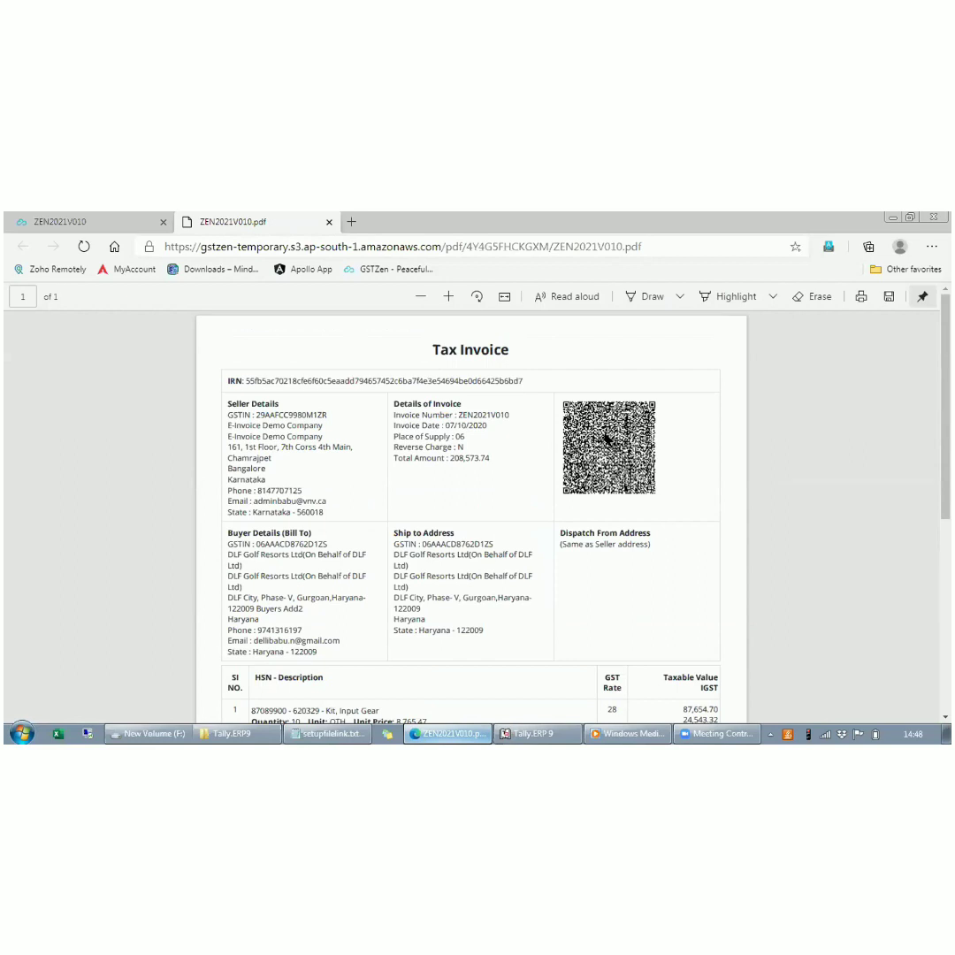
- Switch to Tally.ERP 9, open voucher ZEN2021V010 from the Day Book to examine its IRN and Status, and close it
{"action": "key", "text": "alt+Tab"}
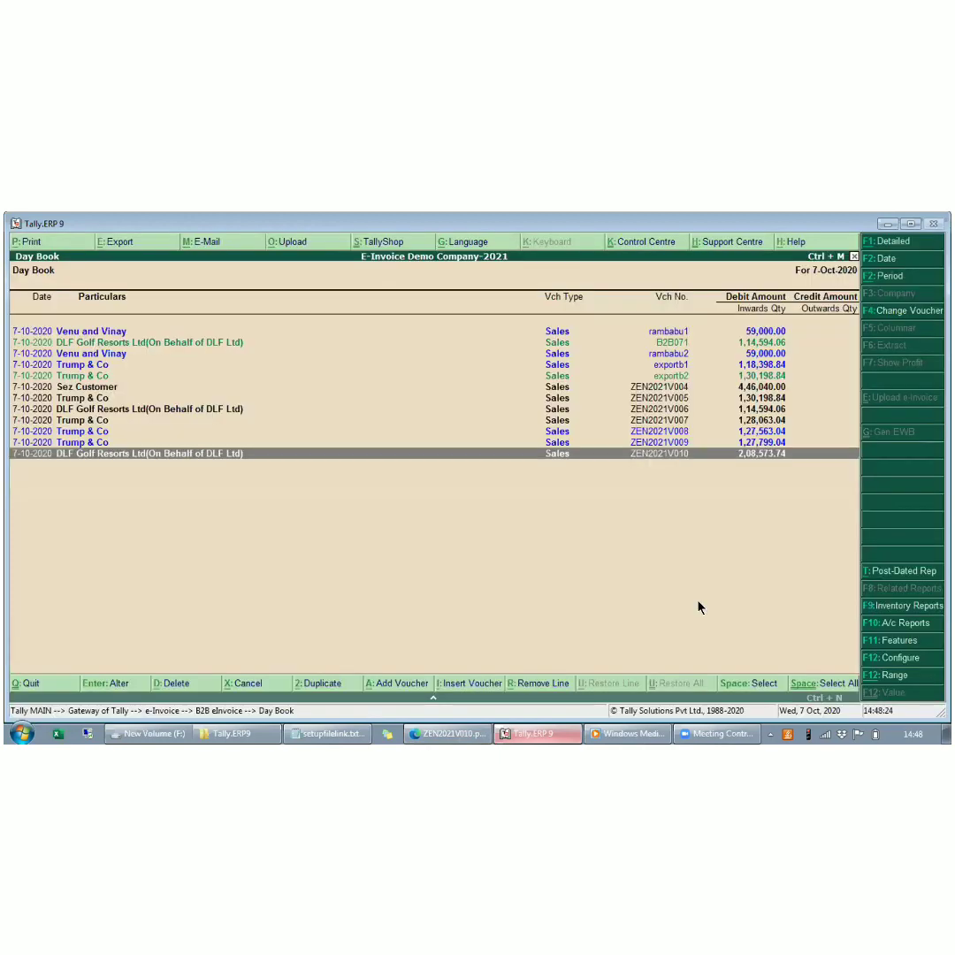
{"action": "key", "text": "Up"}
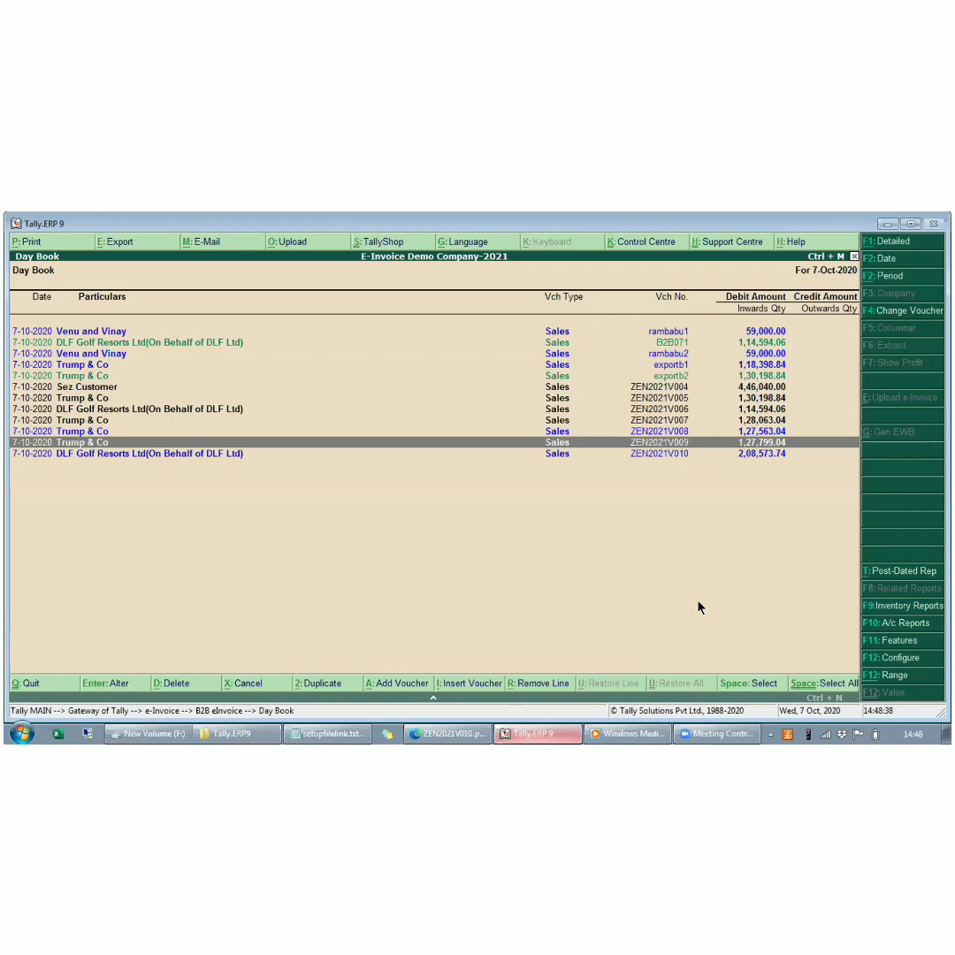
{"action": "key", "text": "Down"}
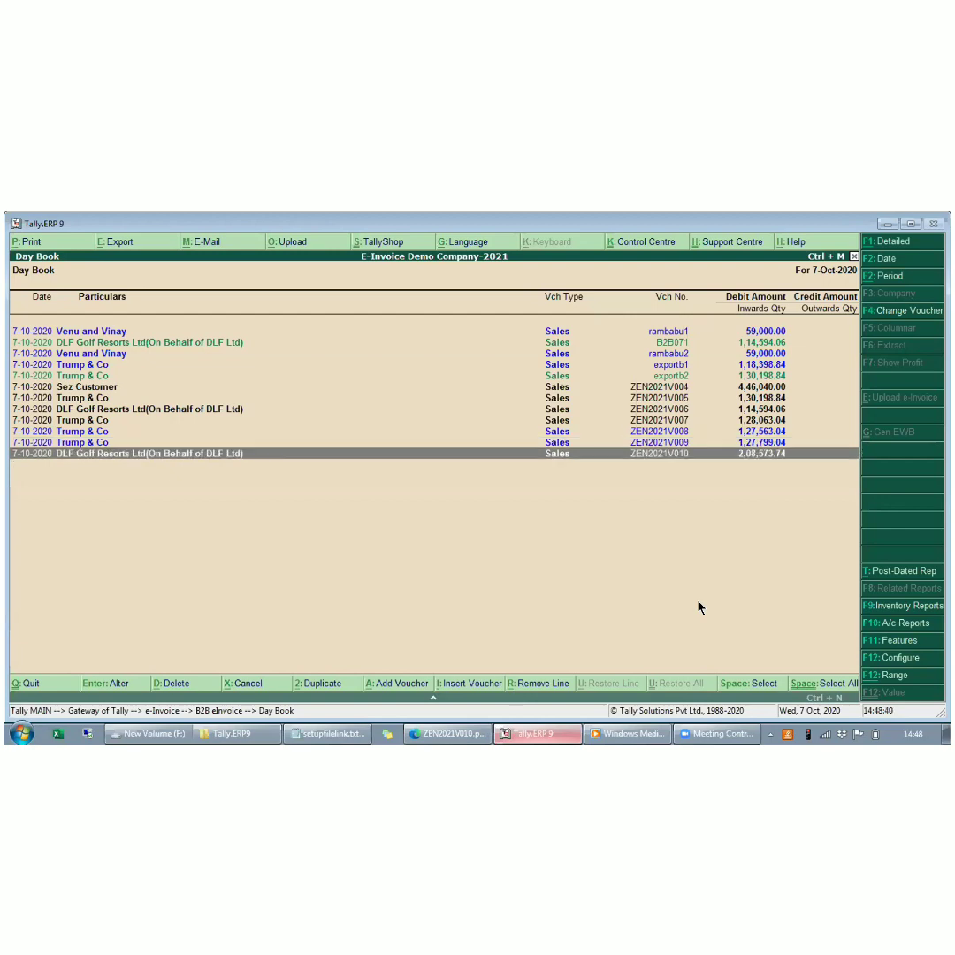
{"action": "key", "text": "Return"}
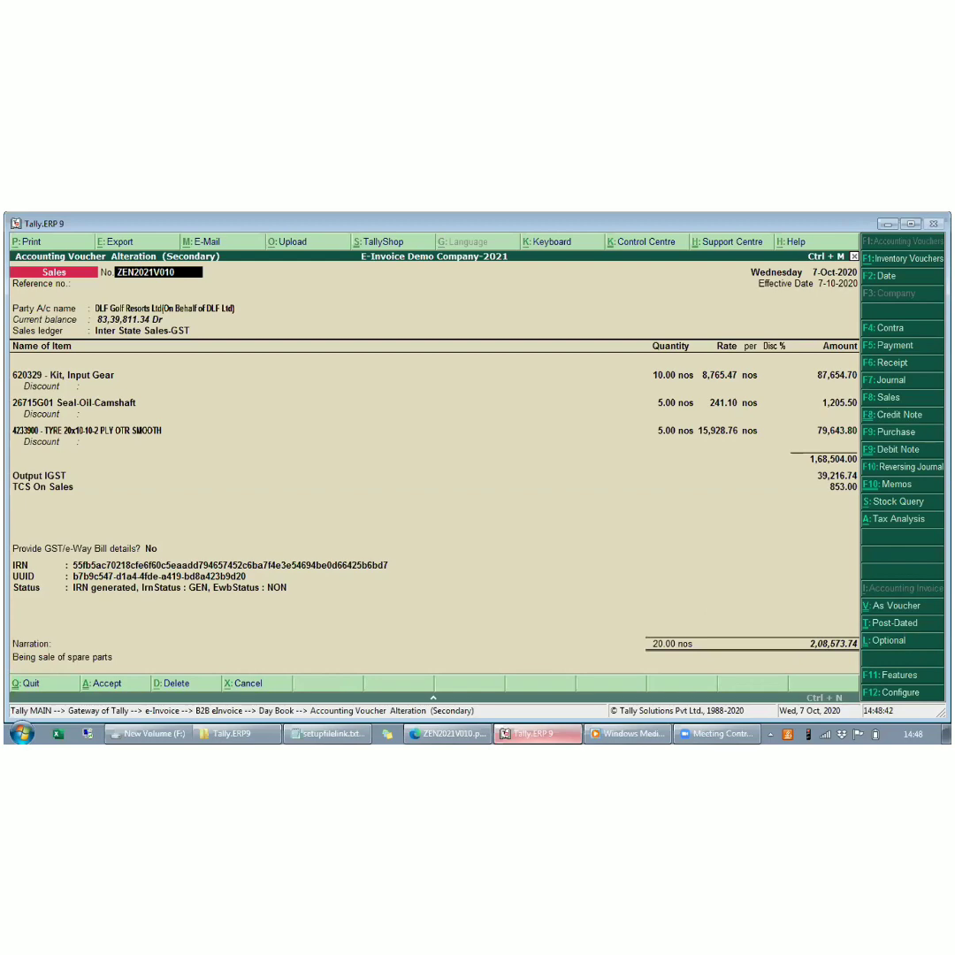
{"action": "key", "text": "Escape"}
{"action": "key", "text": "Return"}
- Open the e-Invoice Generated list and download the signed payload of voucher ZEN2021V010
{"action": "key", "text": "Escape"}
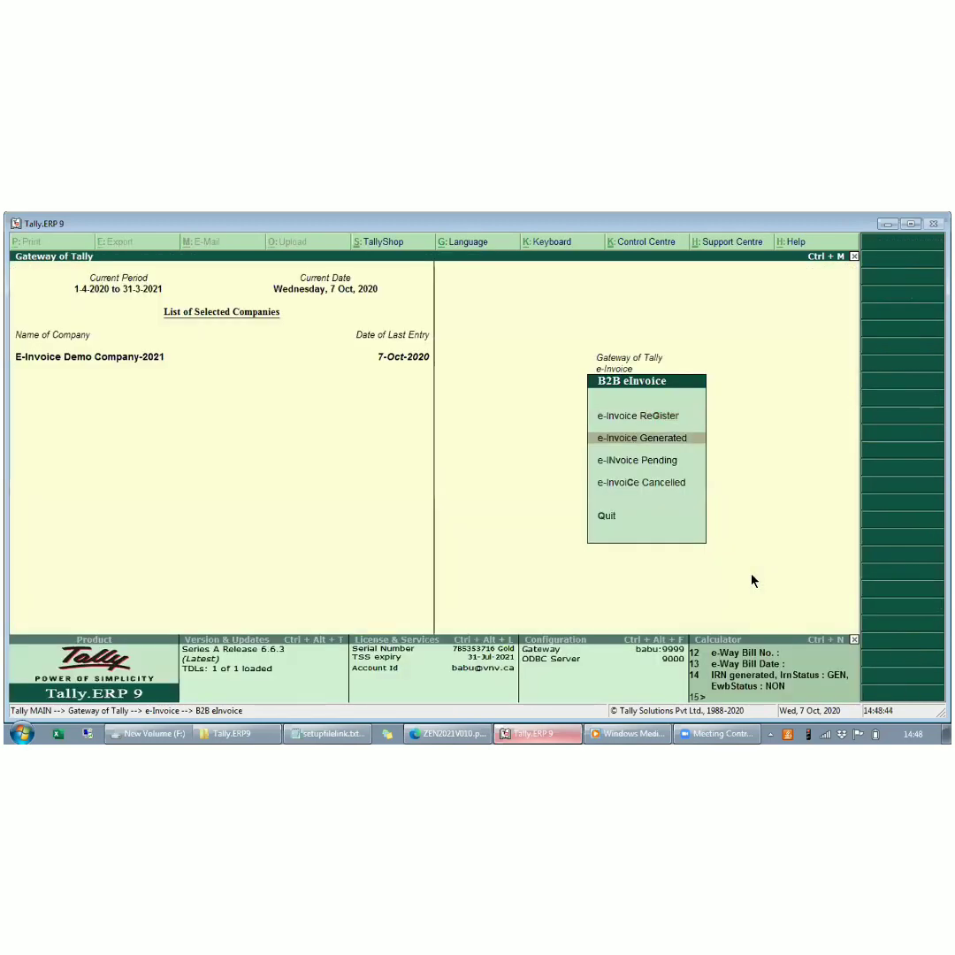
{"action": "key", "text": "Return"}
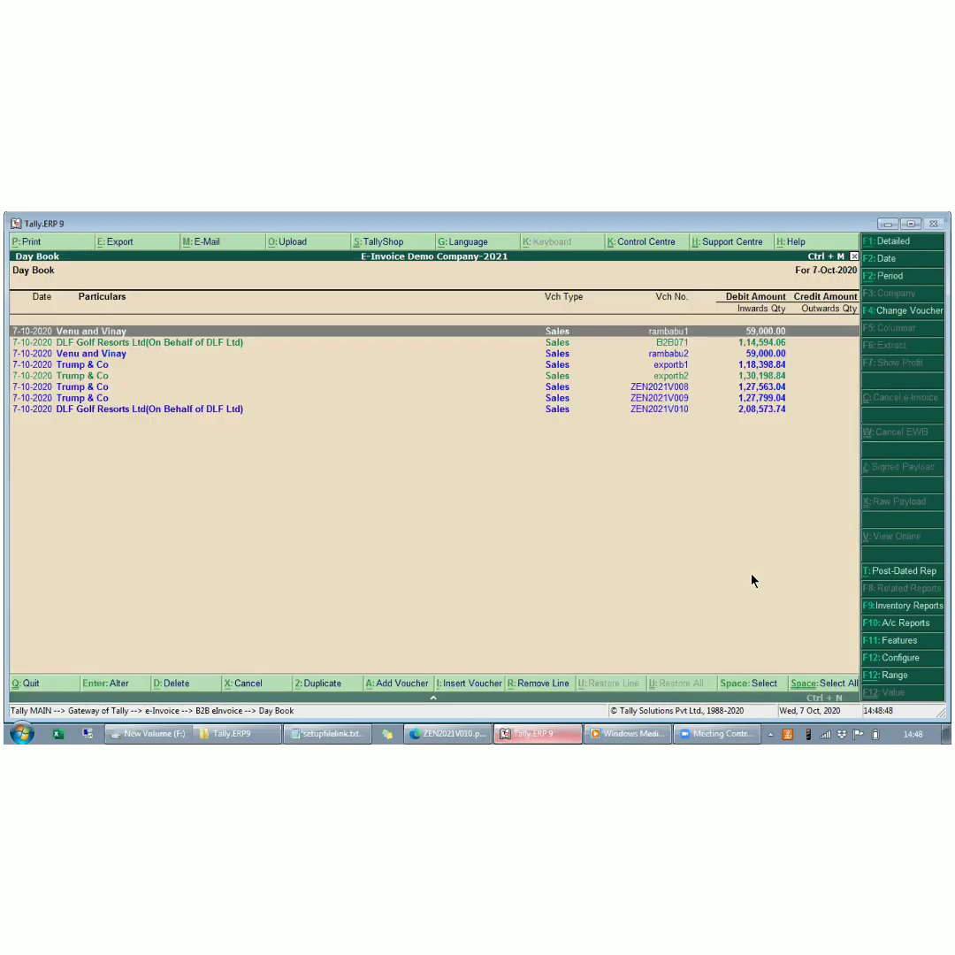
{"action": "key", "text": "Down"}
{"action": "key", "text": "Down"}
{"action": "key", "text": "Down"}
{"action": "key", "text": "Down"}
{"action": "key", "text": "Down"}
{"action": "key", "text": "Down"}
{"action": "key", "text": "Down"}
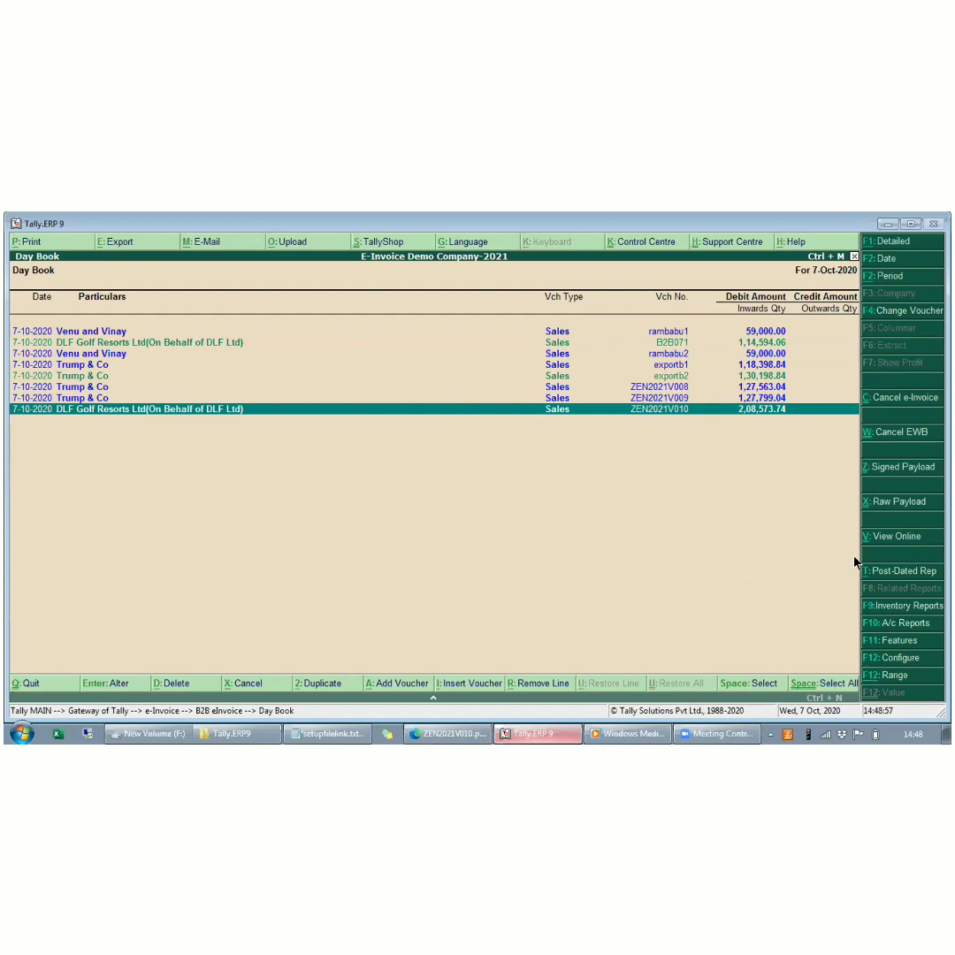
{"action": "left_click", "coordinate": [879, 470]}
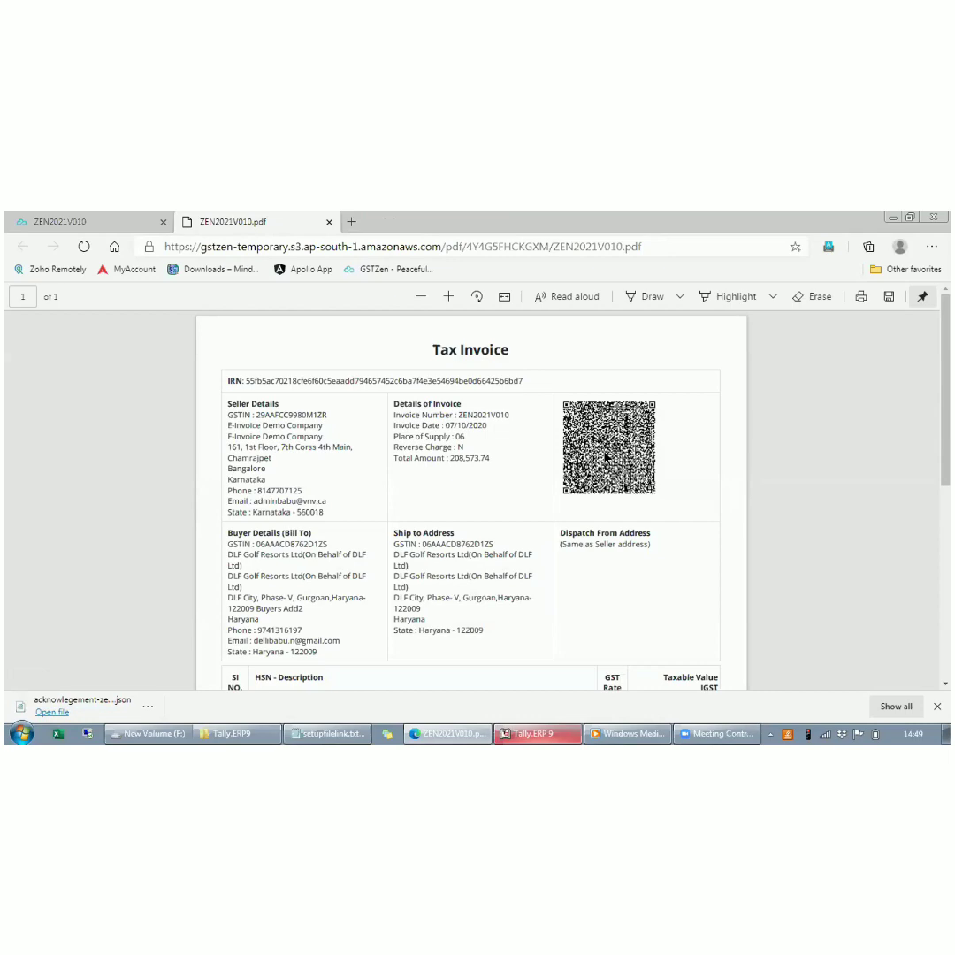
- Open einvoice1.gst.gov.in in a new browser tab and go to its Verify Signed Invoice page
{"action": "scroll", "coordinate": [607, 457], "scroll_direction": "down", "scroll_amount": 2}
{"action": "scroll", "coordinate": [606, 456], "scroll_direction": "up", "scroll_amount": 2}
{"action": "left_click", "coordinate": [351, 222]}
{"action": "type", "text": "einvoice1.gst.gov.in"}
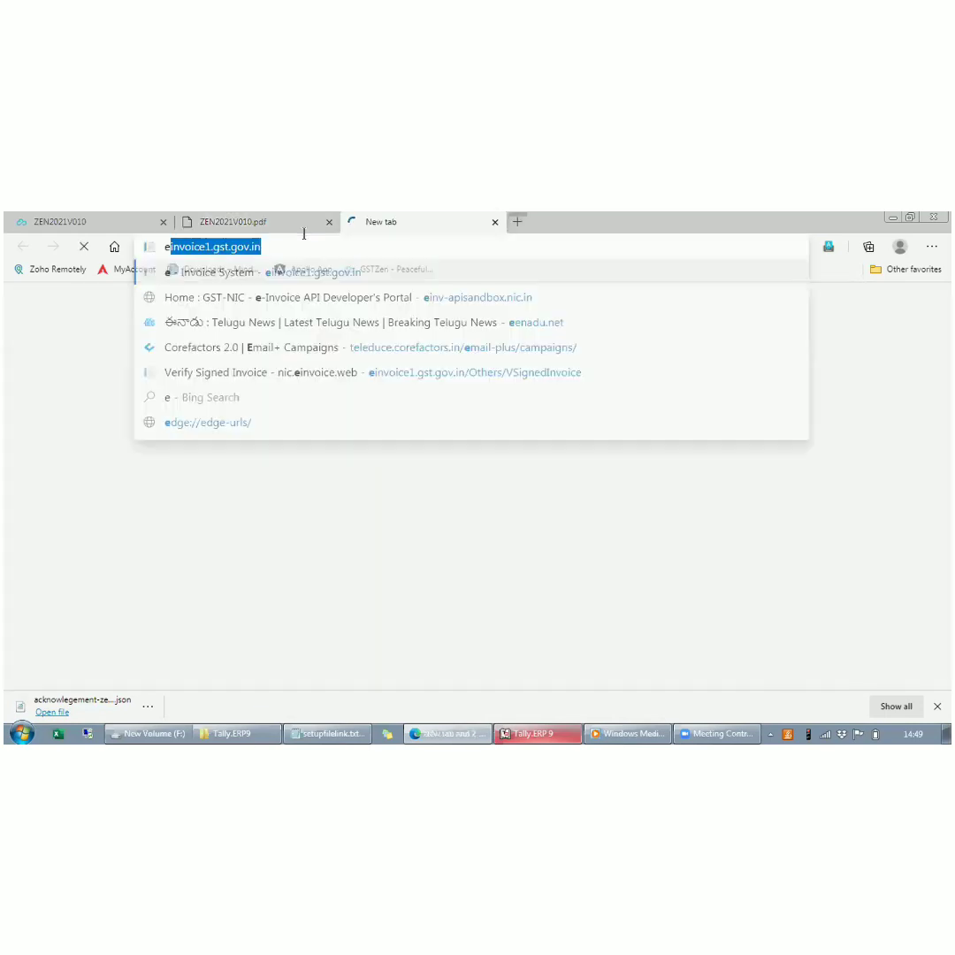
{"action": "key", "text": "Right"}
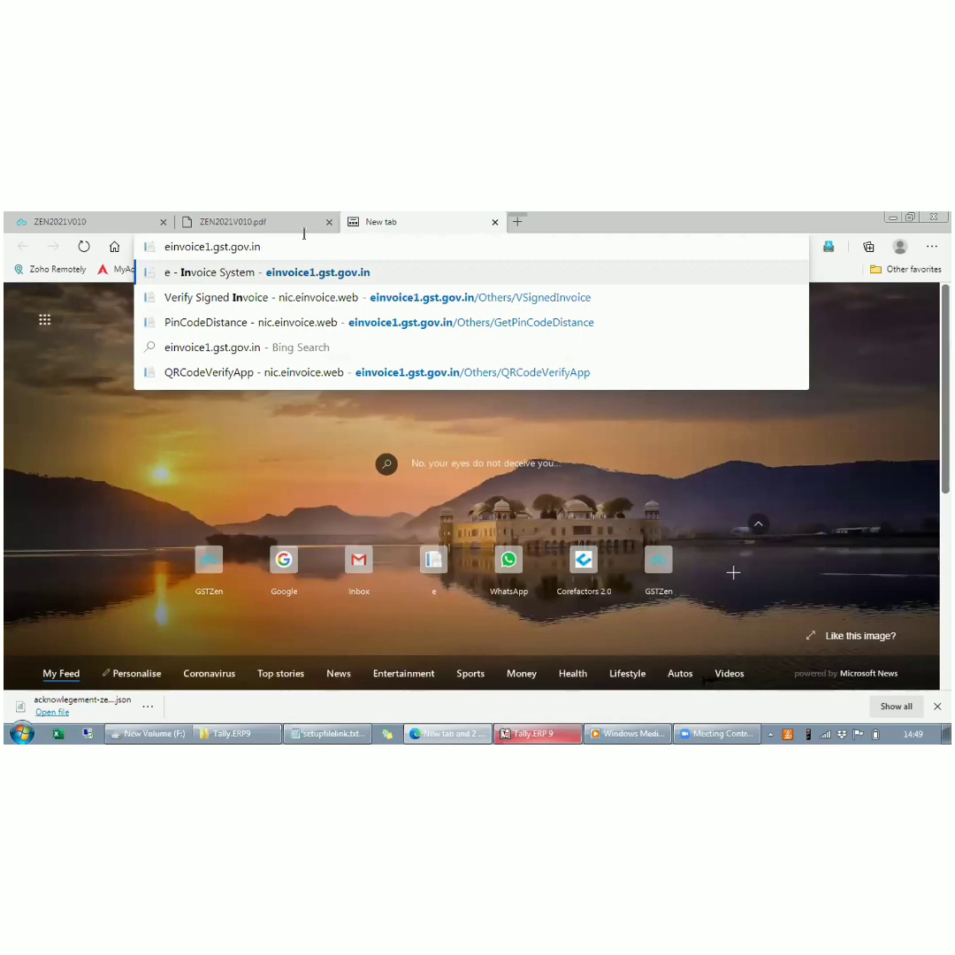
{"action": "key", "text": "Return"}
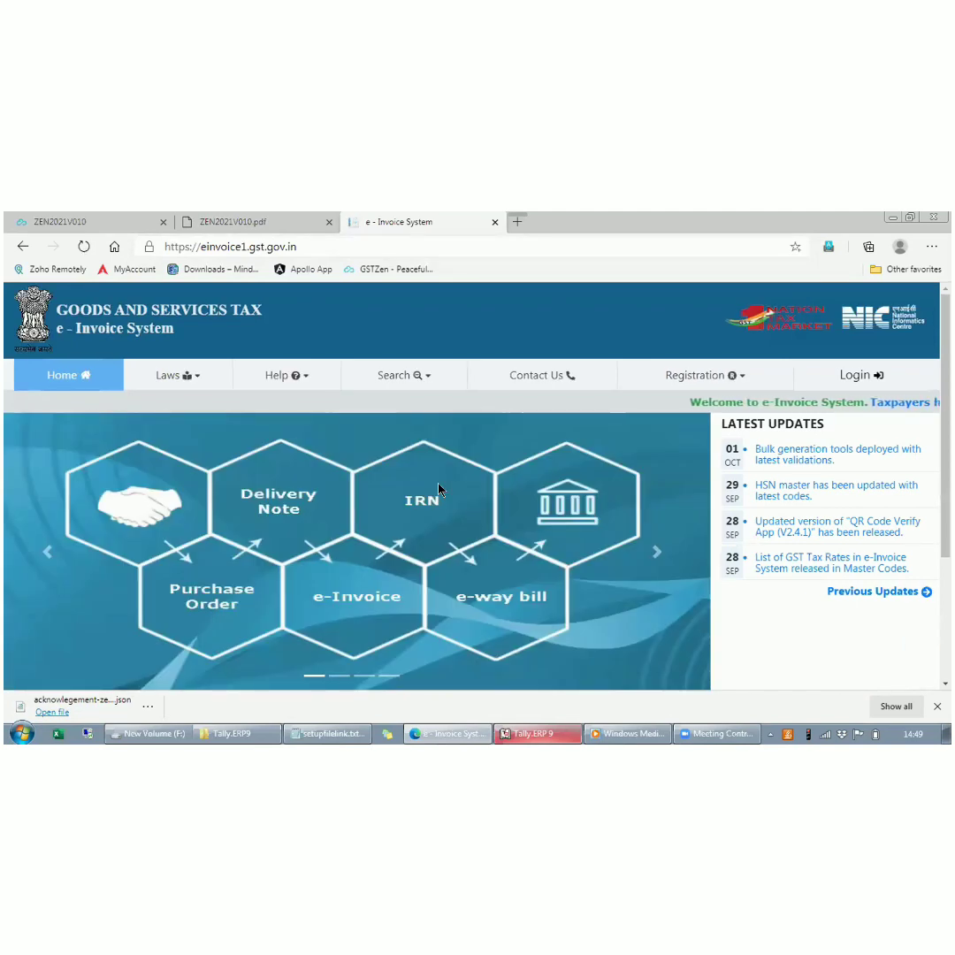
{"action": "left_click", "coordinate": [422, 372]}
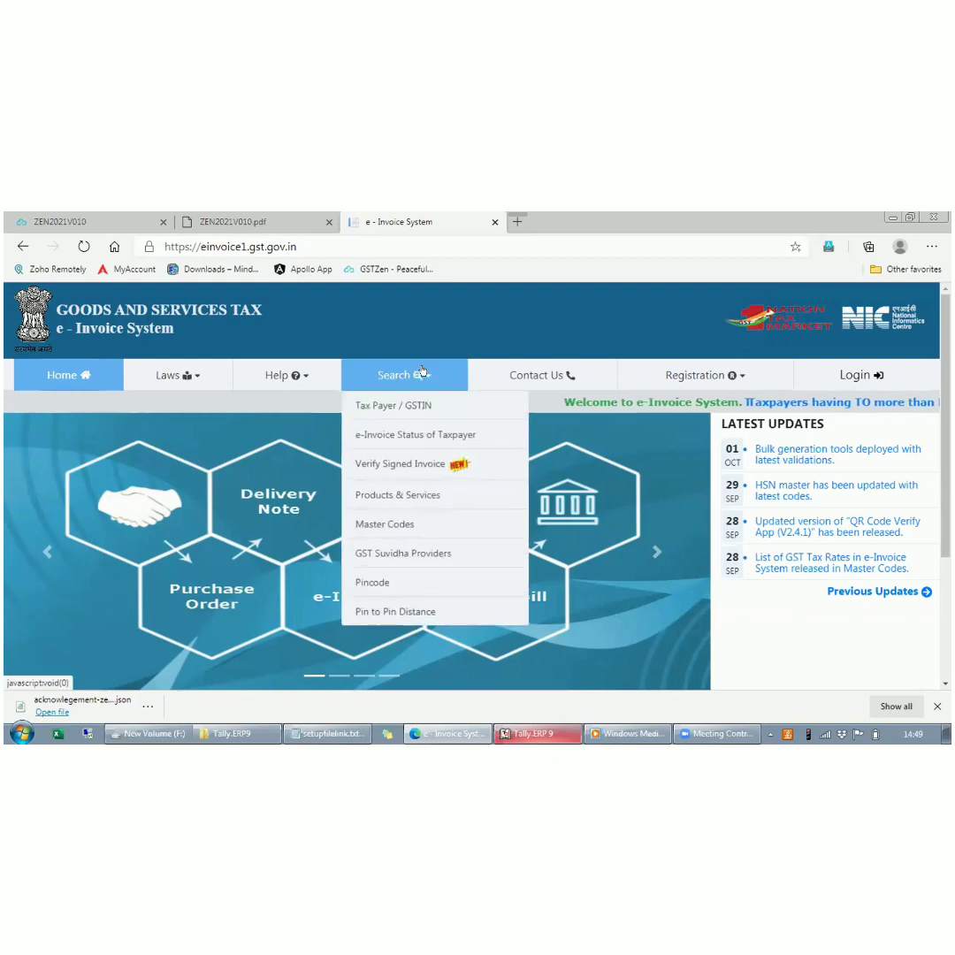
{"action": "left_click", "coordinate": [416, 464]}
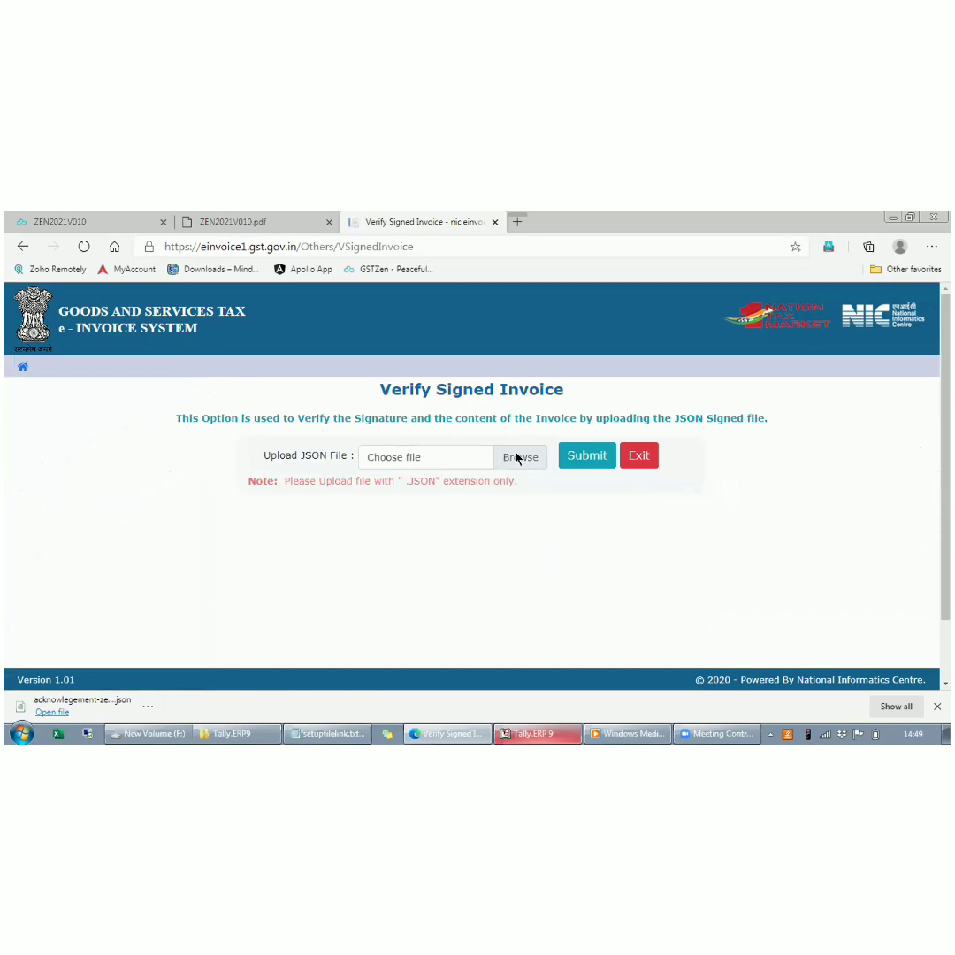
- Choose acknowlegement-zen2021v010.json from Downloads as the JSON file and submit it for signature verification
{"action": "left_click", "coordinate": [521, 459]}
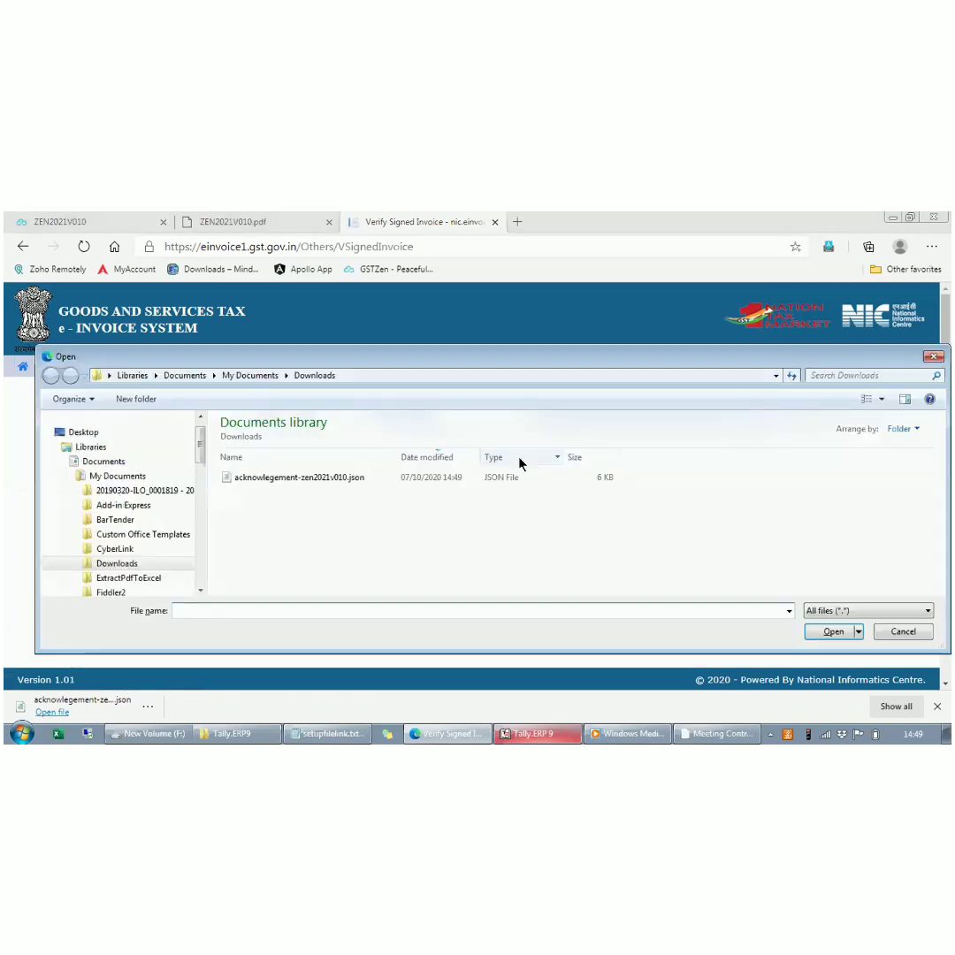
{"action": "left_click", "coordinate": [320, 478]}
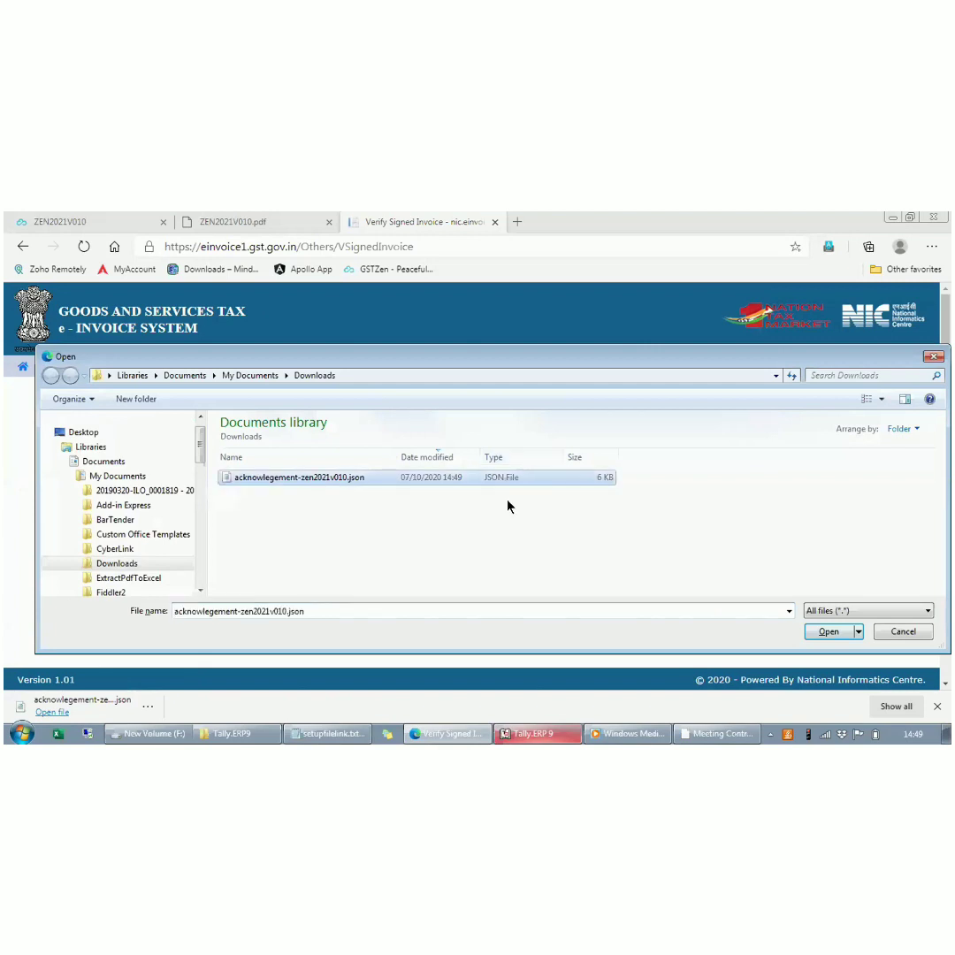
{"action": "left_click", "coordinate": [827, 632]}
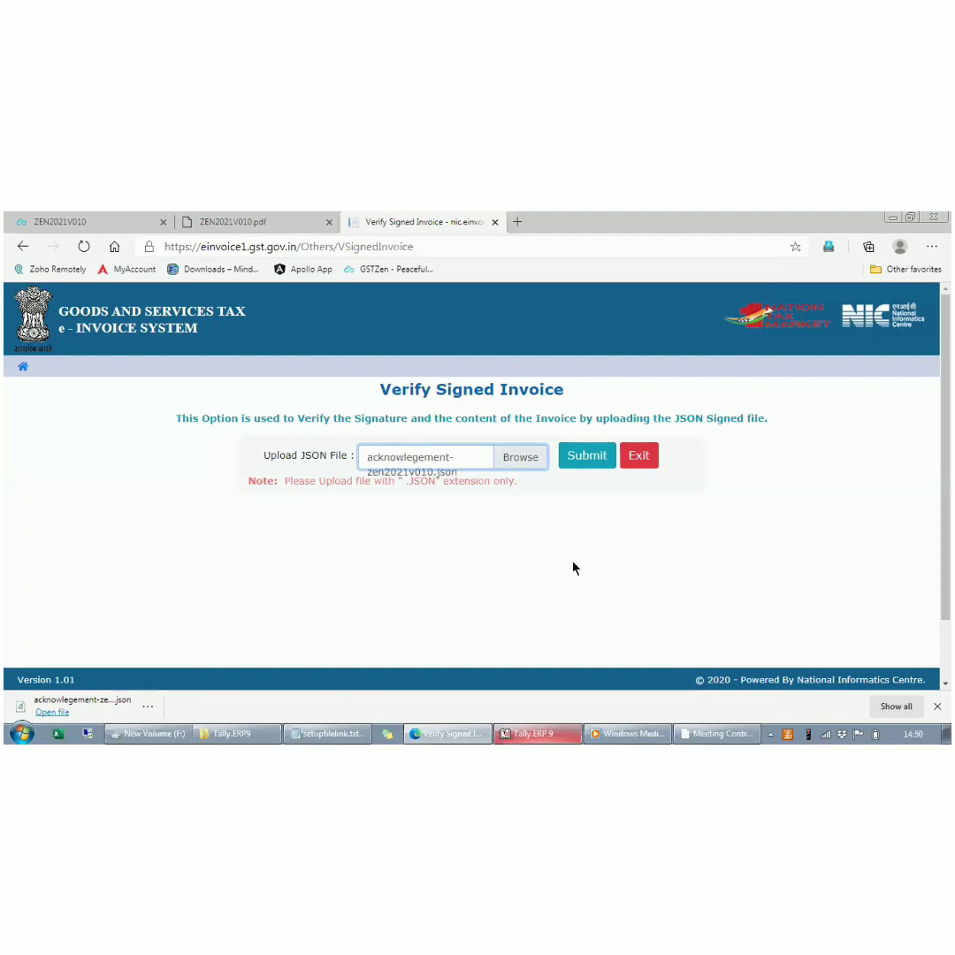
{"action": "left_click", "coordinate": [586, 455]}
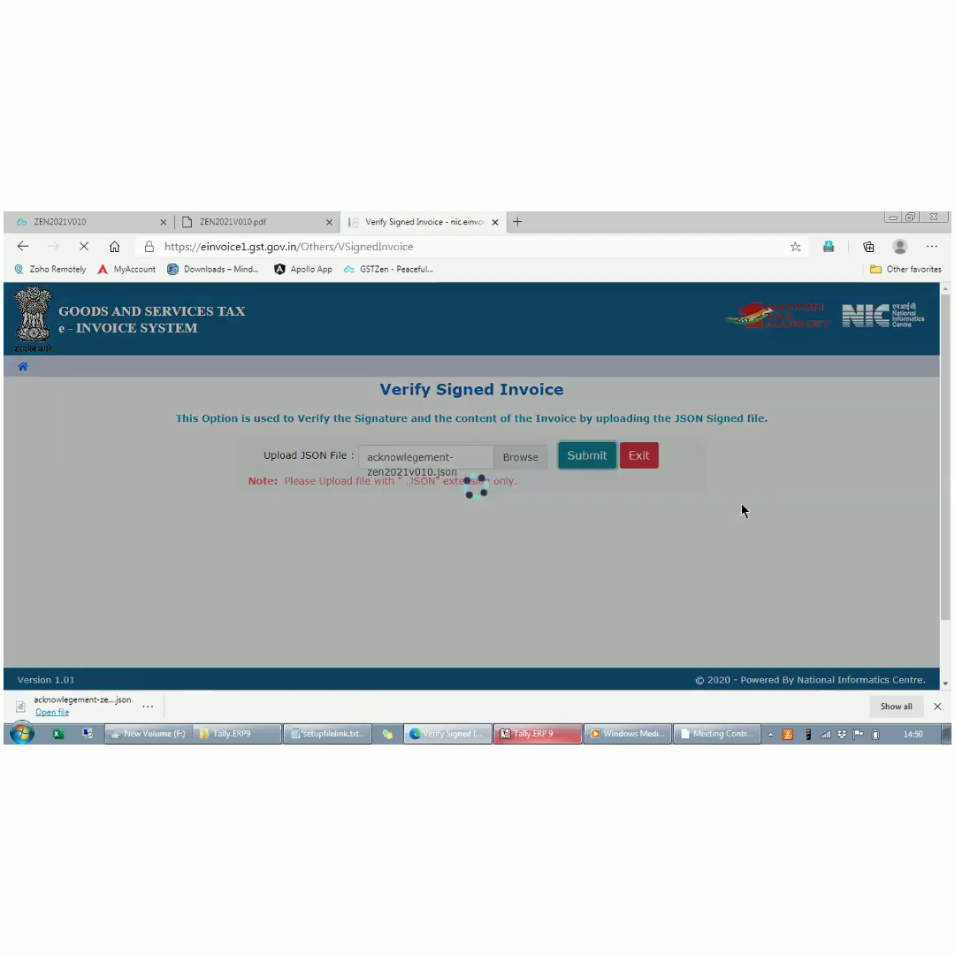
- Examine the verification result, including the digital signature certificate, QR code, e-invoice, transaction and party details
{"action": "scroll", "coordinate": [743, 510], "scroll_direction": "down", "scroll_amount": 1}
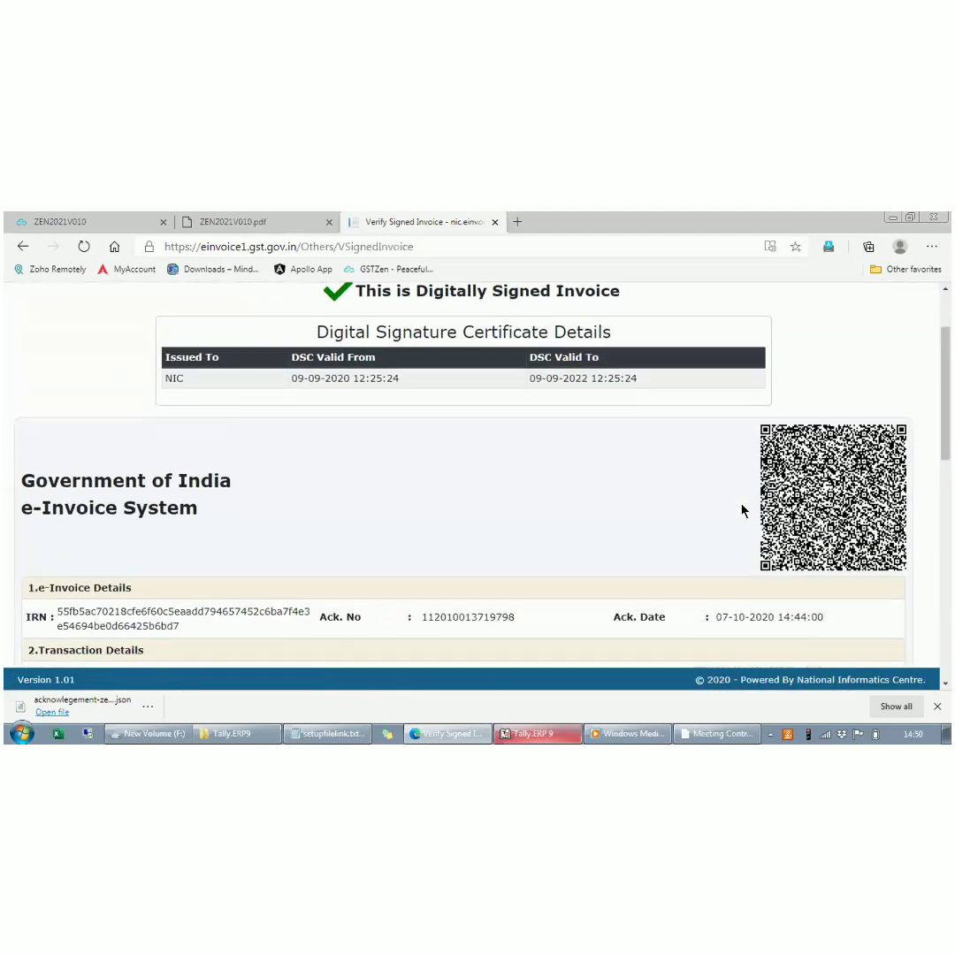
{"action": "scroll", "coordinate": [743, 510], "scroll_direction": "down", "scroll_amount": 1}
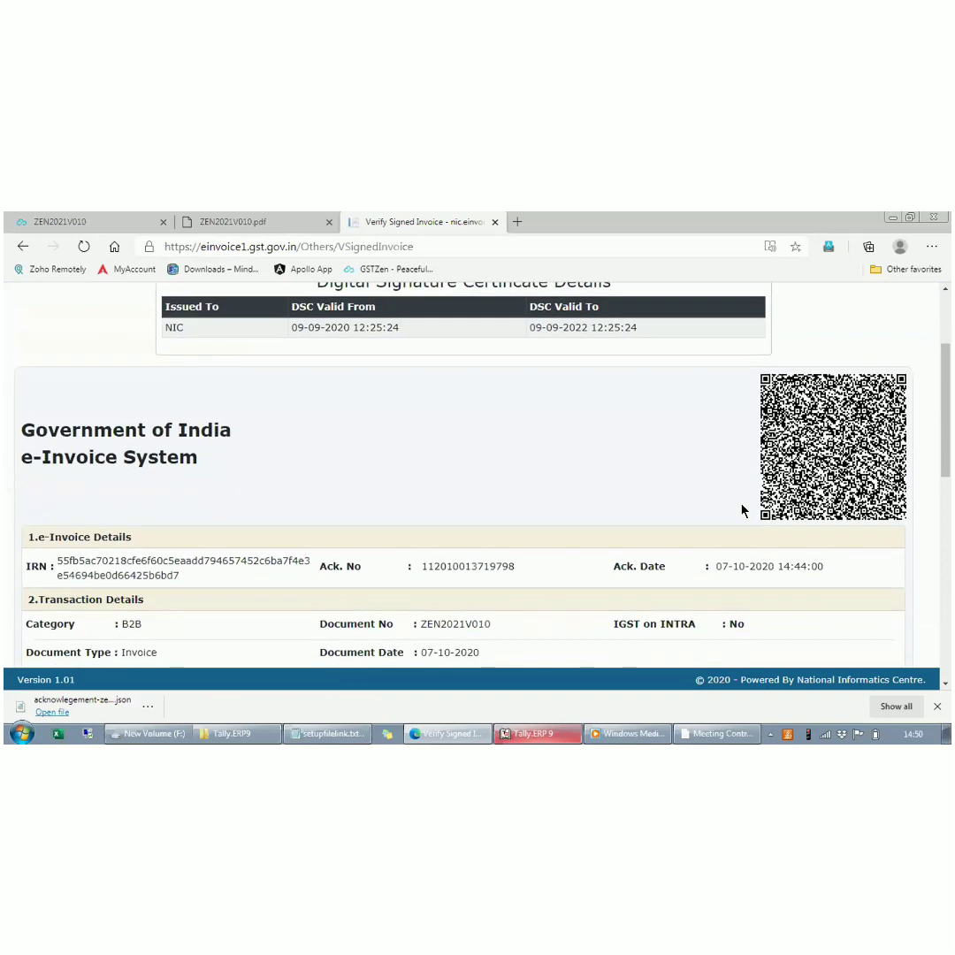
{"action": "scroll", "coordinate": [743, 510], "scroll_direction": "down", "scroll_amount": 1}
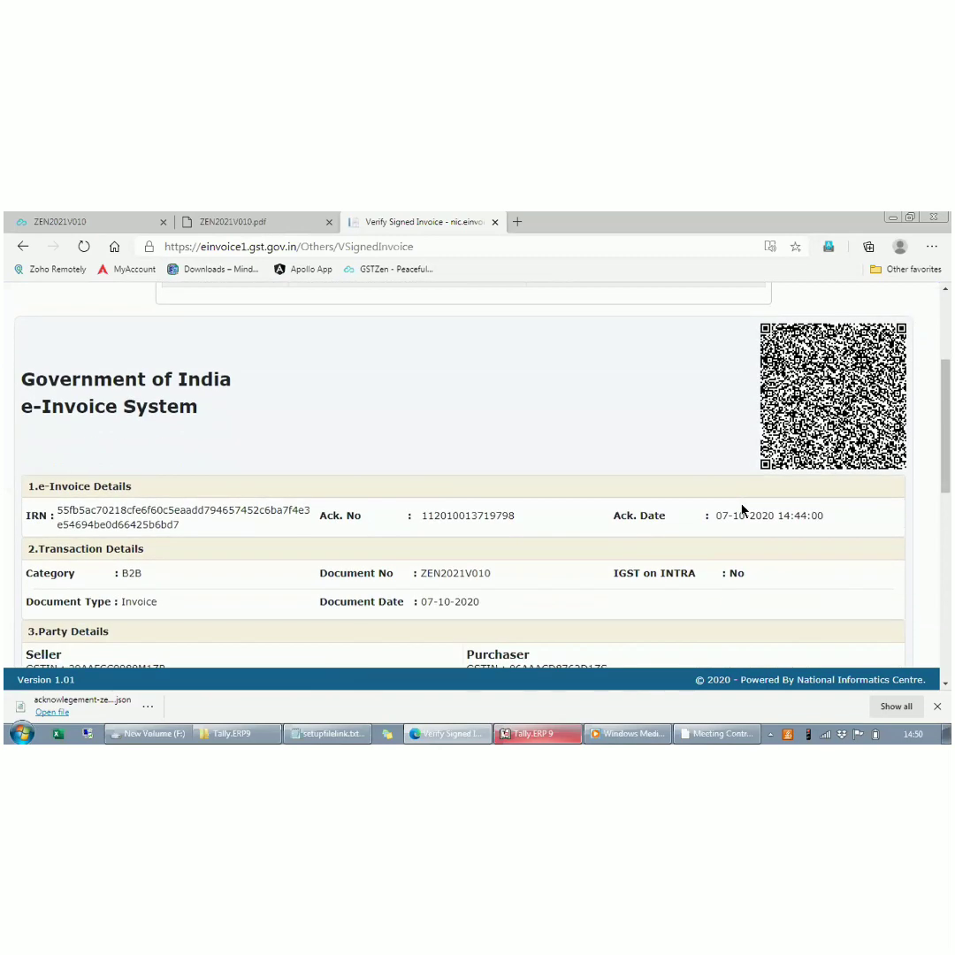
{"action": "scroll", "coordinate": [742, 510], "scroll_direction": "down", "scroll_amount": 2}
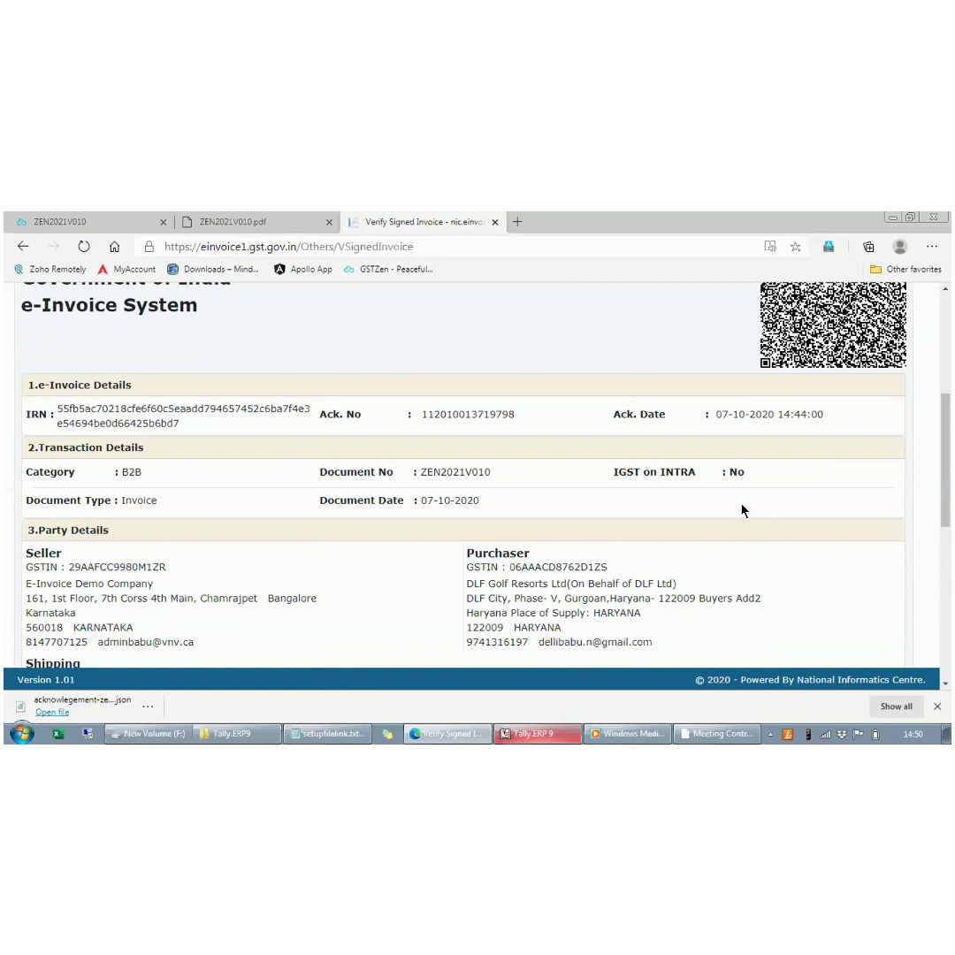
{"action": "scroll", "coordinate": [742, 510], "scroll_direction": "down", "scroll_amount": 1}
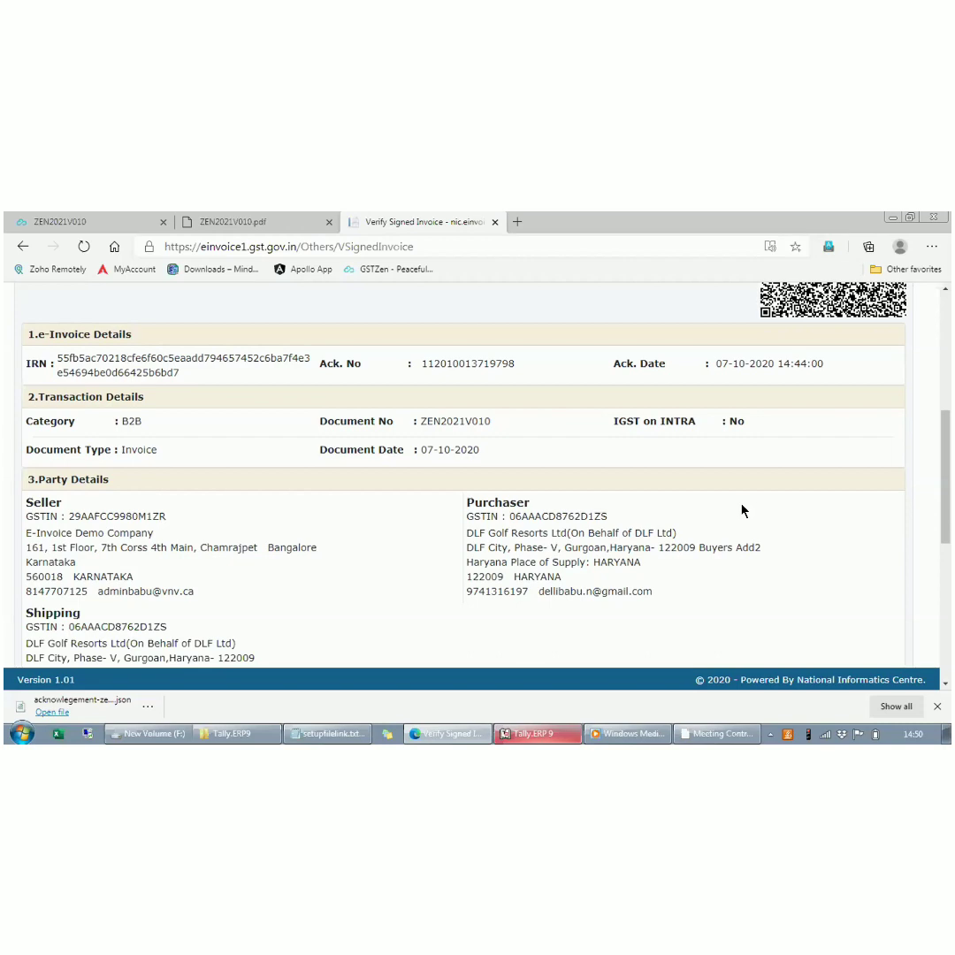
{"action": "scroll", "coordinate": [743, 510], "scroll_direction": "down", "scroll_amount": 2}
{"action": "scroll", "coordinate": [742, 510], "scroll_direction": "up", "scroll_amount": 4}
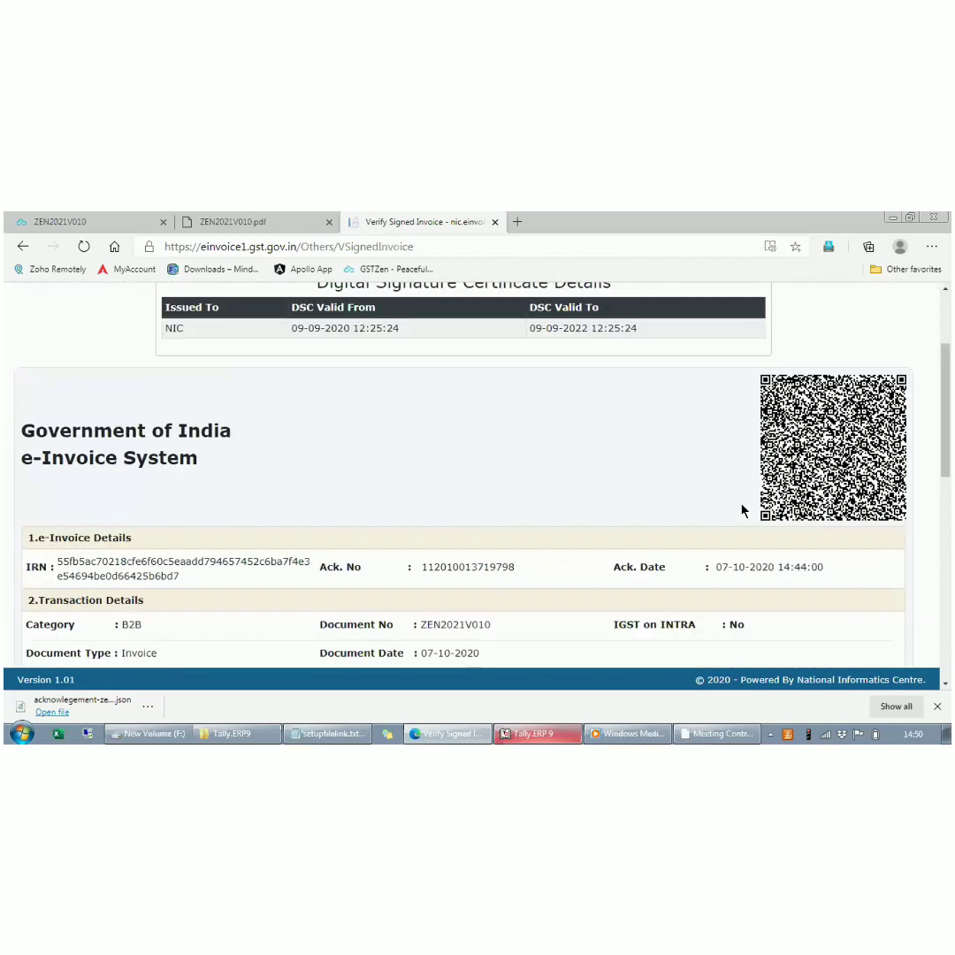
{"action": "scroll", "coordinate": [743, 510], "scroll_direction": "up", "scroll_amount": 2}
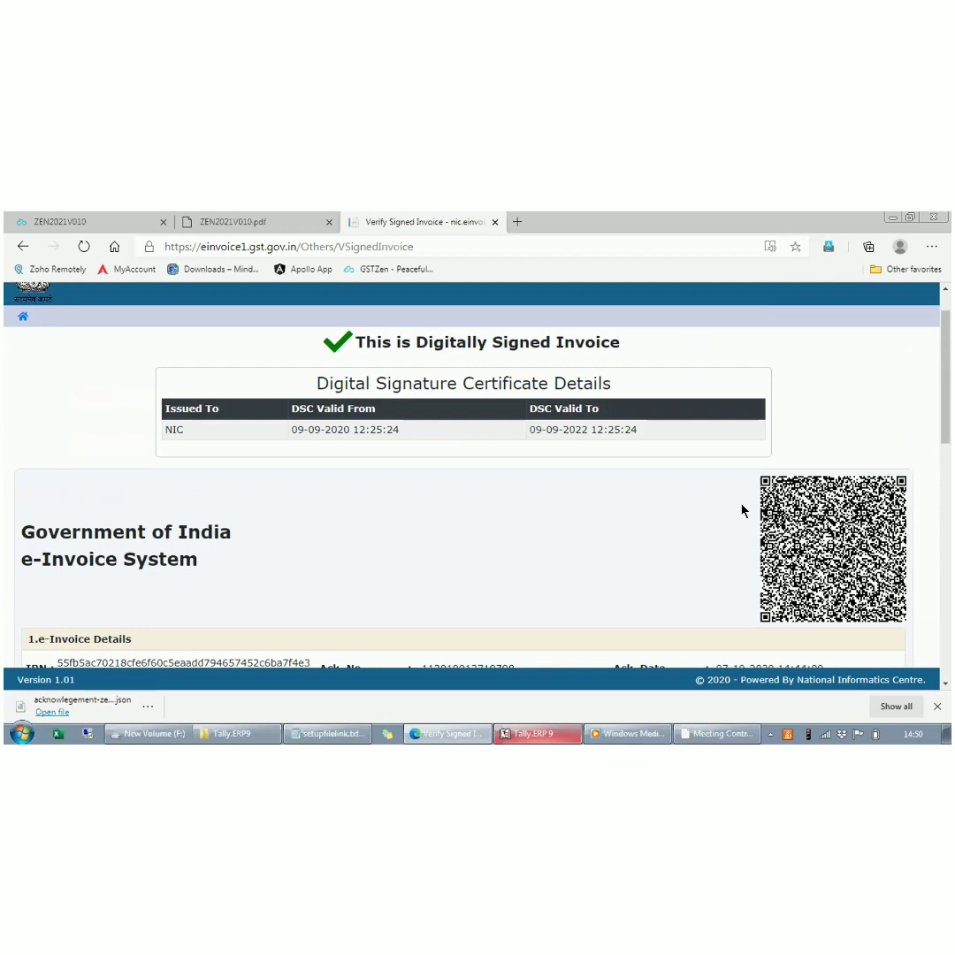
{"action": "scroll", "coordinate": [742, 510], "scroll_direction": "down", "scroll_amount": 3}
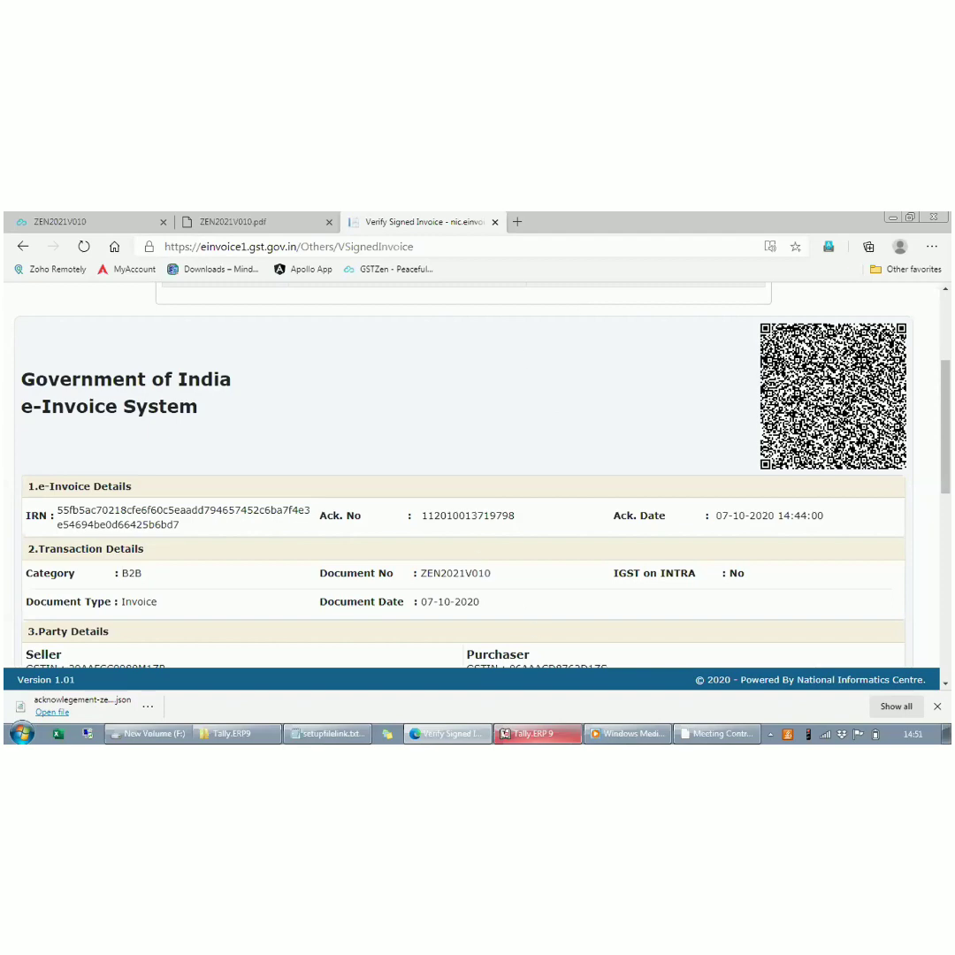
- Switch to Tally.ERP 9, reopen voucher ZEN2021V010 and choose to provide its GST/e-Way Bill details
{"action": "left_click", "coordinate": [532, 733]}
{"action": "key", "text": "Return"}
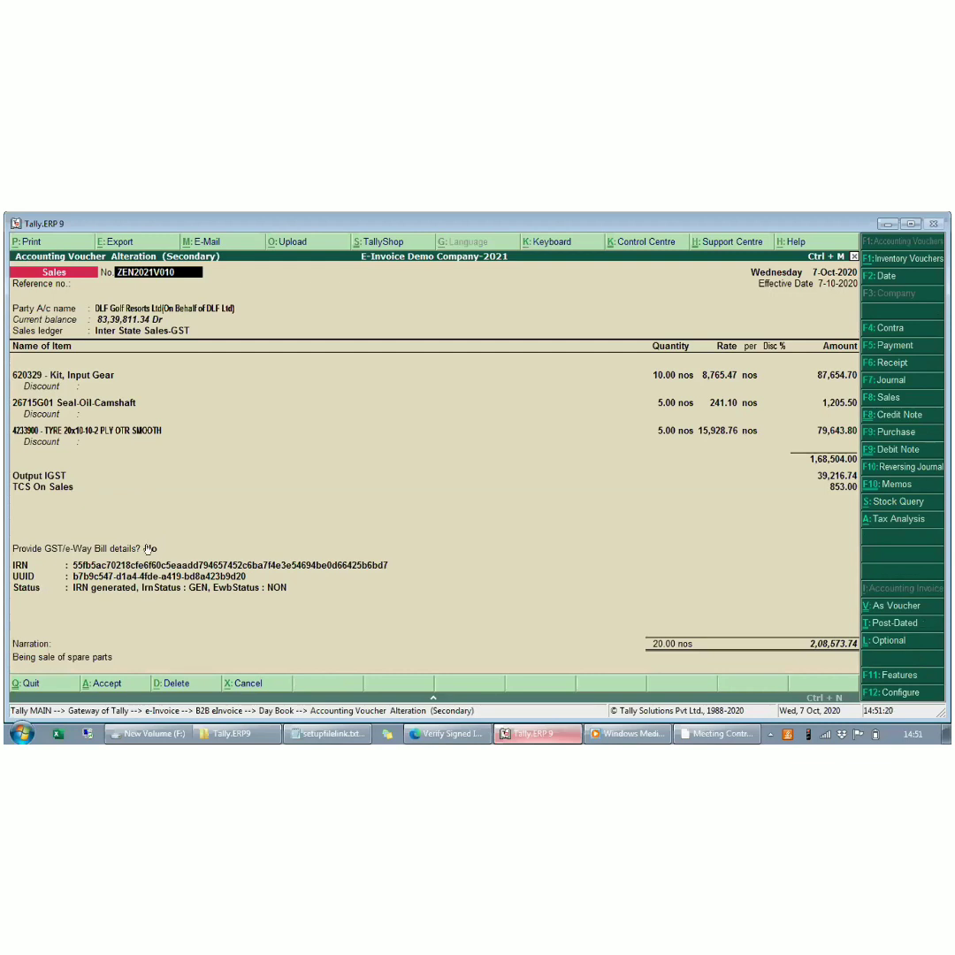
{"action": "left_click", "coordinate": [149, 548]}
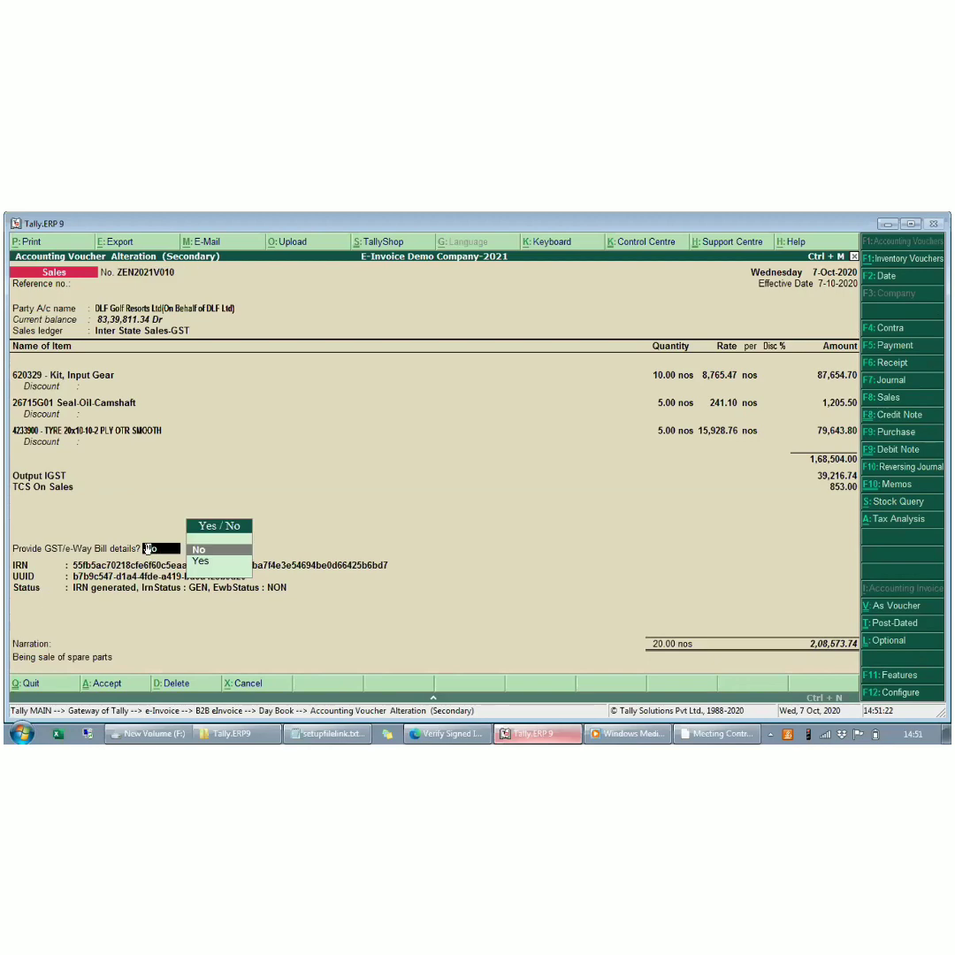
{"action": "key", "text": "Return"}
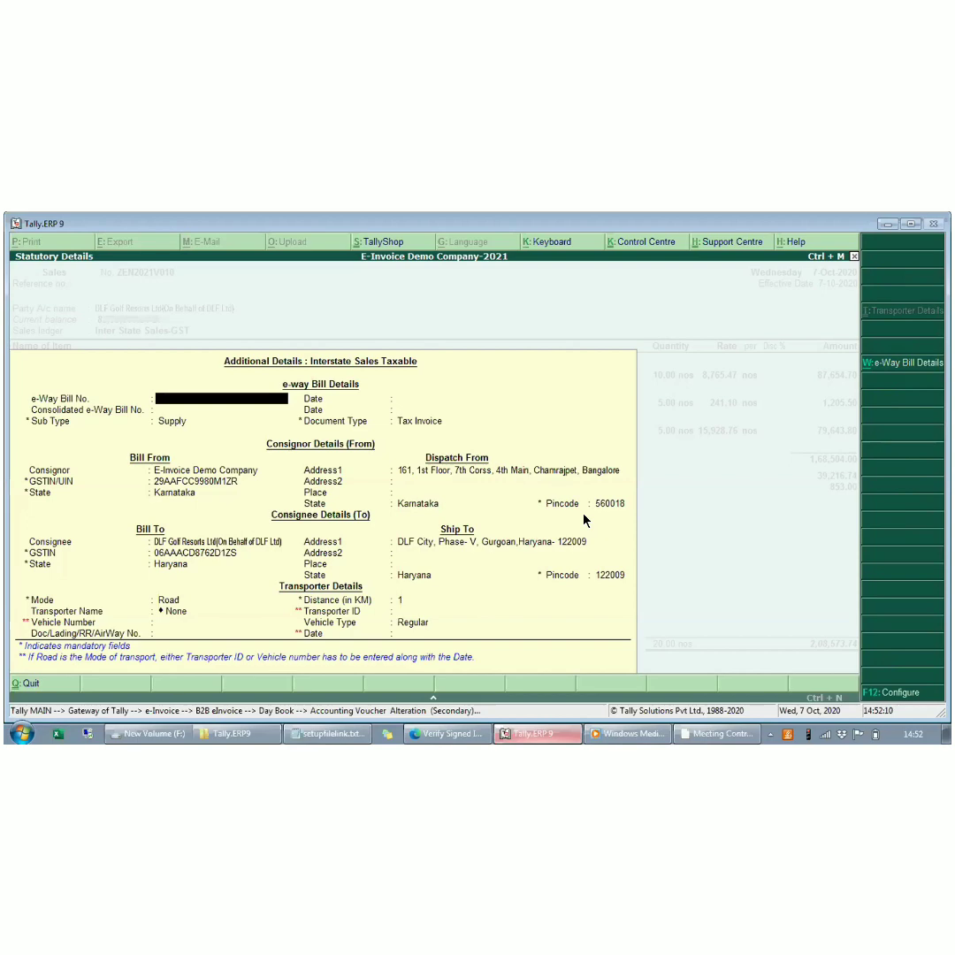
- Keep Road as the transport mode with a distance of 1 km, no transporter and a blank transporter ID
{"action": "left_click", "coordinate": [171, 601]}
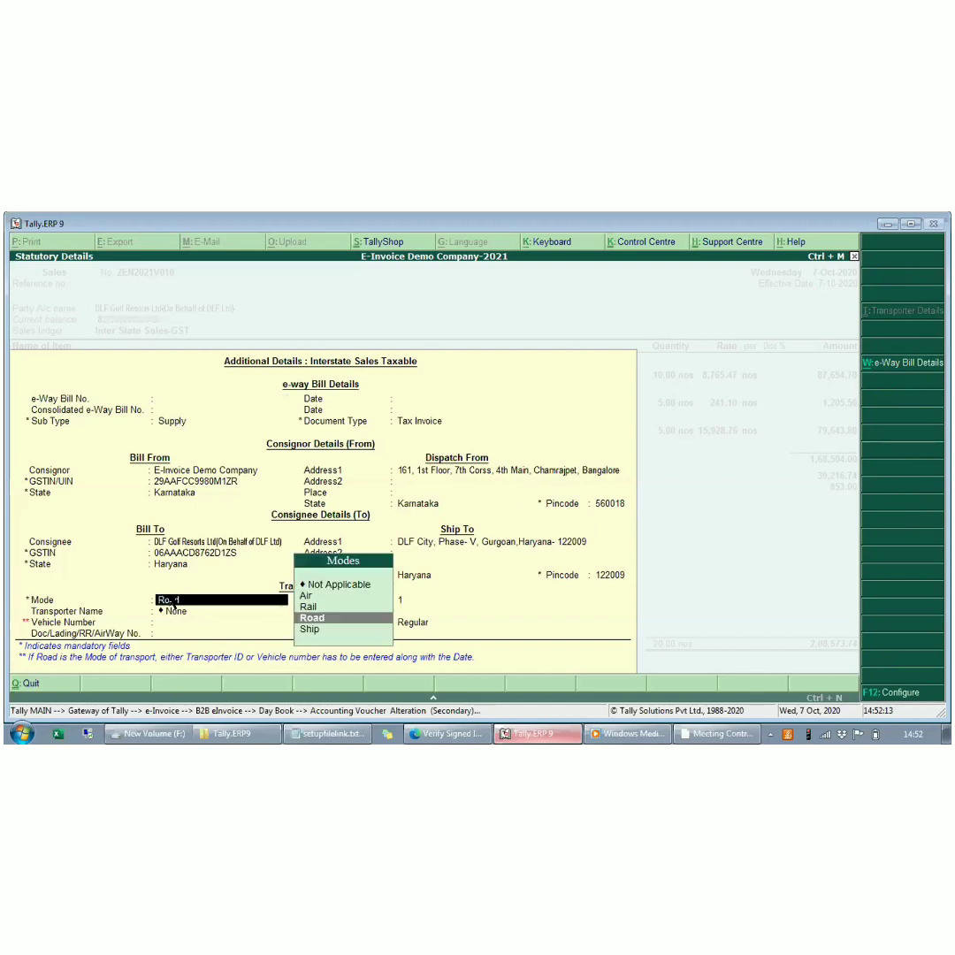
{"action": "key", "text": "Return"}
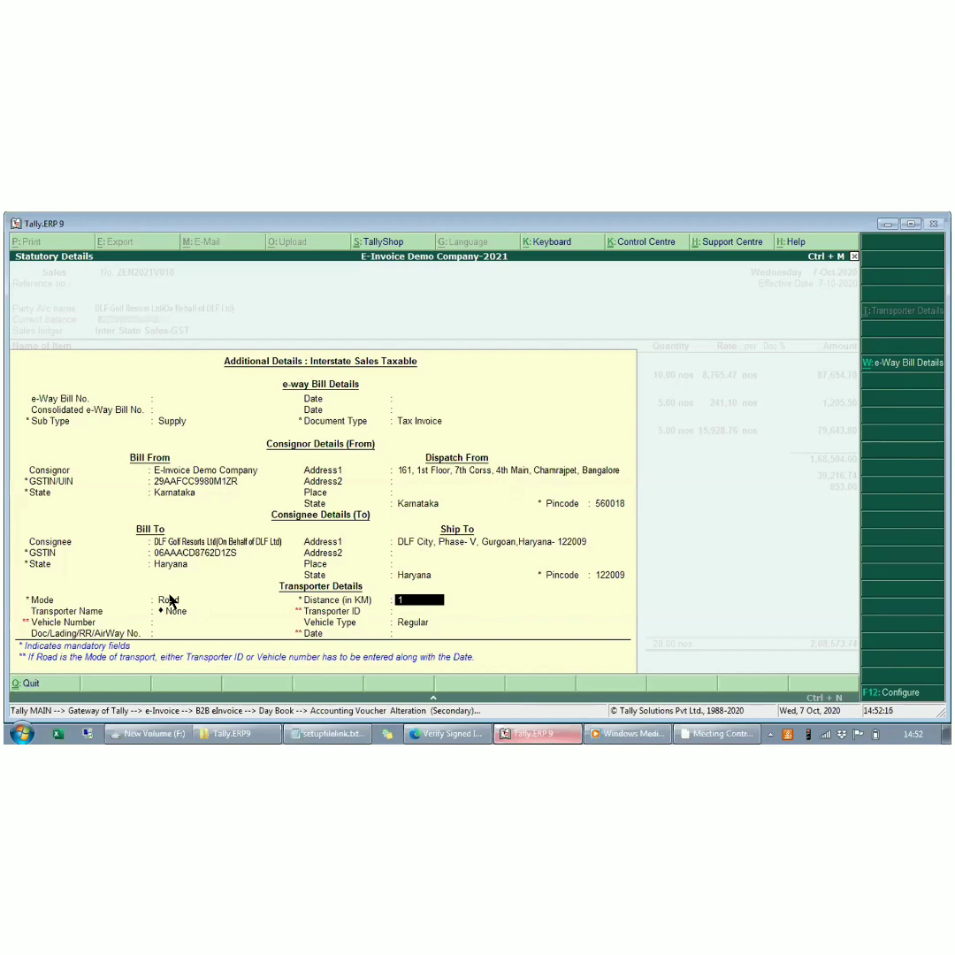
{"action": "left_click", "coordinate": [172, 600]}
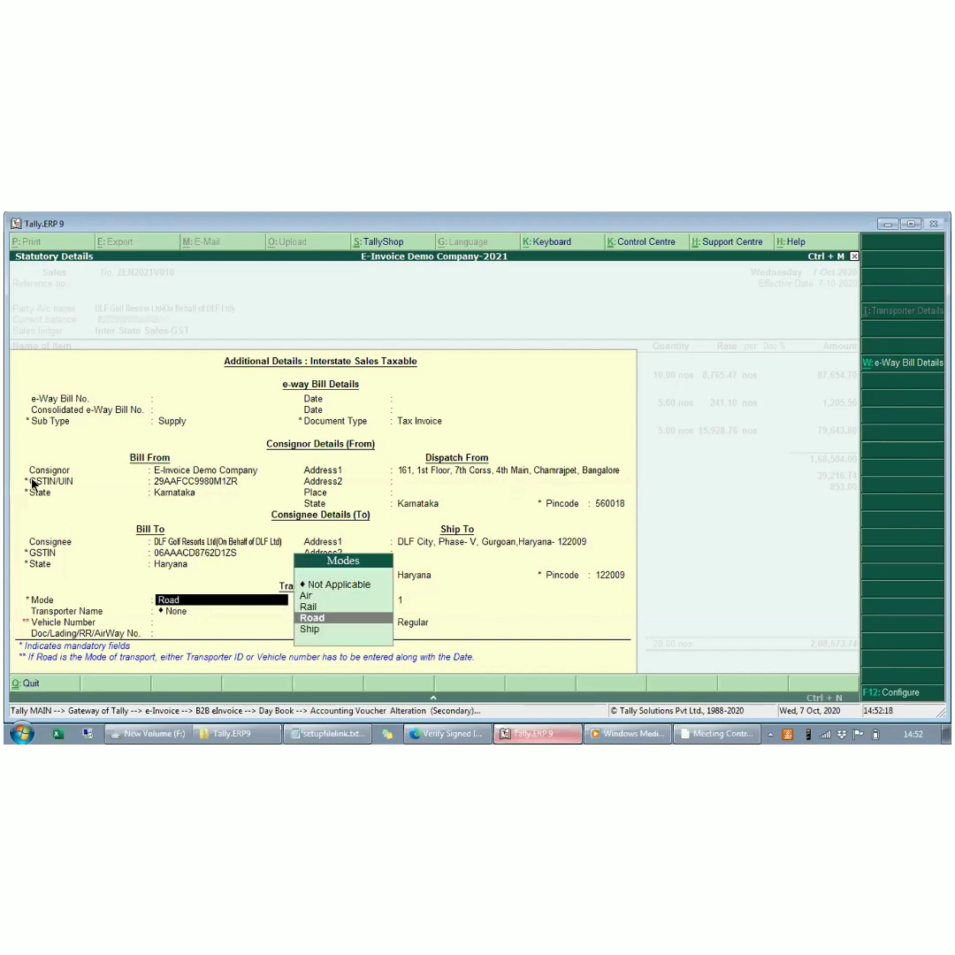
{"action": "key", "text": "Return"}
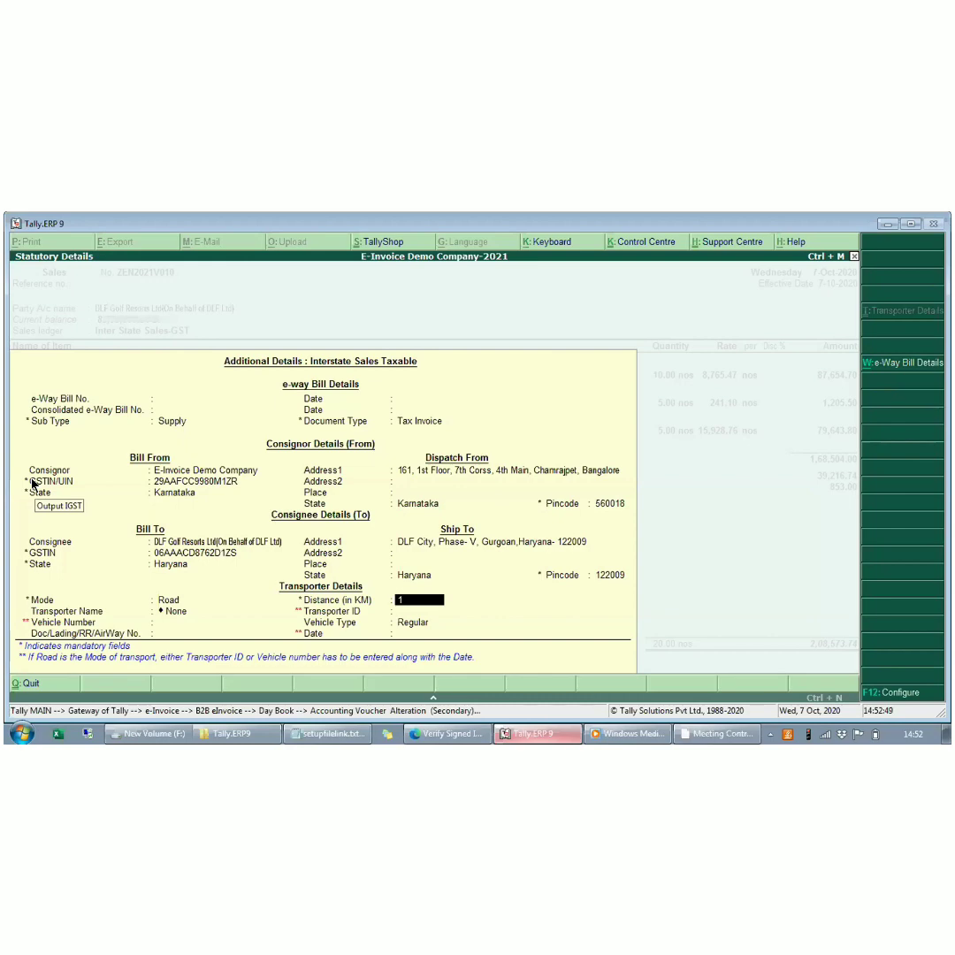
{"action": "key", "text": "Return"}
{"action": "key", "text": "Return"}
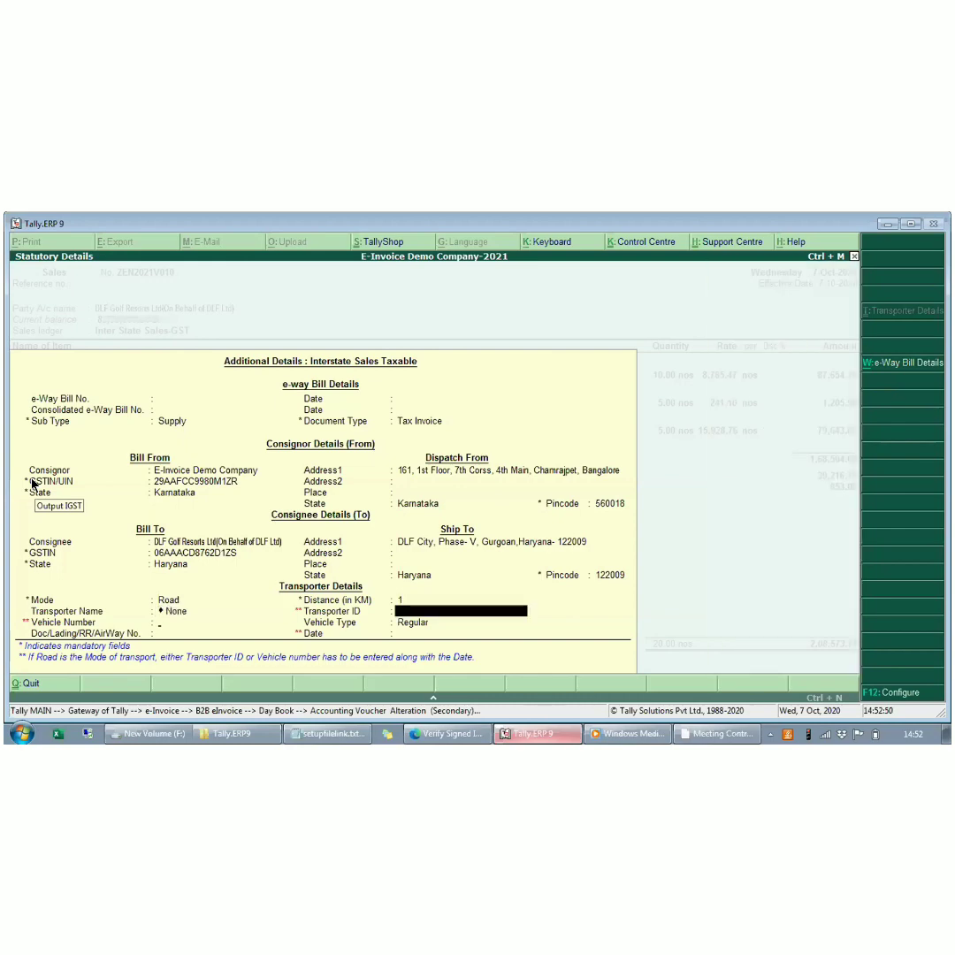
{"action": "key", "text": "Return"}
{"action": "type", "text": "KA0"}
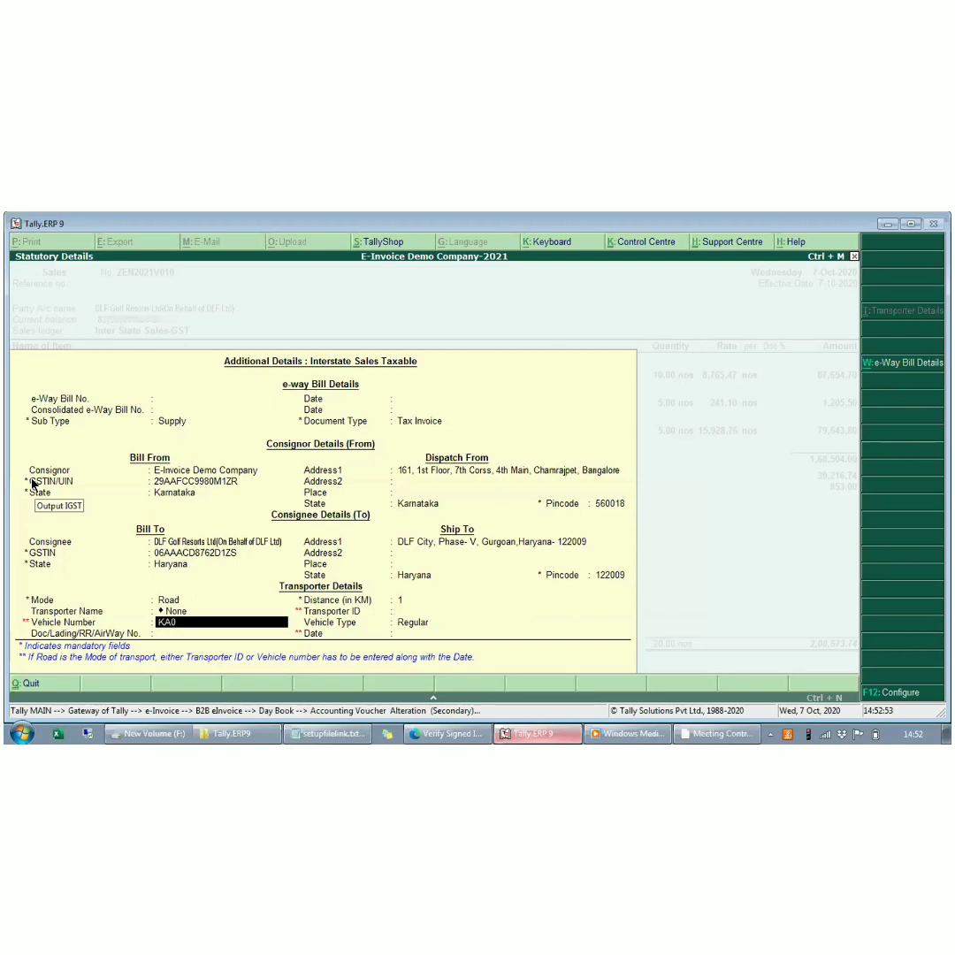
{"action": "type", "text": "4EY9719"}
{"action": "key", "text": "Return"}
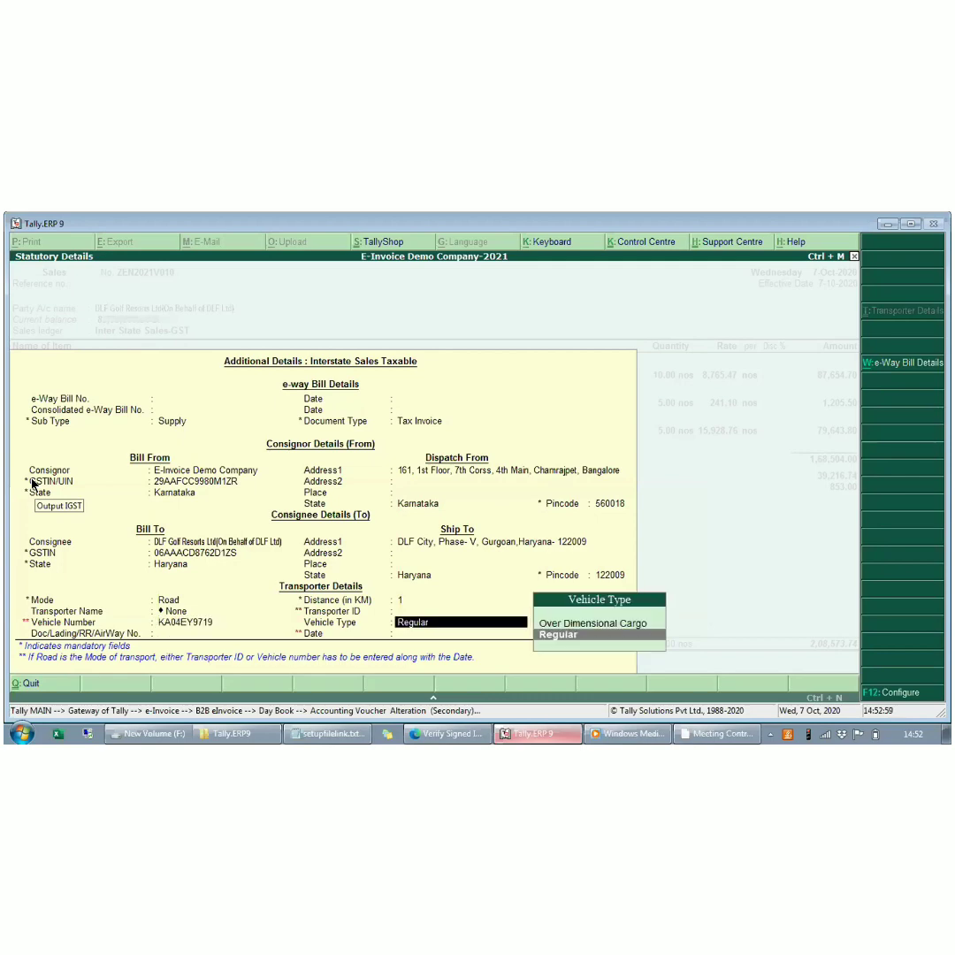
{"action": "key", "text": "Return"}
{"action": "key", "text": "Return"}
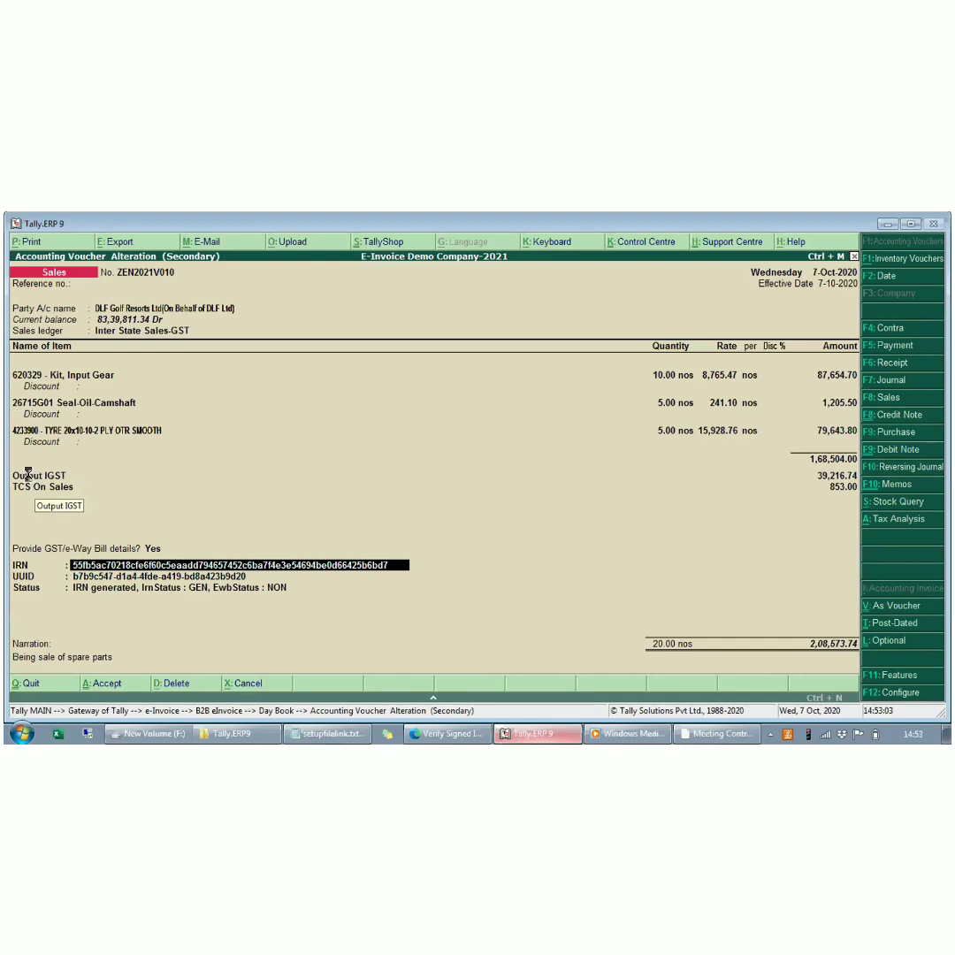
{"action": "key", "text": "ctrl+a"}
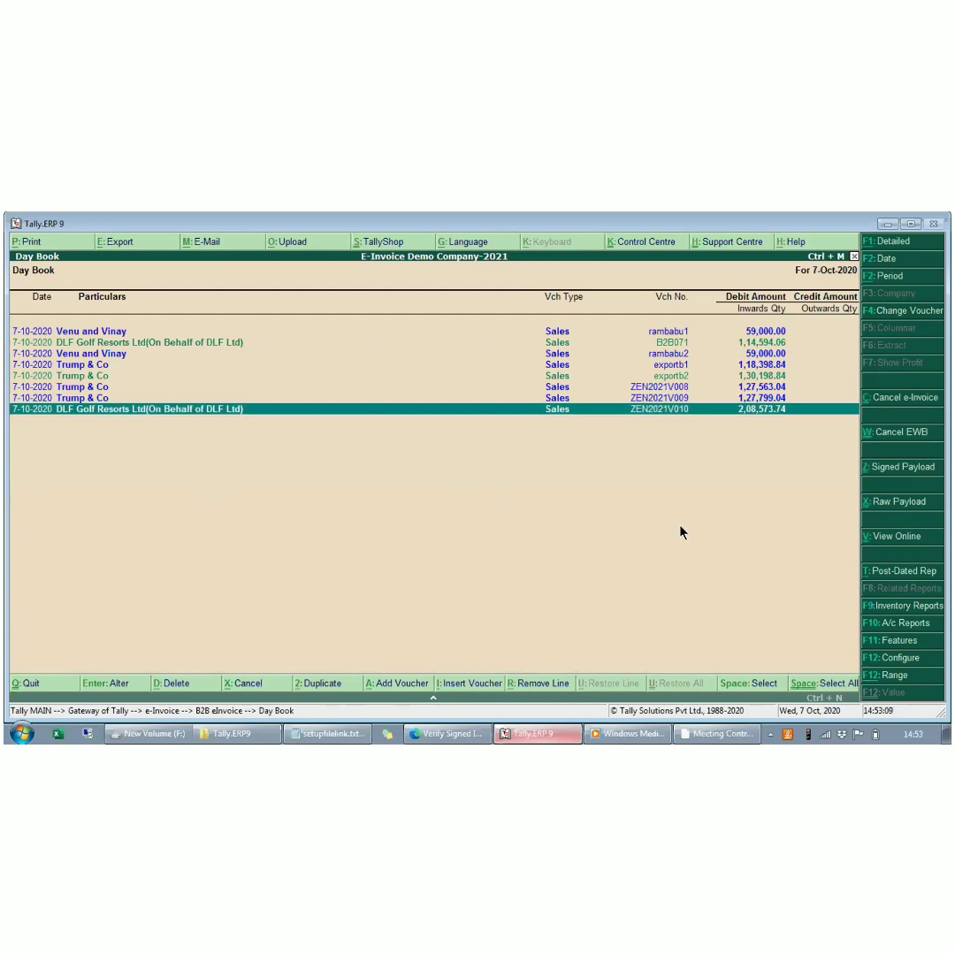
- Check the e-invoice status of voucher ZEN2021V010 in the e-Invoice Register, and generate its e-Way Bill
{"action": "key", "text": "Escape"}
{"action": "key", "text": "Return"}
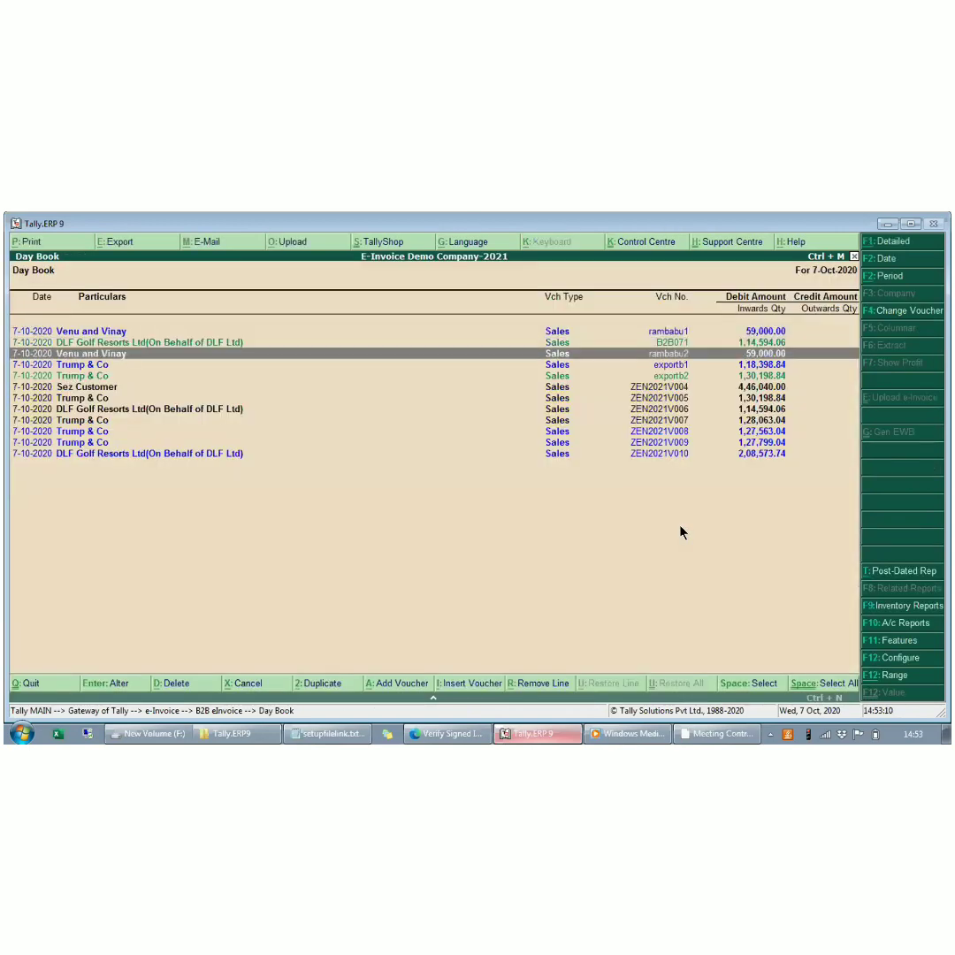
{"action": "key", "text": "End"}
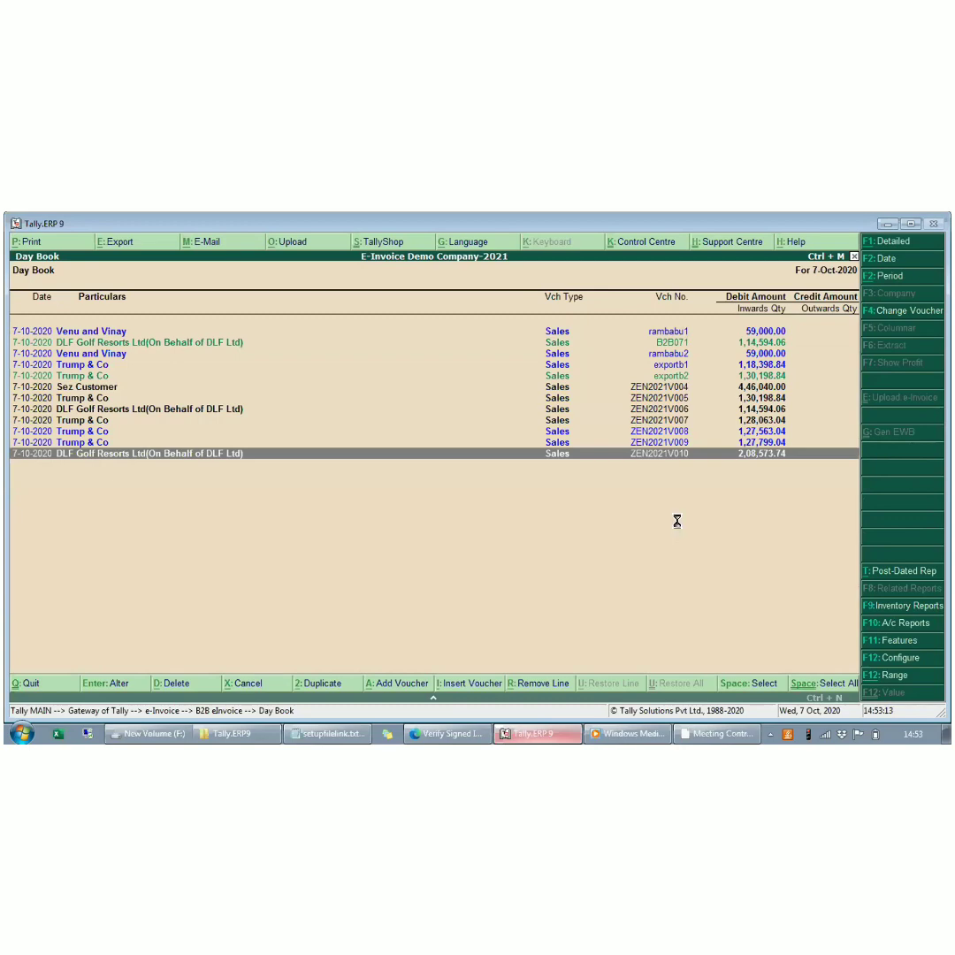
{"action": "key", "text": "Return"}
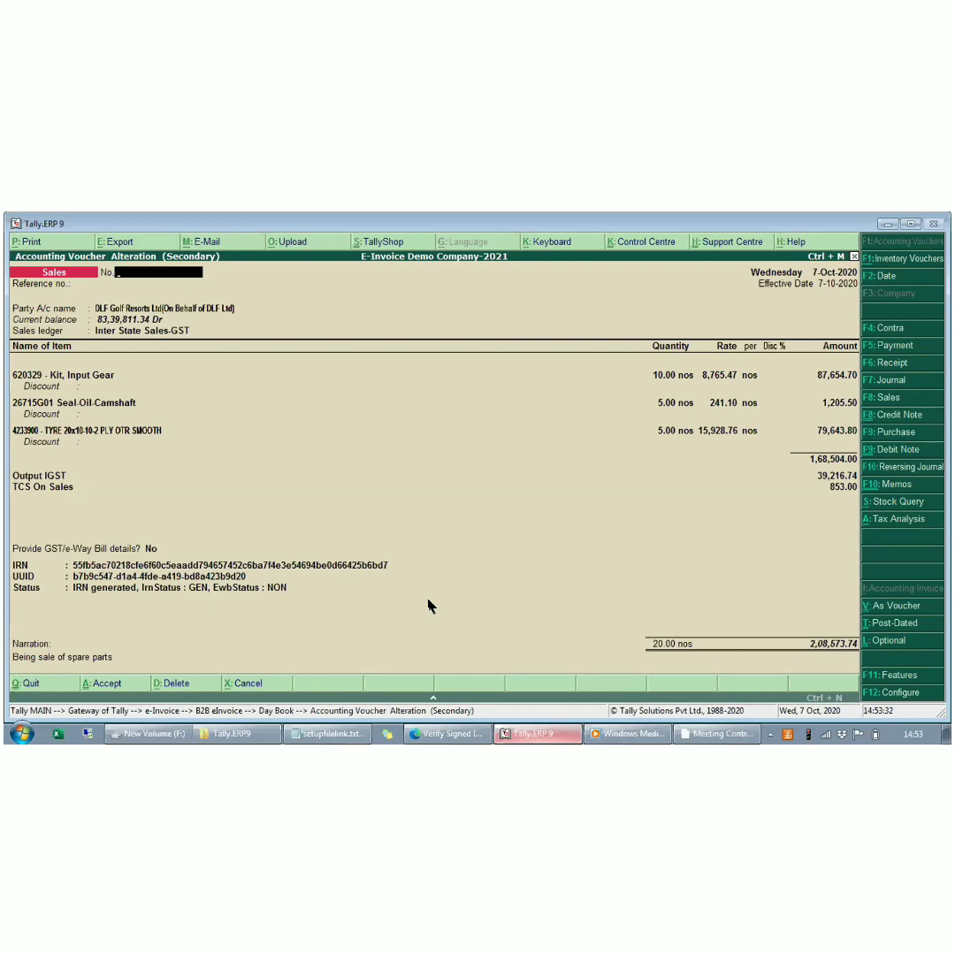
{"action": "key", "text": "Escape"}
{"action": "key", "text": "Return"}
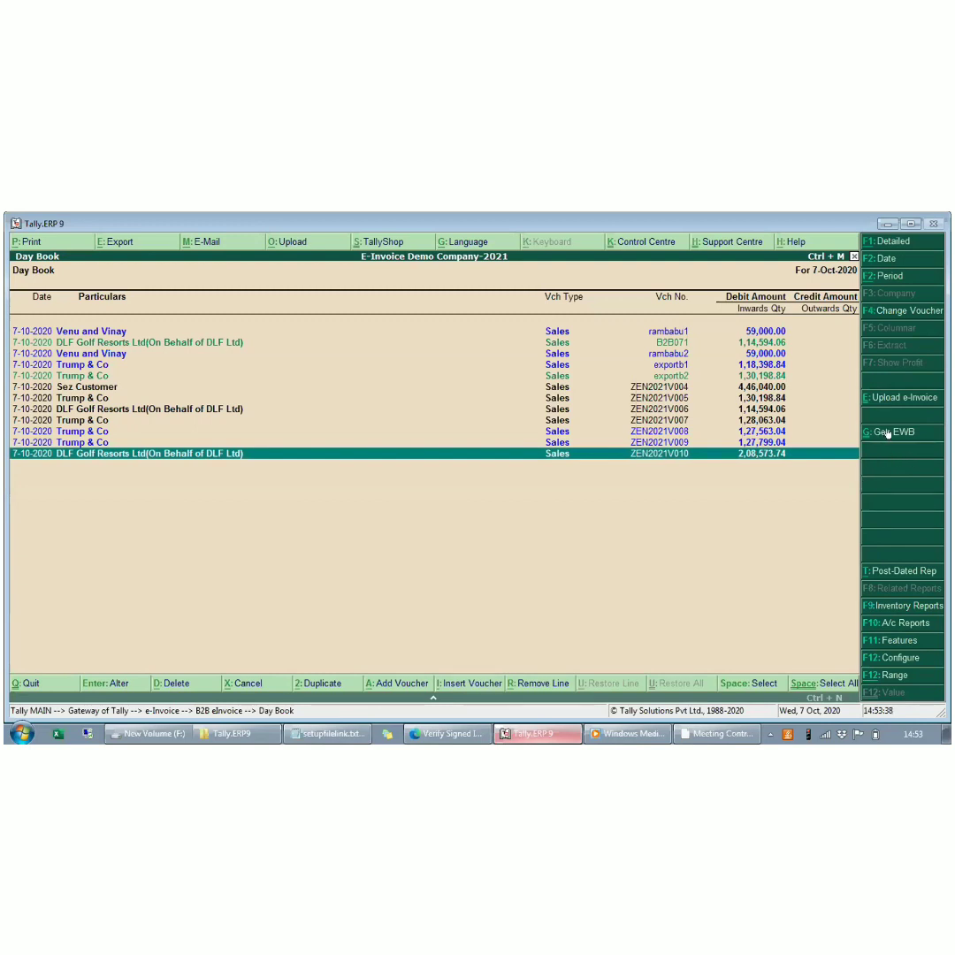
{"action": "left_click", "coordinate": [901, 432]}
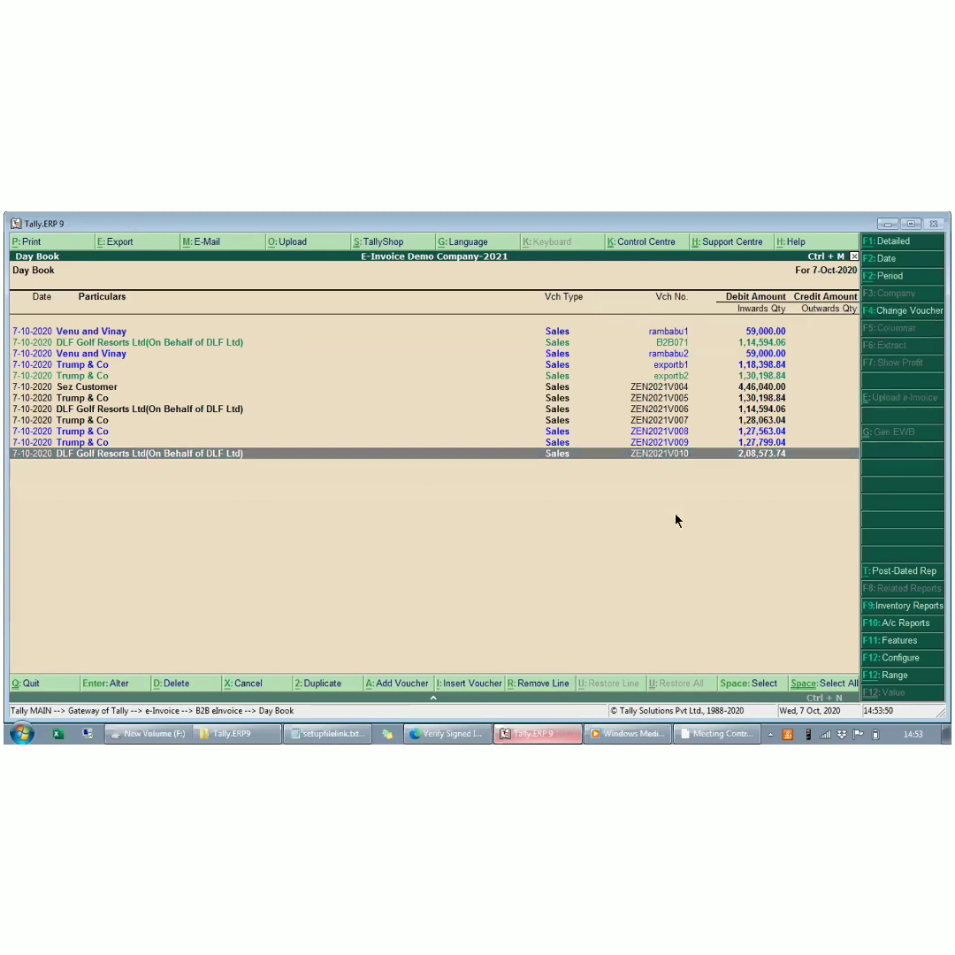
- Reopen voucher ZEN2021V010 and review its status and the generated number and date in its GST/e-Way Bill details
{"action": "key", "text": "Up"}
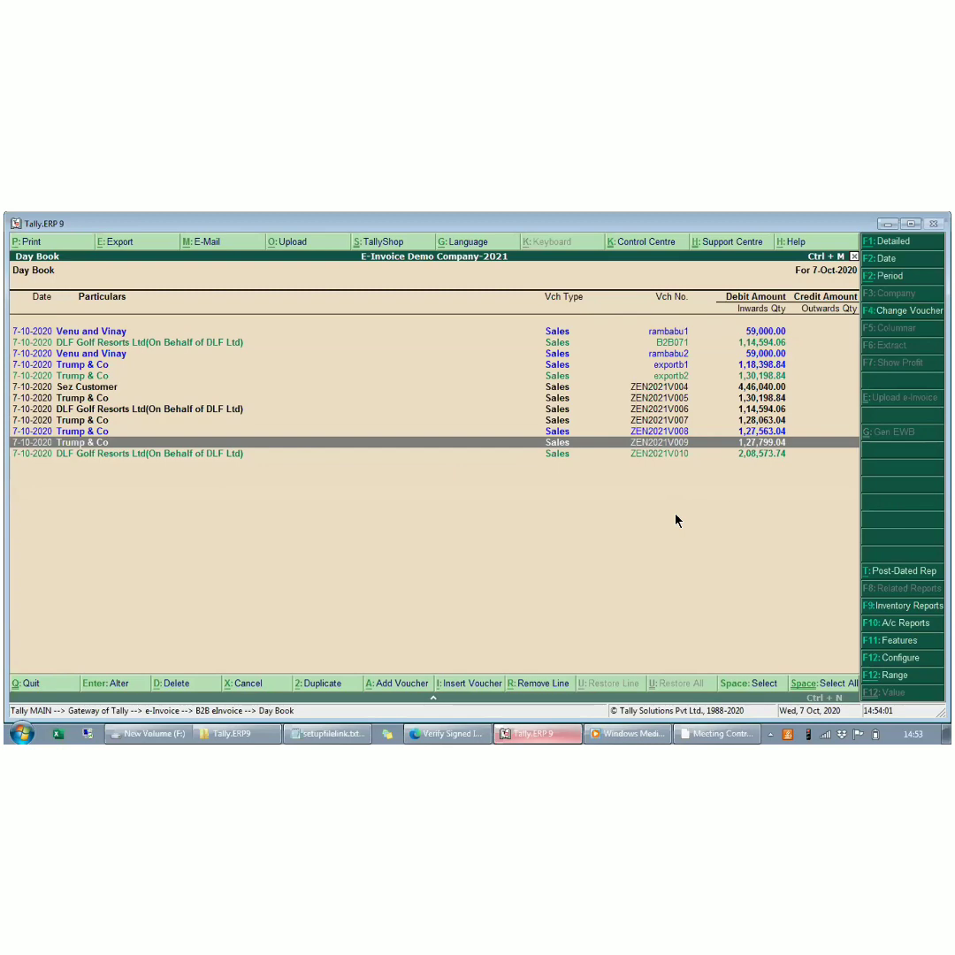
{"action": "key", "text": "Down"}
{"action": "key", "text": "Return"}
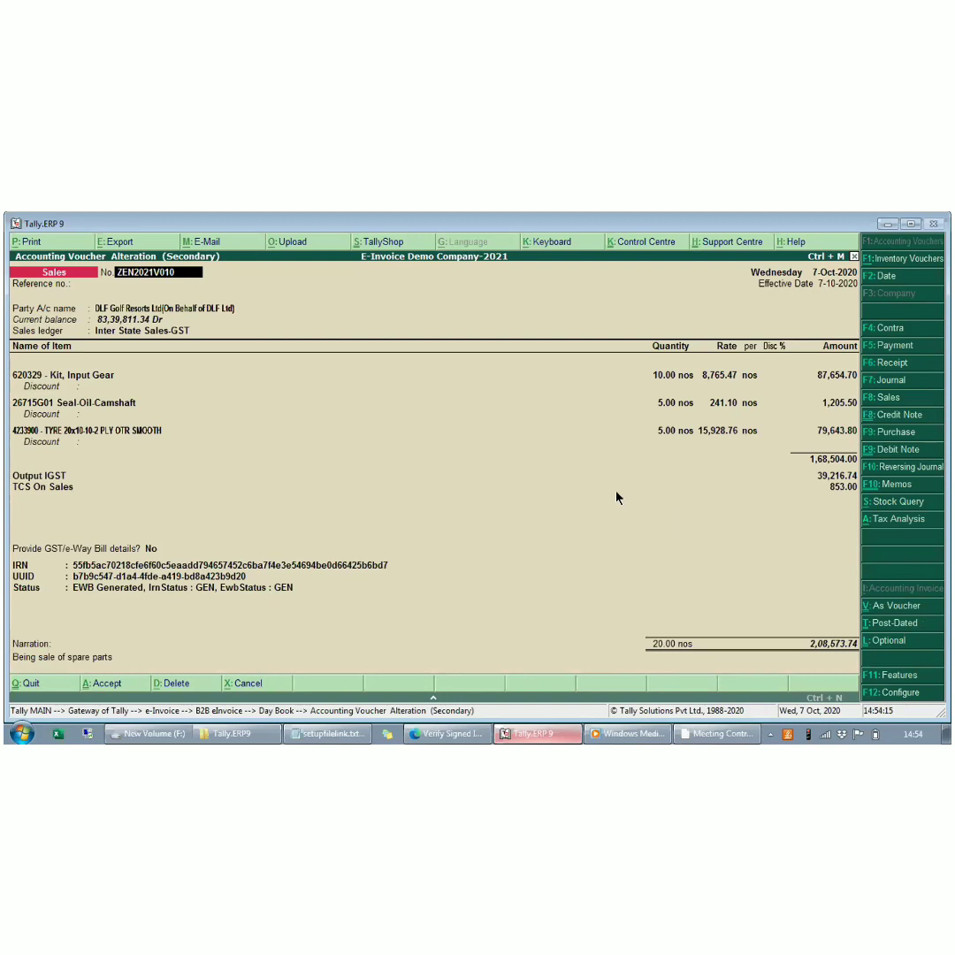
{"action": "left_click", "coordinate": [150, 548]}
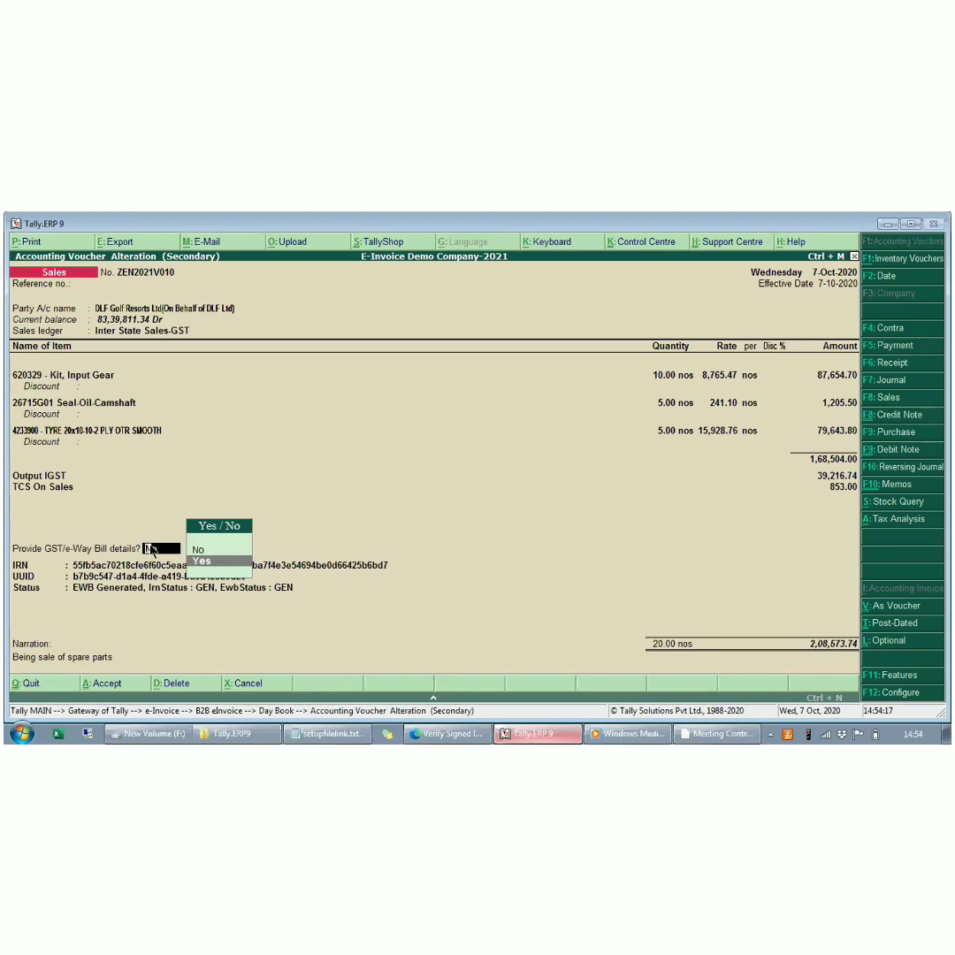
{"action": "key", "text": "Return"}
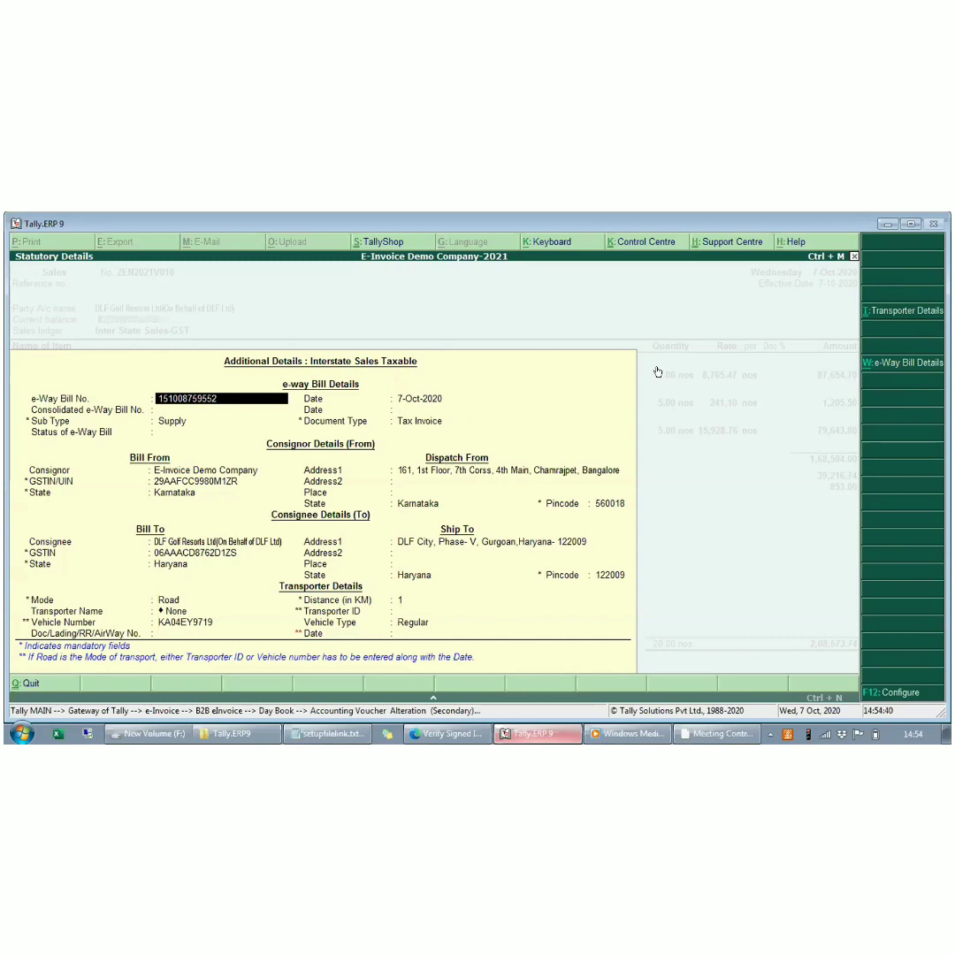
{"action": "key", "text": "ctrl+a"}
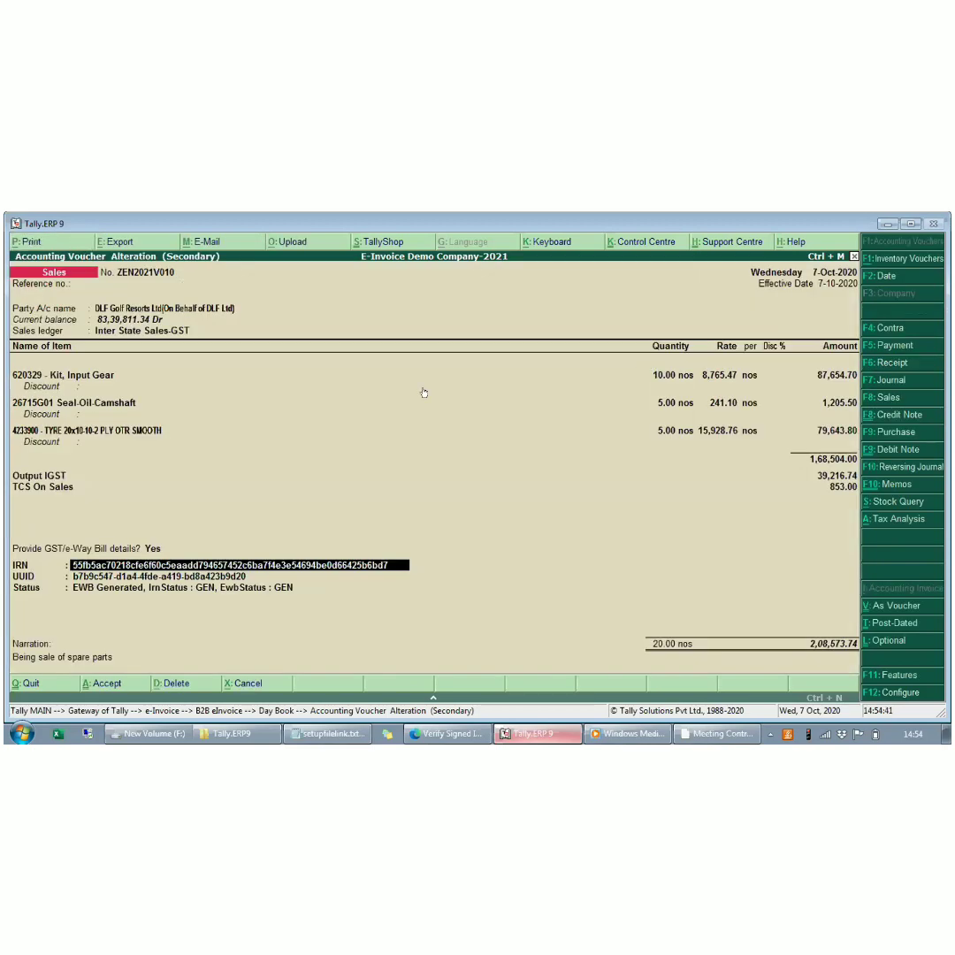
- Preview the printed invoice of ZEN2021V010 and examine its e-Way Bill number, IRN and QR code up close
{"action": "key", "text": "alt+p"}
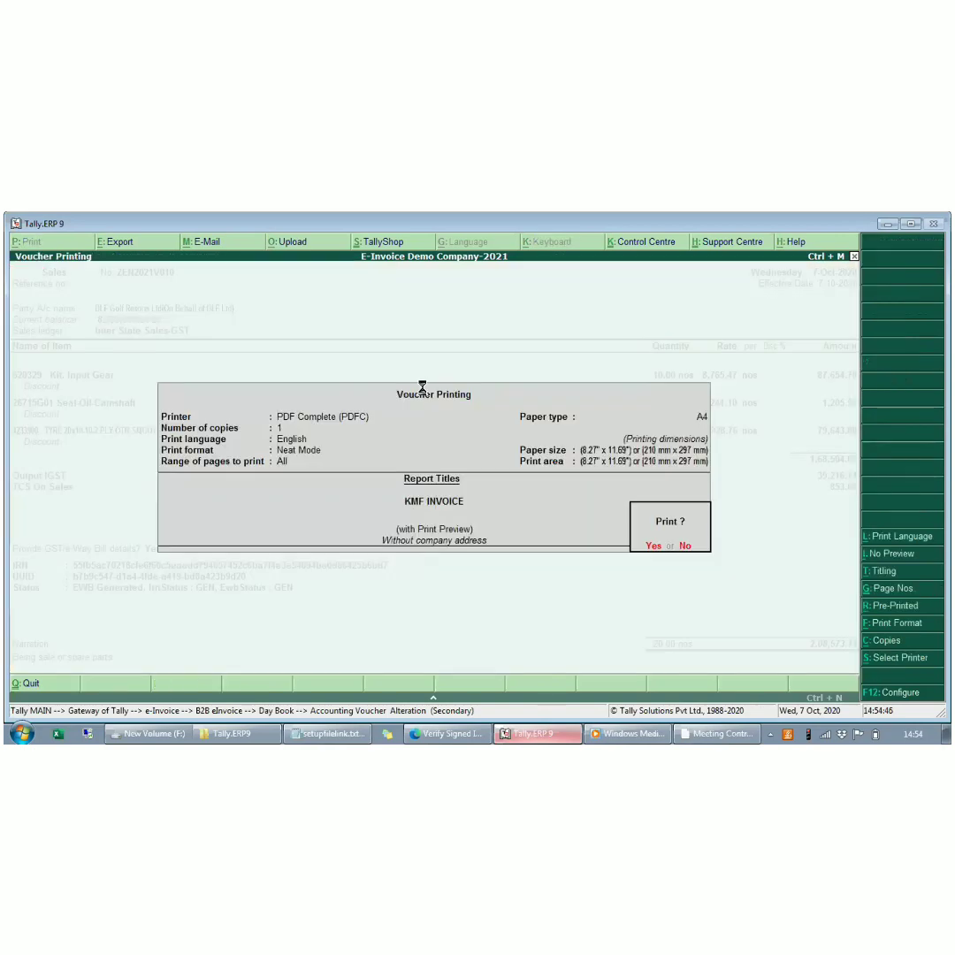
{"action": "key", "text": "Return"}
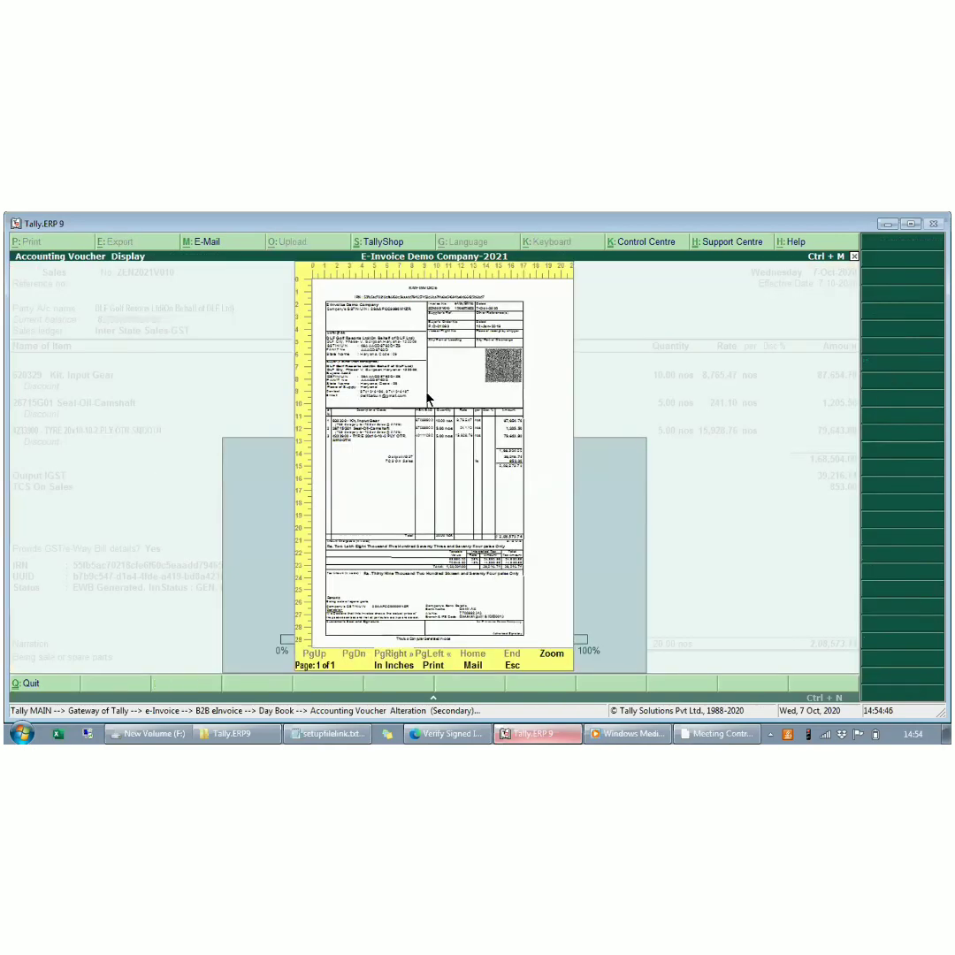
{"action": "key", "text": "alt+z"}
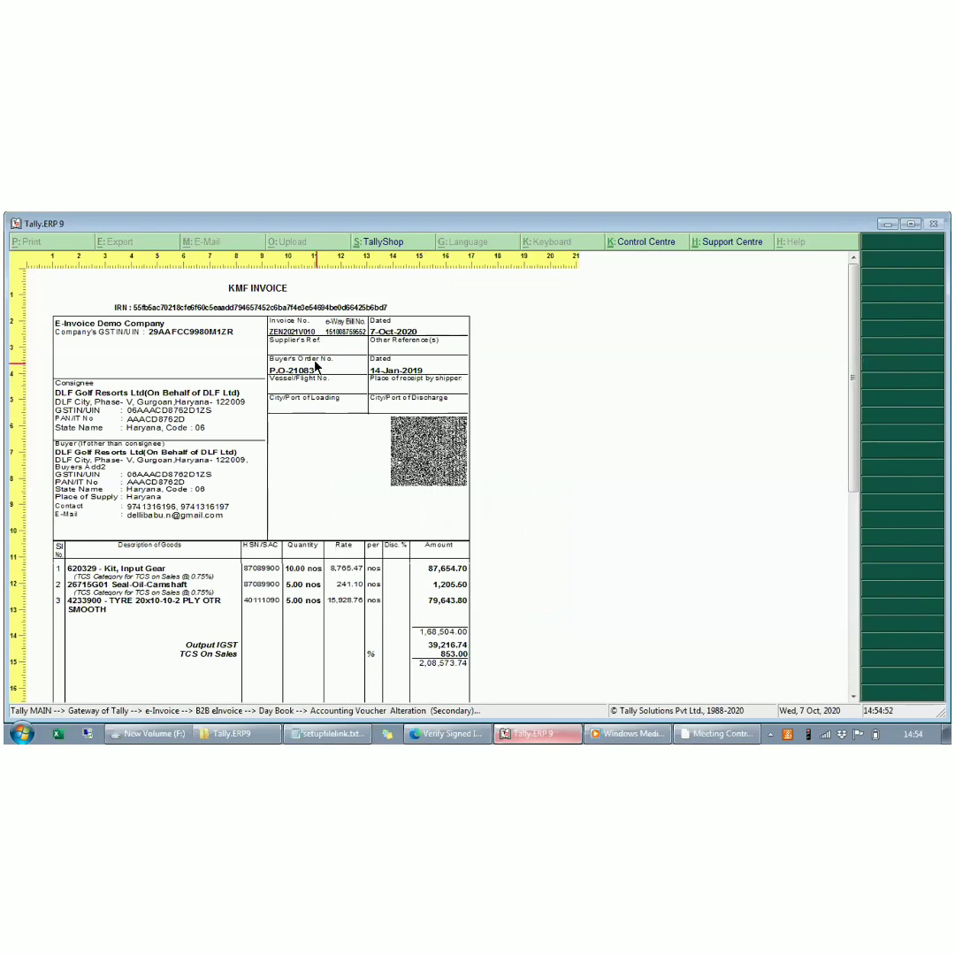
{"action": "key", "text": "plus"}
{"action": "key", "text": "plus"}
{"action": "key", "text": "plus"}
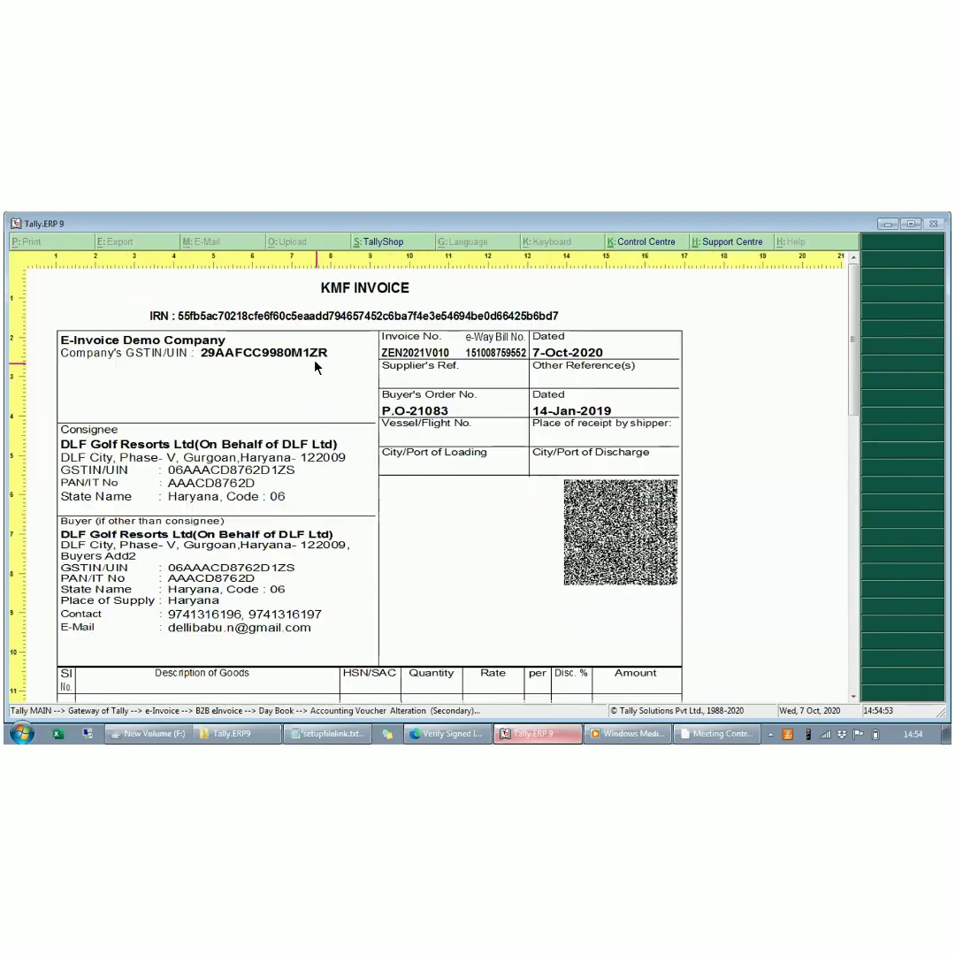
{"action": "key", "text": "plus"}
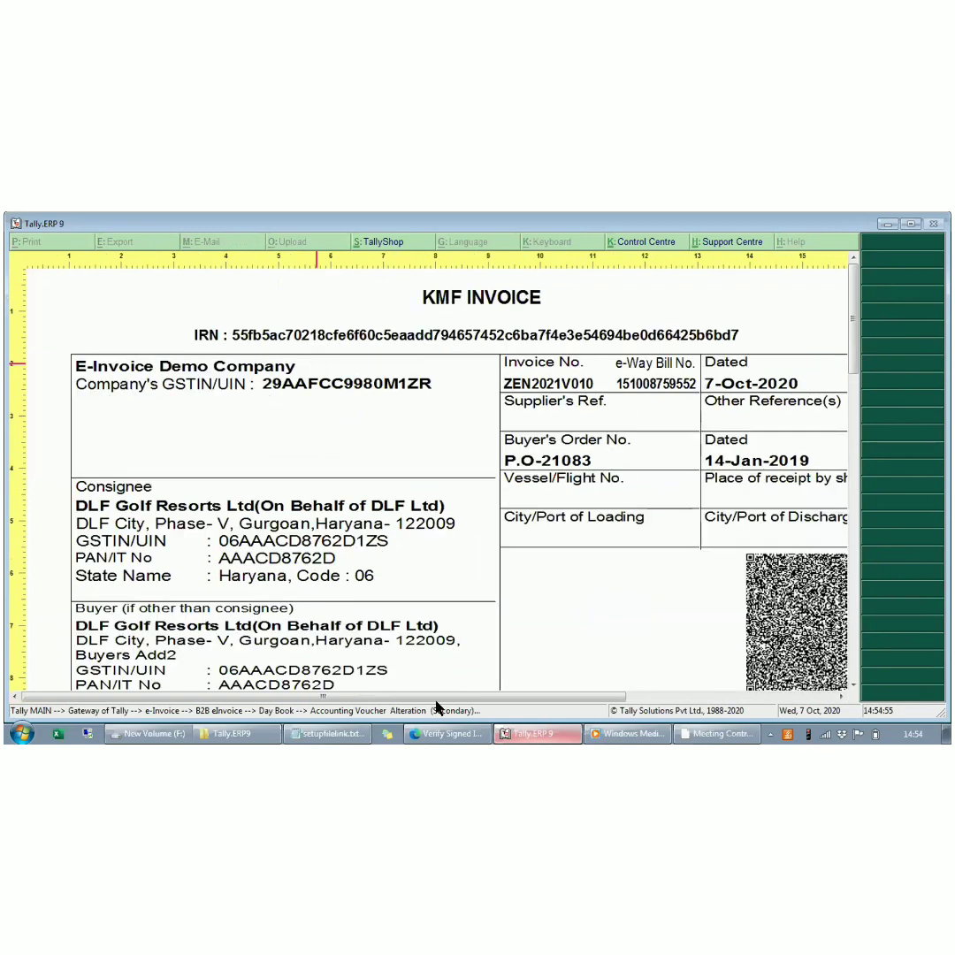
{"action": "left_click_drag", "start_coordinate": [436, 696], "coordinate": [481, 699]}
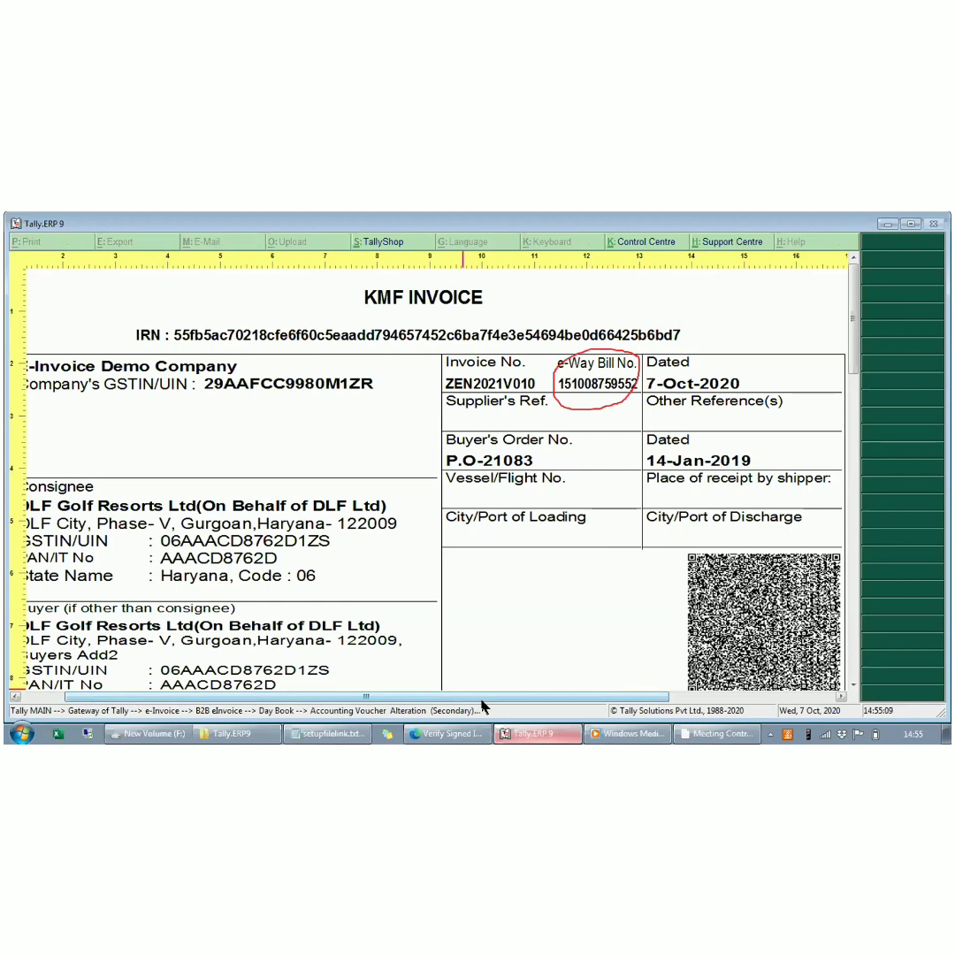
{"action": "key", "text": "Escape"}
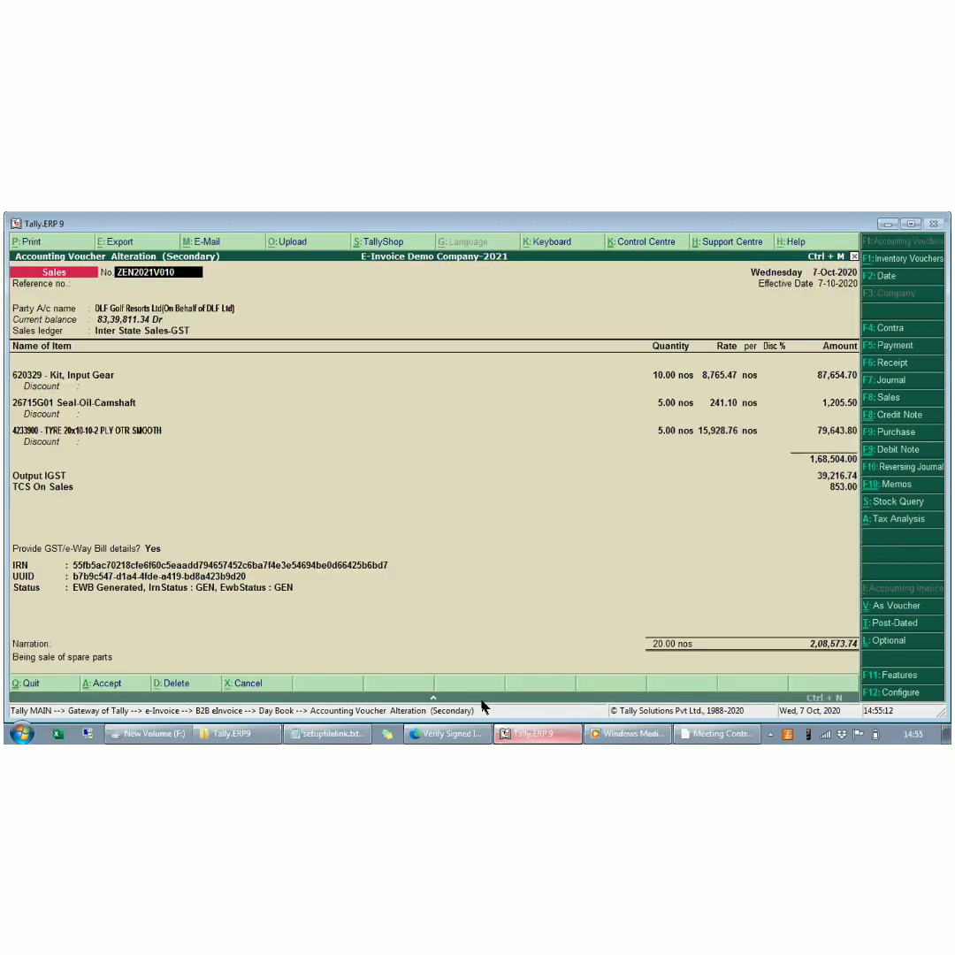
- Open the e-Invoice Generated list and cancel the e-Way Bill of voucher ZEN2021V010
{"action": "key", "text": "Escape"}
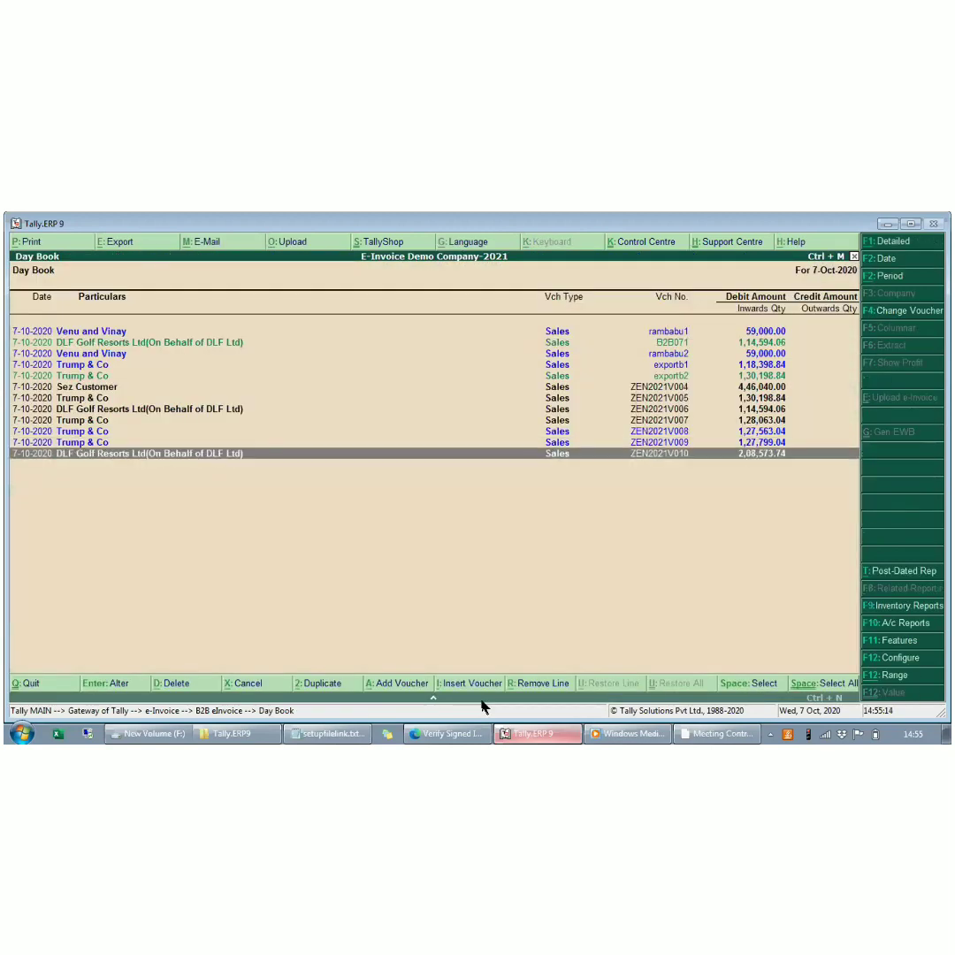
{"action": "key", "text": "Escape"}
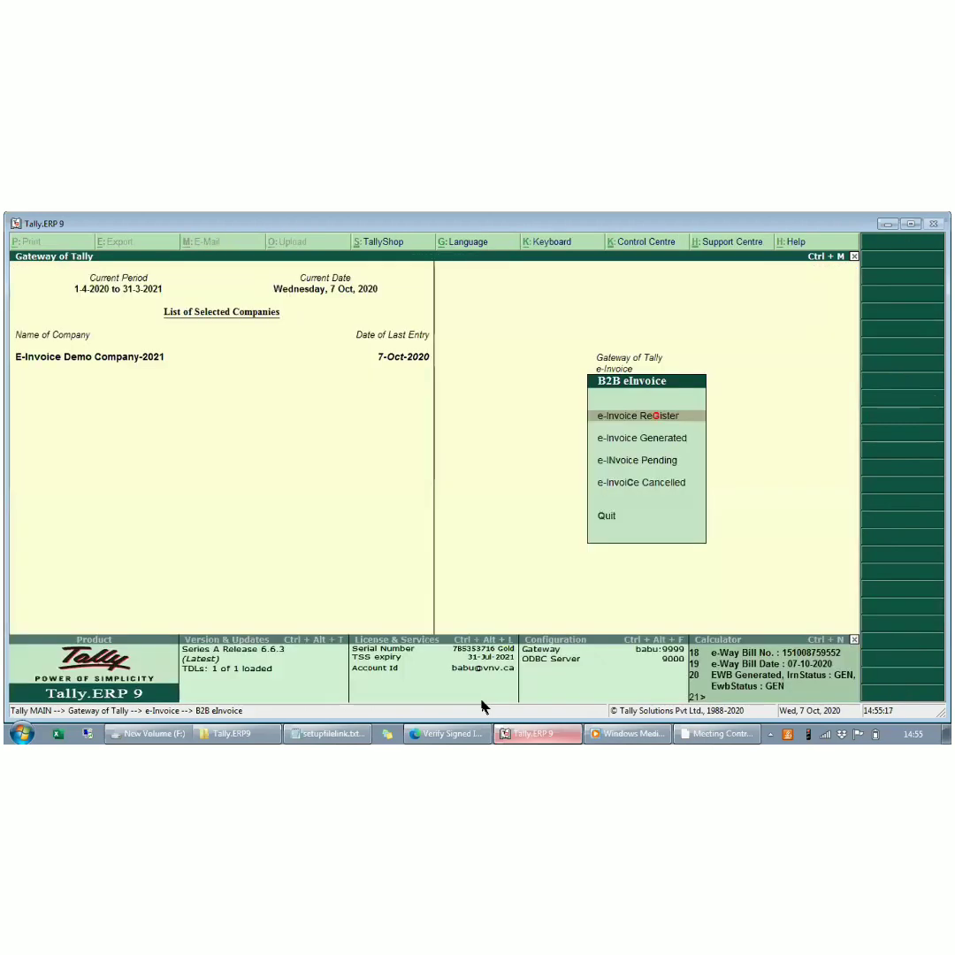
{"action": "key", "text": "Down"}
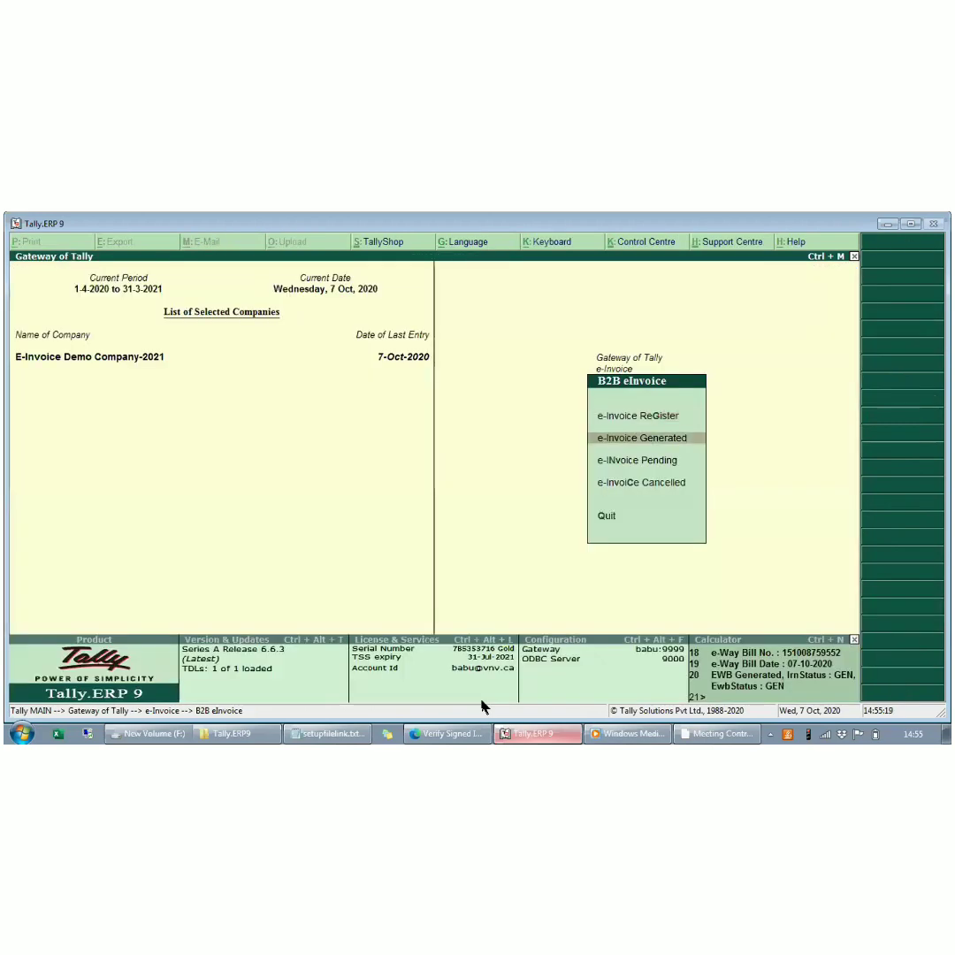
{"action": "key", "text": "Return"}
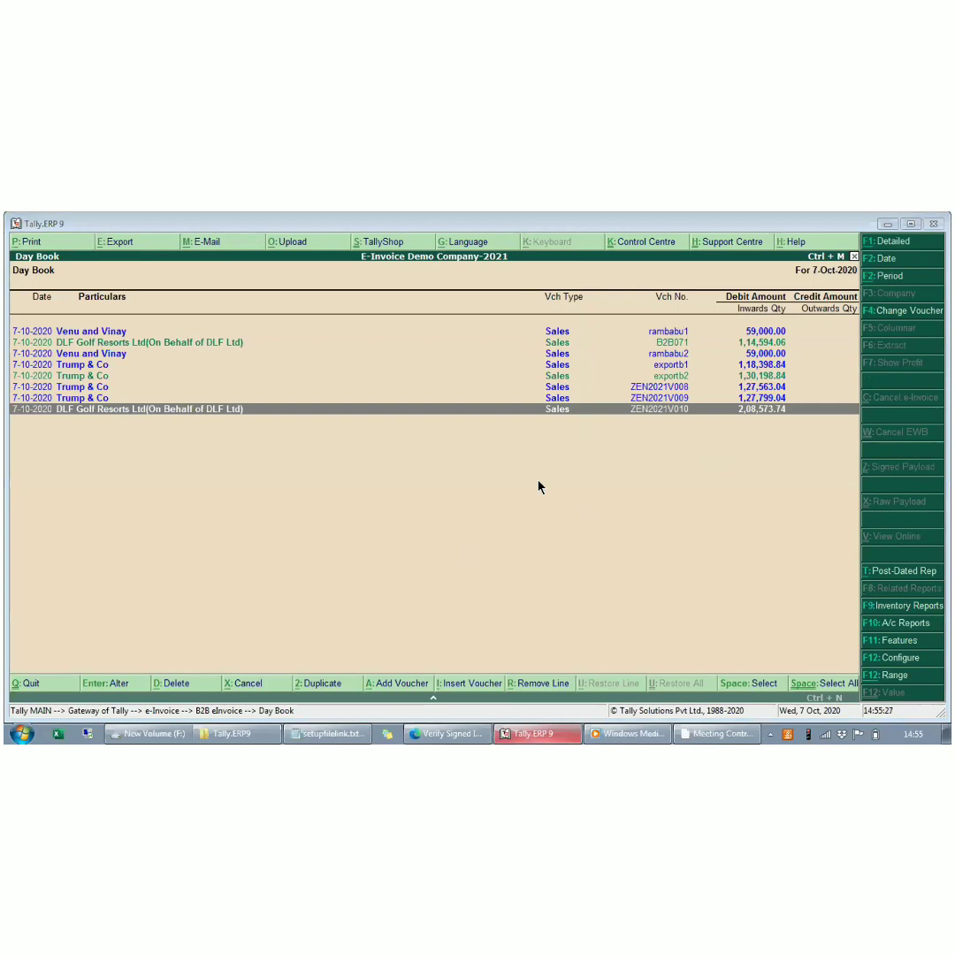
{"action": "left_click", "coordinate": [358, 400]}
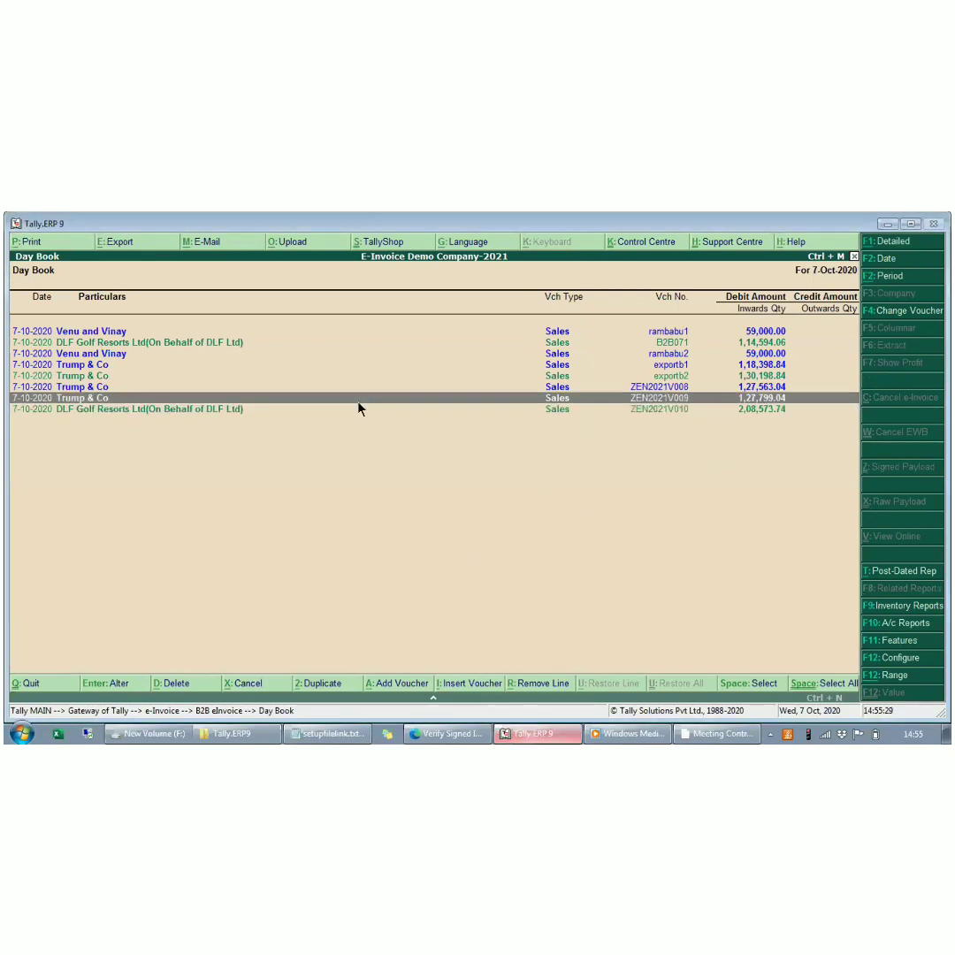
{"action": "key", "text": "Escape"}
{"action": "key", "text": "Return"}
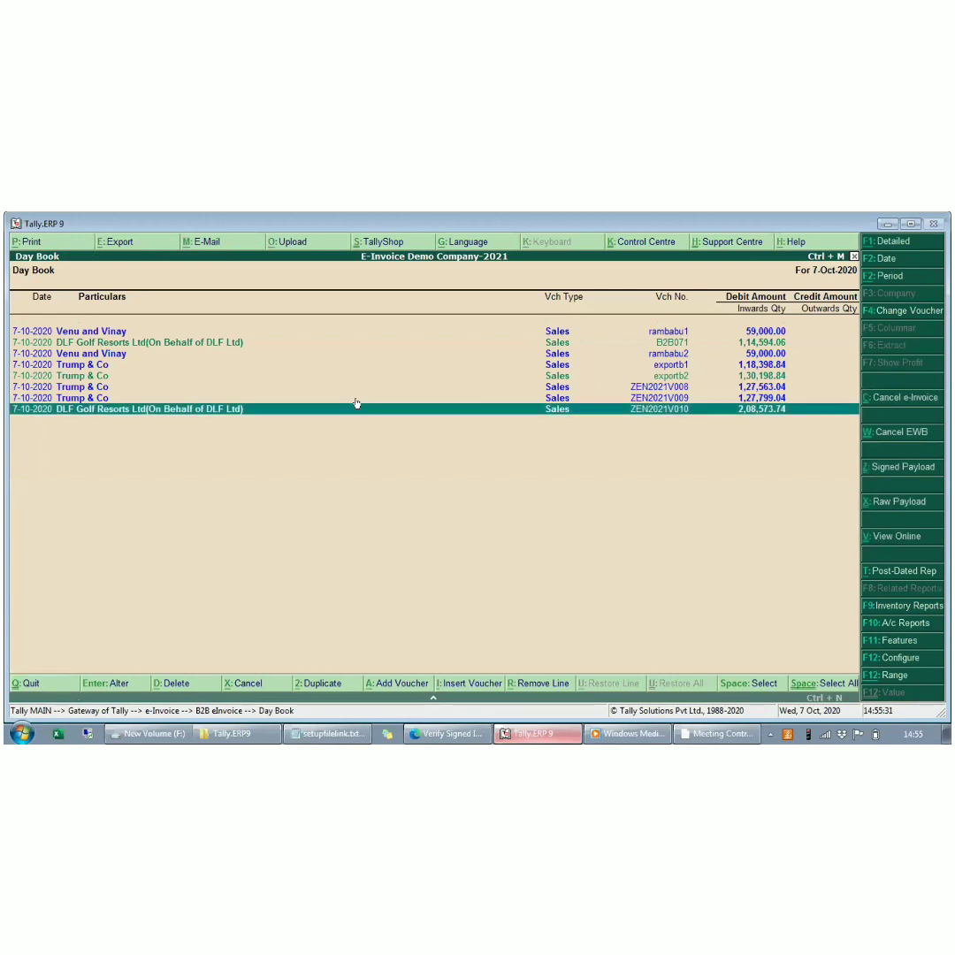
{"action": "left_click", "coordinate": [902, 433]}
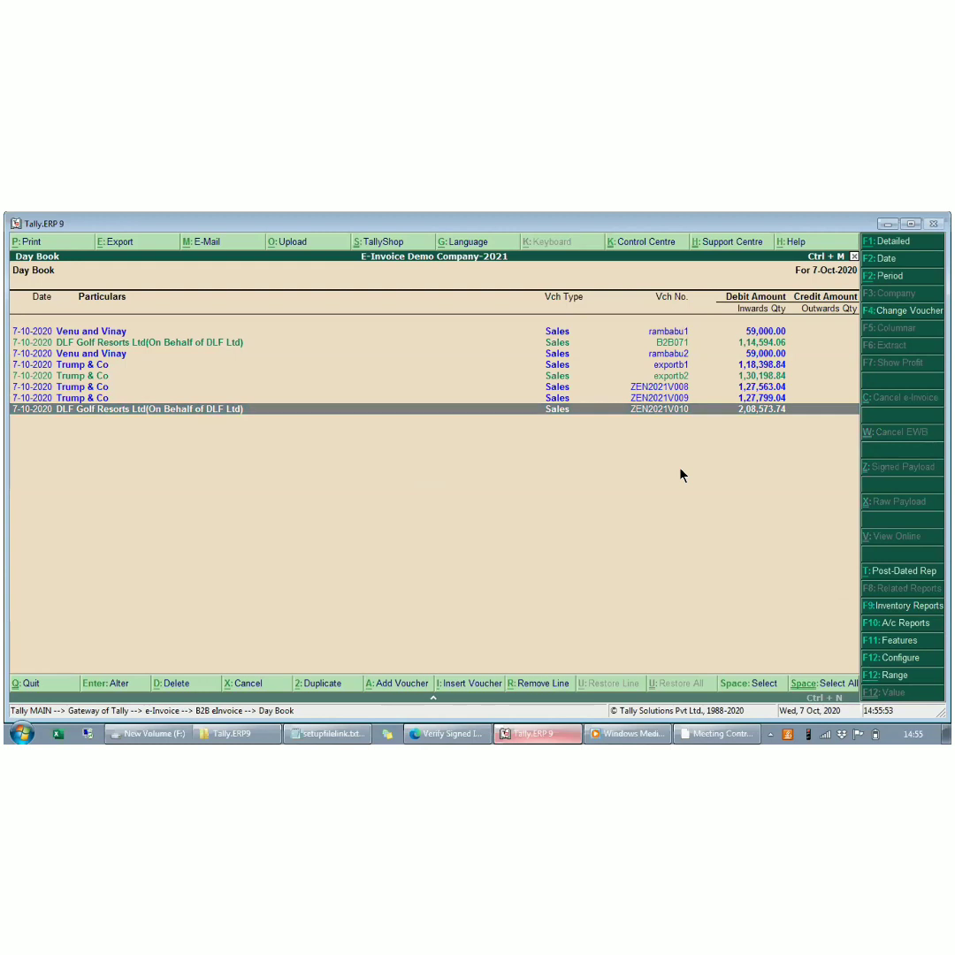
- Reopen voucher ZEN2021V010 from the generated list to check its e-Way Bill cancellation status
{"action": "key", "text": "Up"}
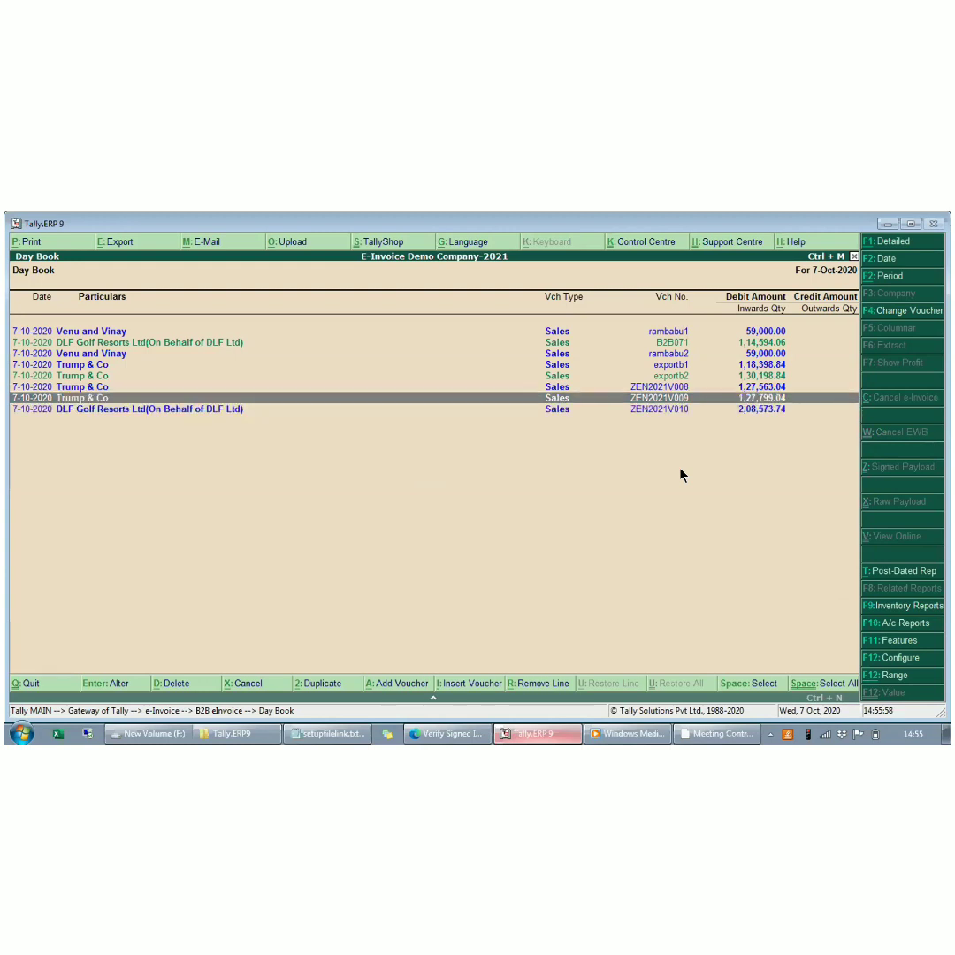
{"action": "key", "text": "Down"}
{"action": "key", "text": "Return"}
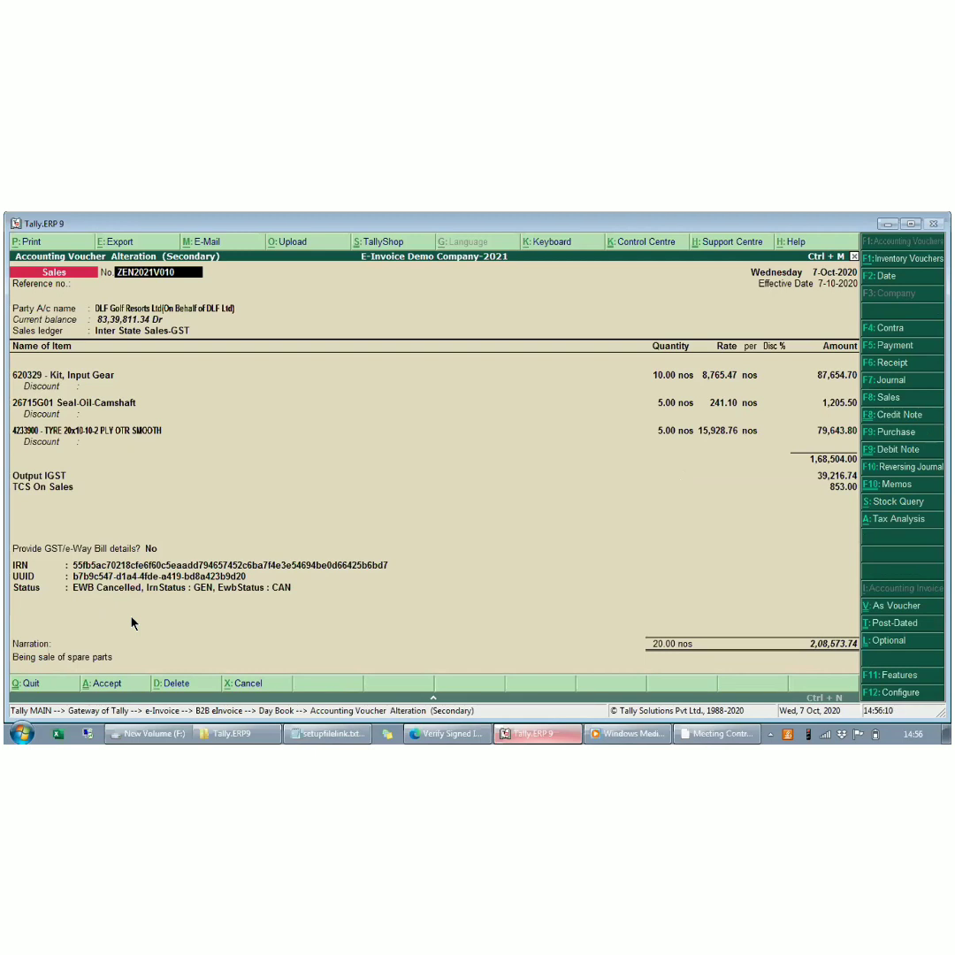
- Review the GST/e-Way Bill details of voucher ZEN2021V010
{"action": "left_click", "coordinate": [147, 548]}
{"action": "type", "text": "y"}
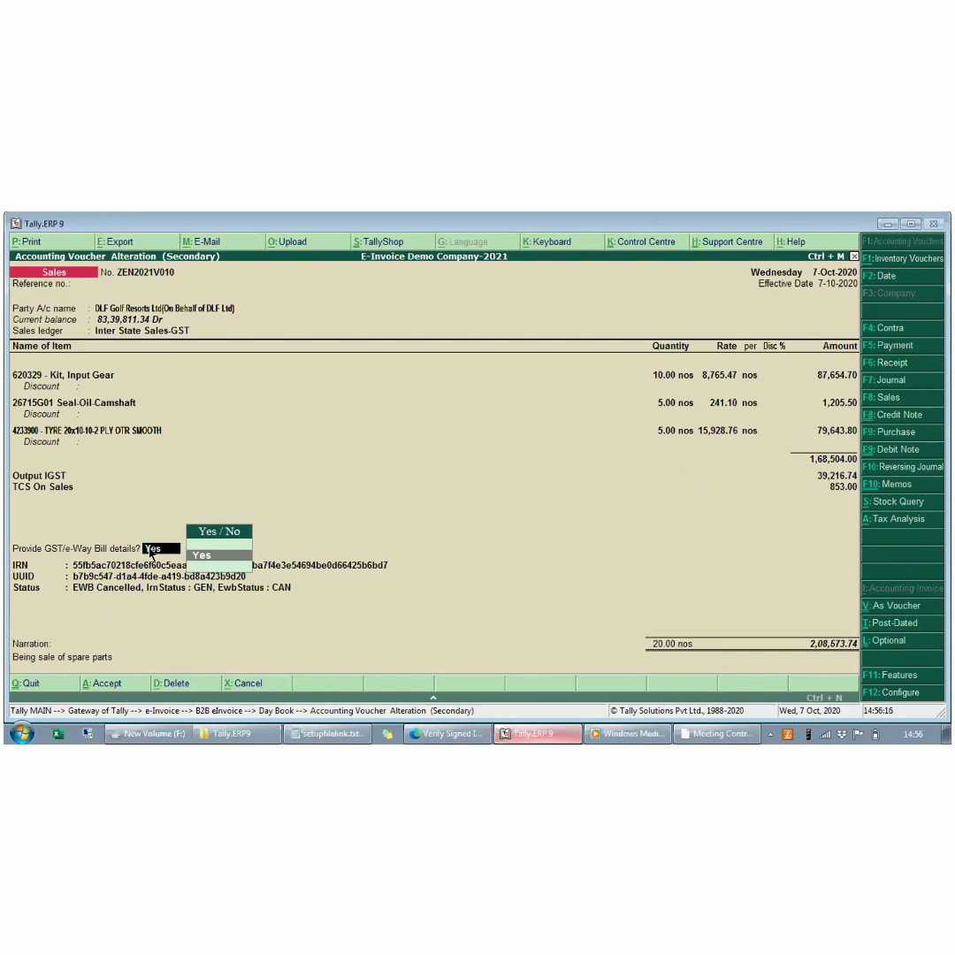
{"action": "key", "text": "Return"}
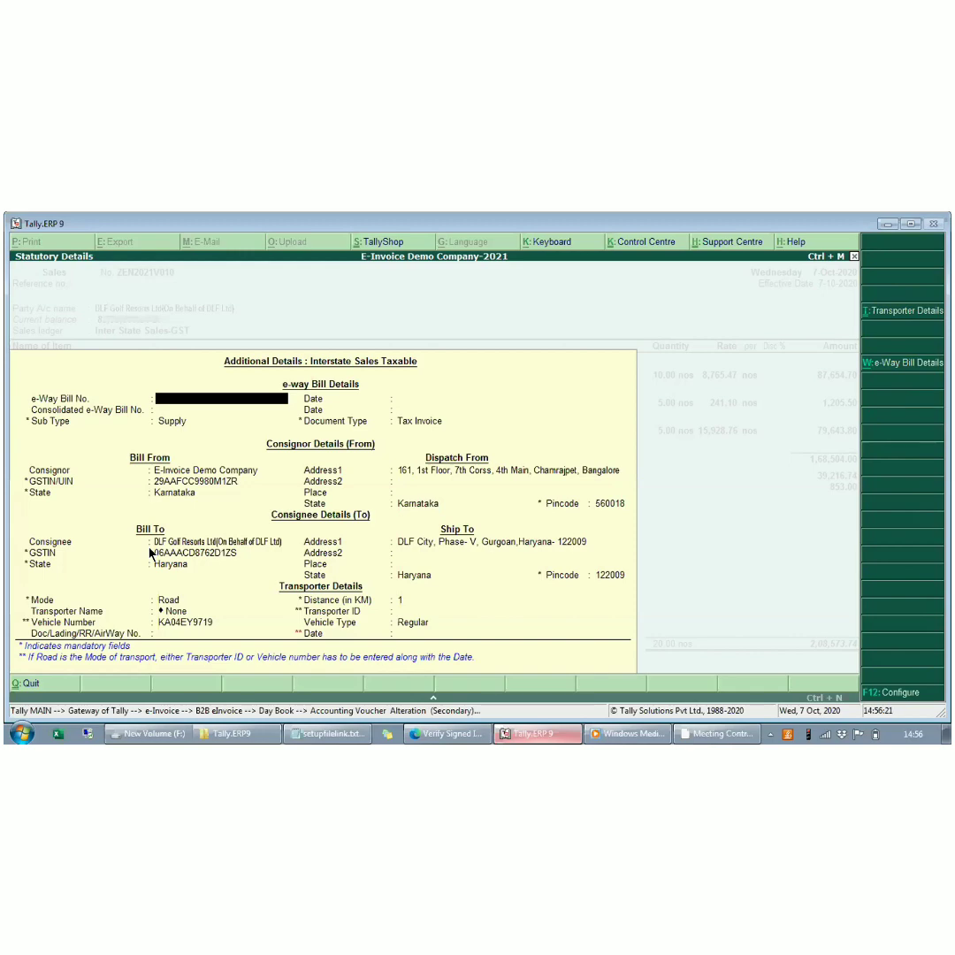
{"action": "key", "text": "Escape"}
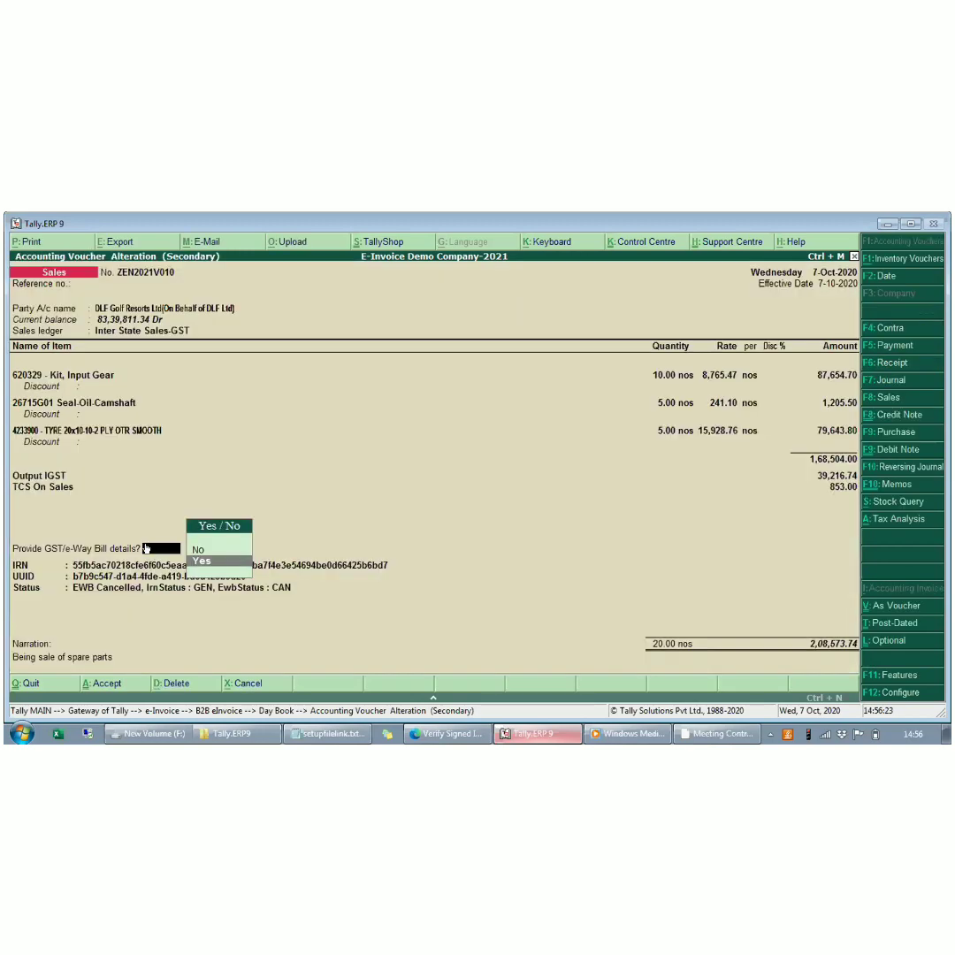
{"action": "key", "text": "Return"}
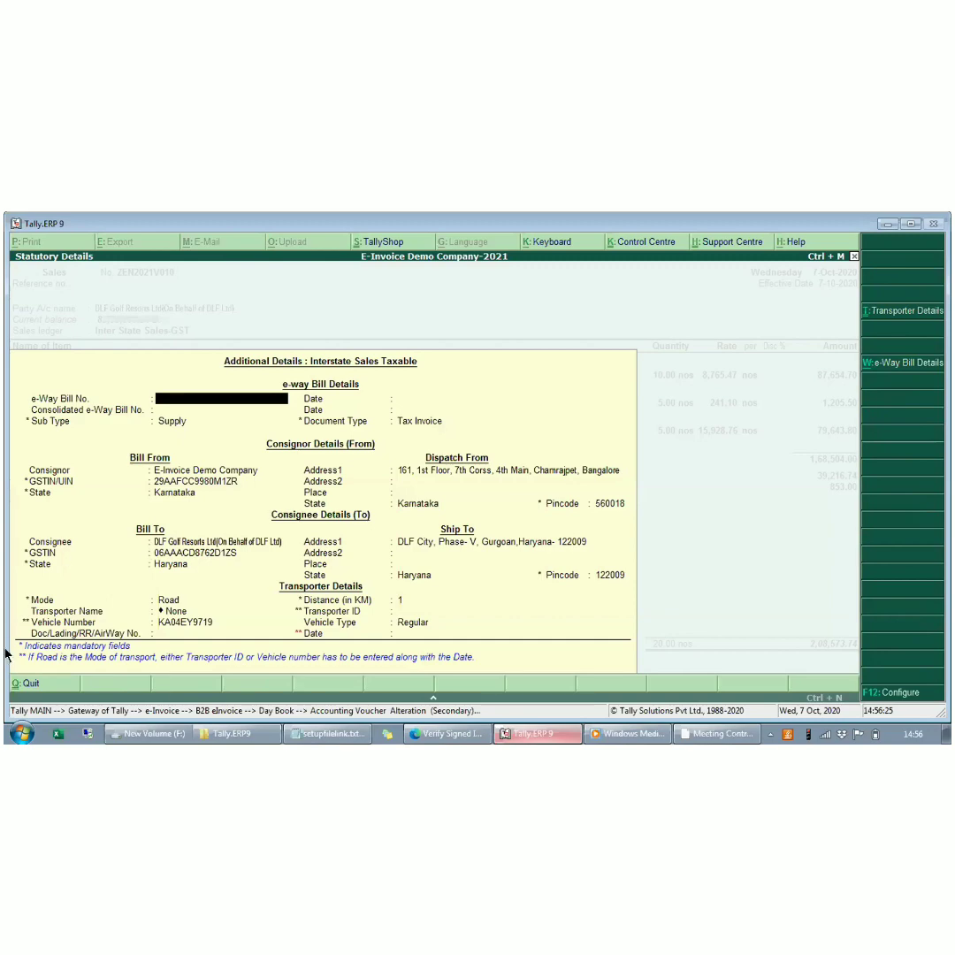
{"action": "left_click", "coordinate": [196, 625]}
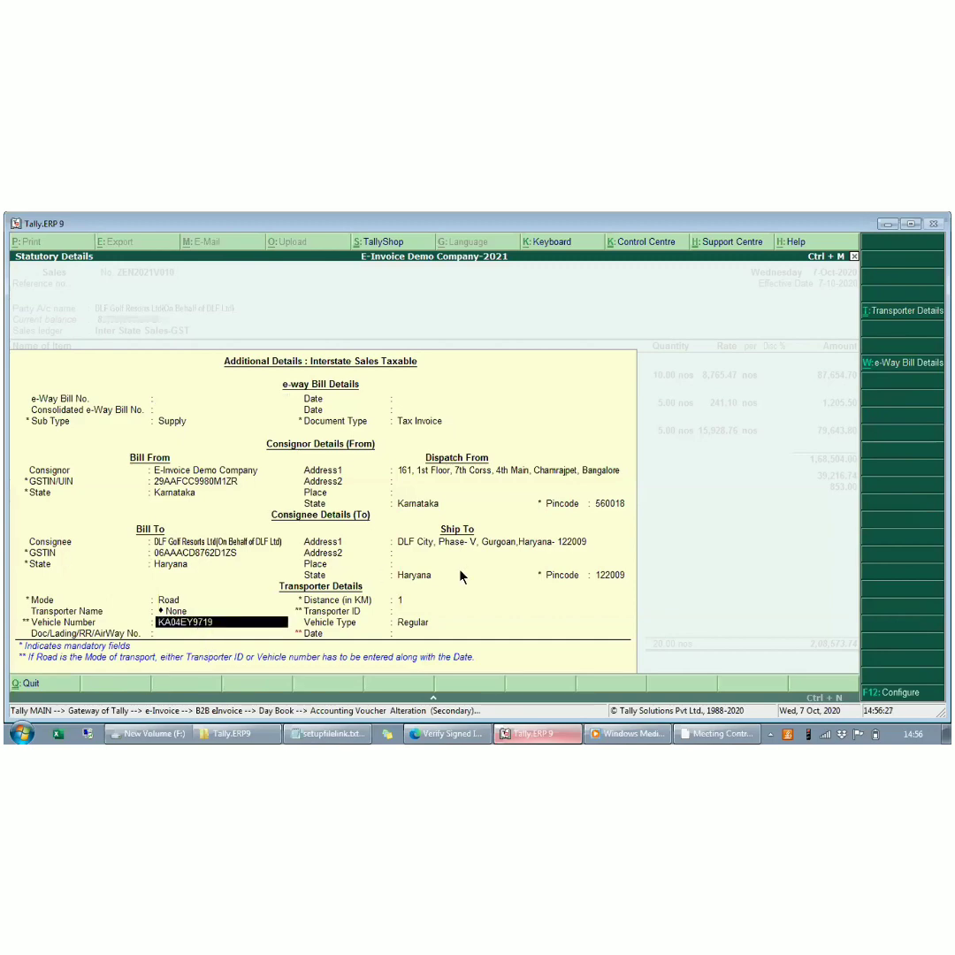
{"action": "key", "text": "BackSpace"}
{"action": "key", "text": "BackSpace"}
{"action": "key", "text": "BackSpace"}
{"action": "key", "text": "BackSpace"}
{"action": "type", "text": "7918"}
{"action": "key", "text": "Return"}
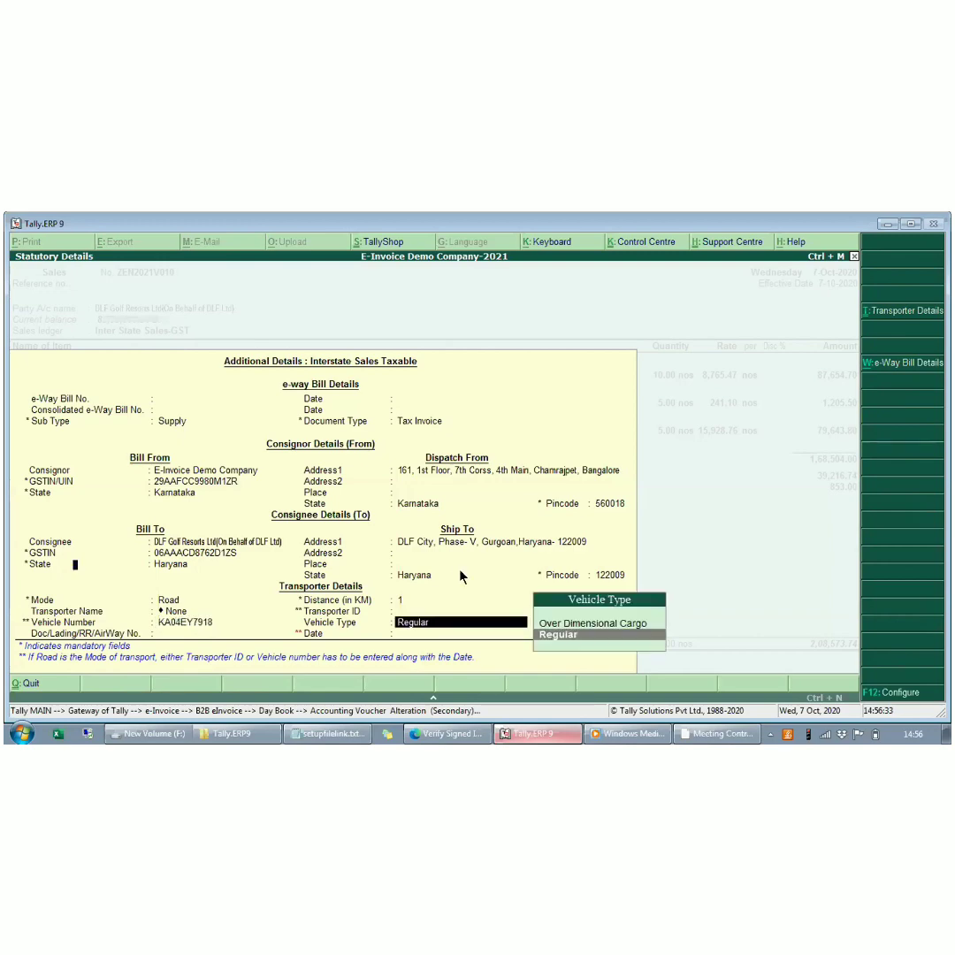
{"action": "key", "text": "ctrl+a"}
{"action": "key", "text": "ctrl+a"}
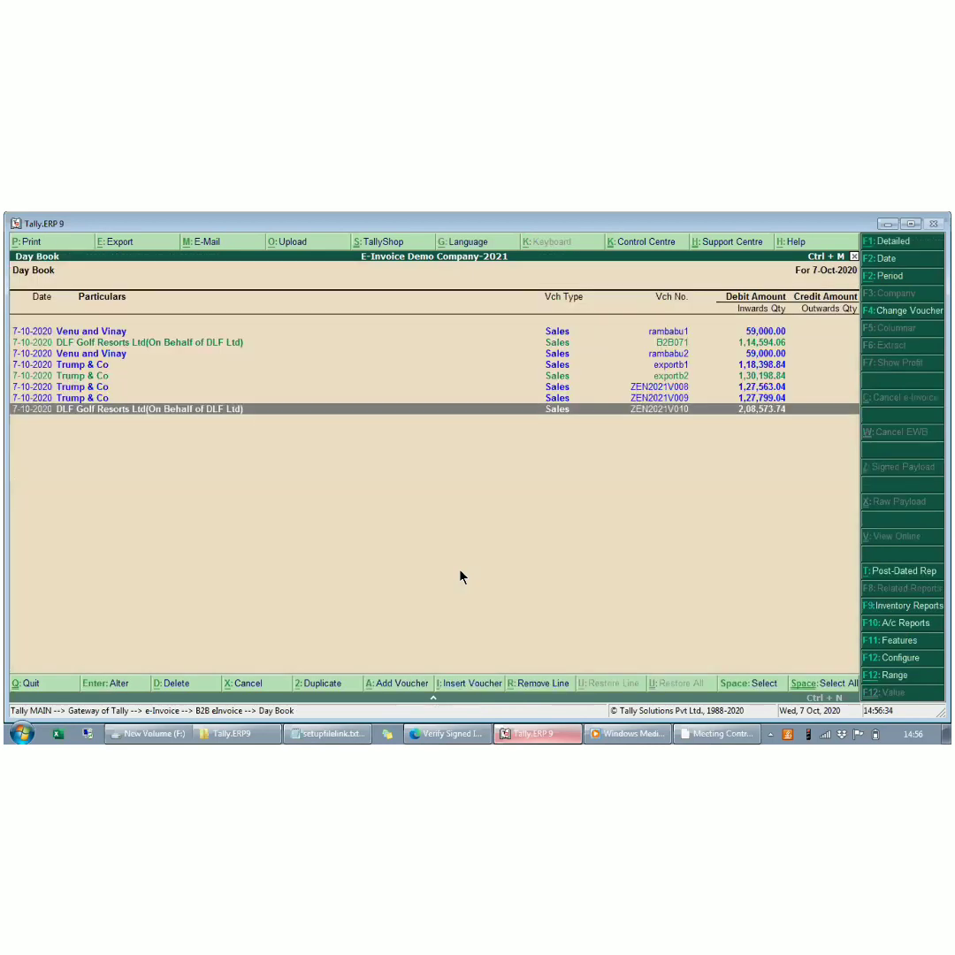
- Reopen voucher ZEN2021V010 to check its e-invoice status and return to the Day Book
{"action": "key", "text": "Return"}
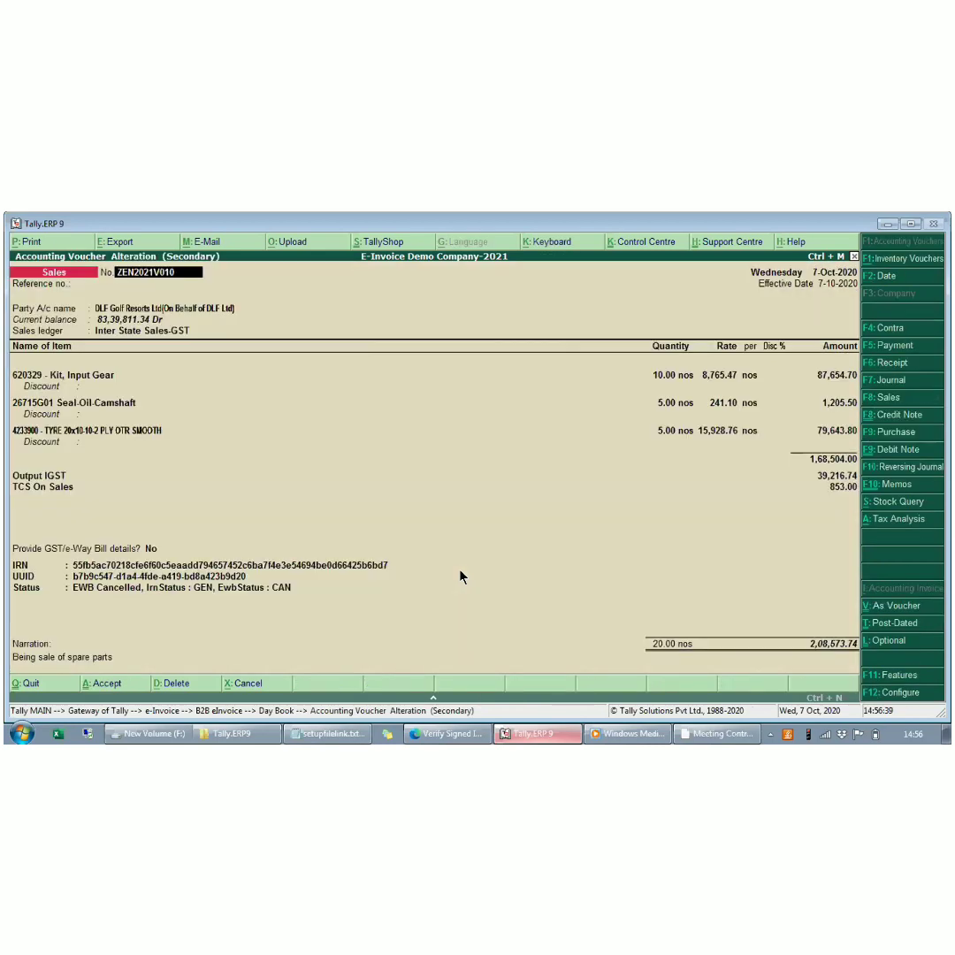
{"action": "key", "text": "Escape"}
{"action": "key", "text": "y"}
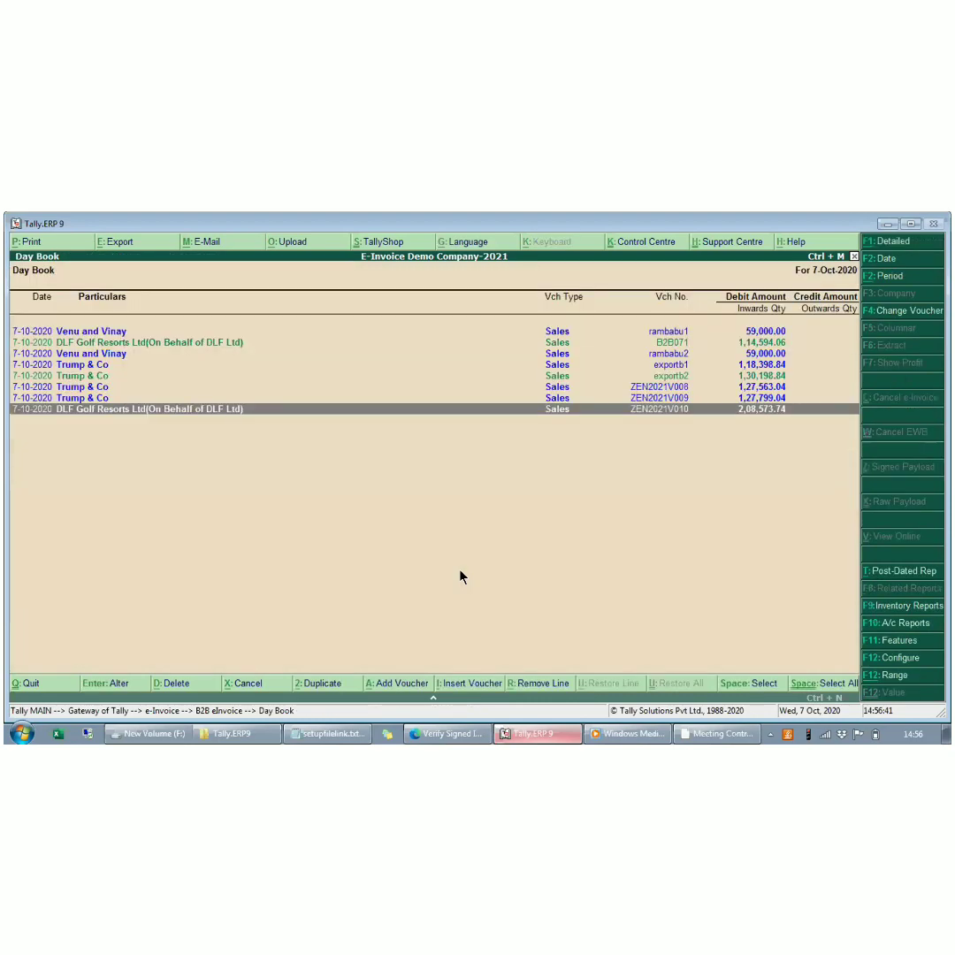
- Generate a new e-Way Bill for voucher ZEN2021V010 from the e-Invoice Register and reopen the voucher to check its status
{"action": "key", "text": "Escape"}
{"action": "key", "text": "Return"}
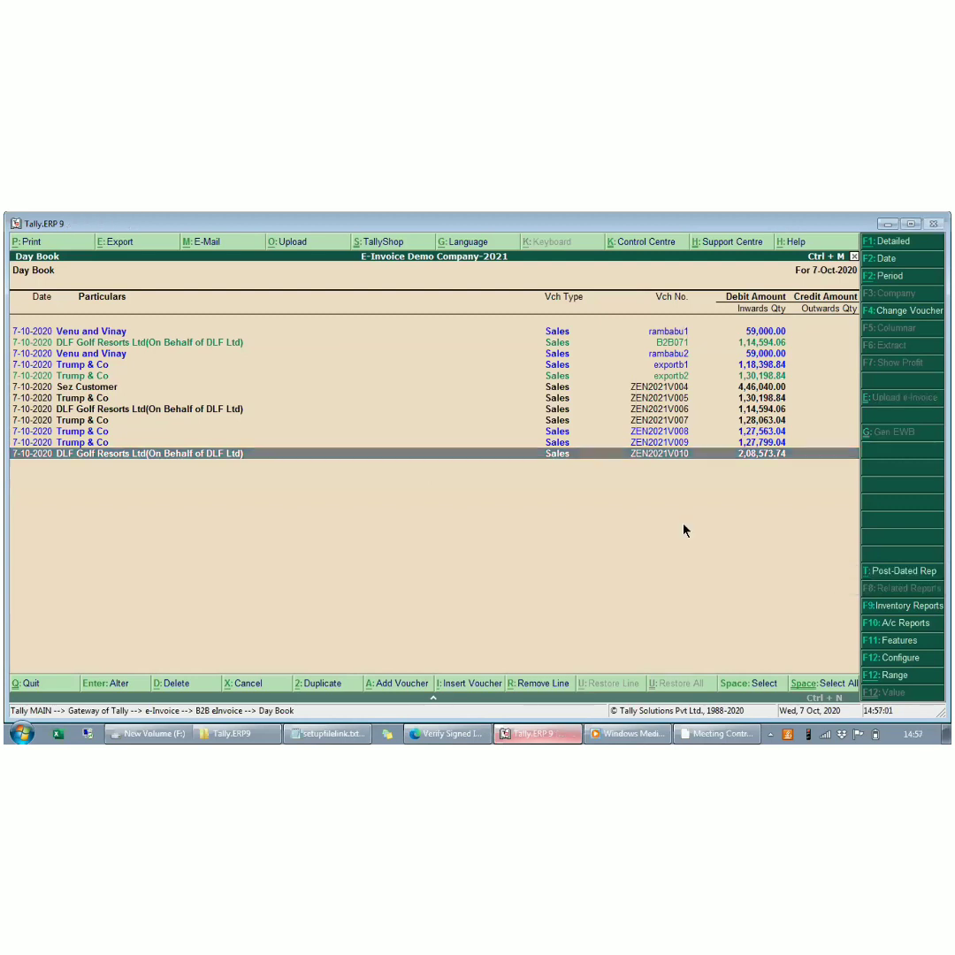
{"action": "key", "text": "Up"}
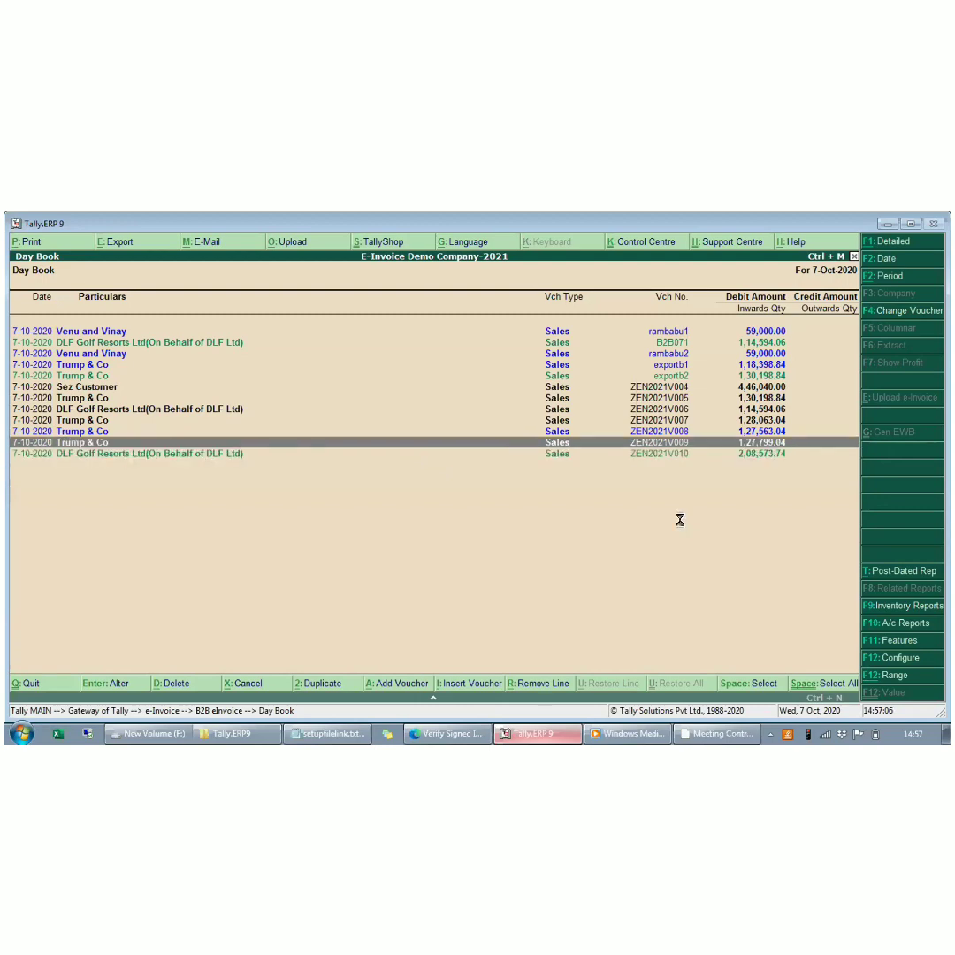
{"action": "key", "text": "Down"}
{"action": "key", "text": "Return"}
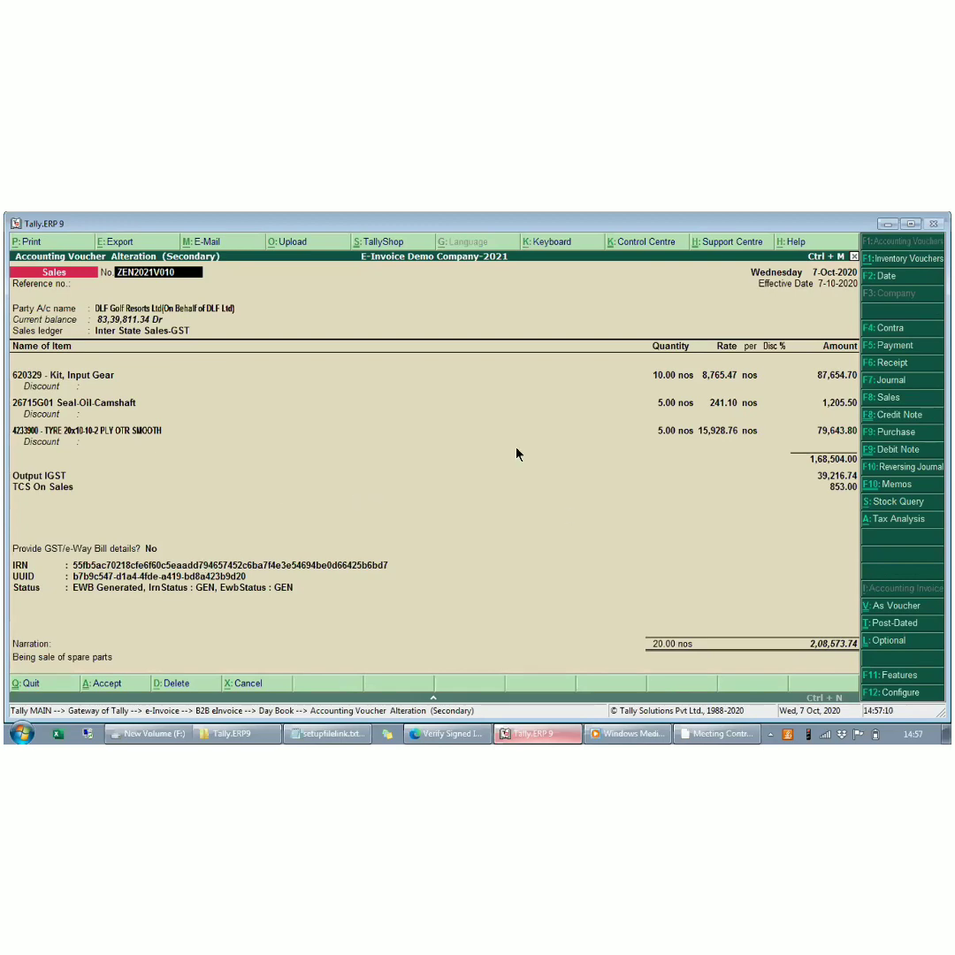
- Preview the printed invoice of ZEN2021V010 and examine the new e-Way Bill number up close
{"action": "key", "text": "alt+p"}
{"action": "key", "text": "Return"}
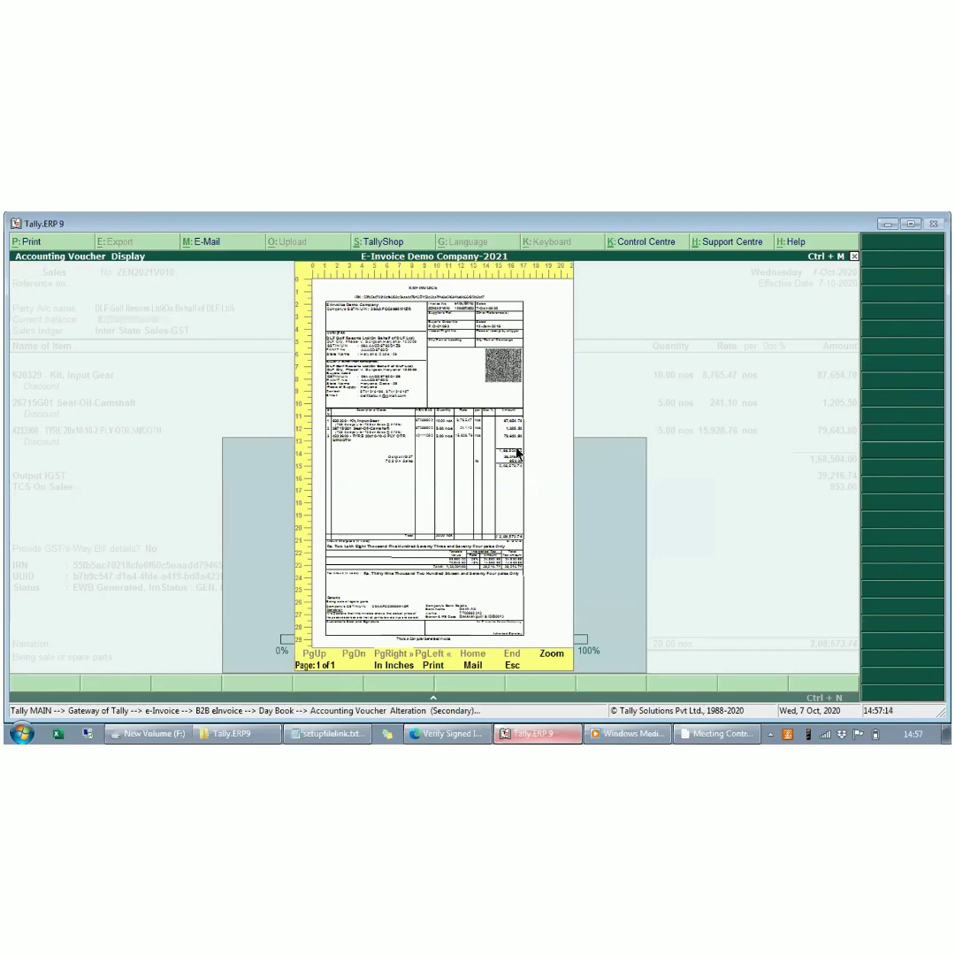
{"action": "key", "text": "alt+z"}
{"action": "key", "text": "alt+z"}
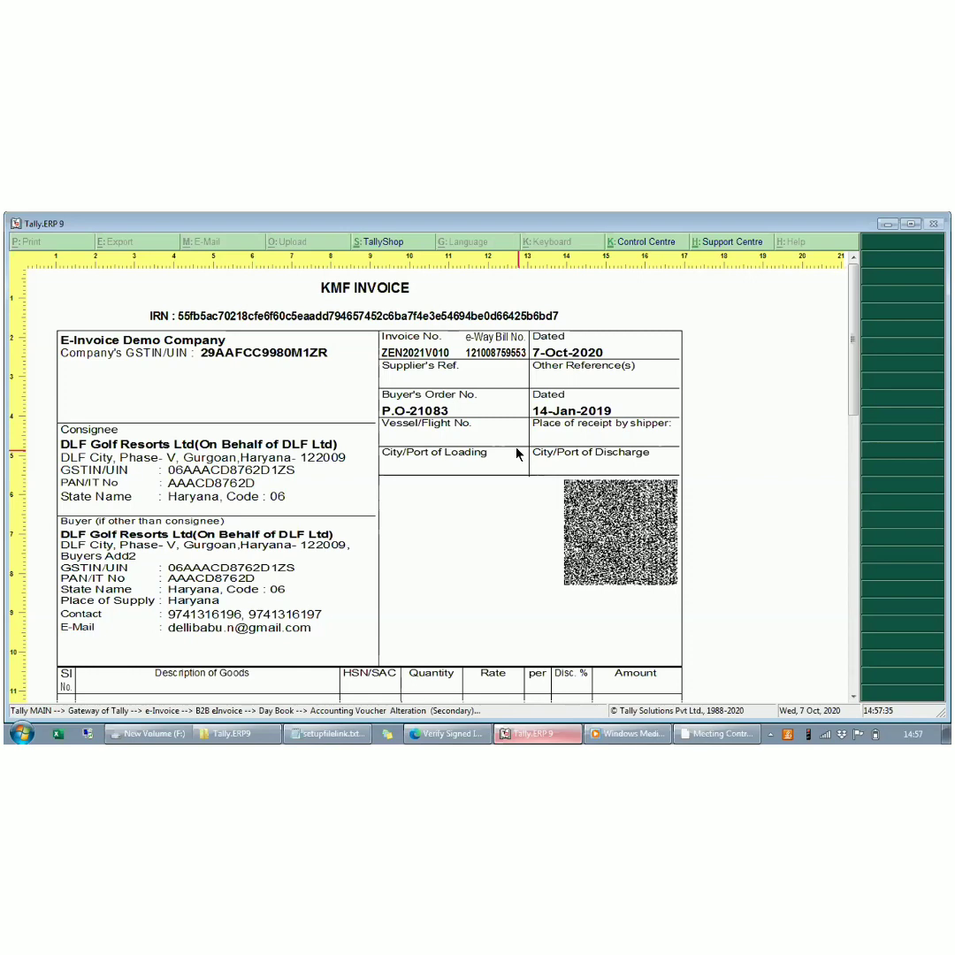
{"action": "key", "text": "alt+z"}
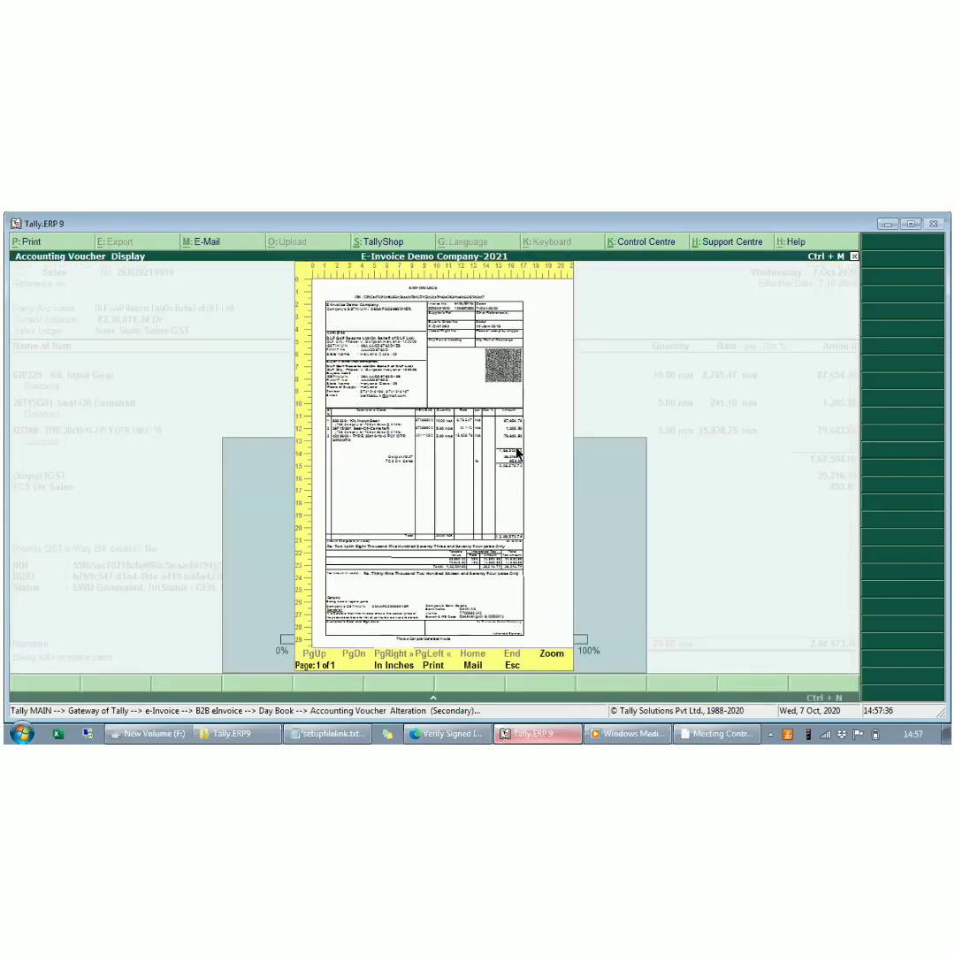
{"action": "key", "text": "Escape"}
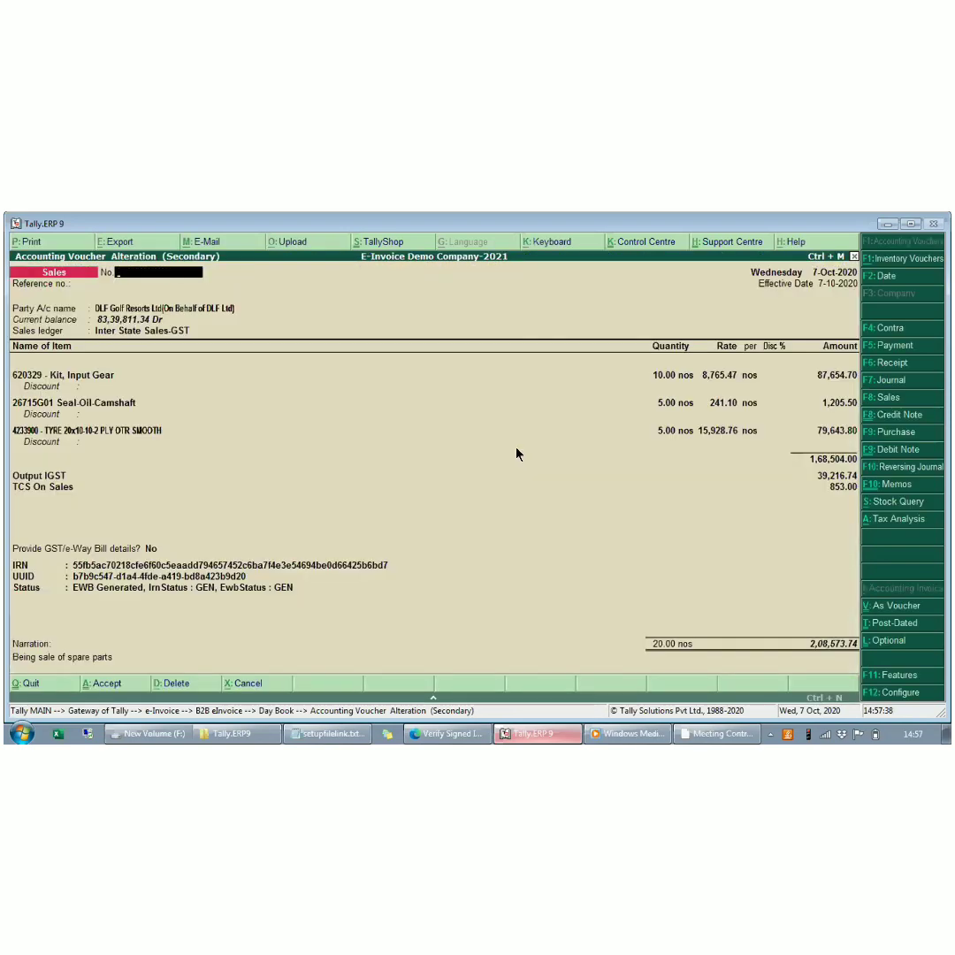
{"action": "key", "text": "Escape"}
{"action": "key", "text": "y"}
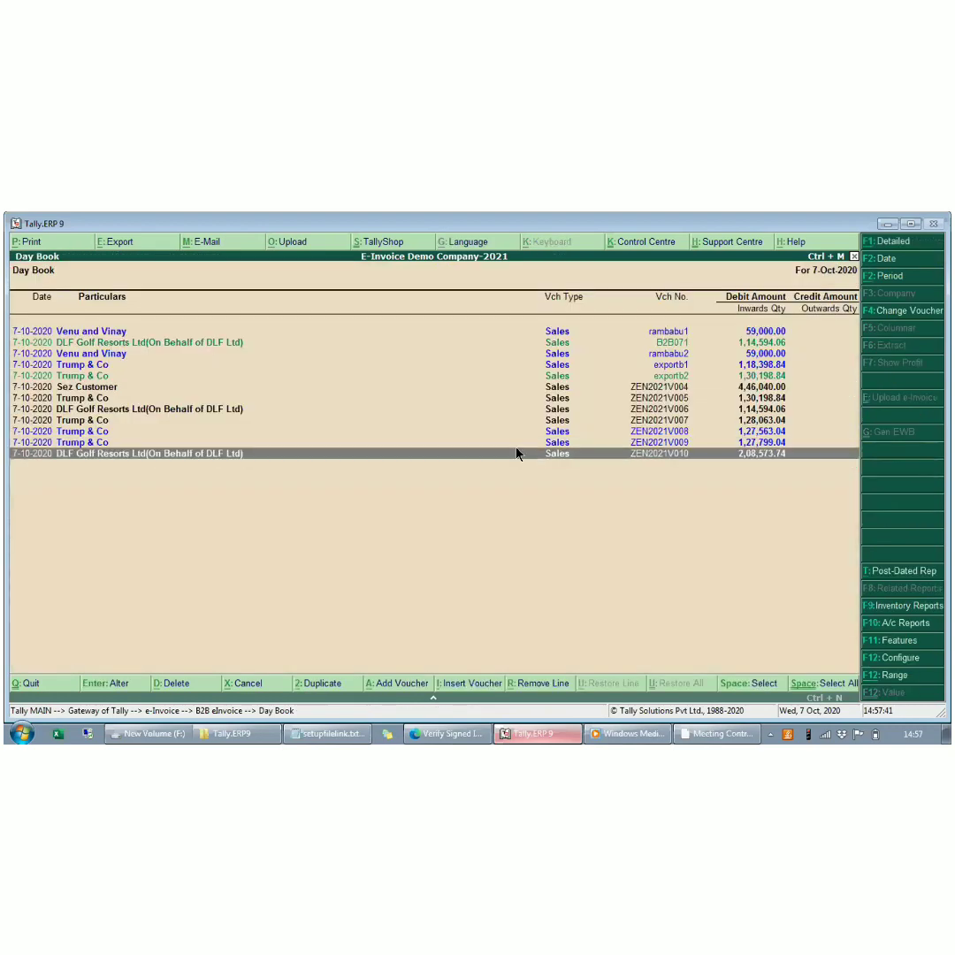
- Open the e-Invoice Generated list and cancel the new e-Way Bill of voucher ZEN2021V010
{"action": "key", "text": "Escape"}
{"action": "key", "text": "Down"}
{"action": "key", "text": "Return"}
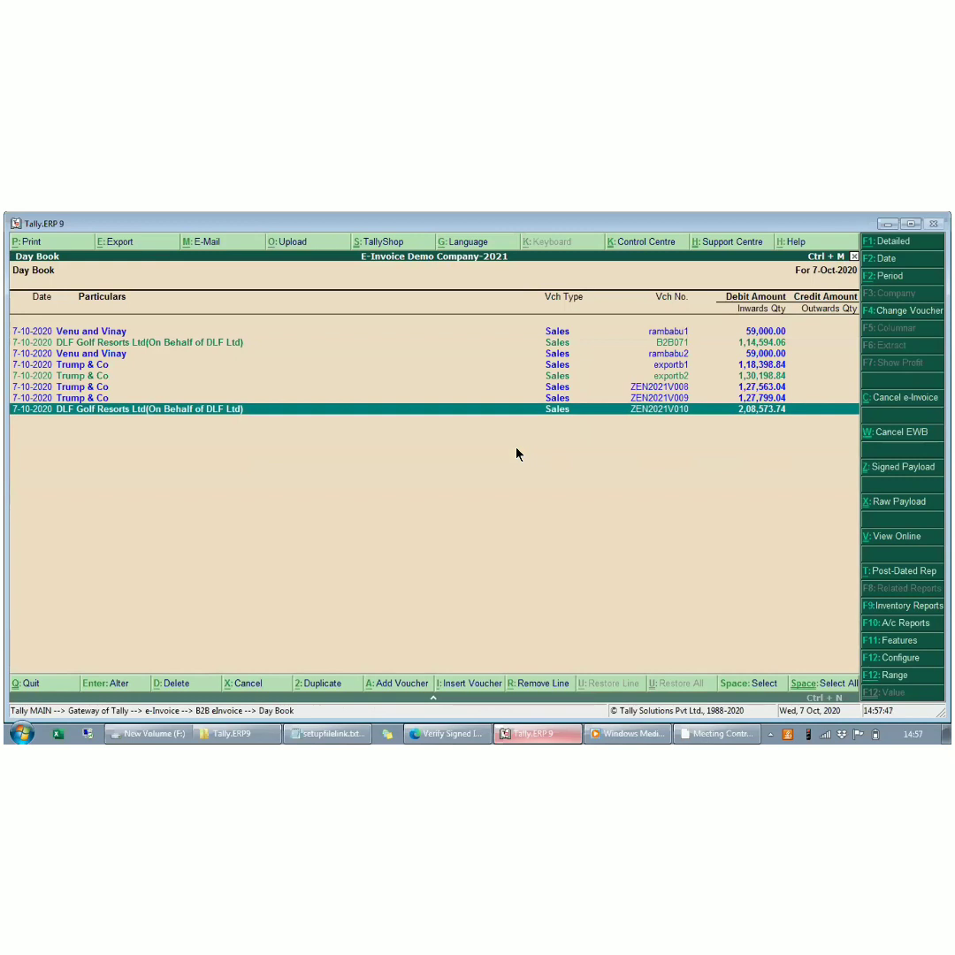
{"action": "left_click", "coordinate": [892, 435]}
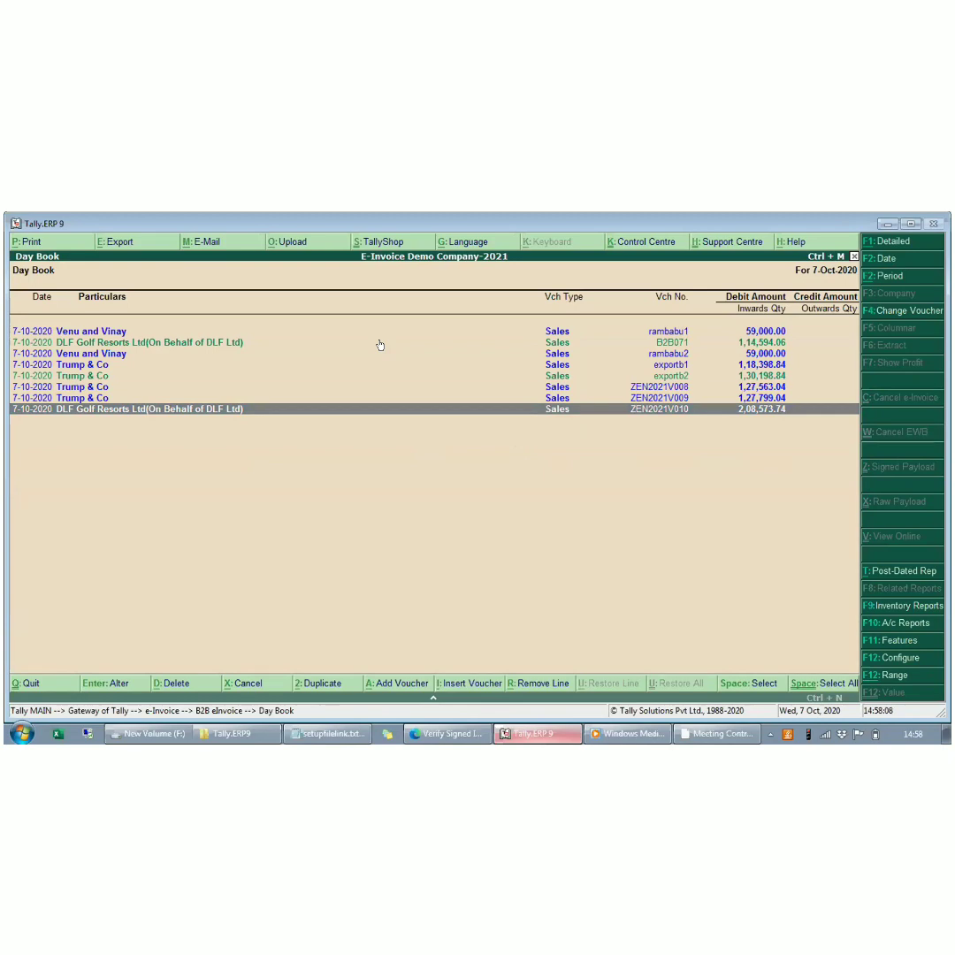
- Reopen voucher ZEN2021V010 and review its e-Way Bill status and GST/e-Way Bill details
{"action": "key", "text": "Up"}
{"action": "key", "text": "Down"}
{"action": "key", "text": "Return"}
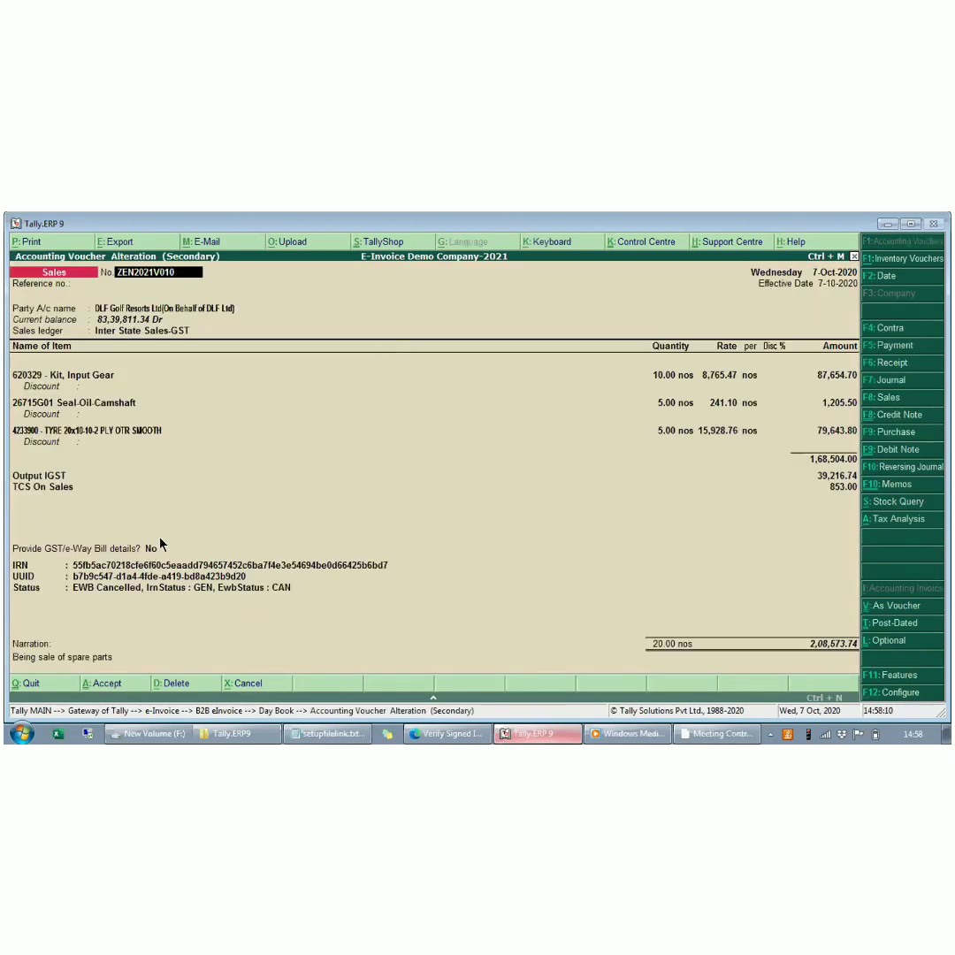
{"action": "left_click", "coordinate": [151, 549]}
{"action": "key", "text": "y"}
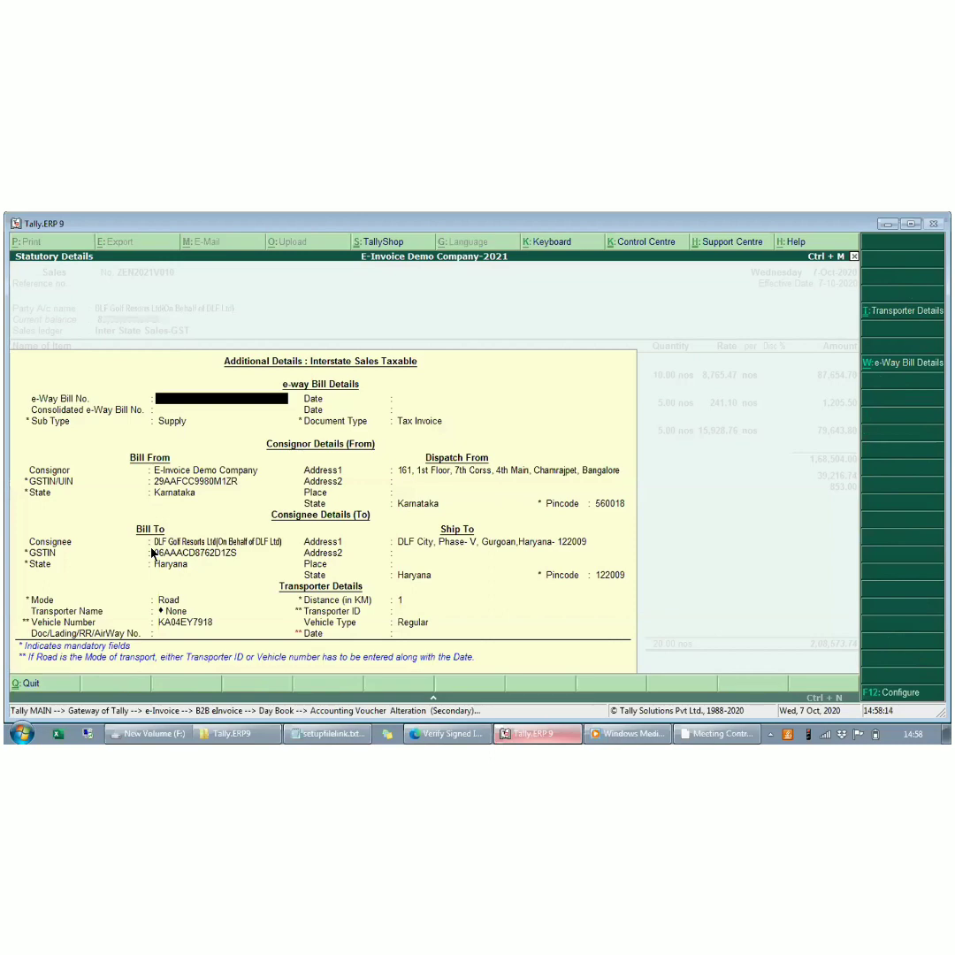
{"action": "key", "text": "Escape"}
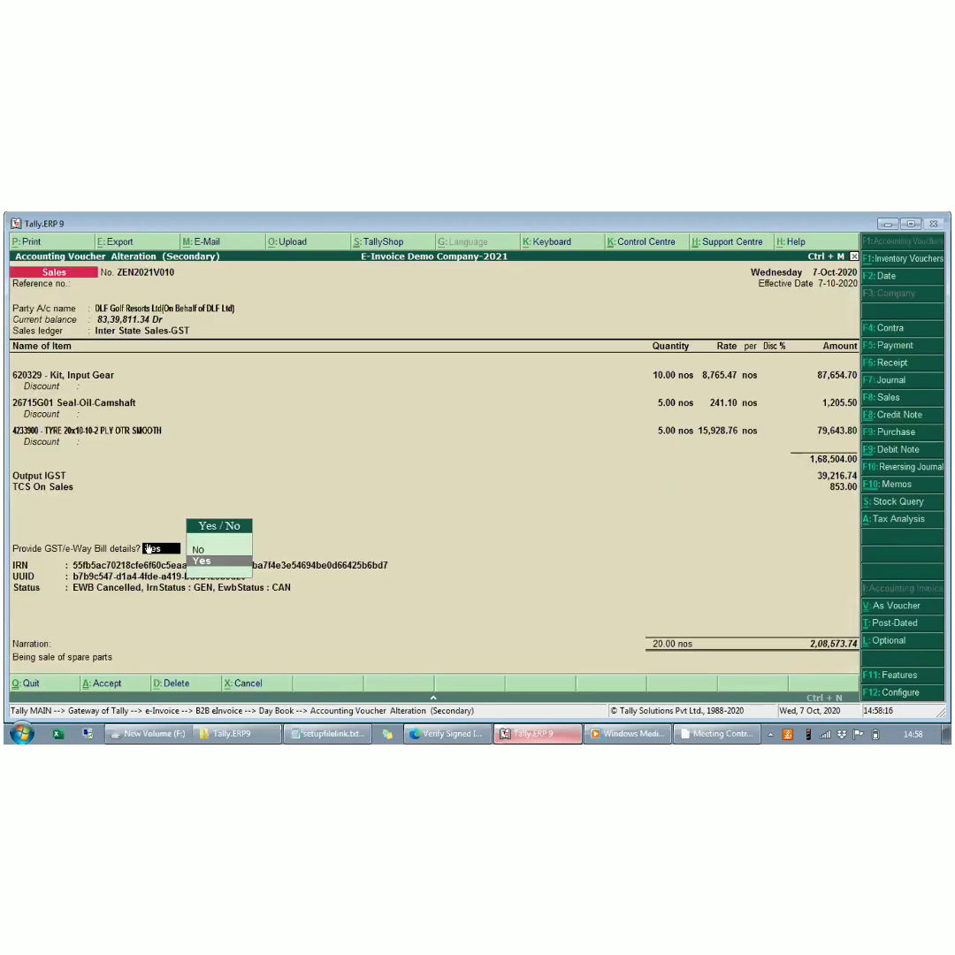
{"action": "key", "text": "Escape"}
{"action": "key", "text": "Up"}
{"action": "key", "text": "Down"}
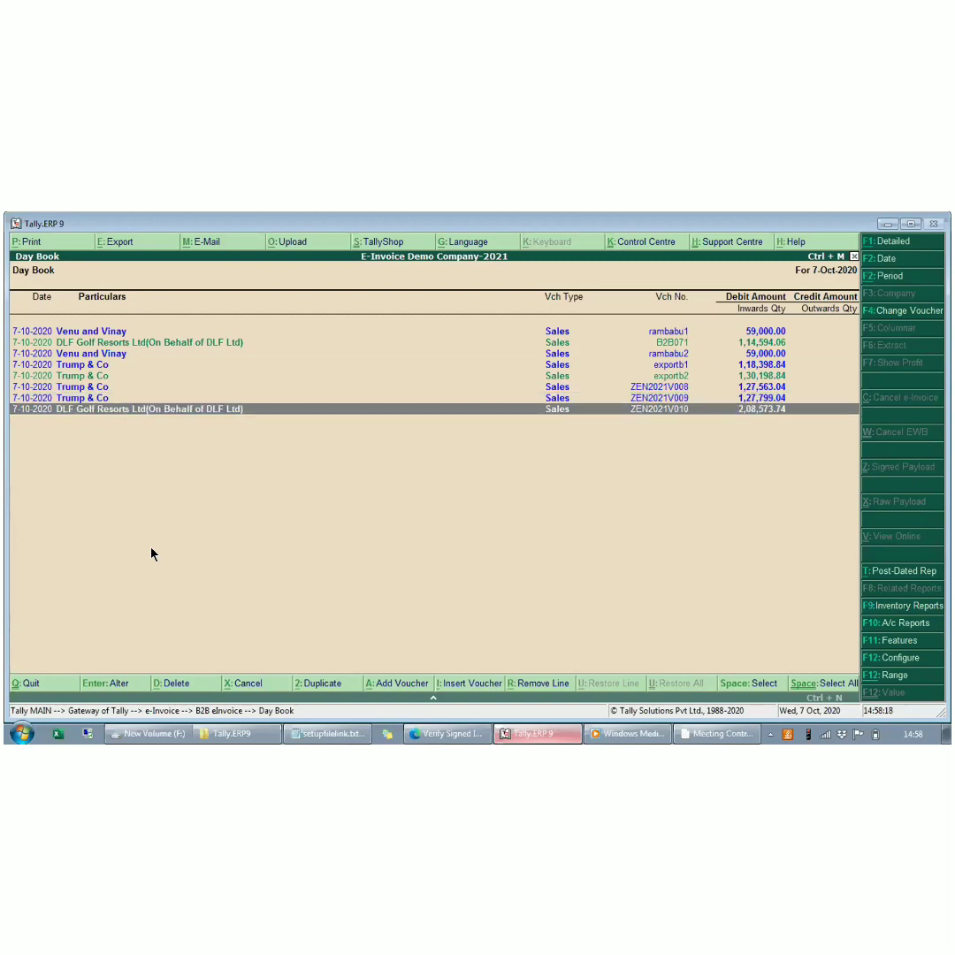
- Reload the e-Invoice Generated list and cancel the e-invoice of voucher ZEN2021V010
{"action": "key", "text": "Escape"}
{"action": "key", "text": "Return"}
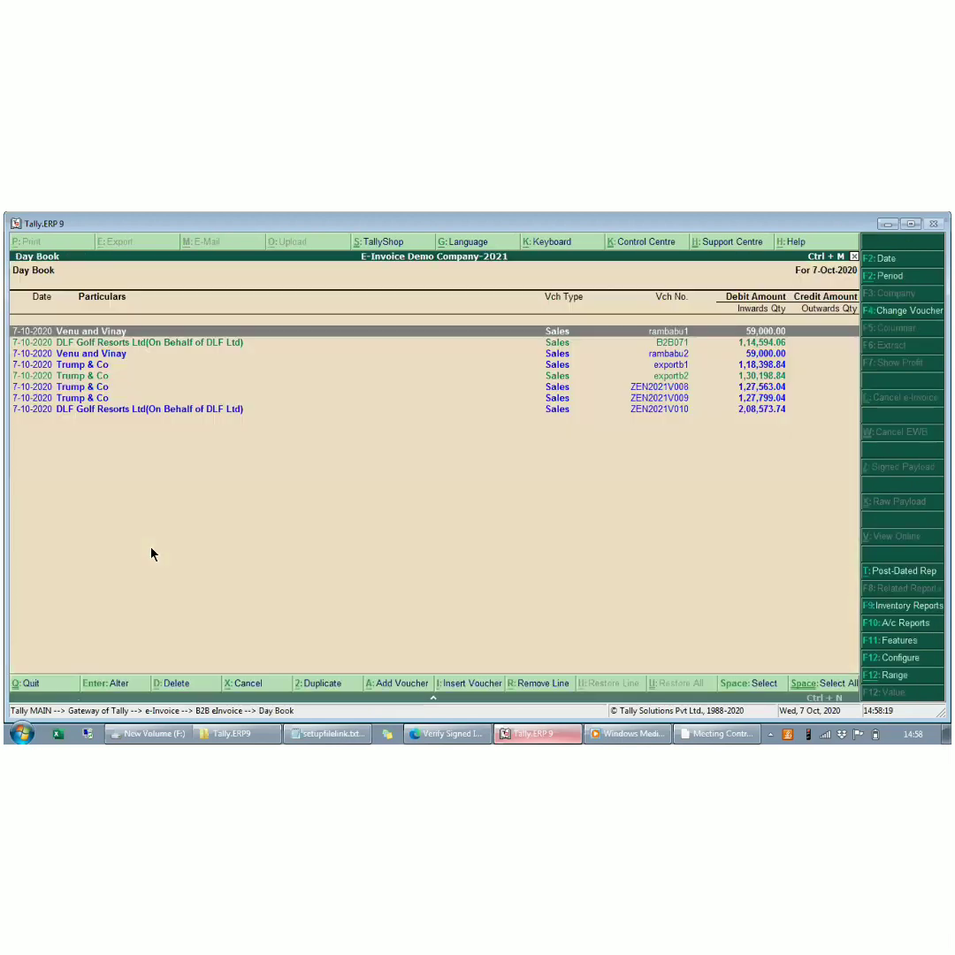
{"action": "key", "text": "End"}
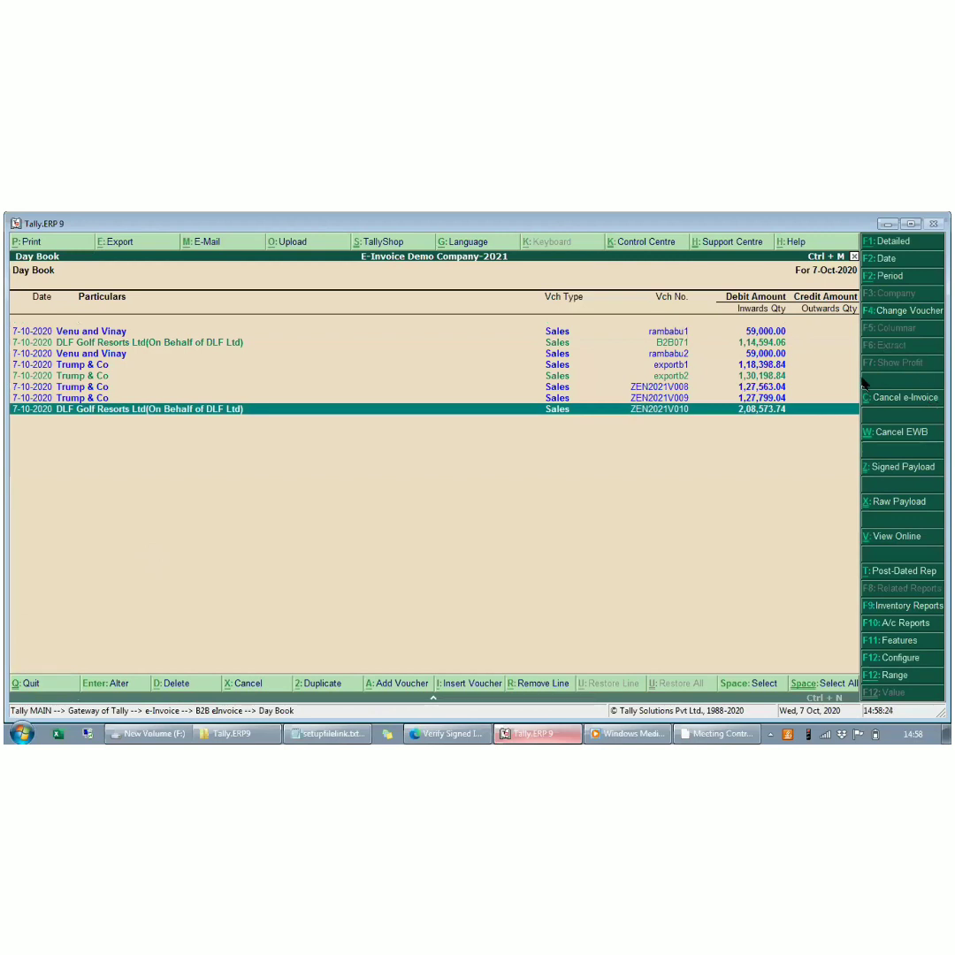
{"action": "left_click", "coordinate": [901, 398]}
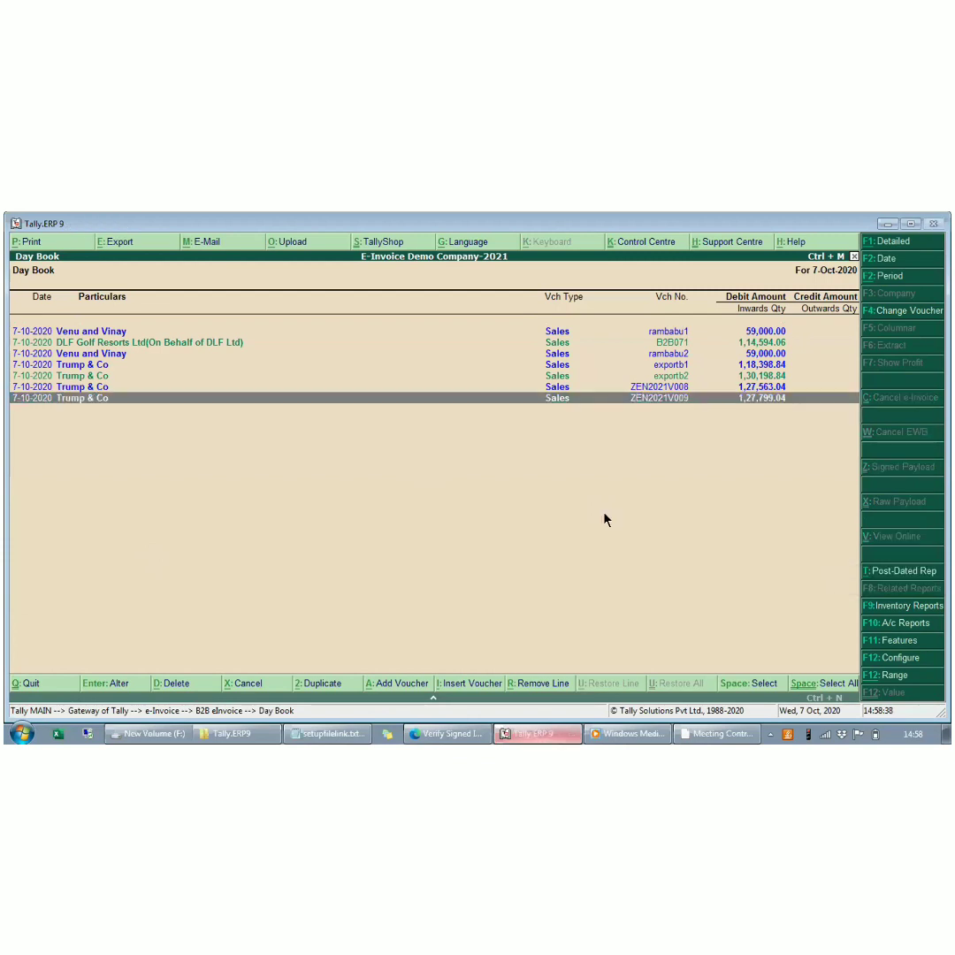
{"action": "key", "text": "Up"}
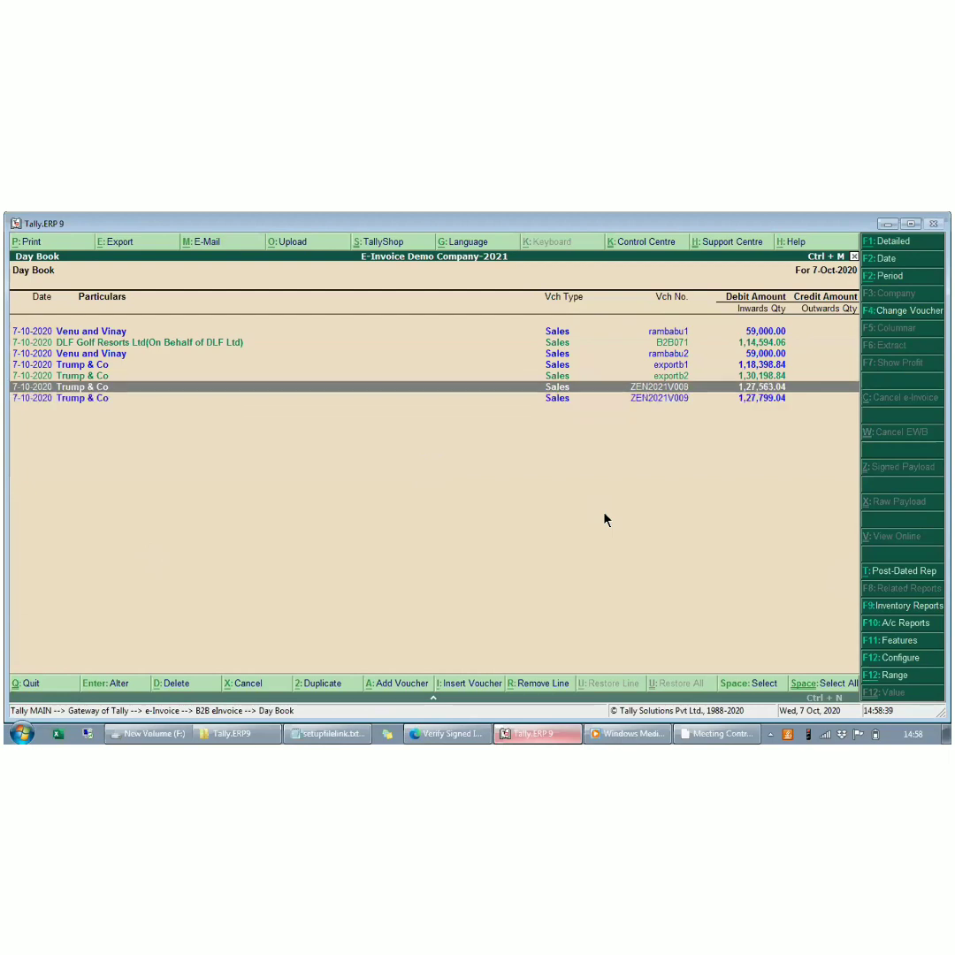
- Open voucher ZEN2021V010 from the e-Invoice Cancelled list to review its IRN and e-Way Bill status
{"action": "key", "text": "Escape"}
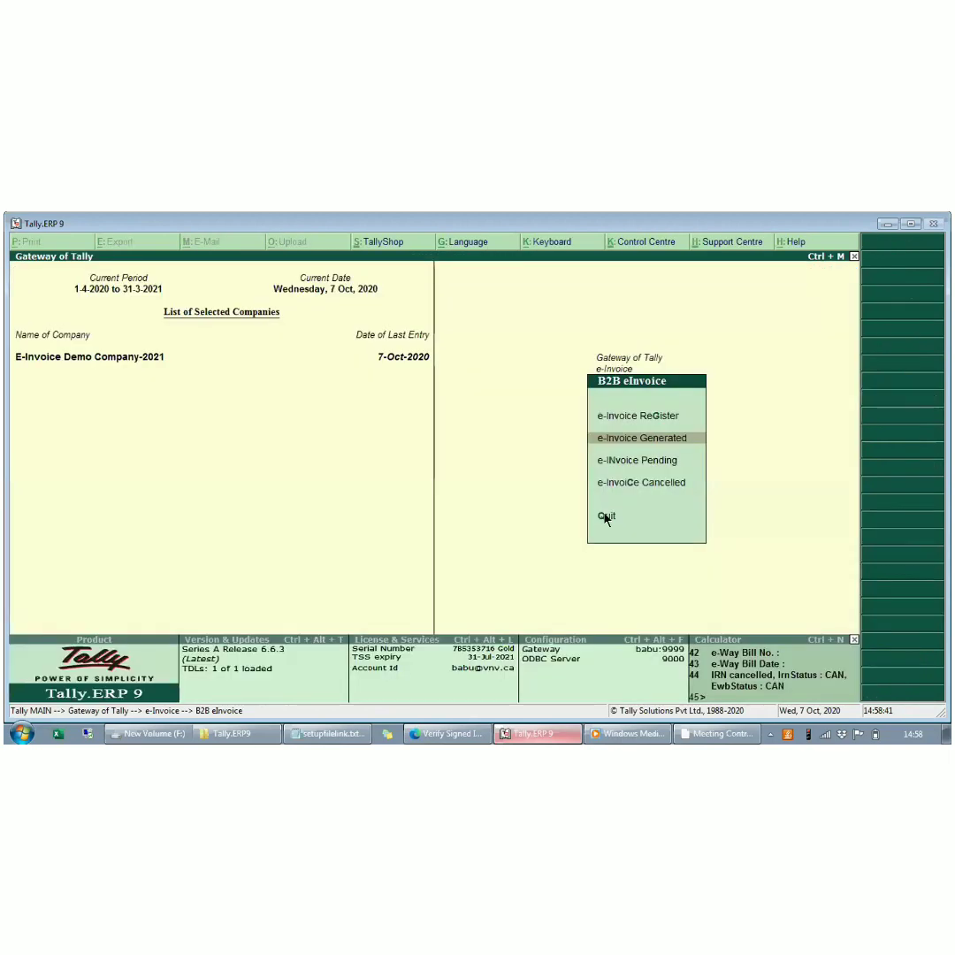
{"action": "key", "text": "Down"}
{"action": "key", "text": "Down"}
{"action": "key", "text": "Return"}
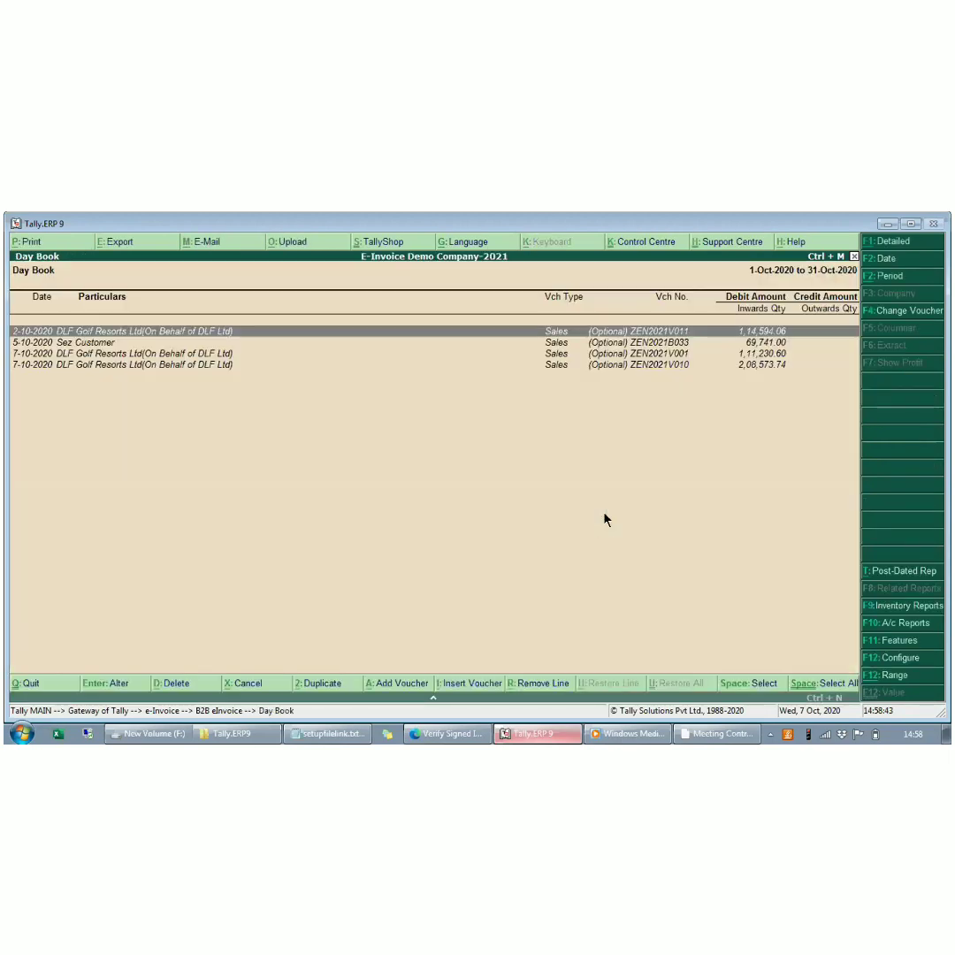
{"action": "key", "text": "Up"}
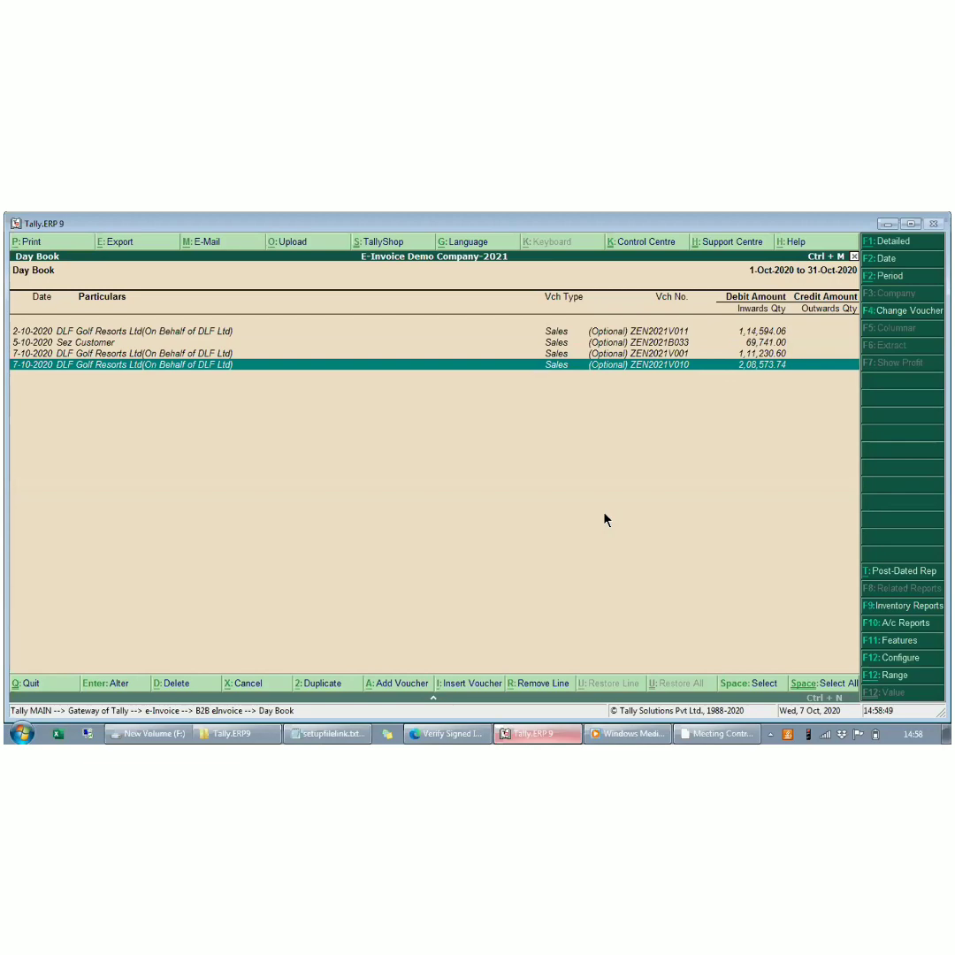
{"action": "key", "text": "Return"}
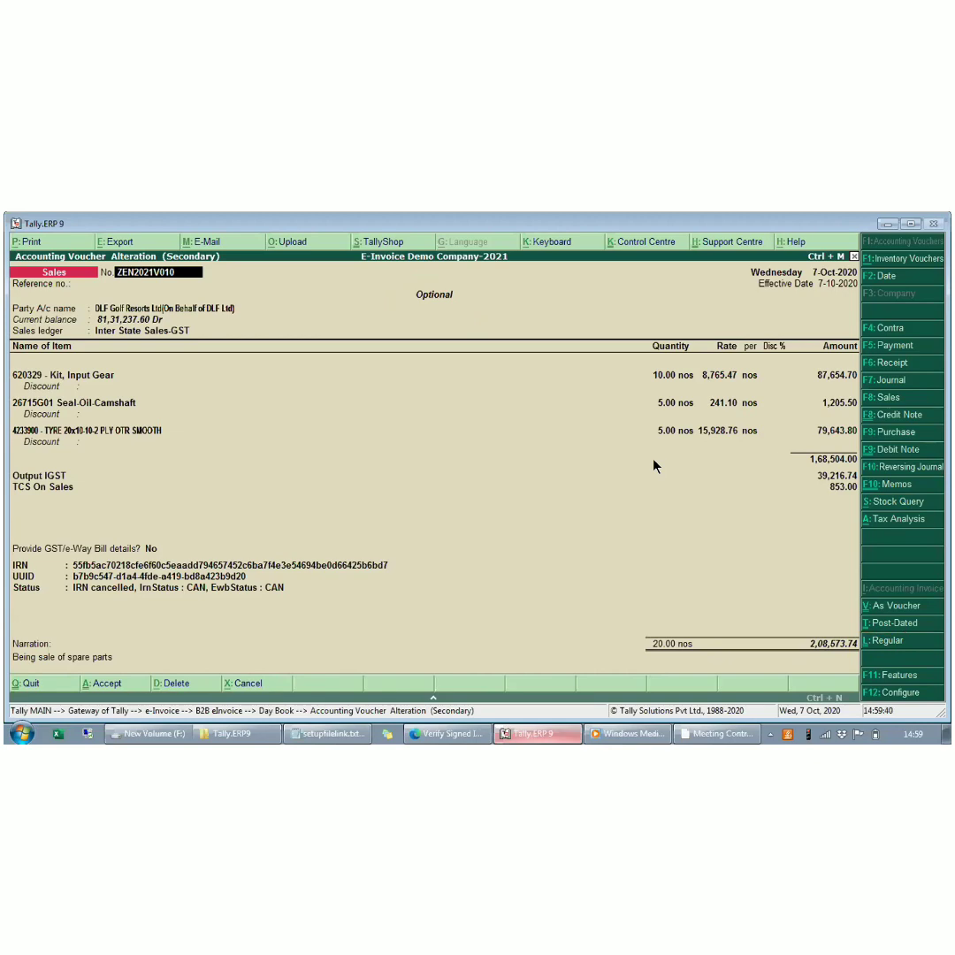
{"action": "key", "text": "Escape"}
{"action": "key", "text": "y"}
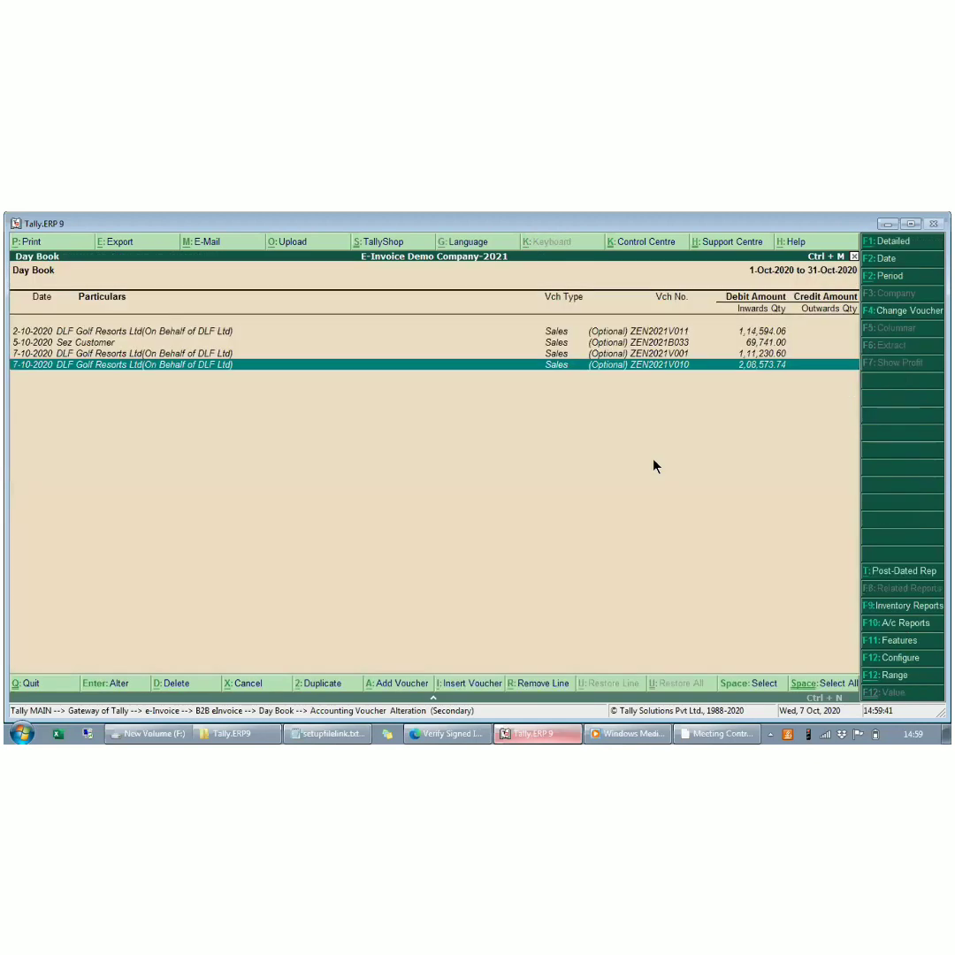
- Open the e-Invoice Register and look through its vouchers of 7-Oct-2020
{"action": "key", "text": "Escape"}
{"action": "key", "text": "g"}
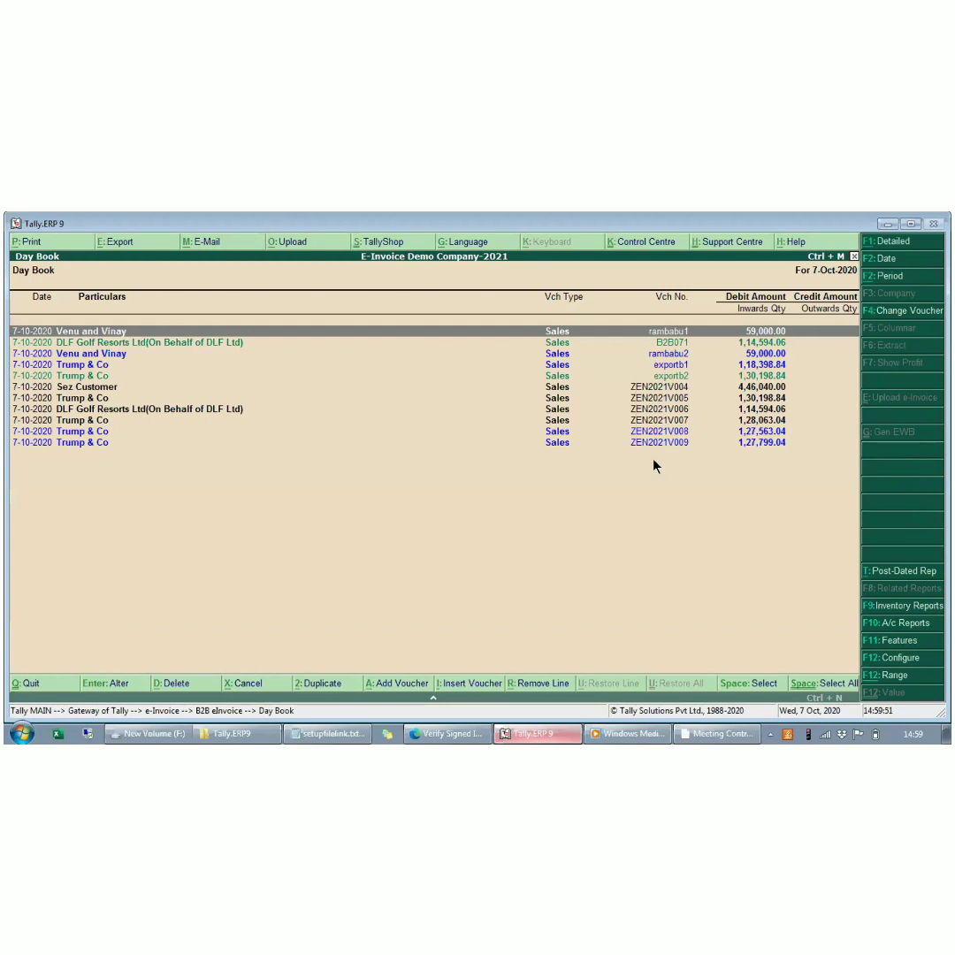
{"action": "key", "text": "Down"}
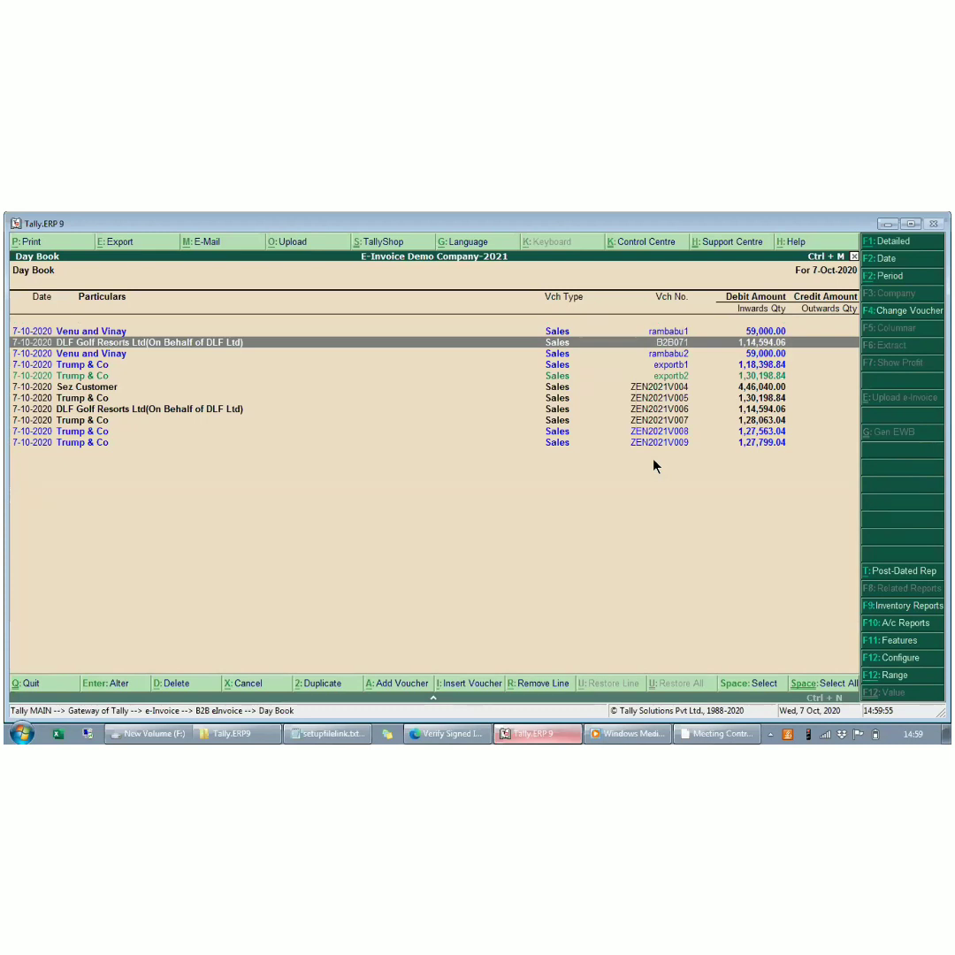
{"action": "key", "text": "Down"}
{"action": "key", "text": "Down"}
- Open voucher ZEN2021V006 from the Day Book and review its party details and the party's ledger master
{"action": "key", "text": "Down"}
{"action": "key", "text": "Down"}
{"action": "key", "text": "Down"}
{"action": "key", "text": "Down"}
{"action": "key", "text": "Down"}
{"action": "key", "text": "Down"}
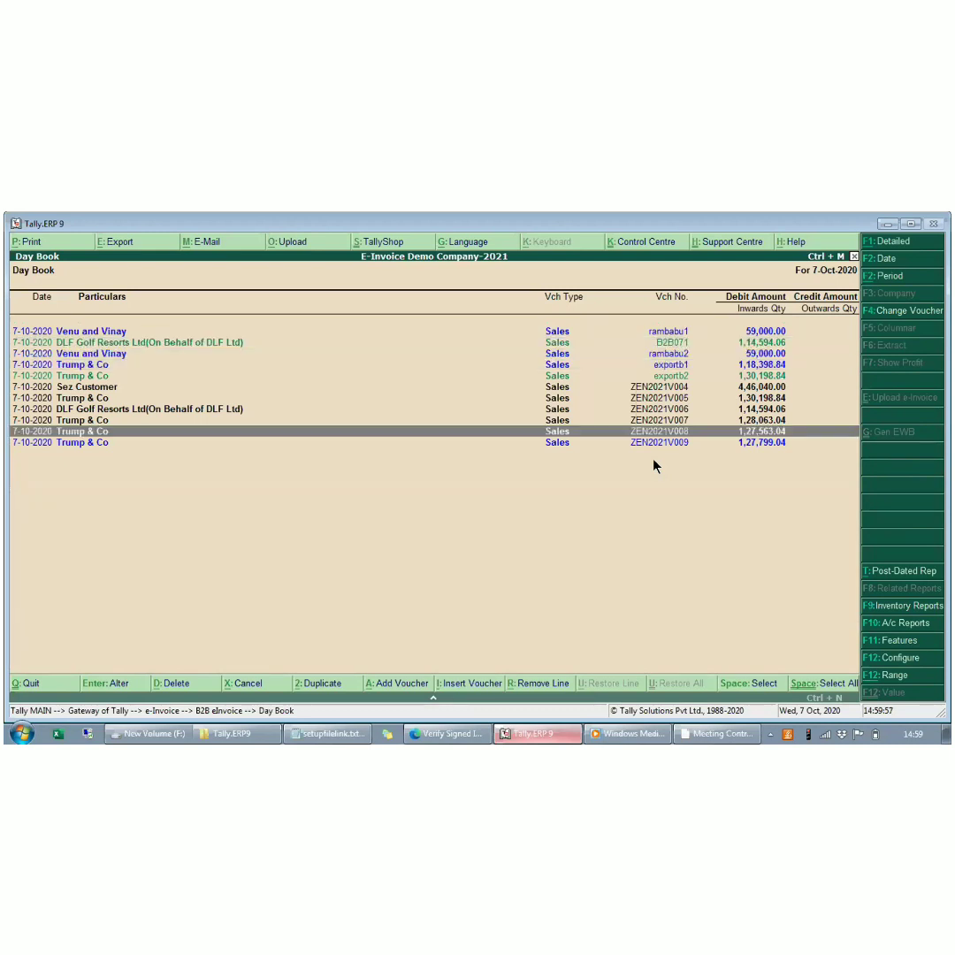
{"action": "key", "text": "Down"}
{"action": "key", "text": "Up"}
{"action": "key", "text": "Up"}
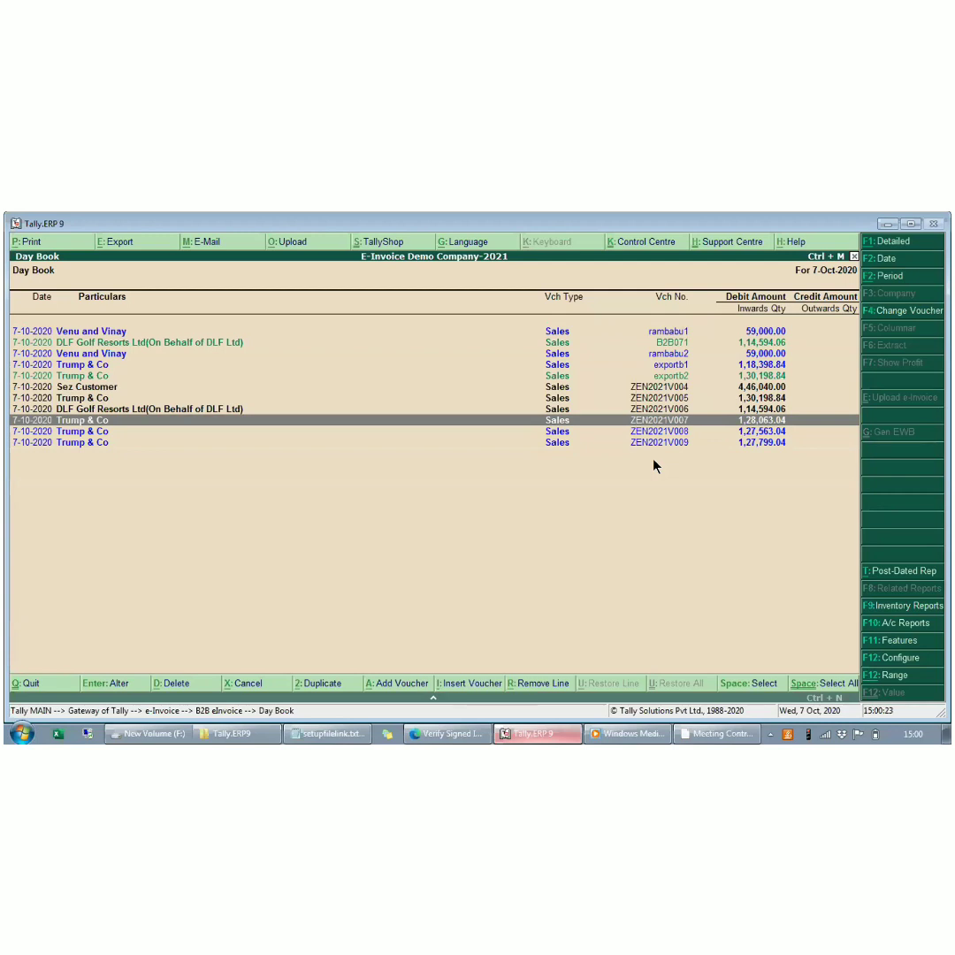
{"action": "key", "text": "Up"}
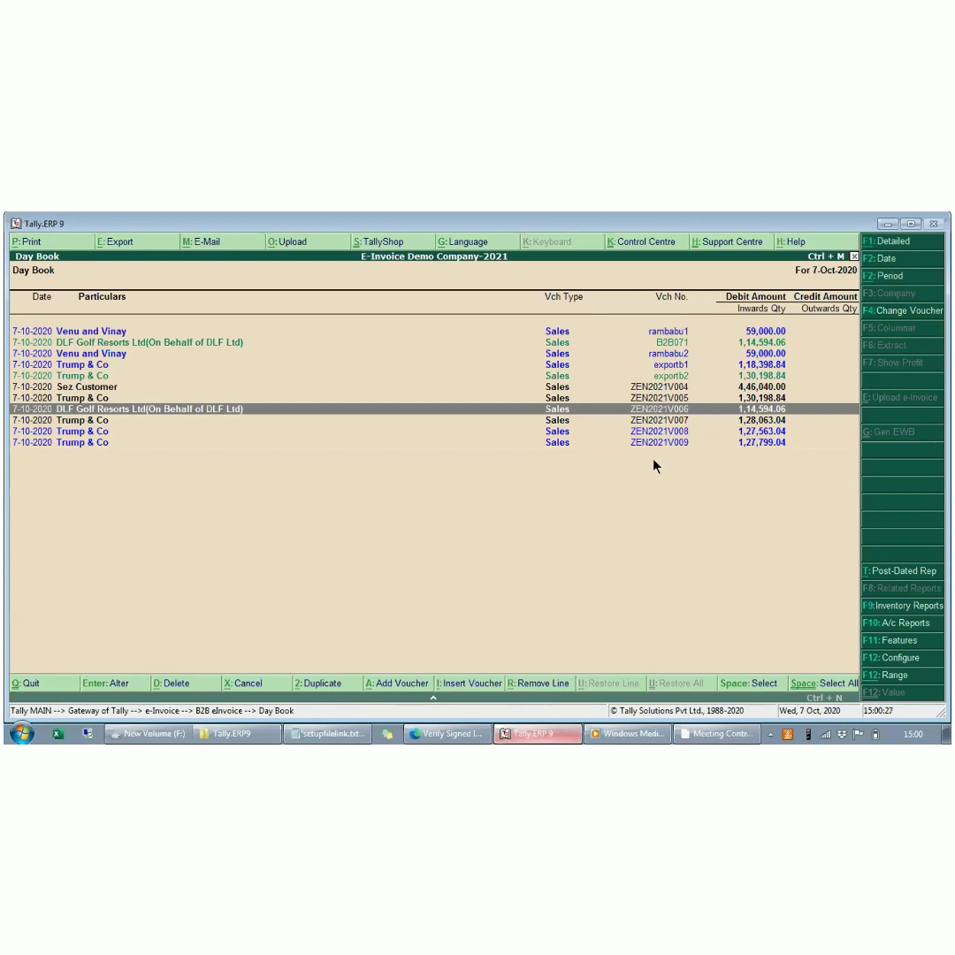
{"action": "key", "text": "Return"}
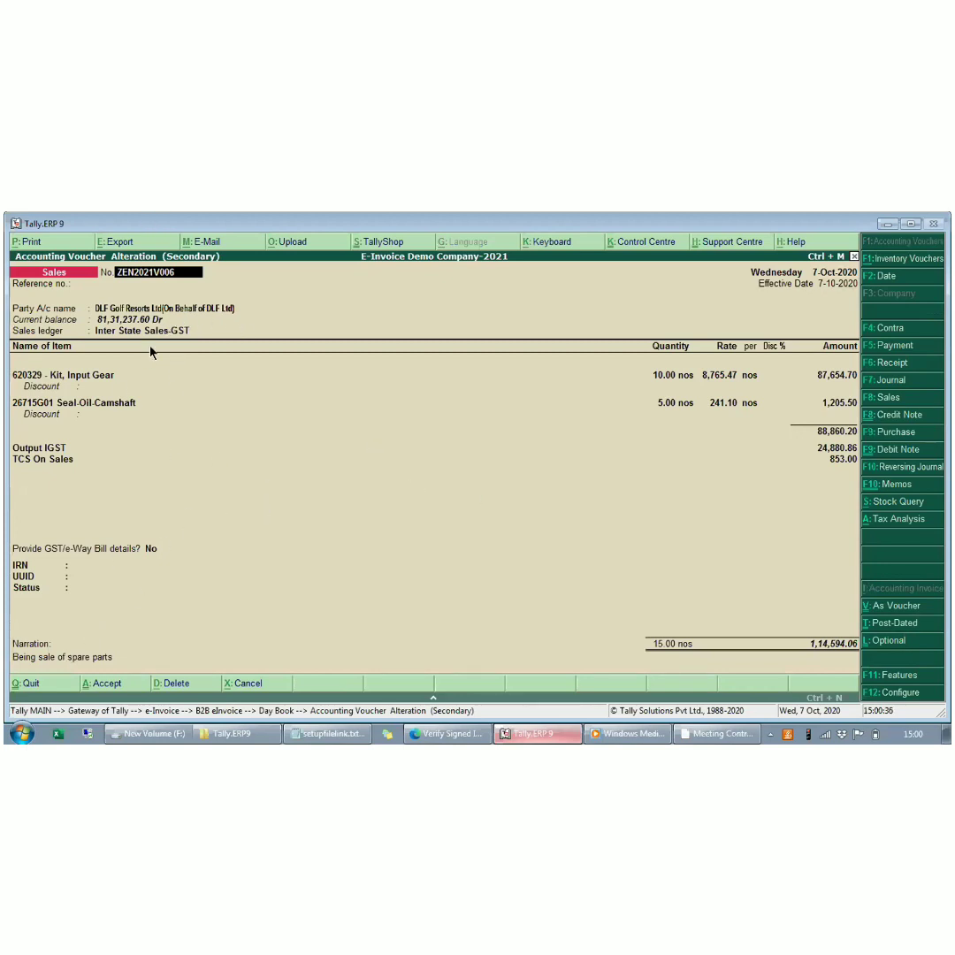
{"action": "left_click", "coordinate": [141, 309]}
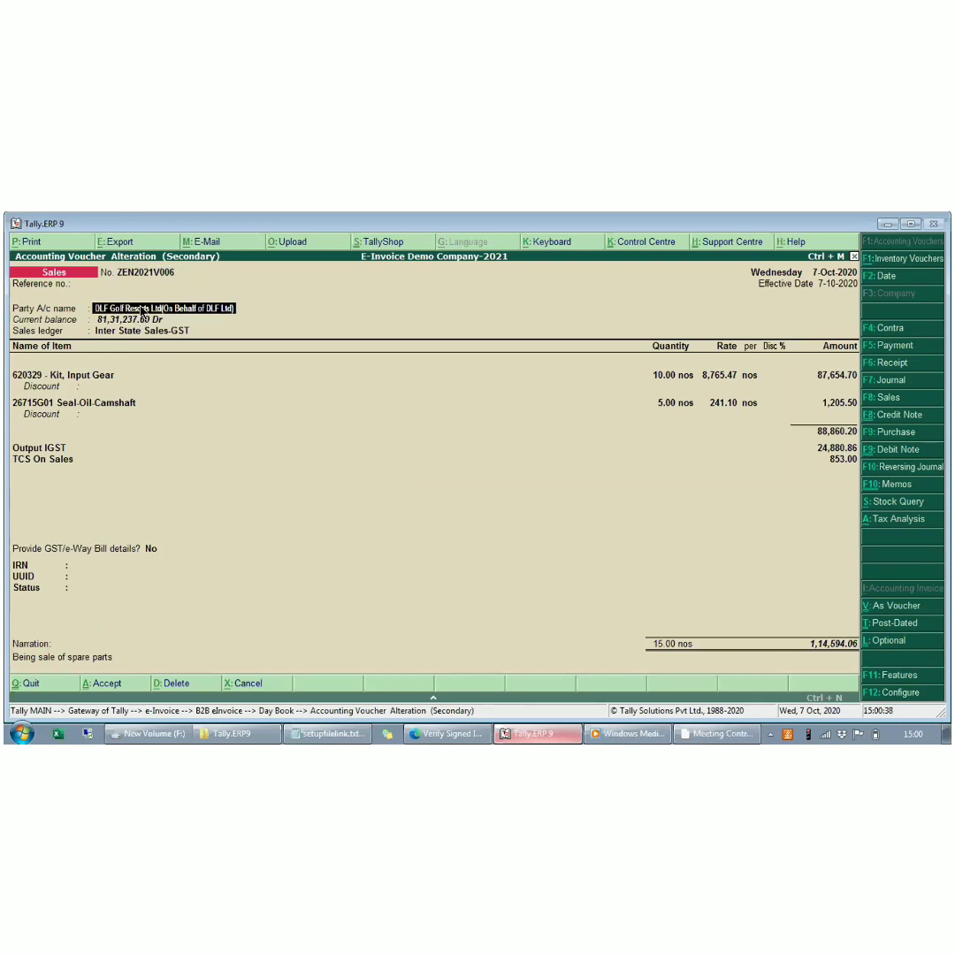
{"action": "key", "text": "Return"}
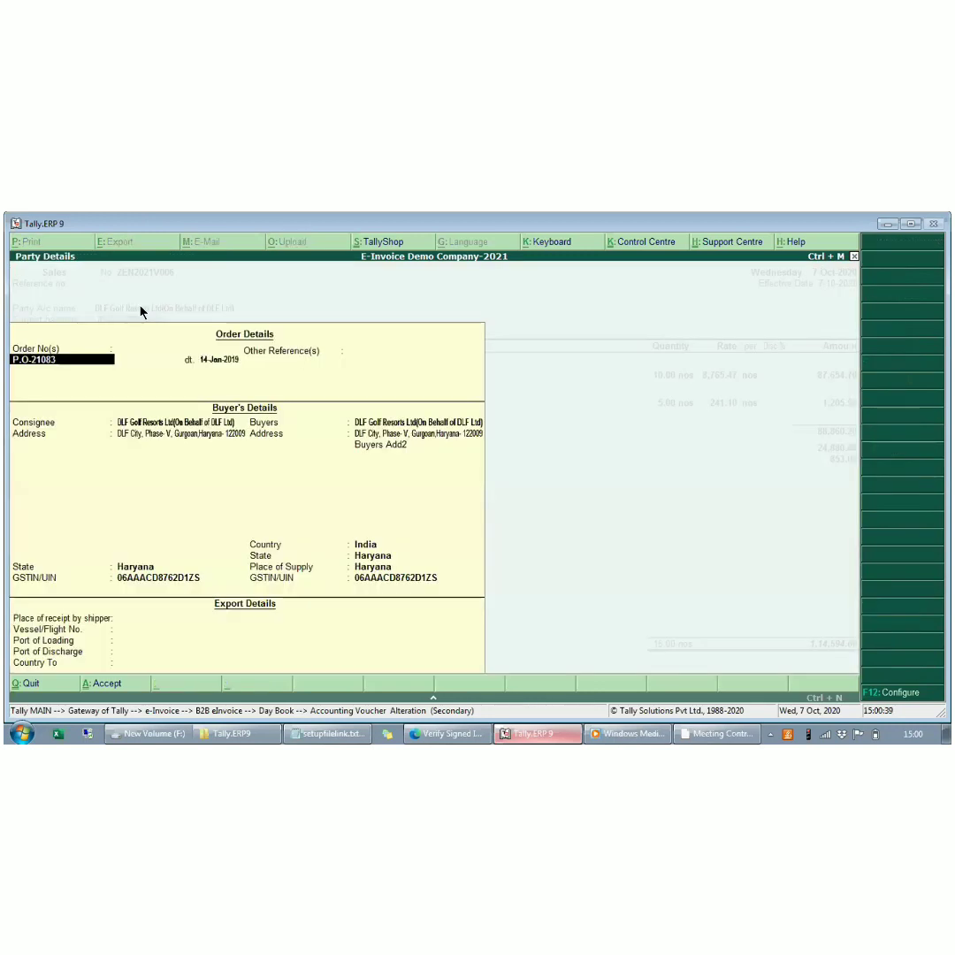
{"action": "key", "text": "Return"}
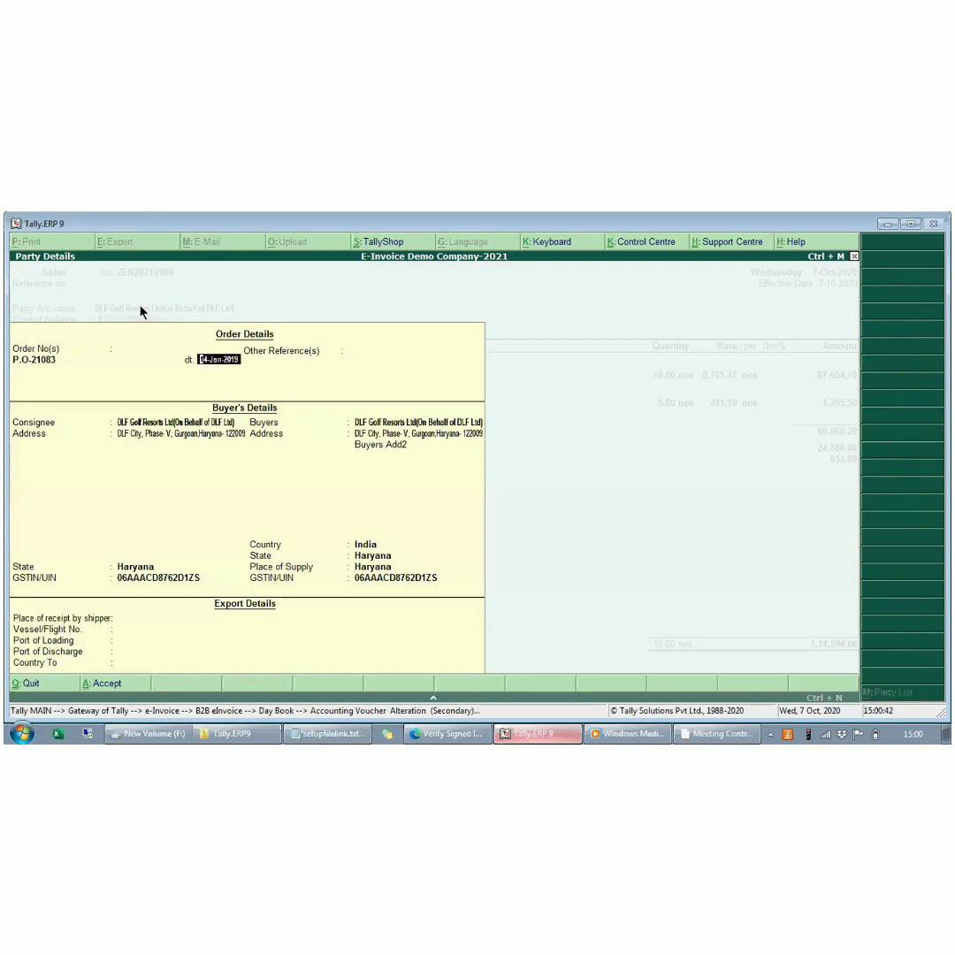
{"action": "key", "text": "Escape"}
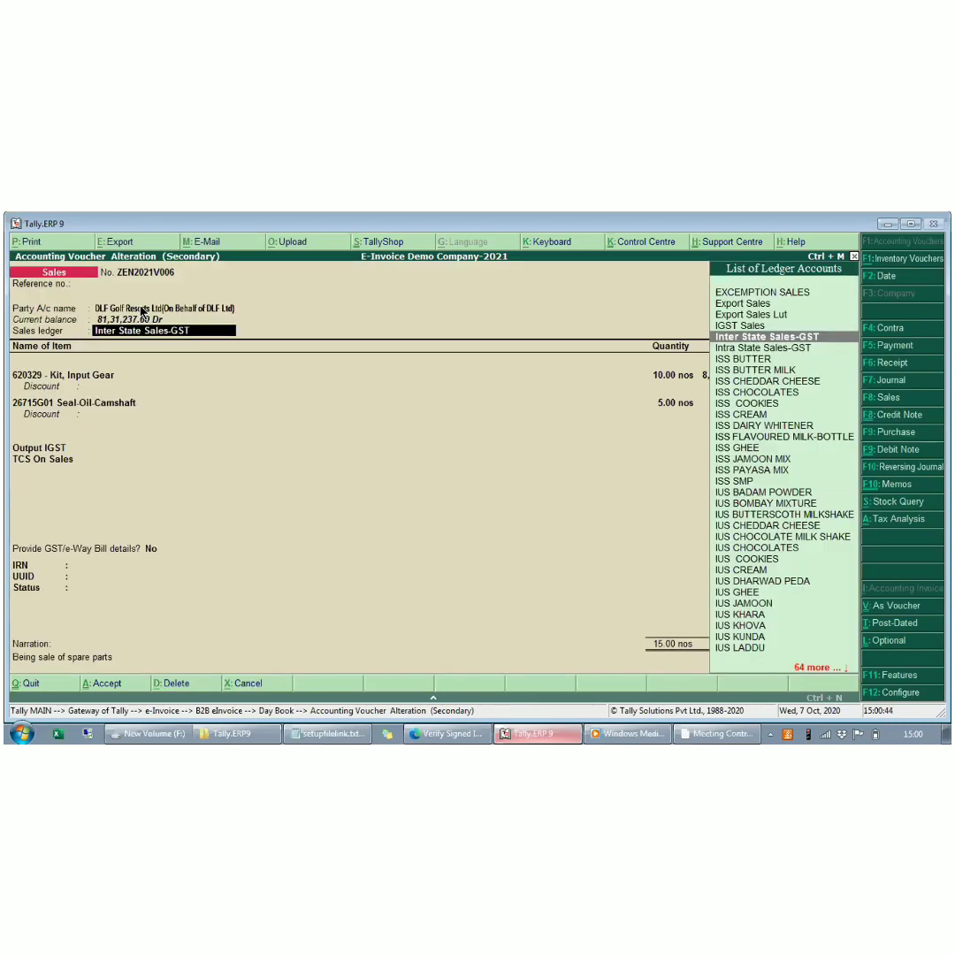
{"action": "key", "text": "ctrl+Return"}
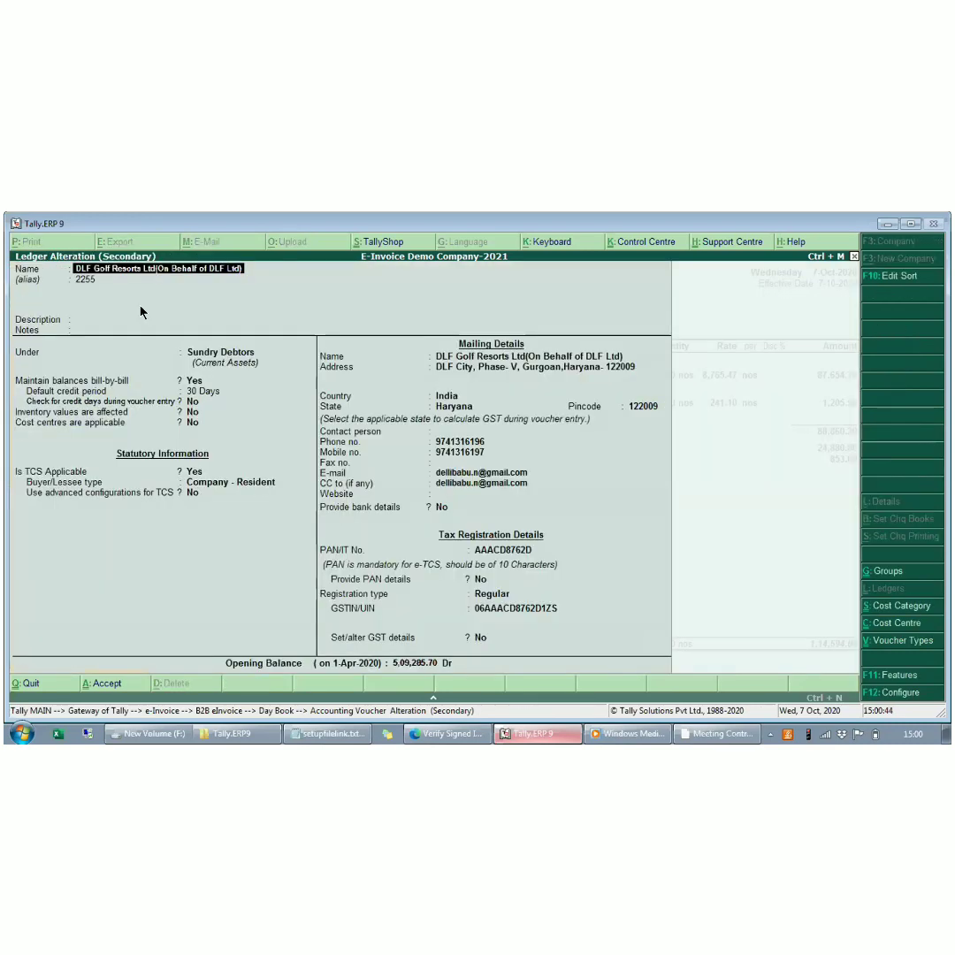
{"action": "key", "text": "Escape"}
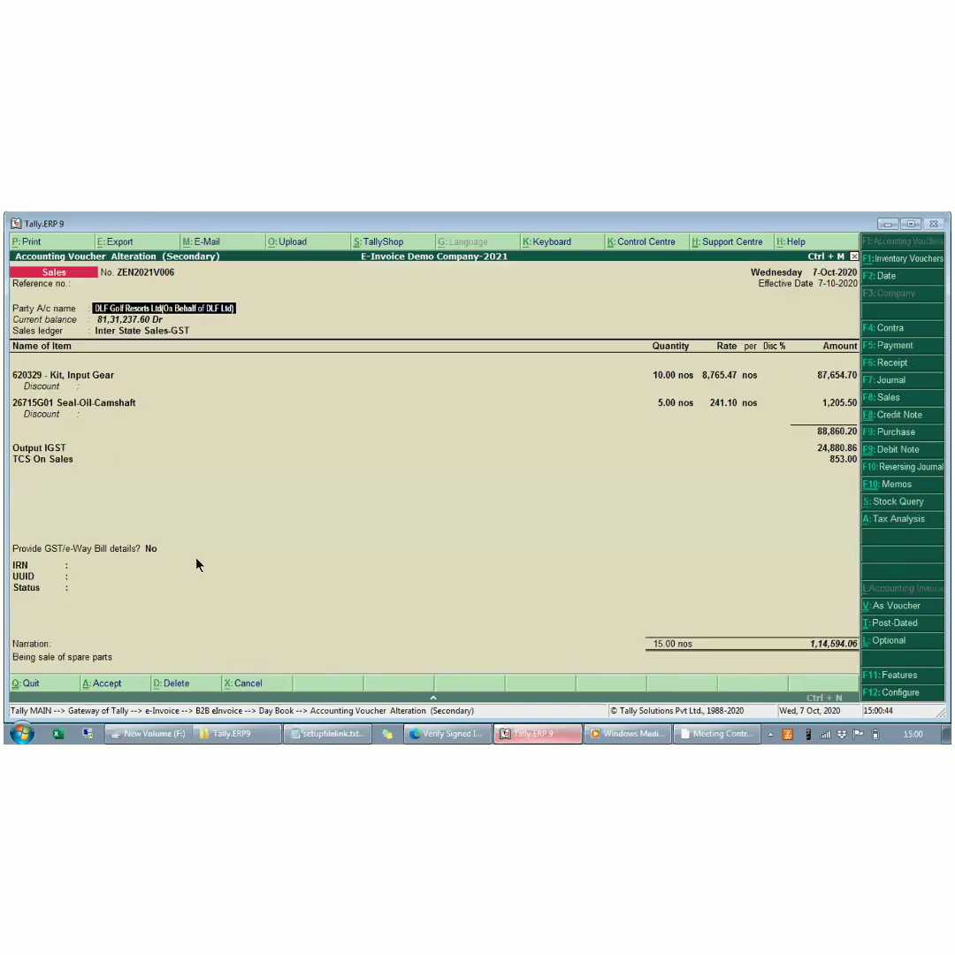
{"action": "left_click", "coordinate": [151, 551]}
{"action": "key", "text": "Down"}
{"action": "key", "text": "Return"}
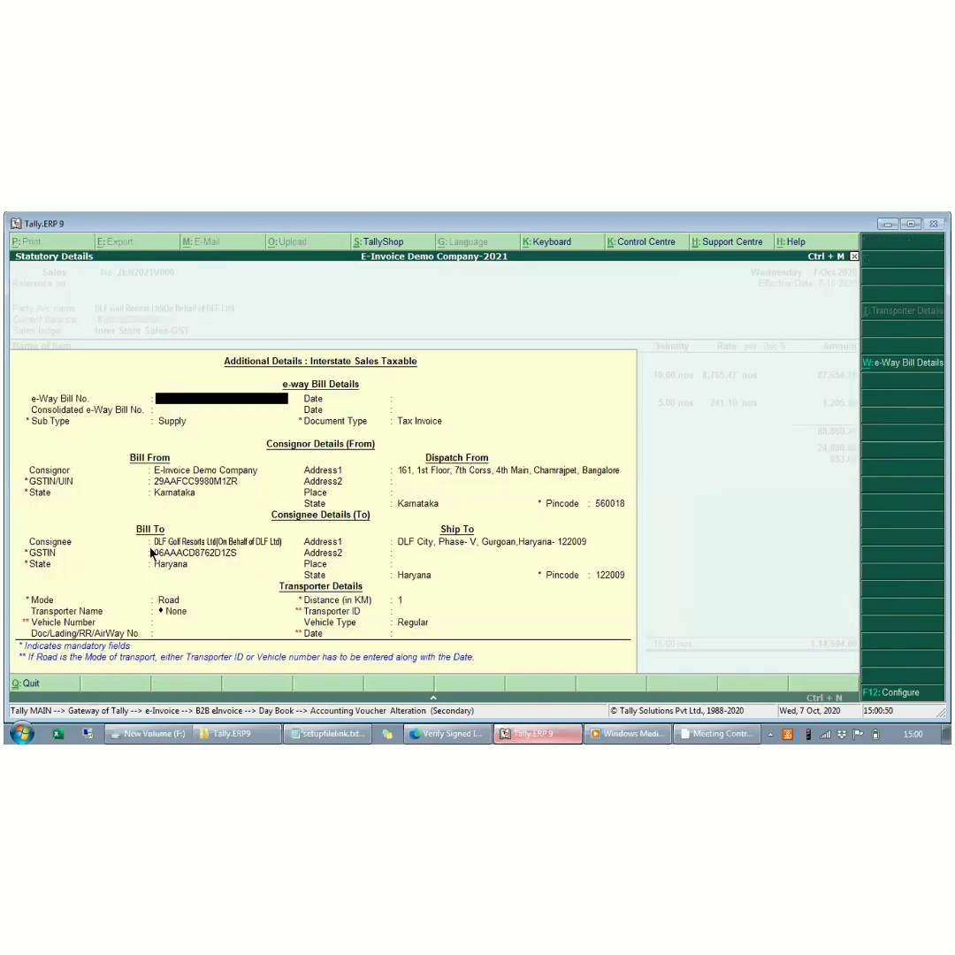
{"action": "left_click", "coordinate": [171, 622]}
{"action": "type", "text": "KA04E"}
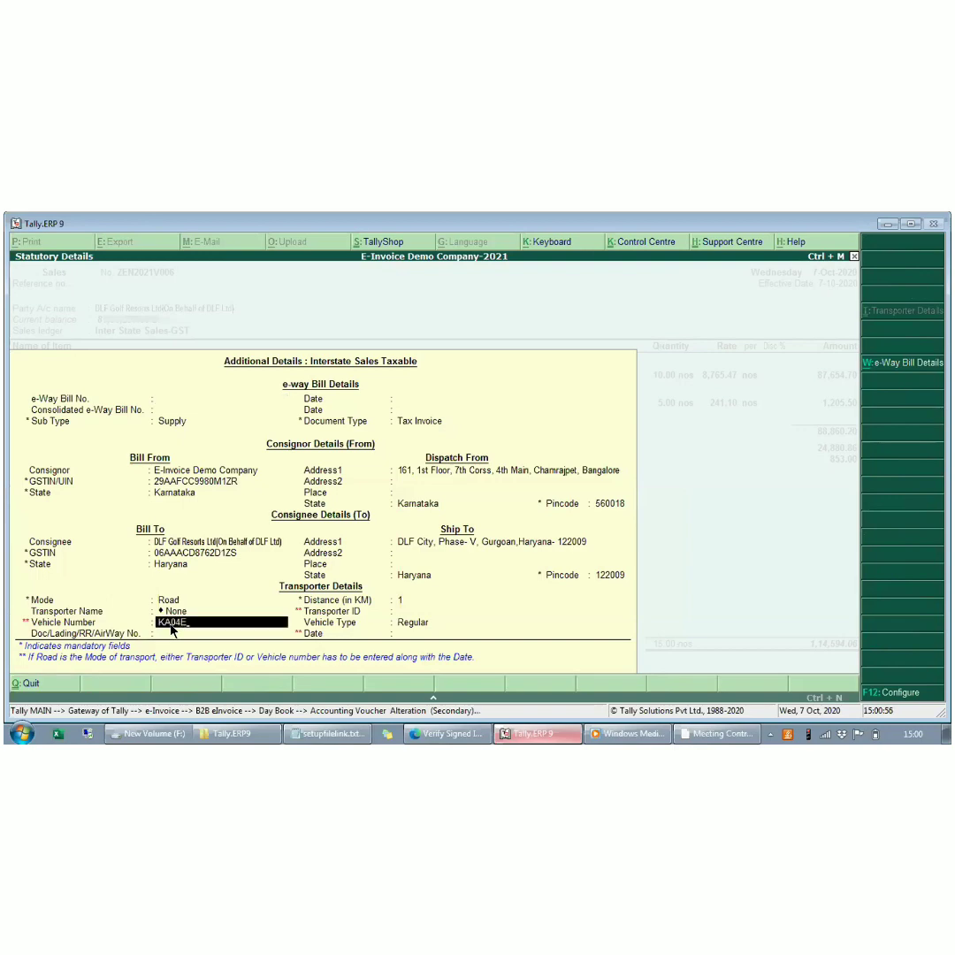
{"action": "type", "text": "Y7788"}
{"action": "key", "text": "Return"}
{"action": "key", "text": "Return"}
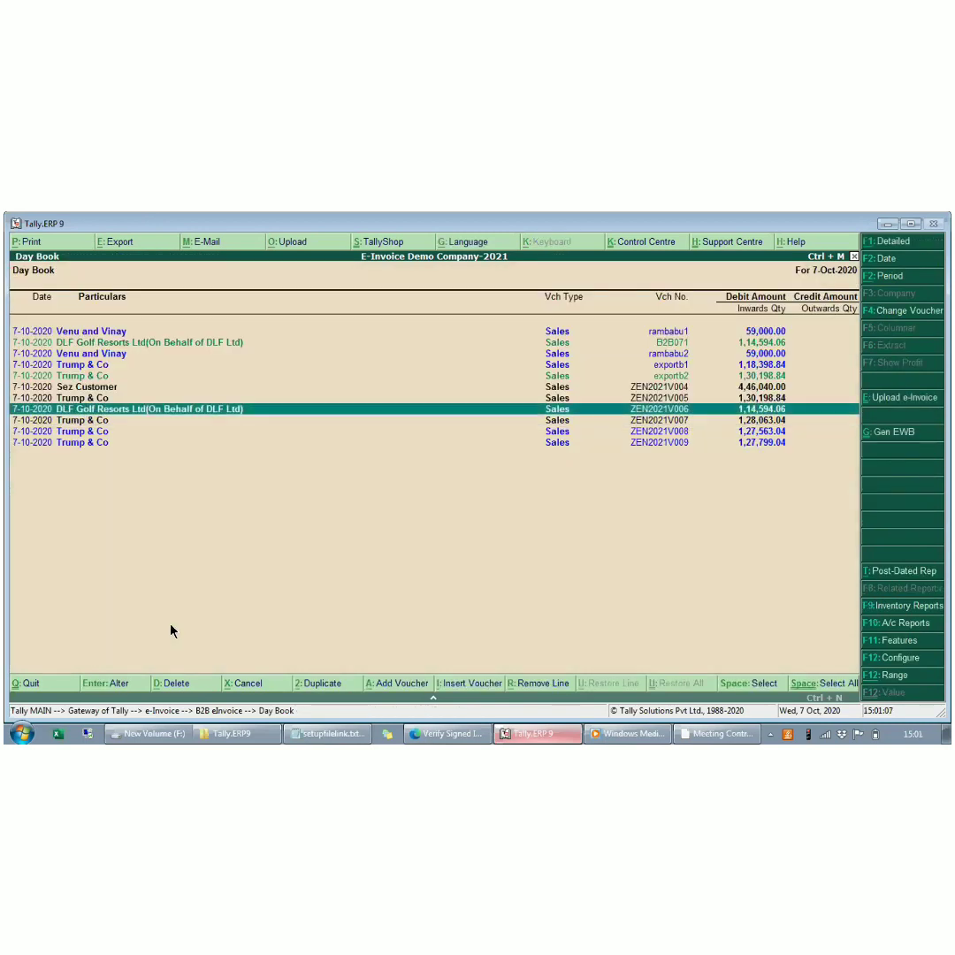
- Try to upload the e-invoice of voucher ZEN2021V006 and reopen the voucher to check its status
{"action": "left_click", "coordinate": [886, 398]}
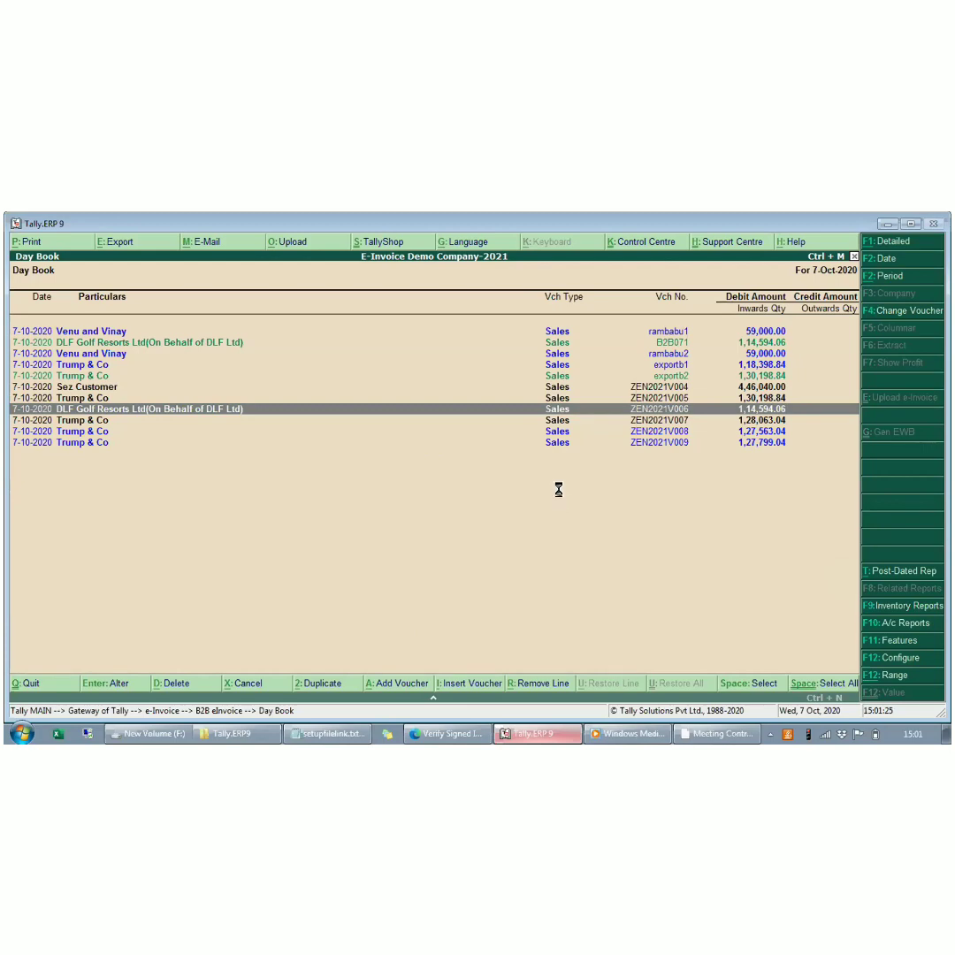
{"action": "key", "text": "Return"}
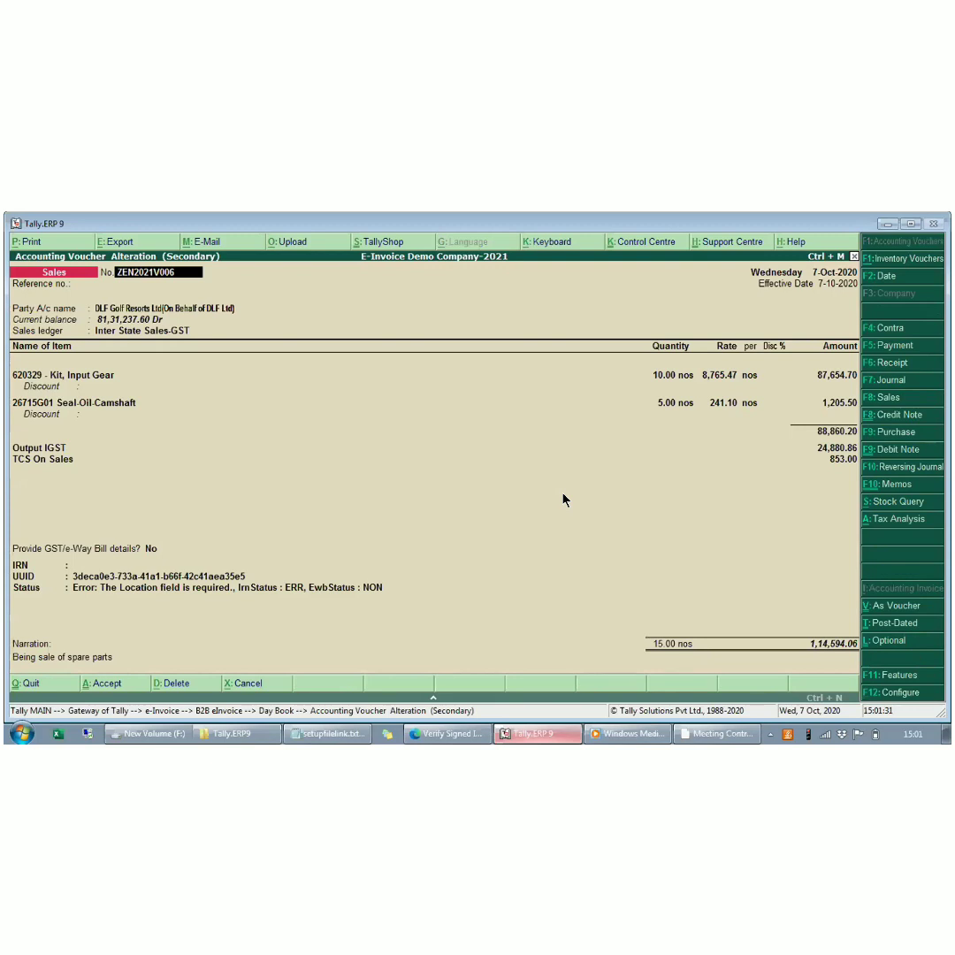
- Set the Ship To place to Har in the voucher's GST/e-Way Bill details and save the voucher
{"action": "left_click", "coordinate": [151, 548]}
{"action": "key", "text": "Down"}
{"action": "key", "text": "Return"}
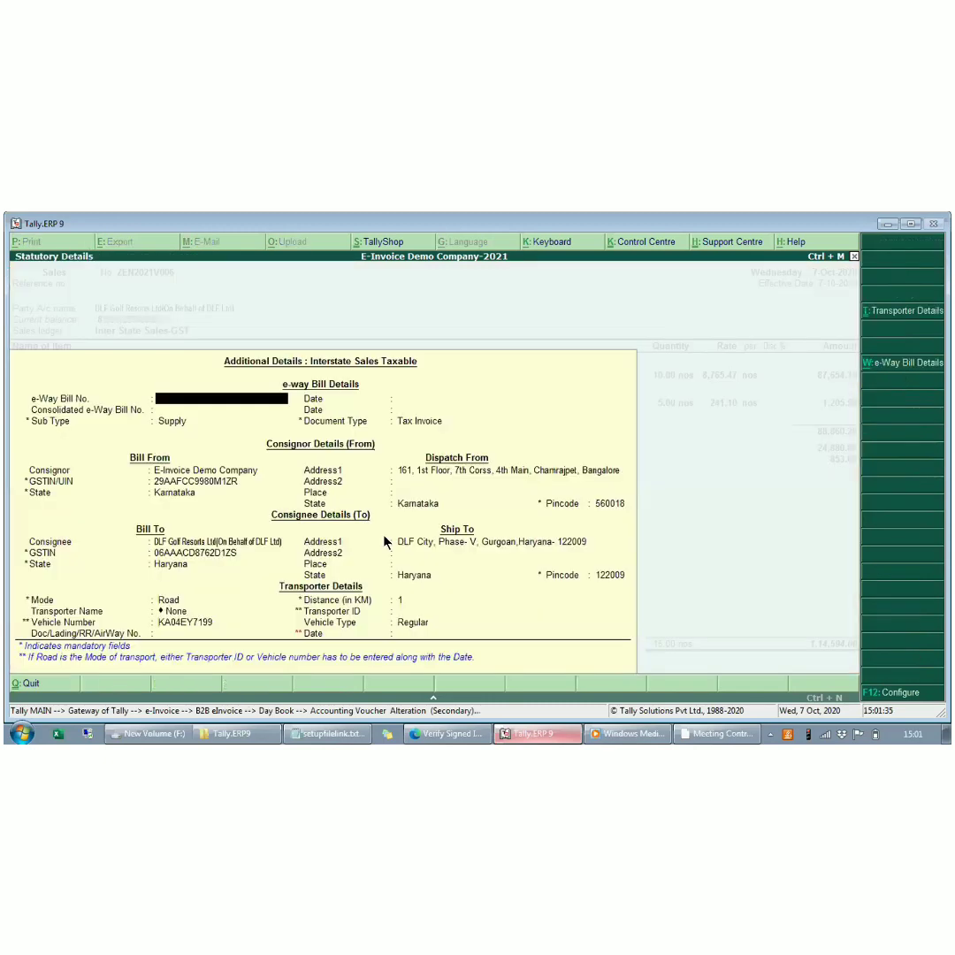
{"action": "left_click", "coordinate": [410, 492]}
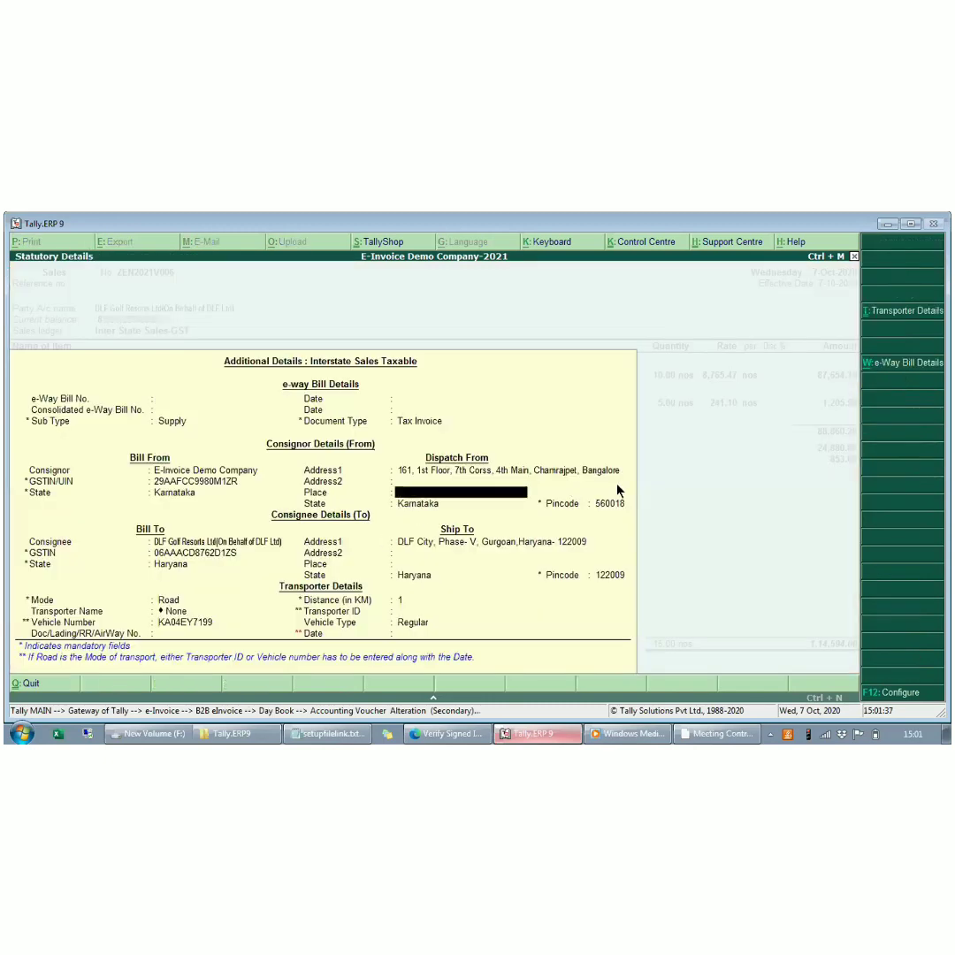
{"action": "key", "text": "Return"}
{"action": "key", "text": "Return"}
{"action": "key", "text": "Return"}
{"action": "key", "text": "Return"}
{"action": "key", "text": "Return"}
{"action": "key", "text": "Return"}
{"action": "key", "text": "Return"}
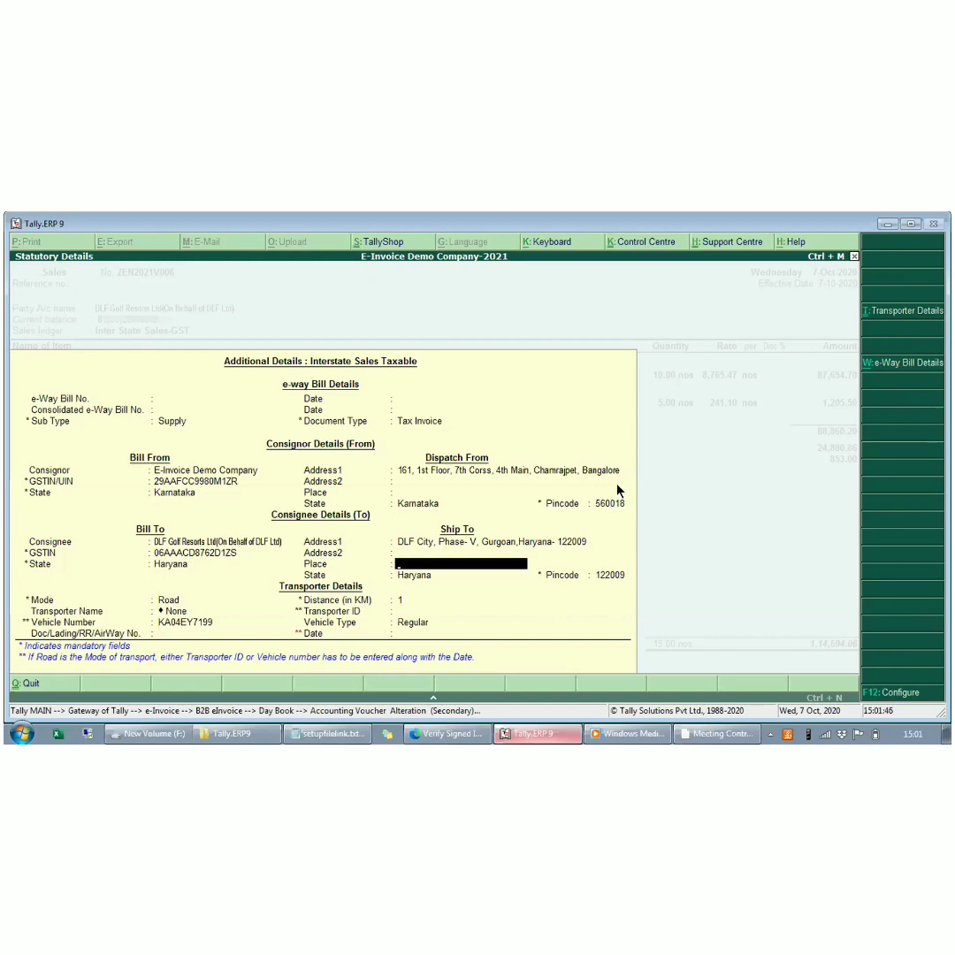
{"action": "type", "text": "M"}
{"action": "key", "text": "BackSpace"}
{"action": "type", "text": "Har"}
{"action": "key", "text": "Return"}
{"action": "key", "text": "Return"}
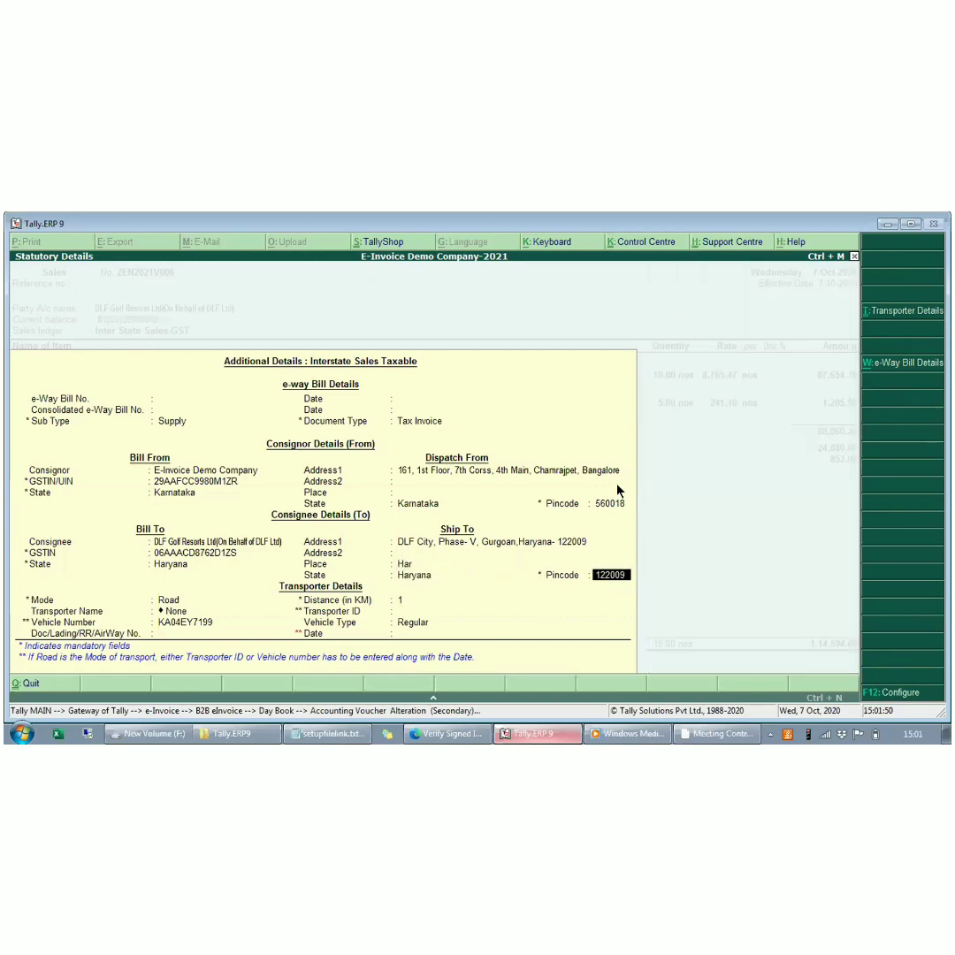
{"action": "key", "text": "ctrl+a"}
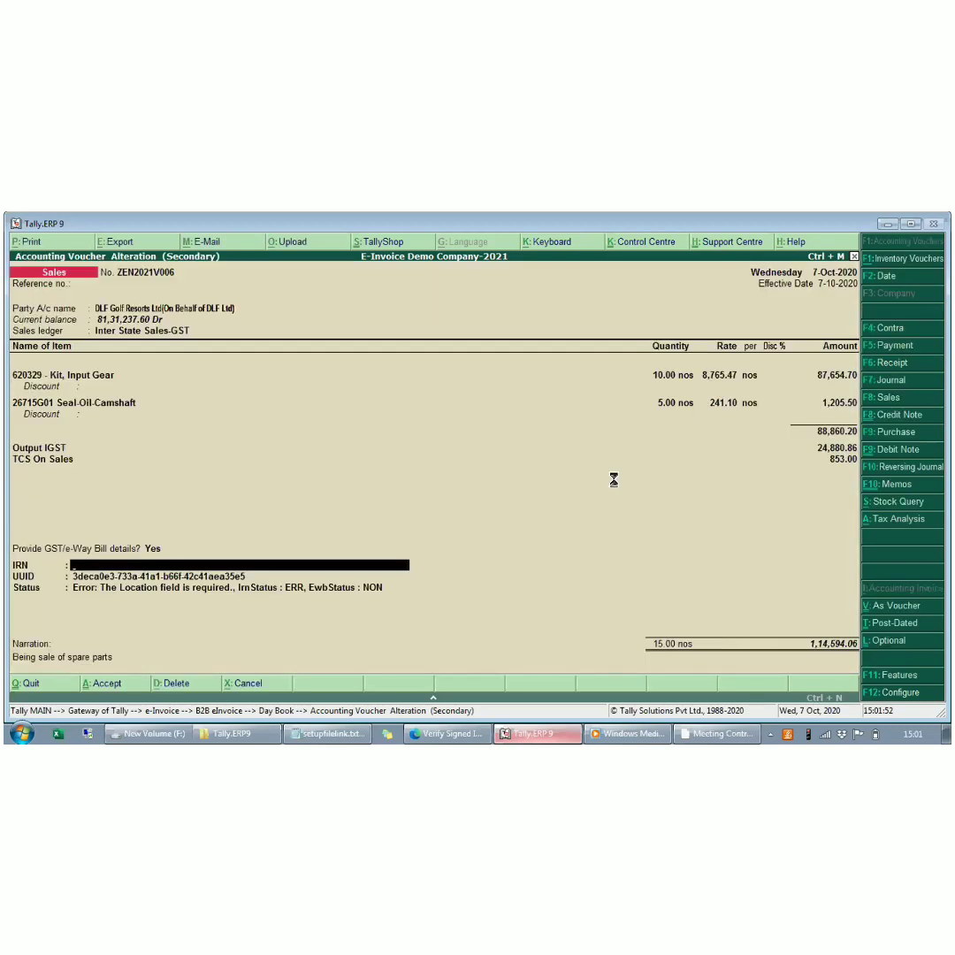
{"action": "key", "text": "ctrl+a"}
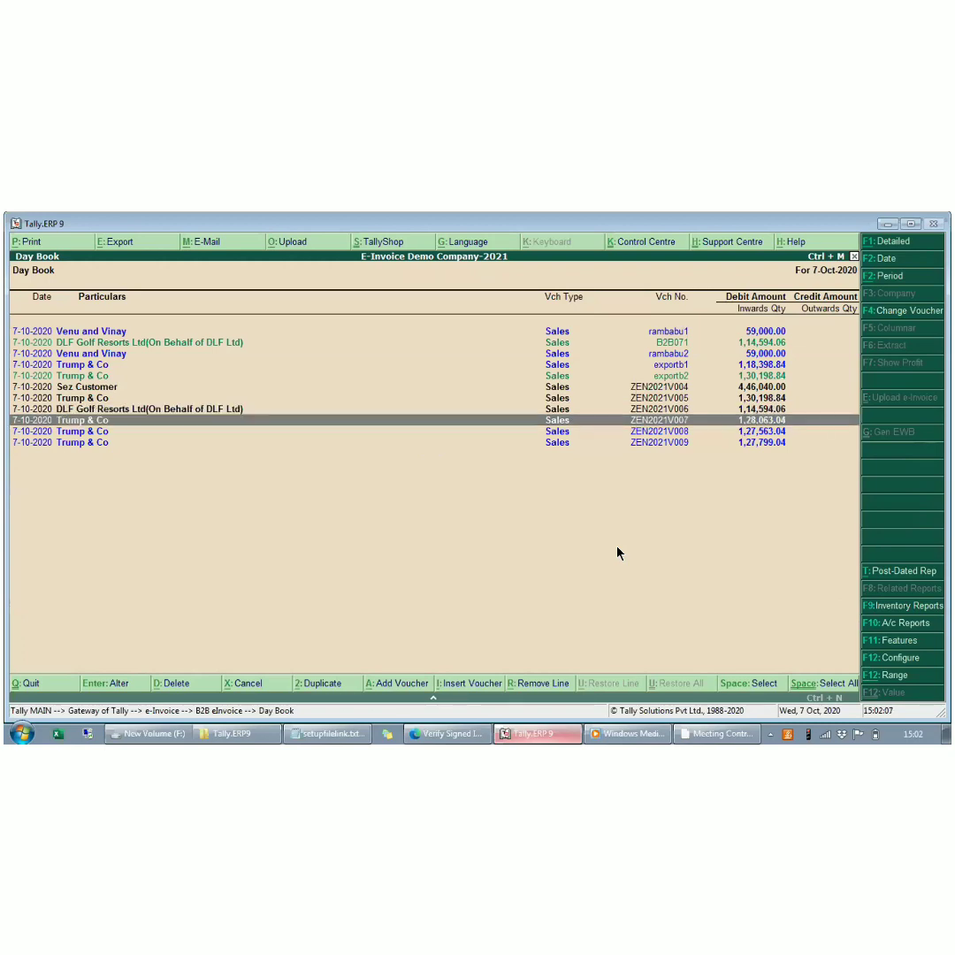
- Check the status of voucher ZEN2021V006, try uploading its e-invoice again, and reopen the voucher
{"action": "key", "text": "Return"}
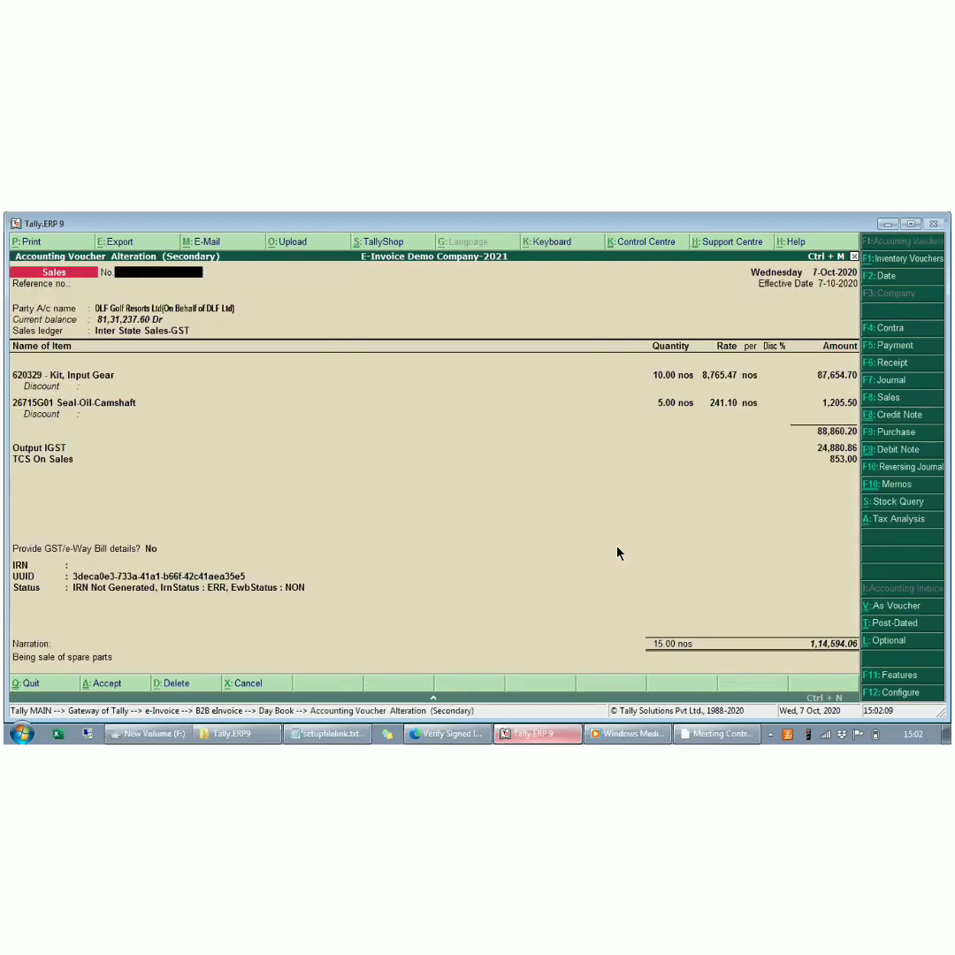
{"action": "key", "text": "Escape"}
{"action": "key", "text": "y"}
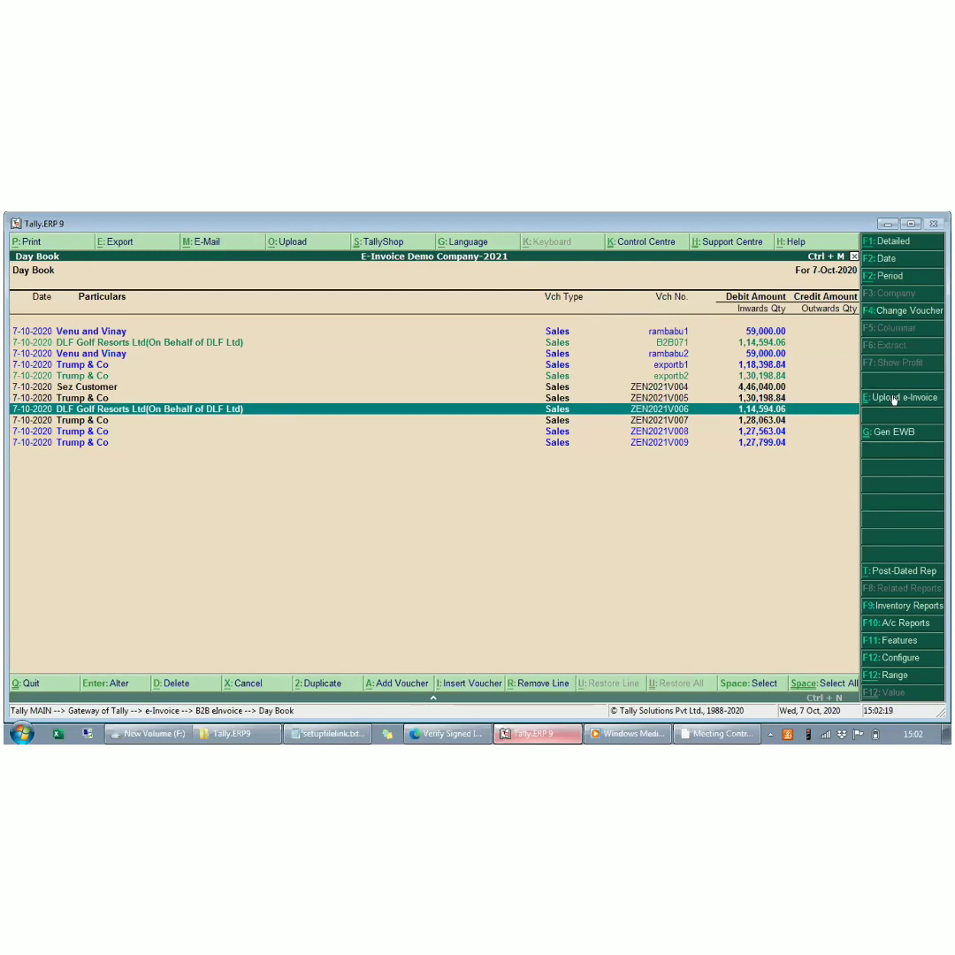
{"action": "left_click", "coordinate": [897, 400]}
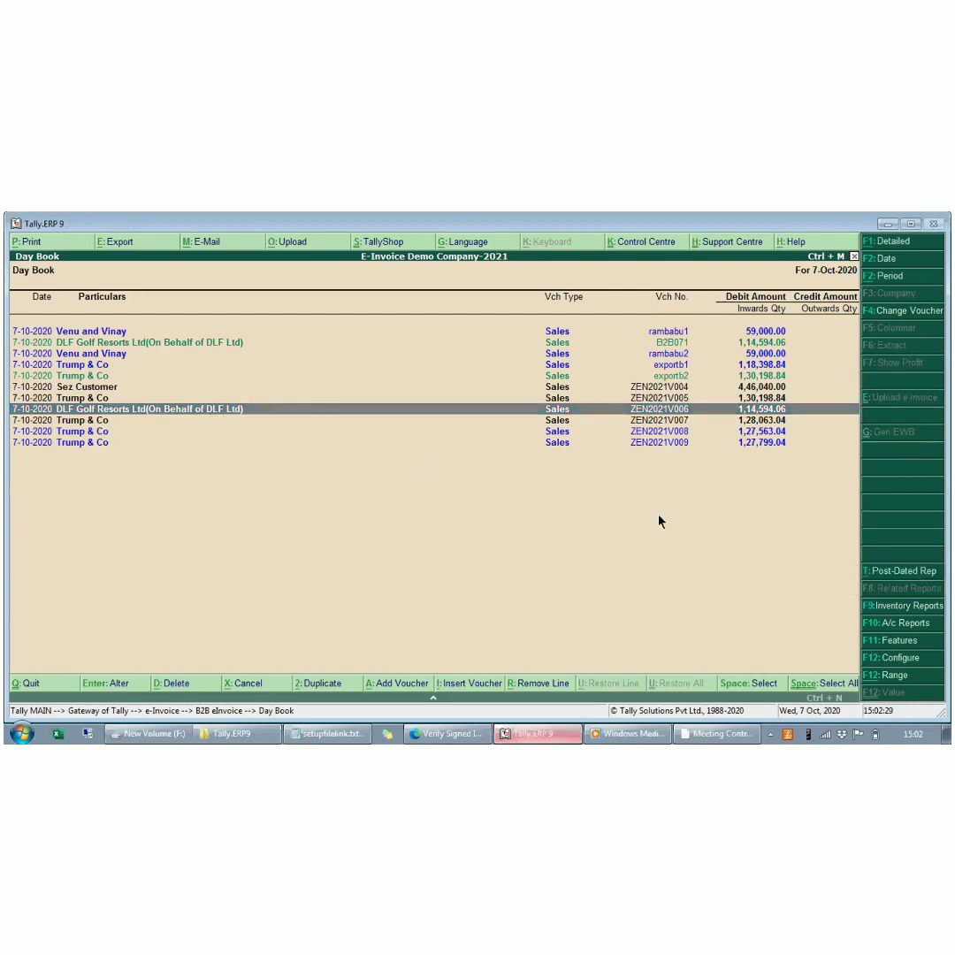
{"action": "key", "text": "Return"}
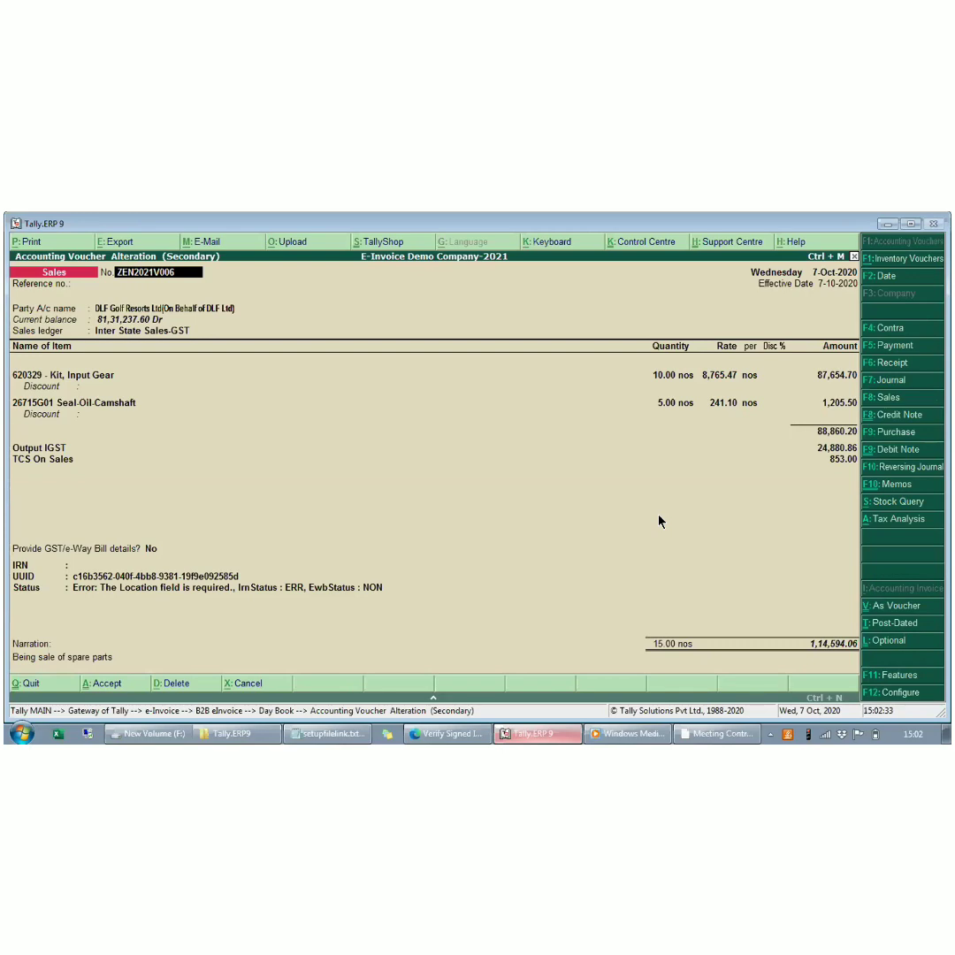
- Set the Dispatch From place to Chm in the voucher's GST/e-Way Bill details and save the voucher
{"action": "left_click", "coordinate": [150, 548]}
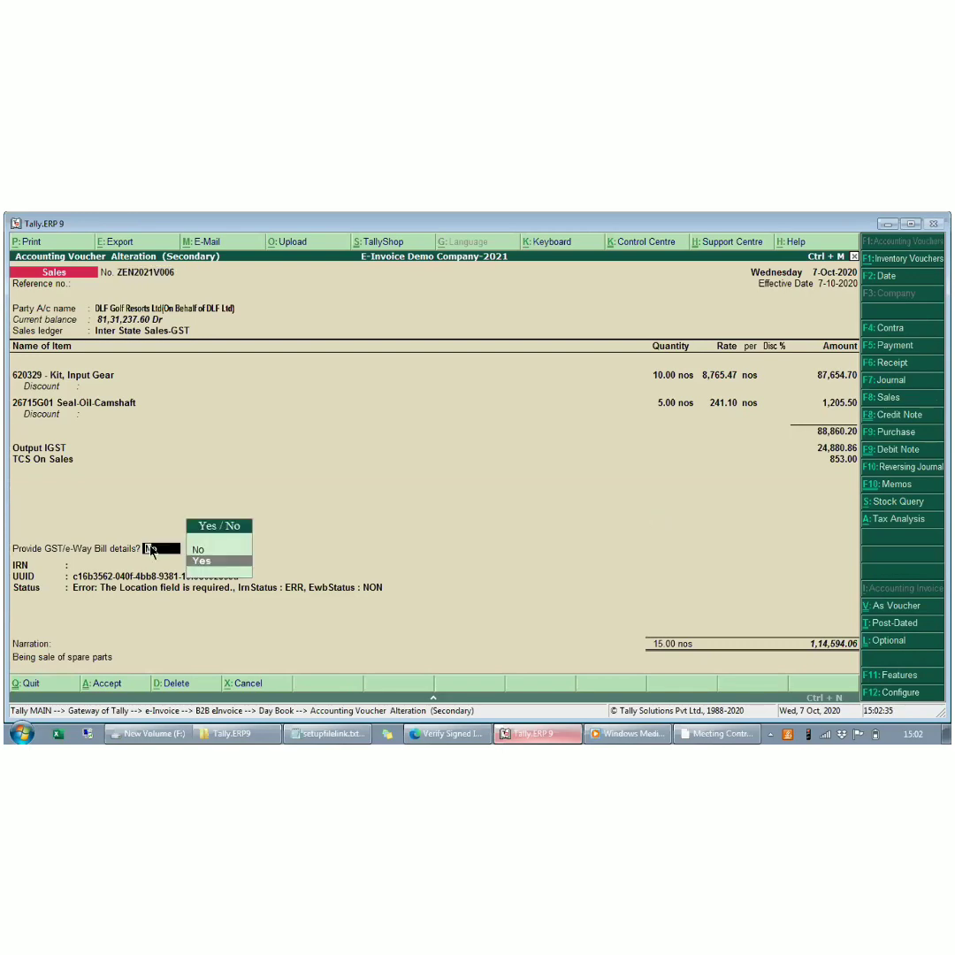
{"action": "key", "text": "Return"}
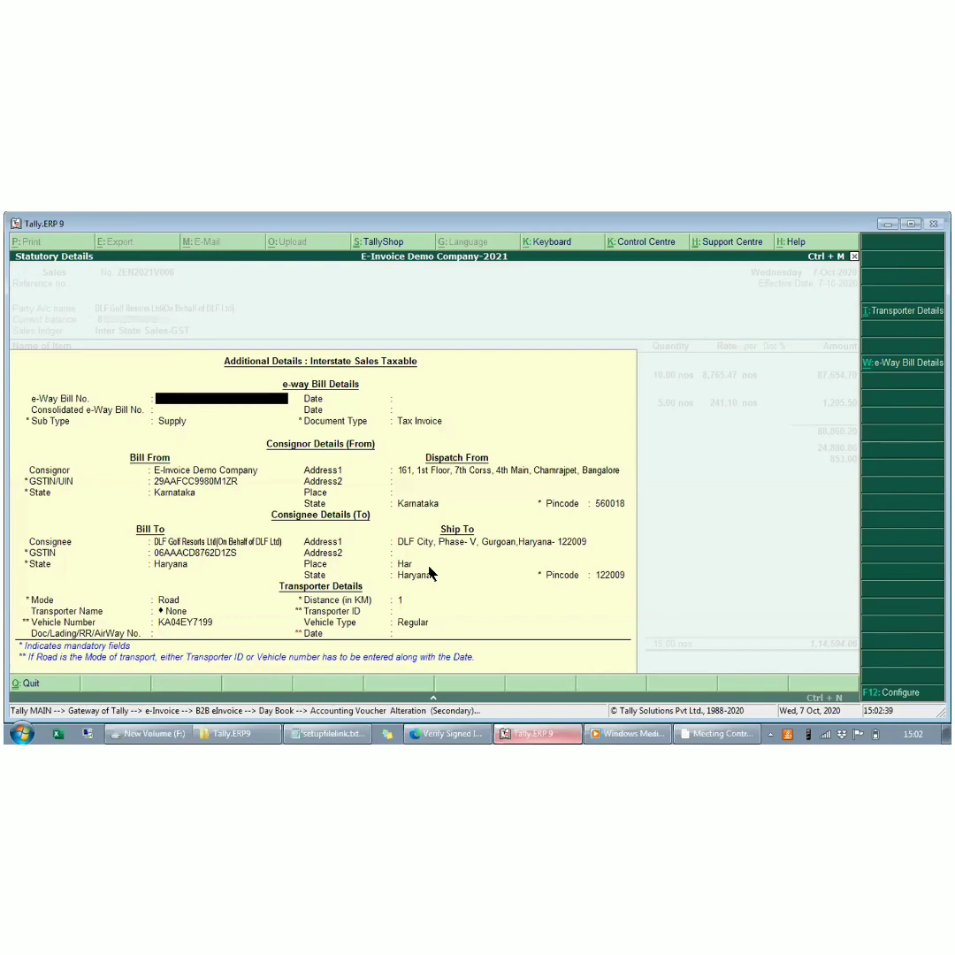
{"action": "left_click", "coordinate": [404, 495]}
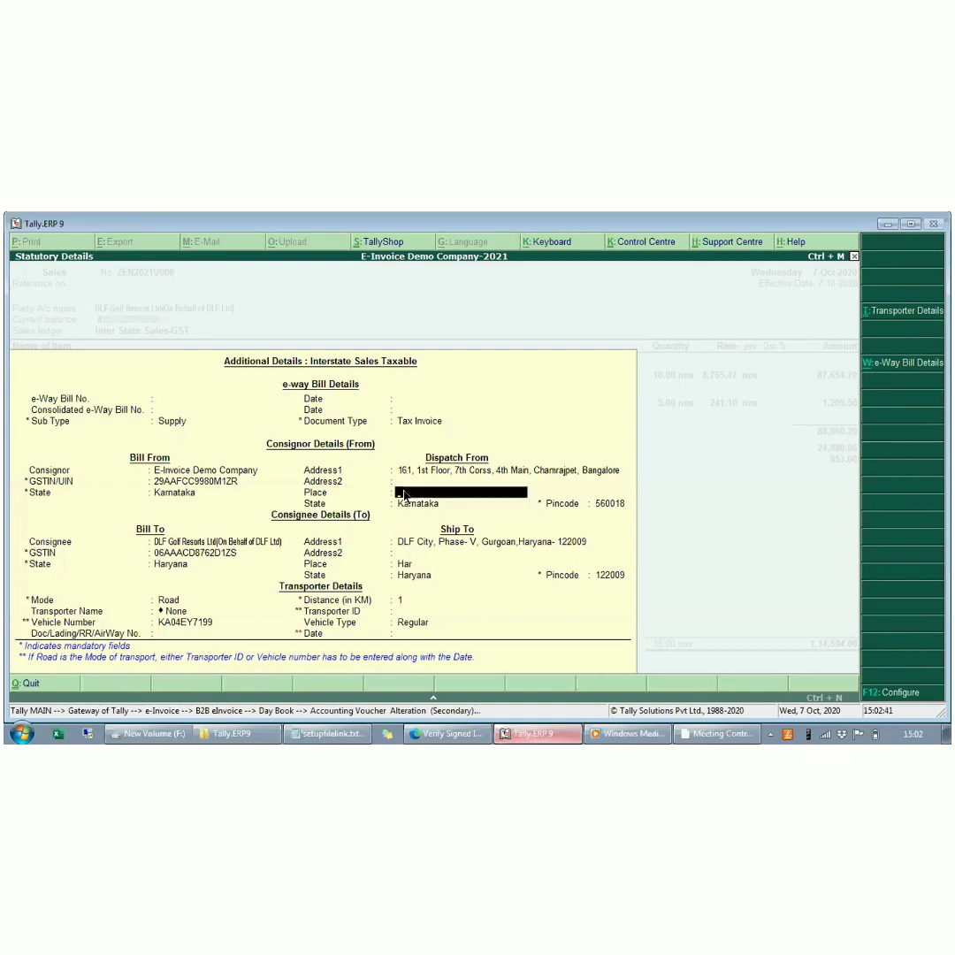
{"action": "type", "text": "Cham"}
{"action": "key", "text": "Return"}
{"action": "key", "text": "Return"}
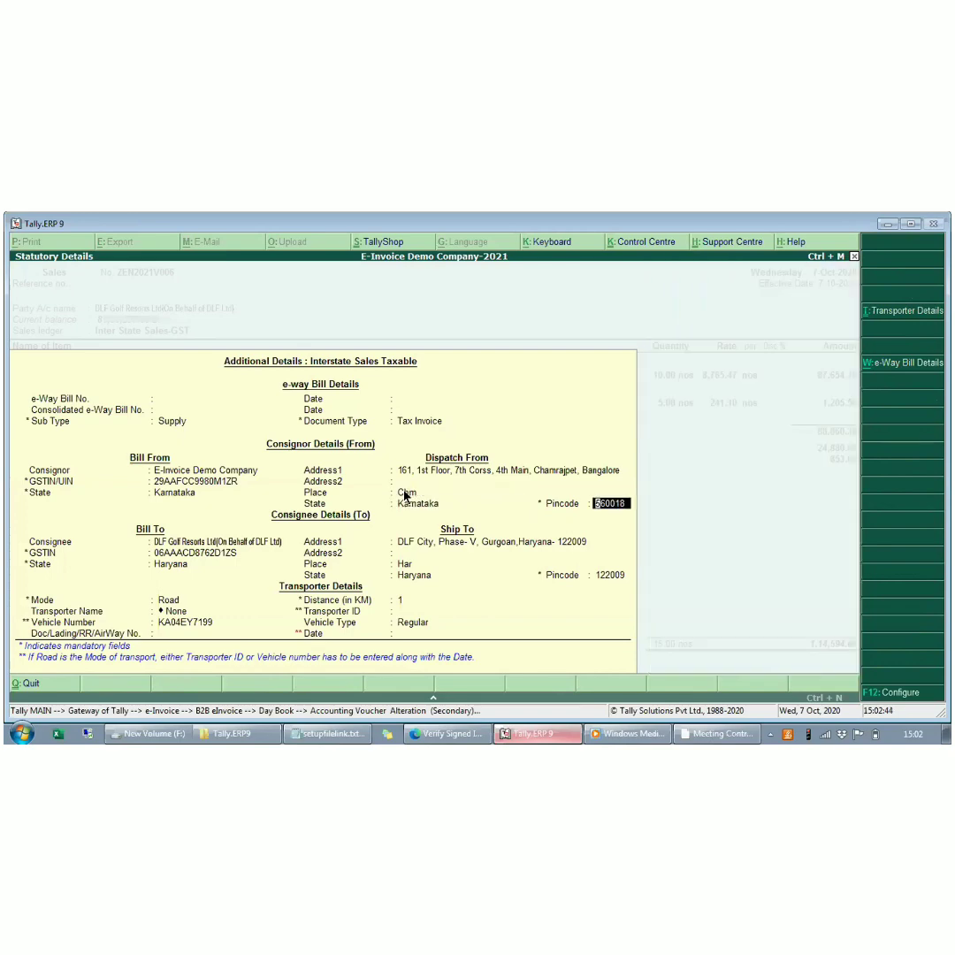
{"action": "key", "text": "Return"}
{"action": "key", "text": "ctrl+a"}
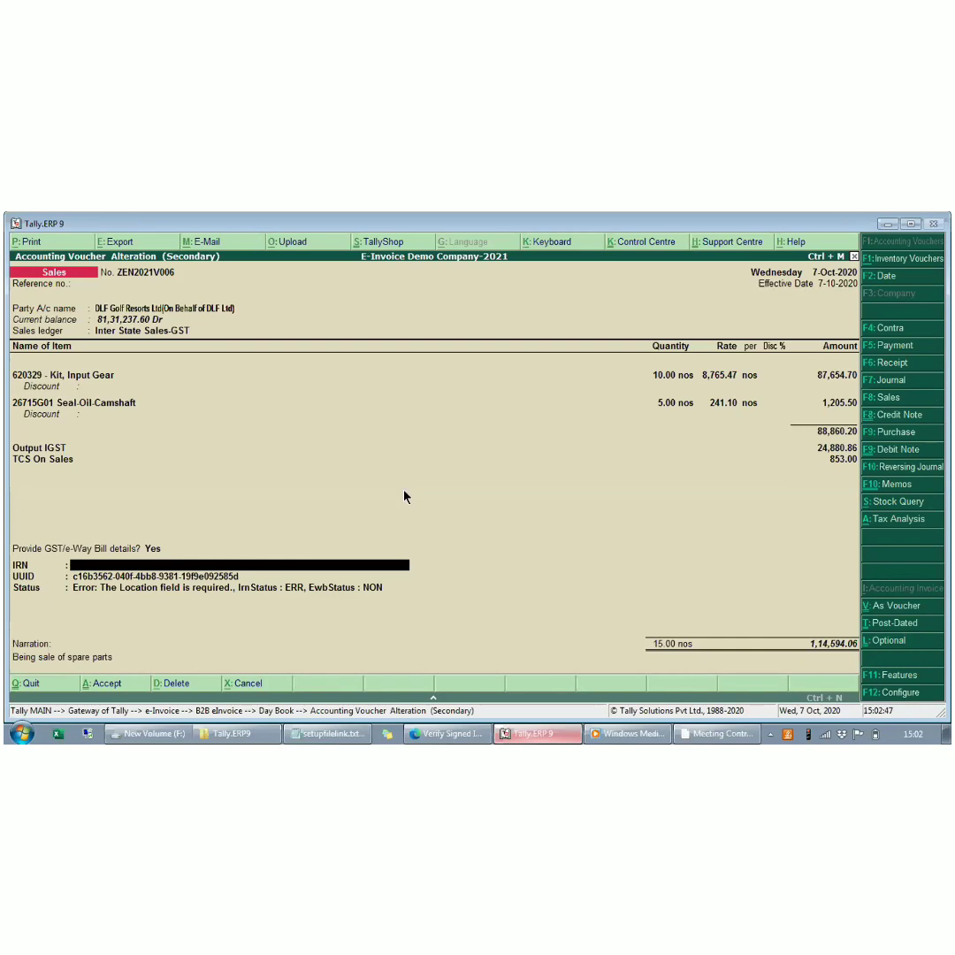
{"action": "key", "text": "ctrl+a"}
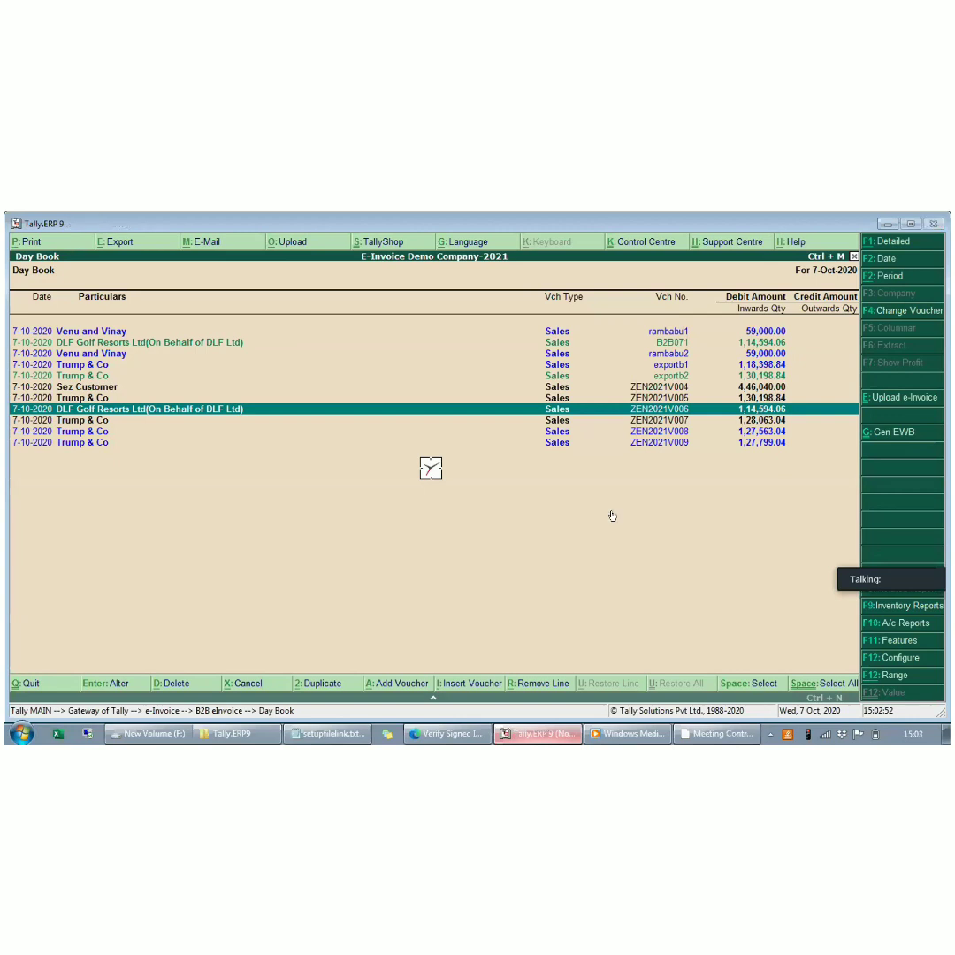
- Reopen voucher ZEN2021V006 to review its IRN and e-Way Bill status, and return to the B2B eInvoice menu
{"action": "key", "text": "Down"}
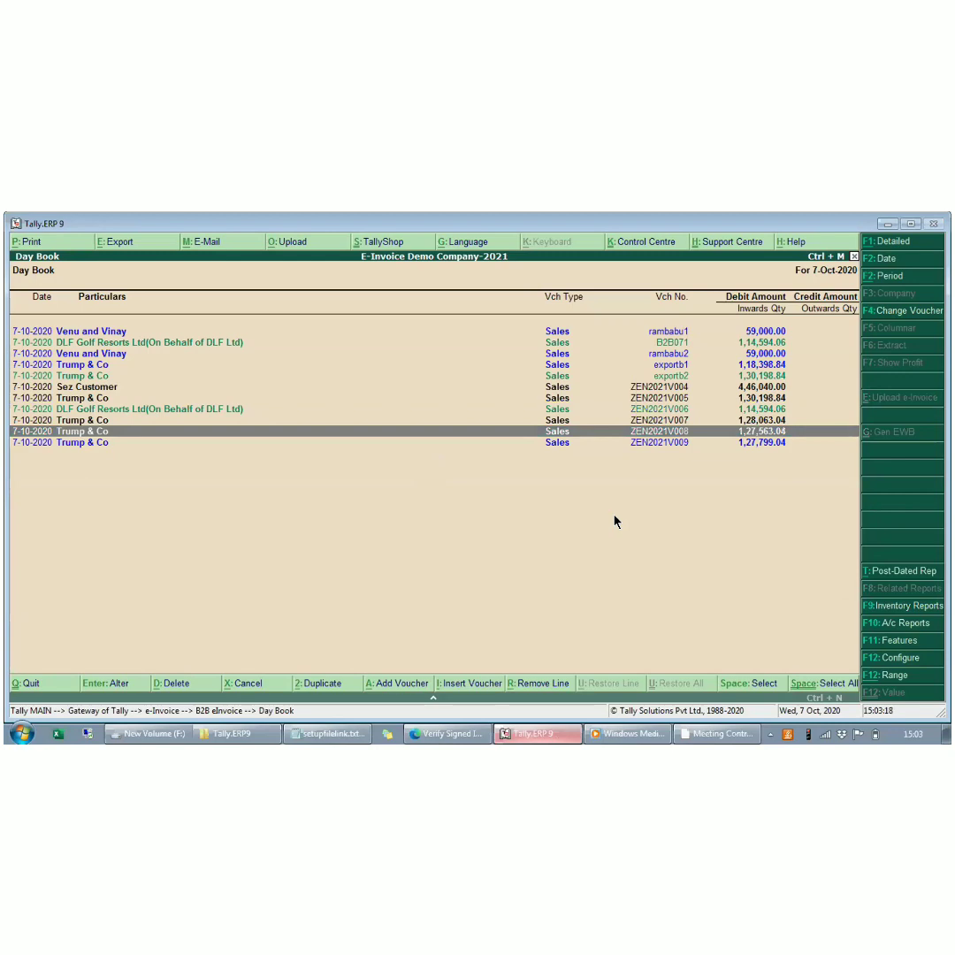
{"action": "key", "text": "Up"}
{"action": "key", "text": "Up"}
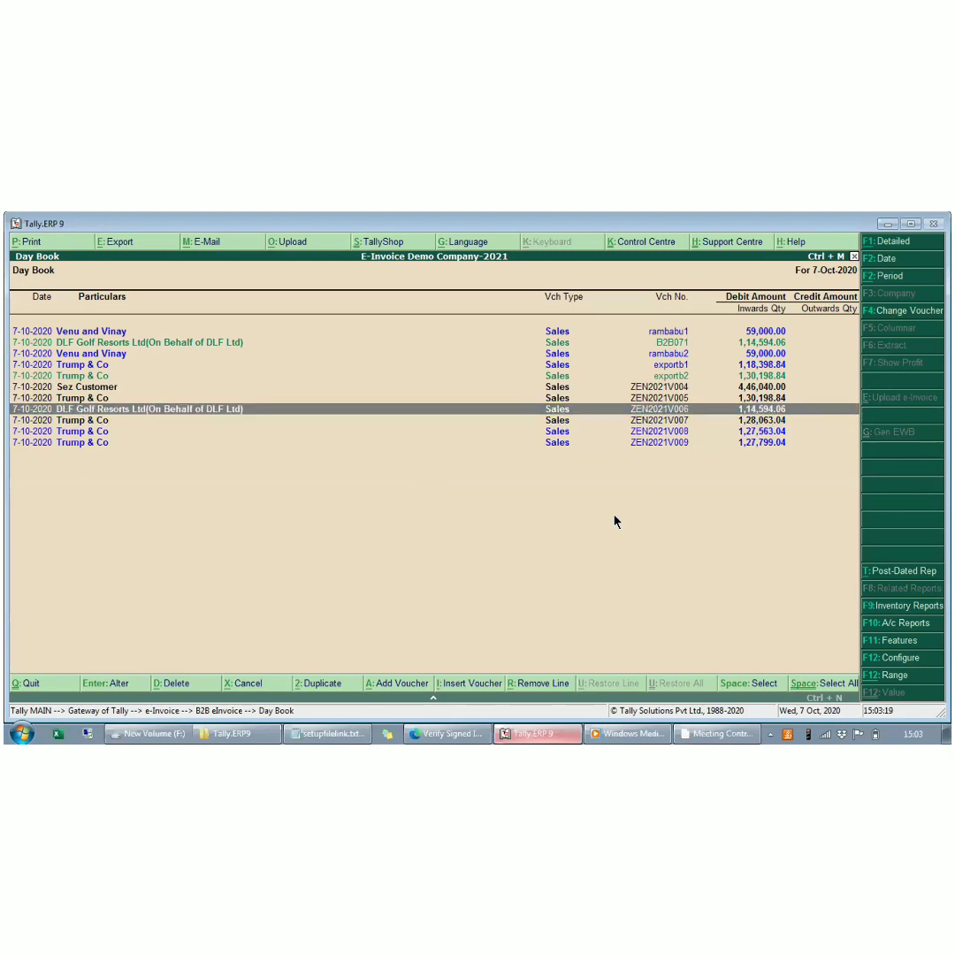
{"action": "key", "text": "Return"}
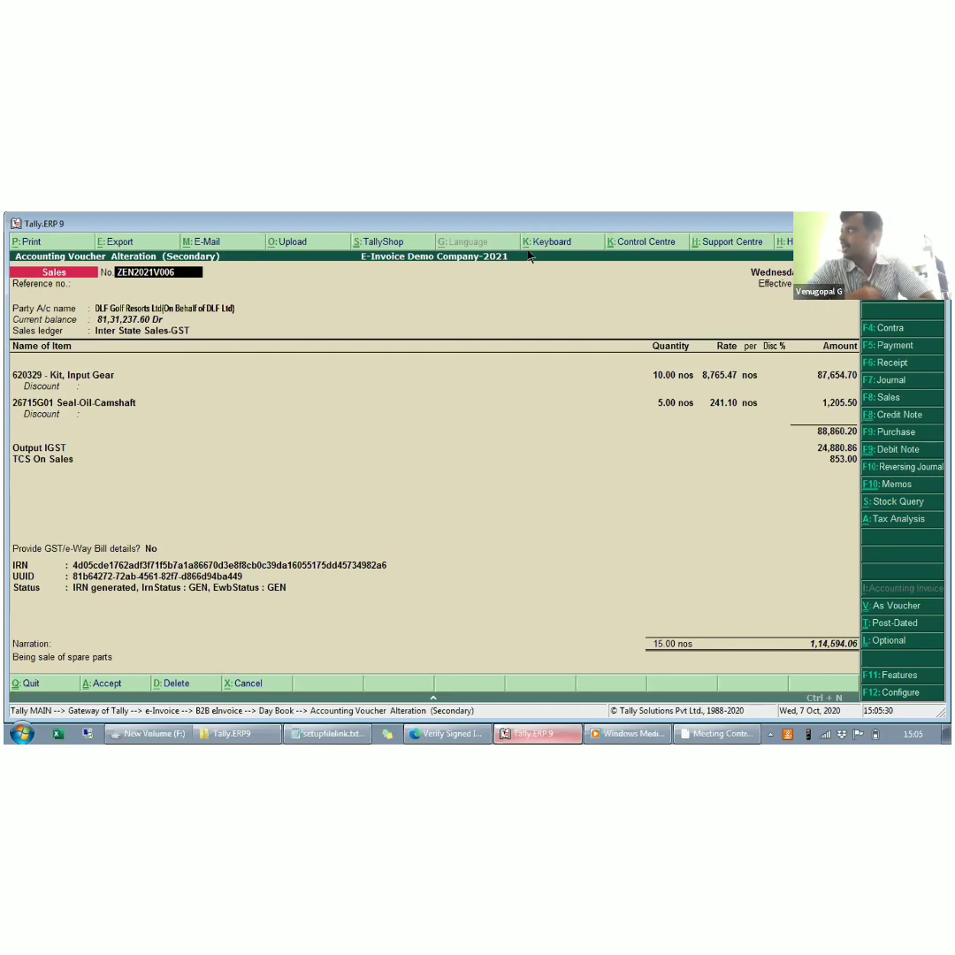
{"action": "left_click", "coordinate": [405, 312]}
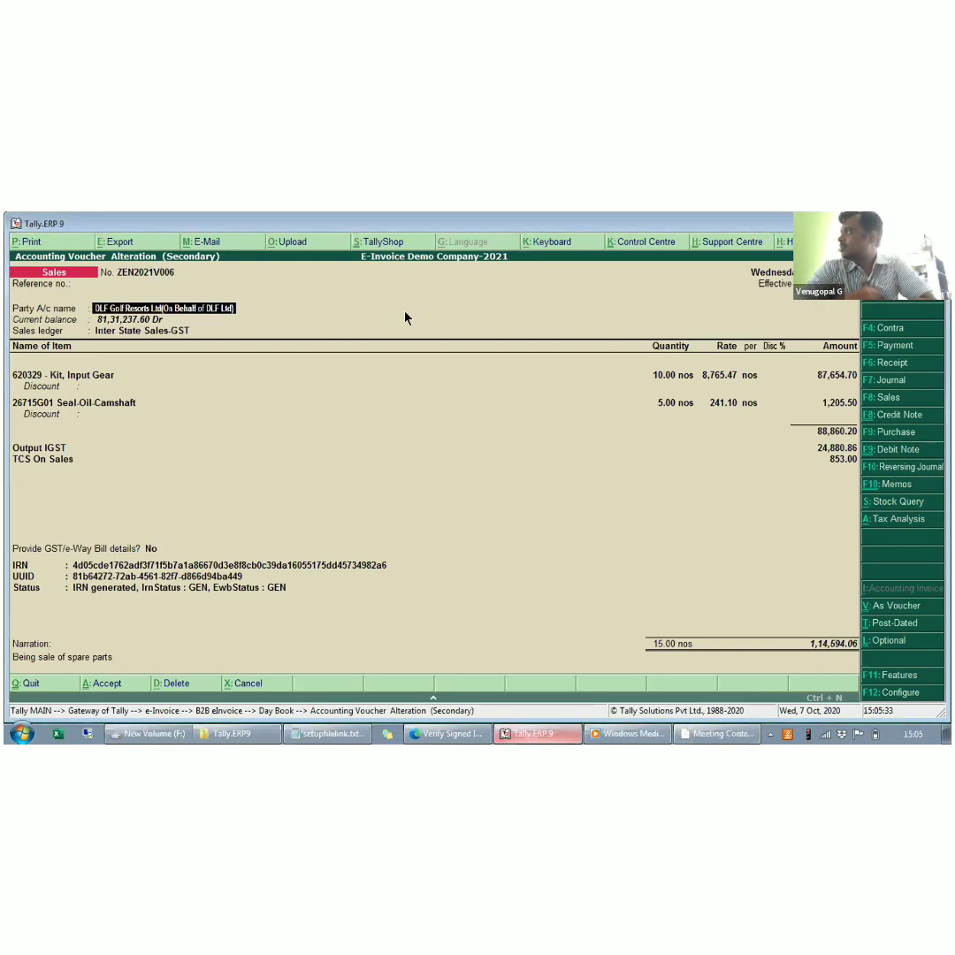
{"action": "key", "text": "Escape"}
{"action": "key", "text": "Escape"}
{"action": "key", "text": "Return"}
{"action": "key", "text": "Escape"}
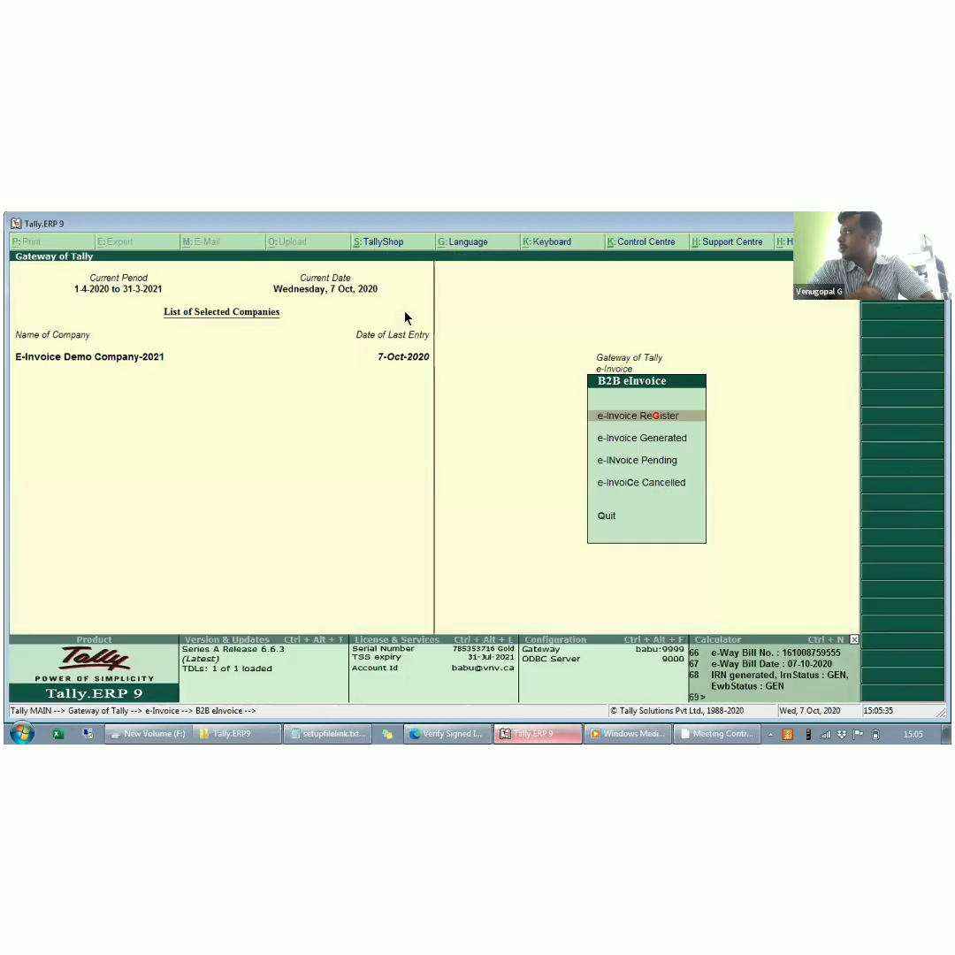
- Look through the e-Invoice Register, and open the e-Invoice Generated list
{"action": "key", "text": "Return"}
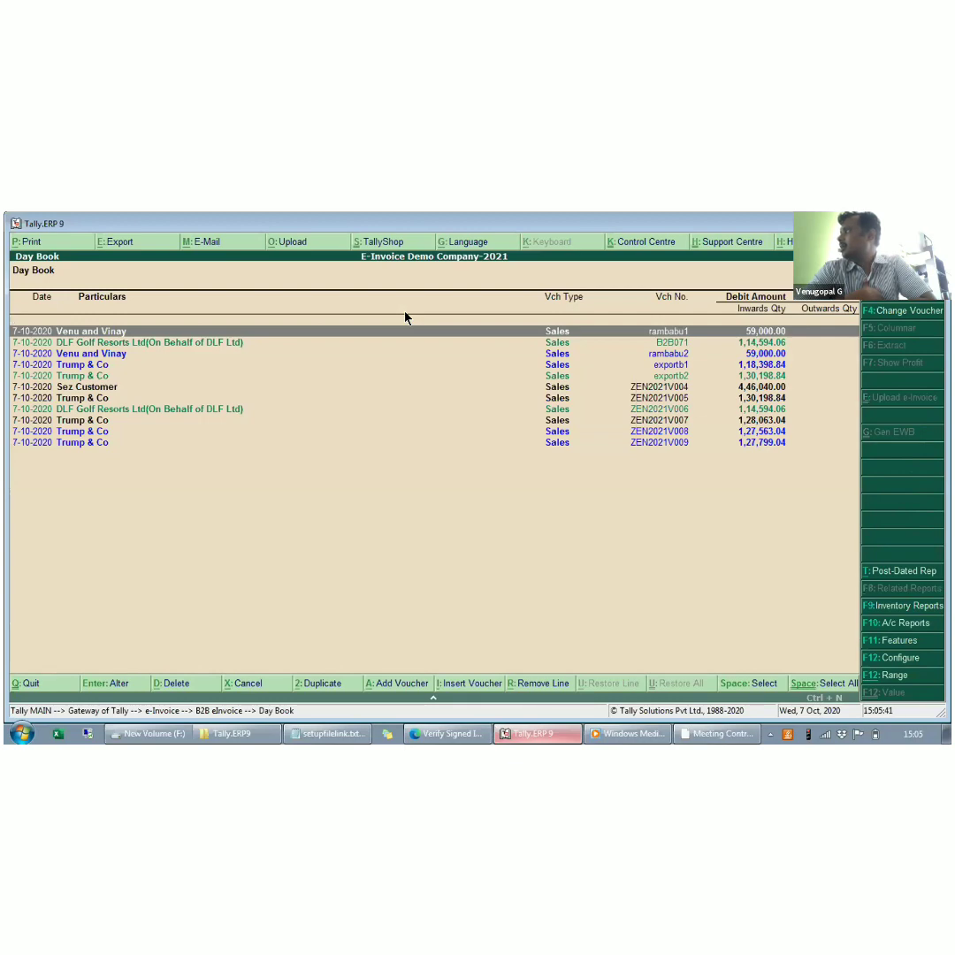
{"action": "key", "text": "Down"}
{"action": "key", "text": "Down"}
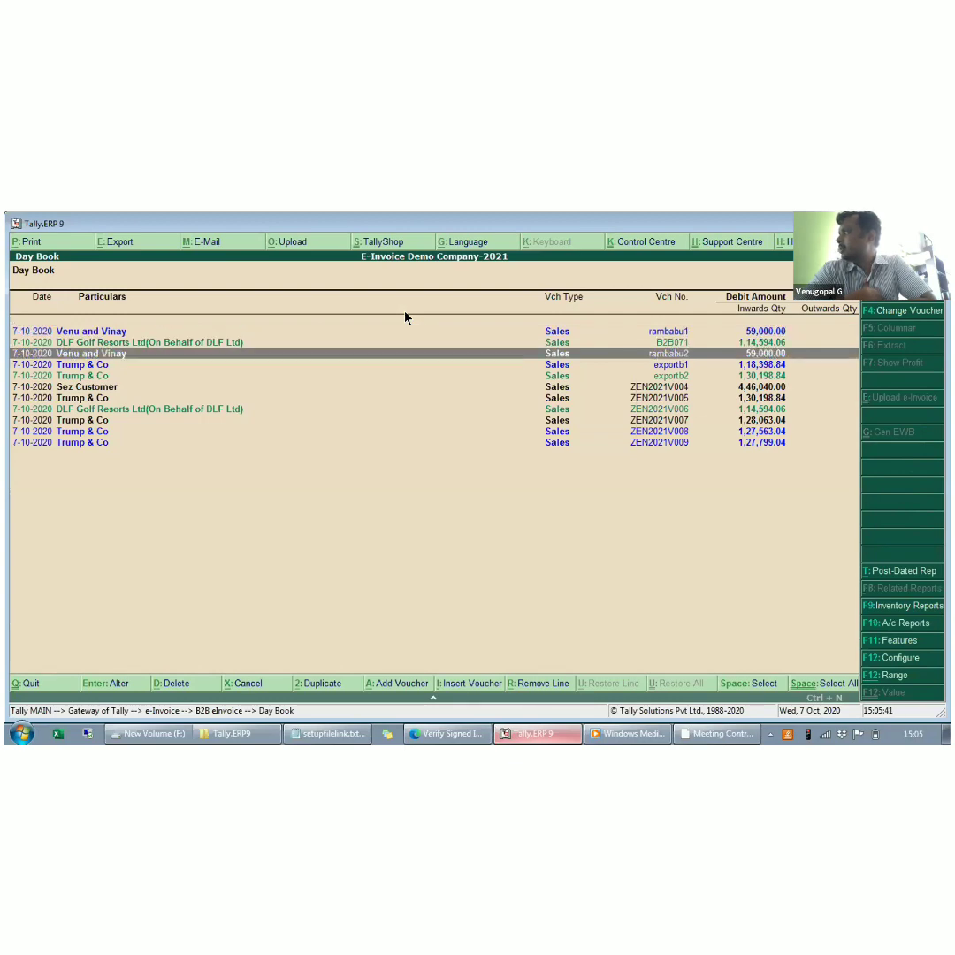
{"action": "key", "text": "Escape"}
{"action": "key", "text": "Return"}
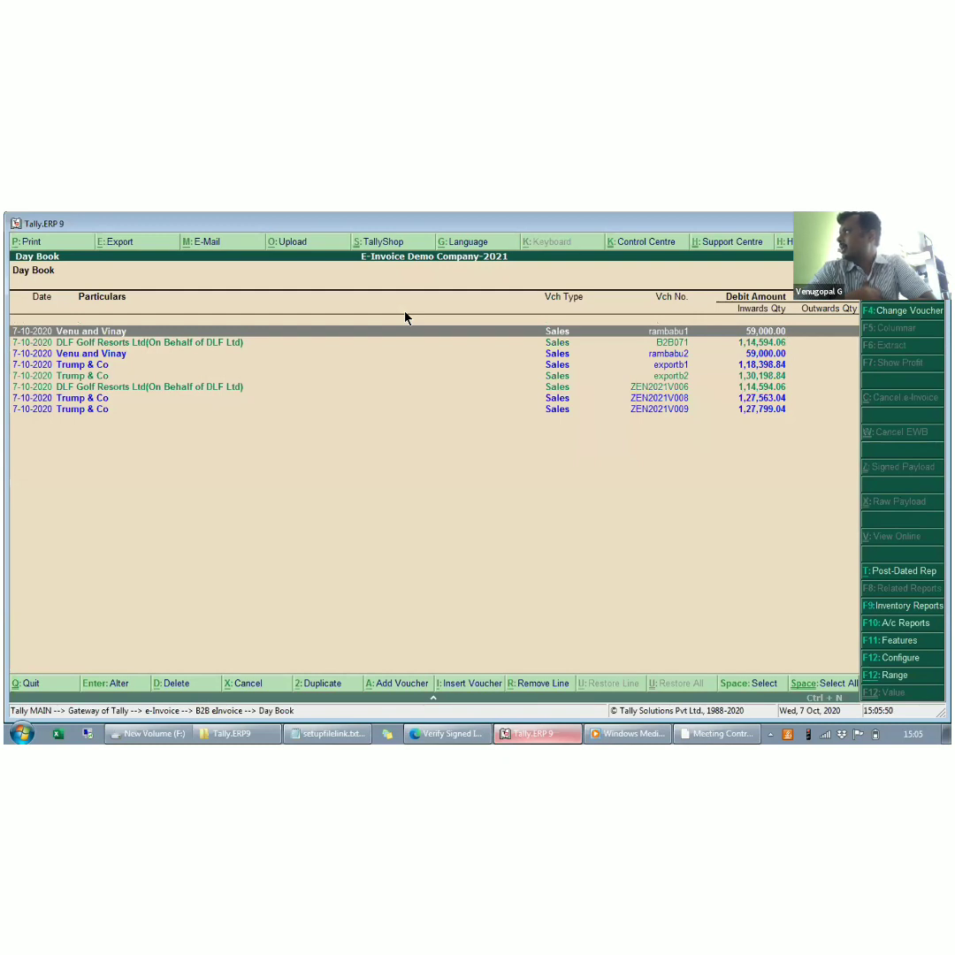
- Highlight the Trump & Co voucher ZEN2021V009 in the list of generated e-invoices
{"action": "key", "text": "Down"}
{"action": "key", "text": "Down"}
{"action": "key", "text": "Down"}
{"action": "key", "text": "Down"}
{"action": "key", "text": "Down"}
{"action": "key", "text": "Down"}
{"action": "key", "text": "Down"}
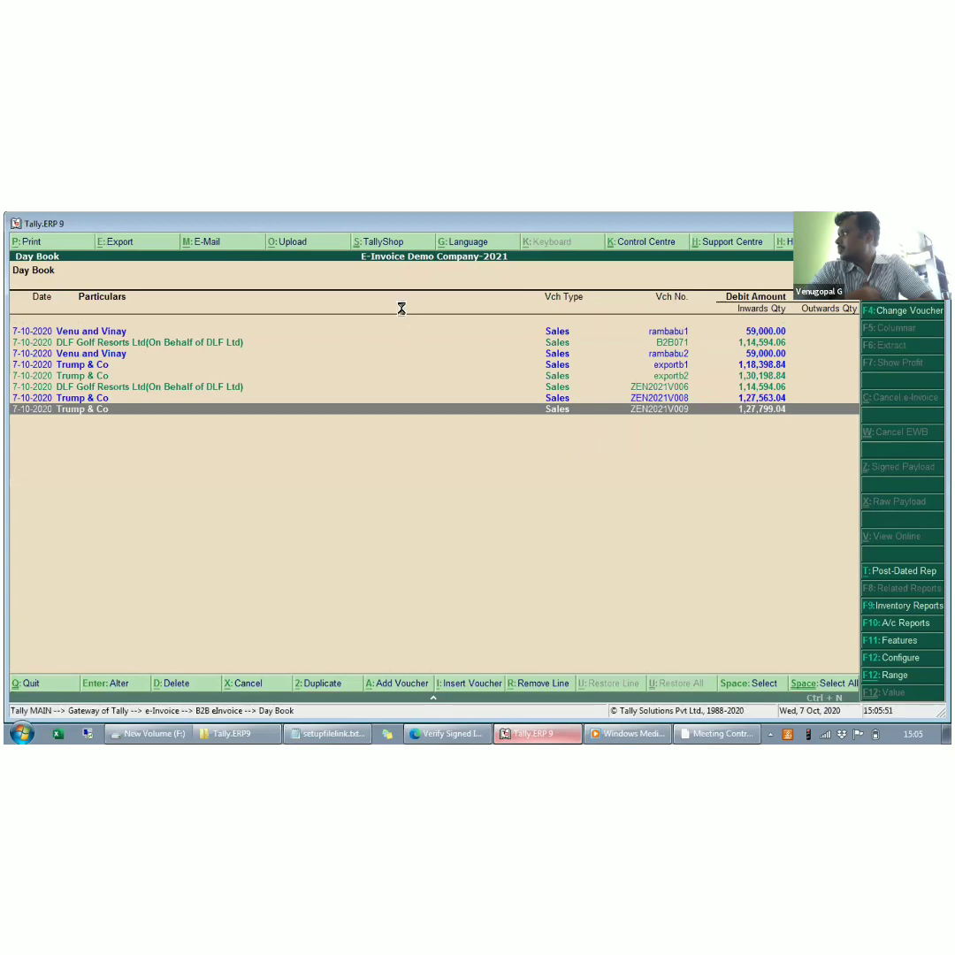
{"action": "key", "text": "Return"}
{"action": "key", "text": "Escape"}
{"action": "key", "text": "Return"}
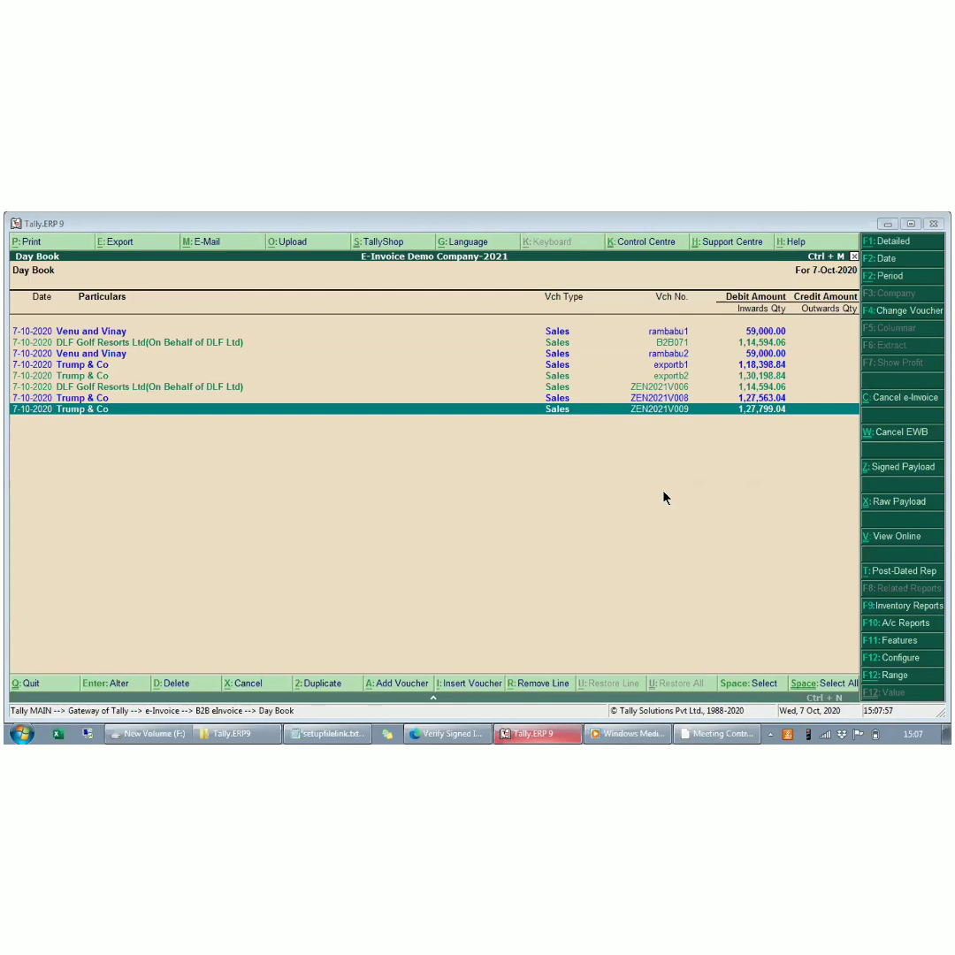
- View the online tax invoice for ZEN2021V009 down to its totals, close it, and return to Tally.ERP 9
{"action": "left_click", "coordinate": [889, 537]}
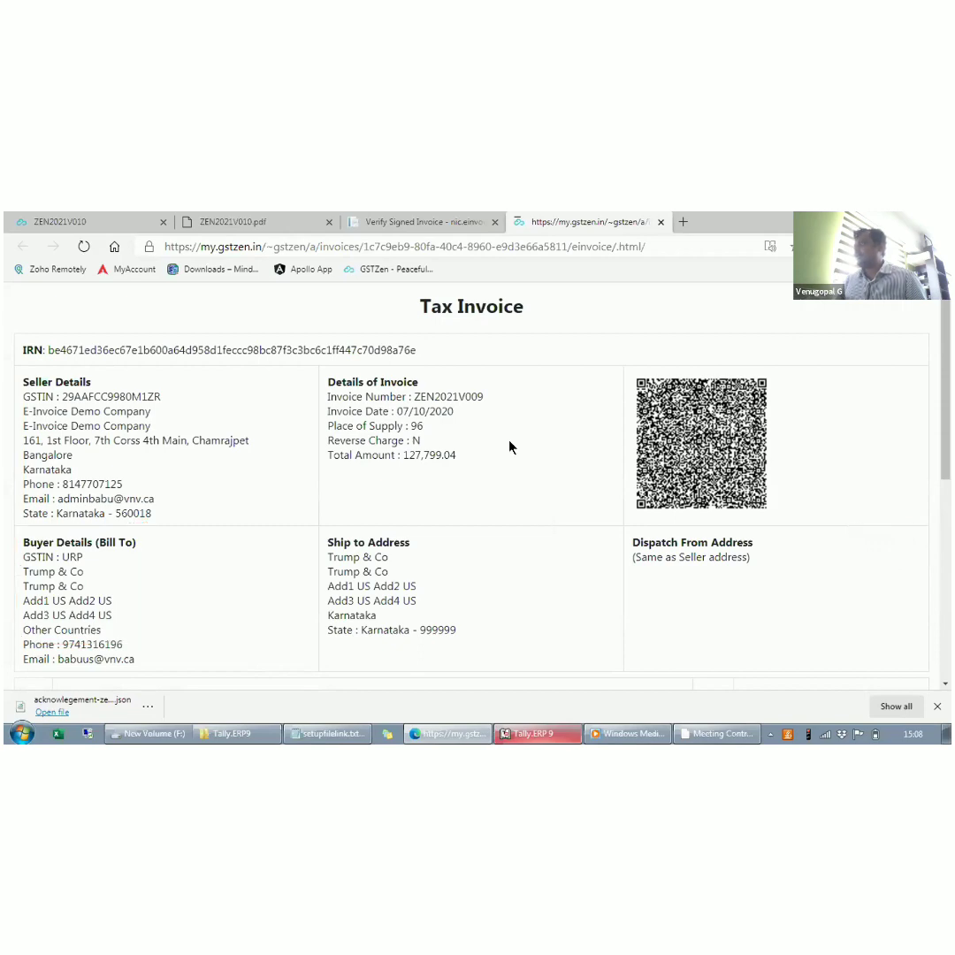
{"action": "scroll", "coordinate": [509, 446], "scroll_direction": "down", "scroll_amount": 4}
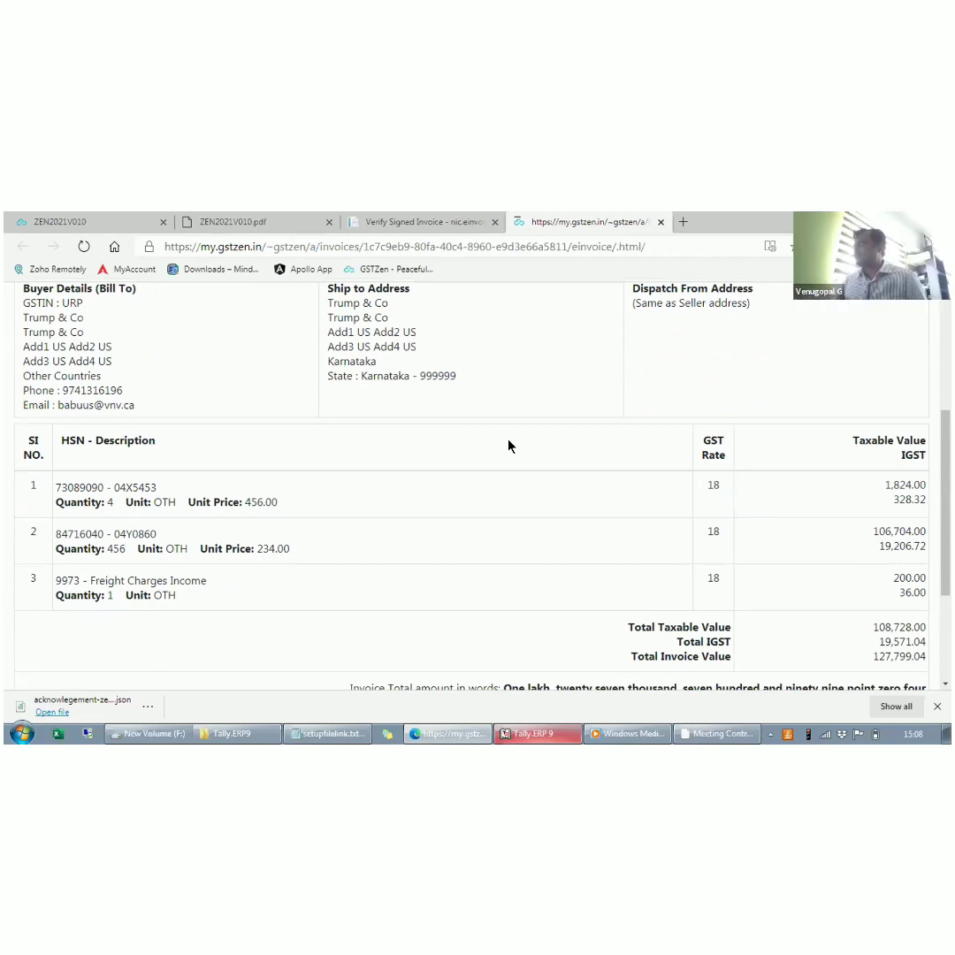
{"action": "scroll", "coordinate": [509, 446], "scroll_direction": "down", "scroll_amount": 3}
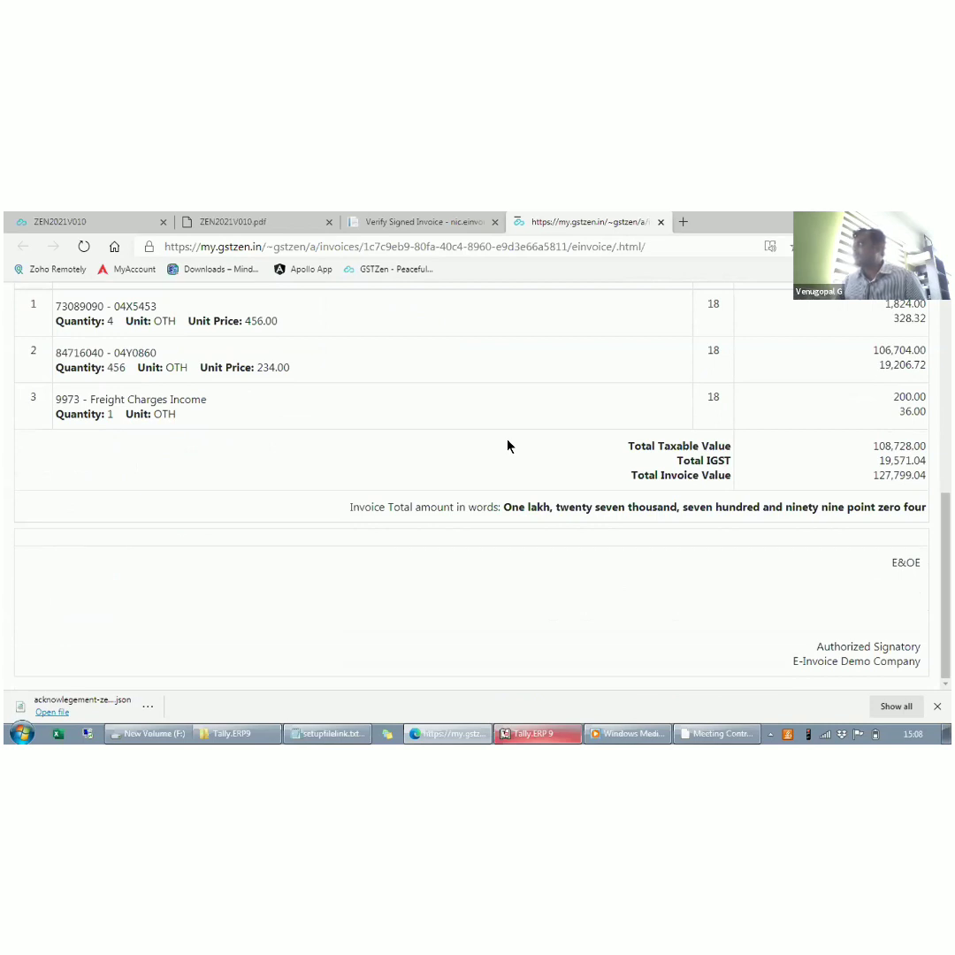
{"action": "left_click", "coordinate": [660, 222]}
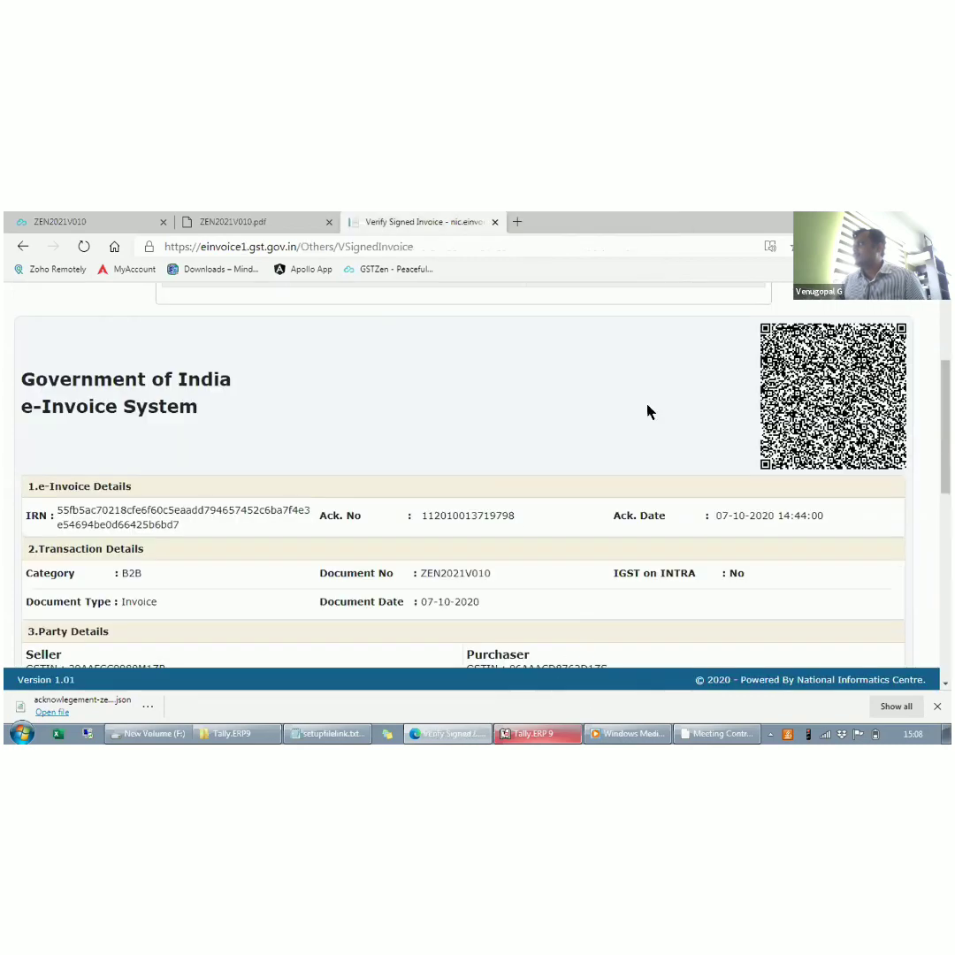
{"action": "key", "text": "alt+Tab"}
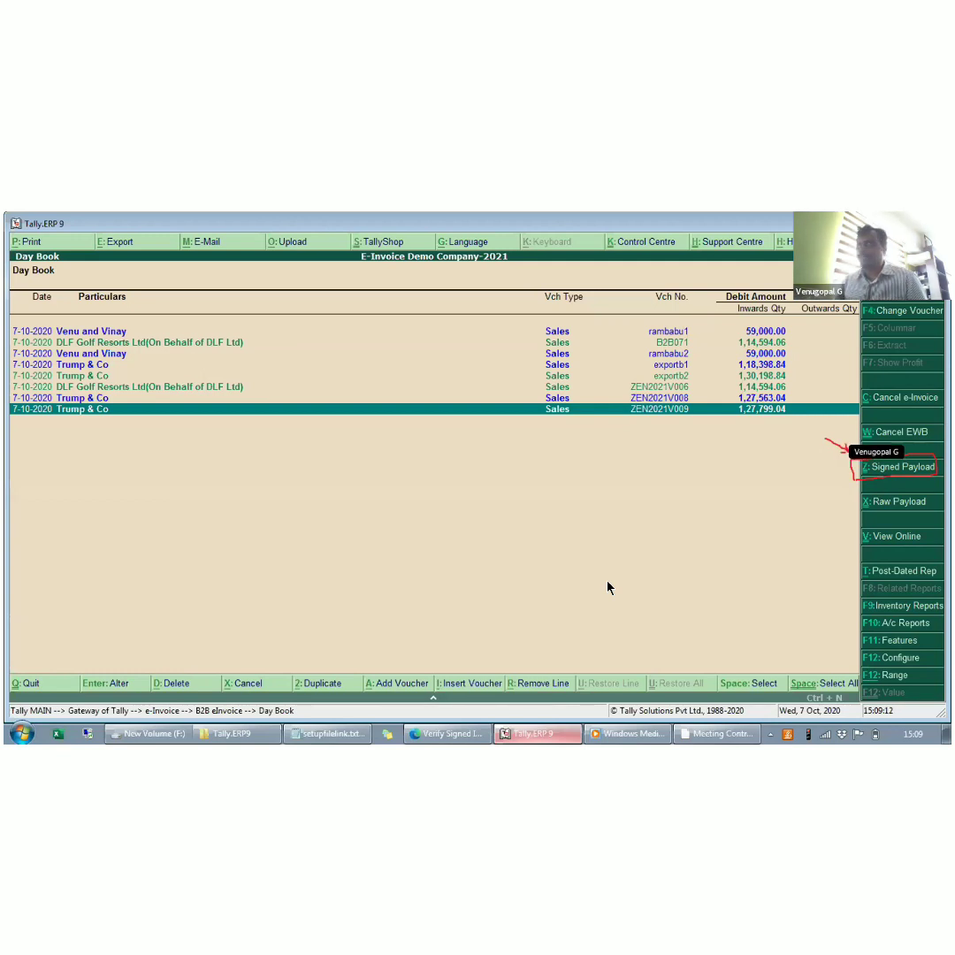
- Download the signed payload of ZEN2021V009 and open the Verify Signed Invoice page on einvoice1.gst.gov.in in a new browser tab
{"action": "left_click", "coordinate": [880, 467]}
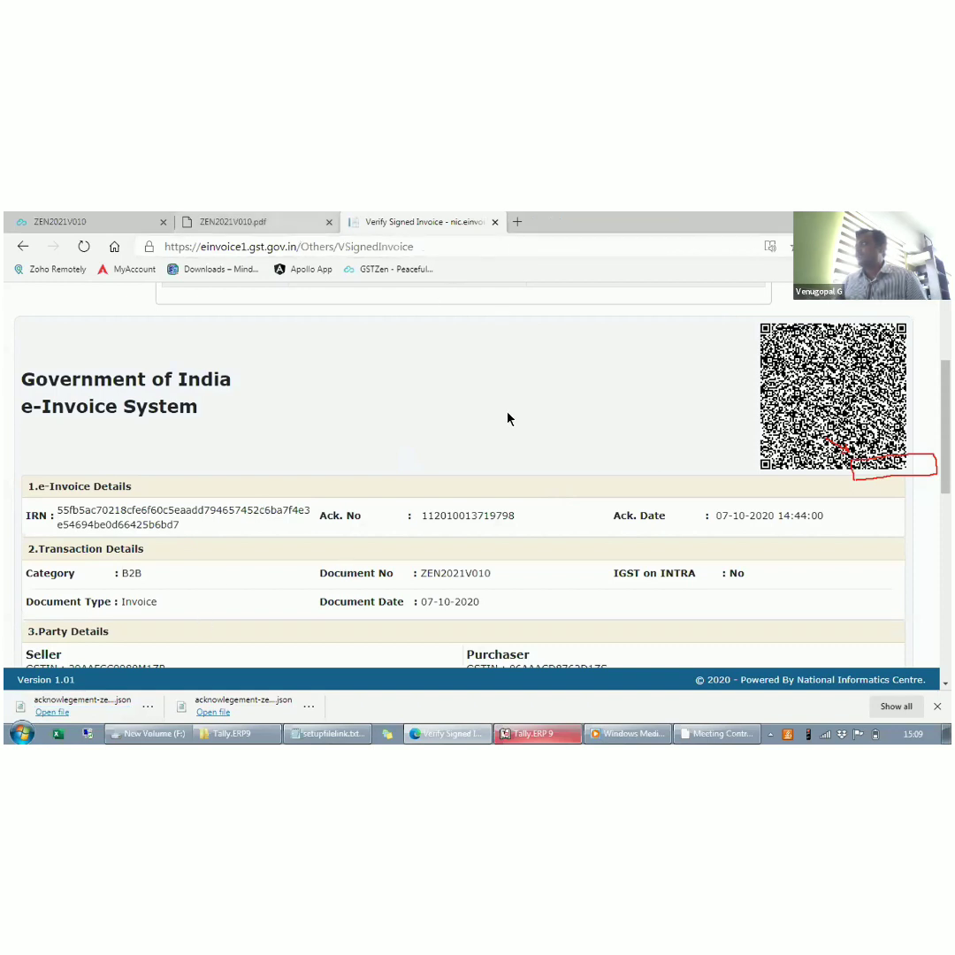
{"action": "key", "text": "ctrl+t"}
{"action": "type", "text": "e"}
{"action": "key", "text": "Return"}
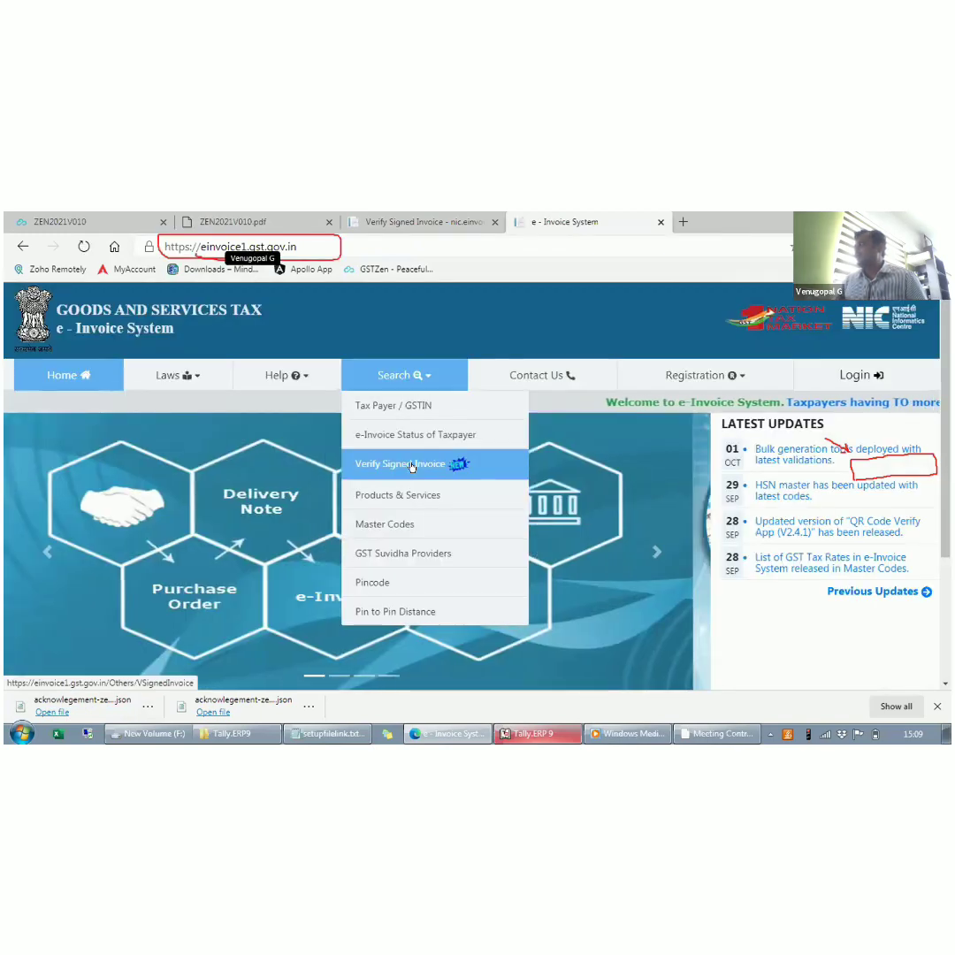
{"action": "left_click", "coordinate": [411, 466]}
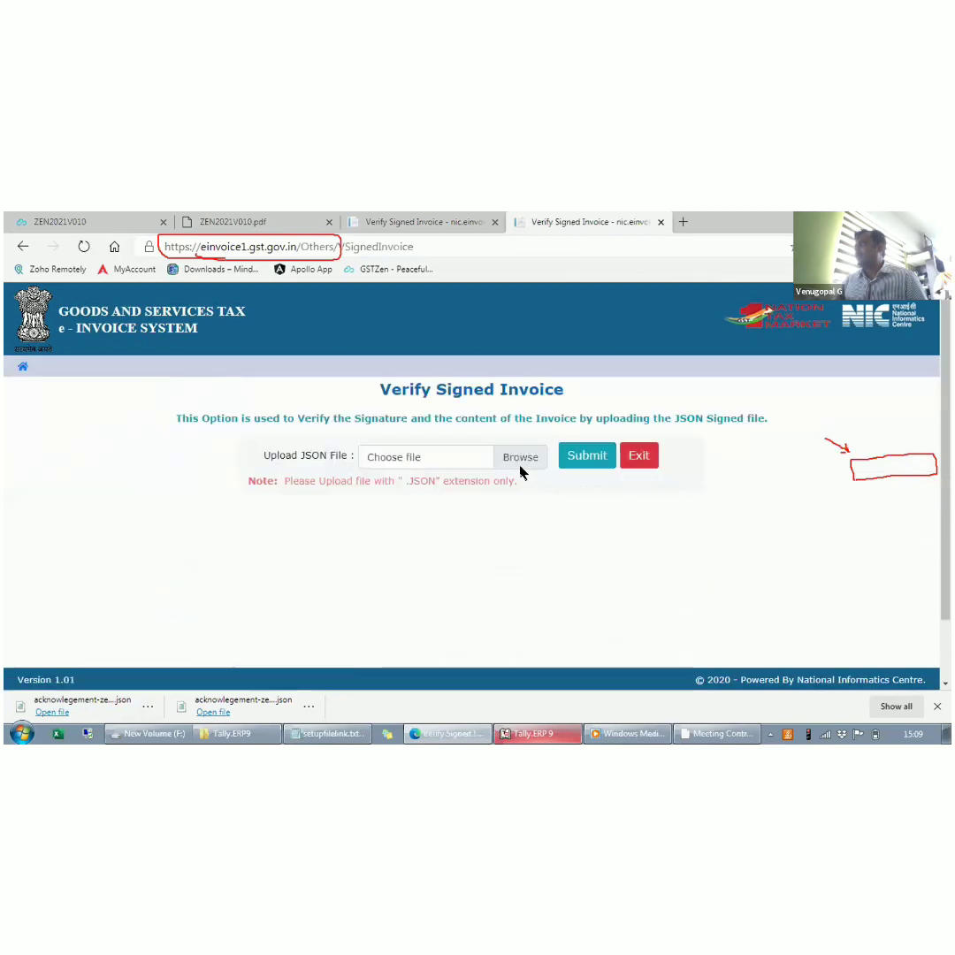
- Submit the downloaded file acknowlegement-zen2021v009.json for signed invoice verification
{"action": "left_click", "coordinate": [518, 458]}
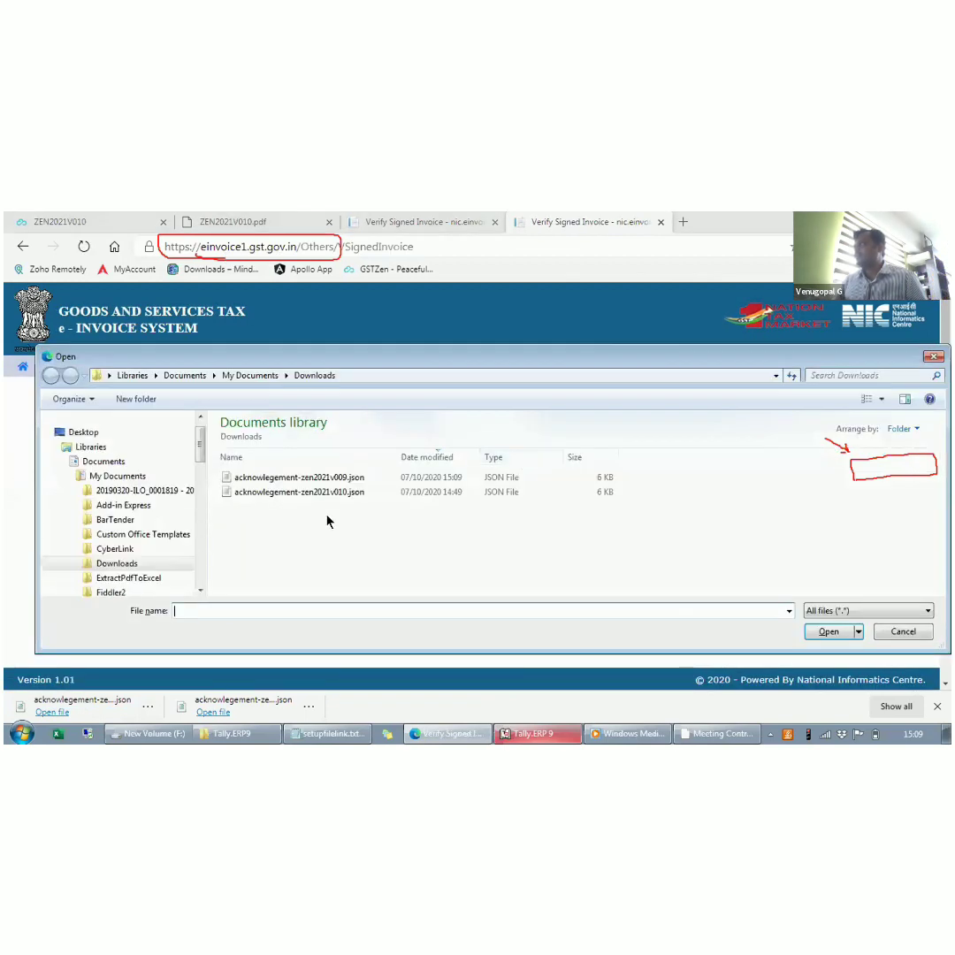
{"action": "left_click", "coordinate": [334, 478]}
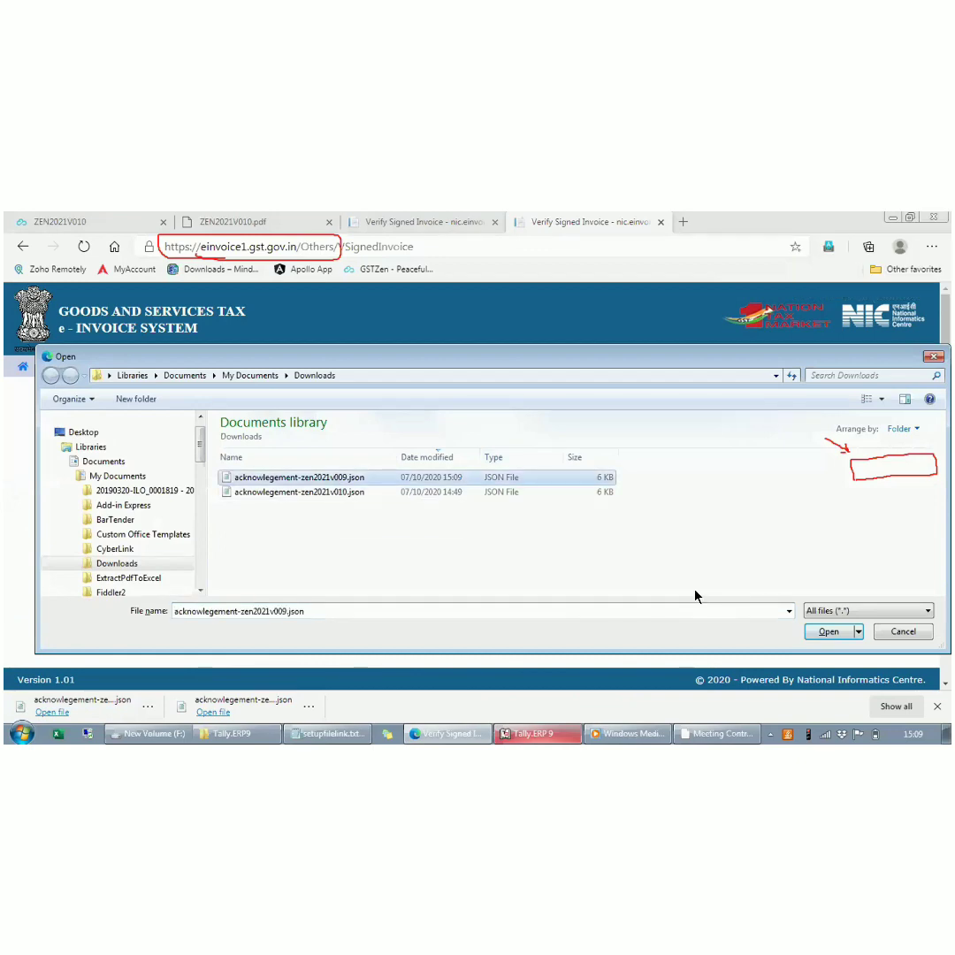
{"action": "left_click", "coordinate": [817, 633]}
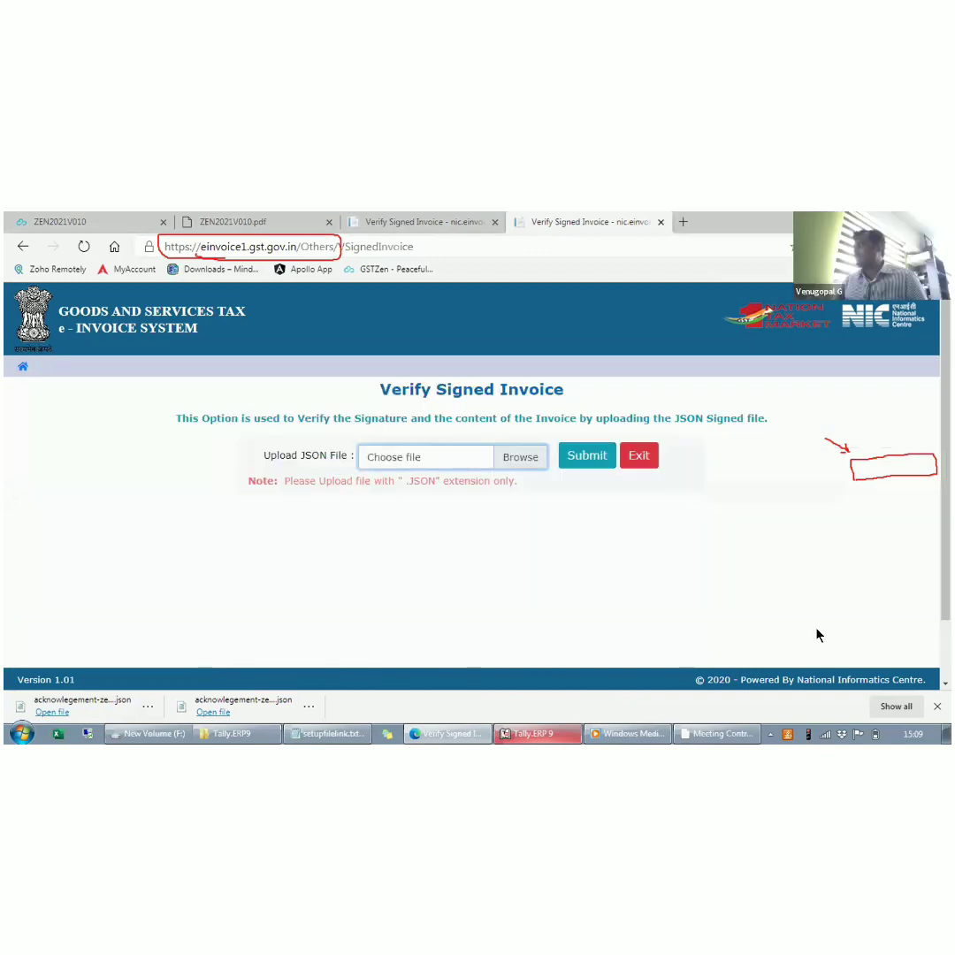
{"action": "left_click", "coordinate": [586, 455]}
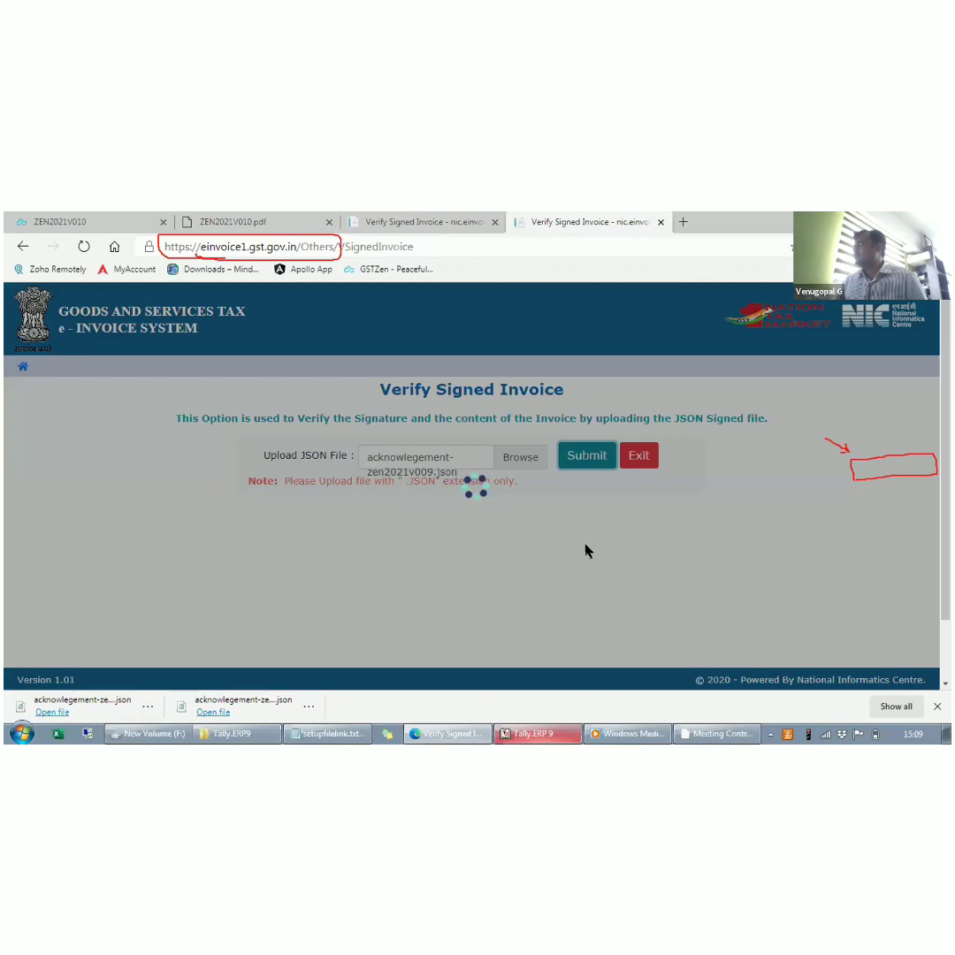
- Examine the verified invoice's signature certificate, IRN, transaction category, party details, goods details and tax totals
{"action": "scroll", "coordinate": [488, 509], "scroll_direction": "down", "scroll_amount": 5}
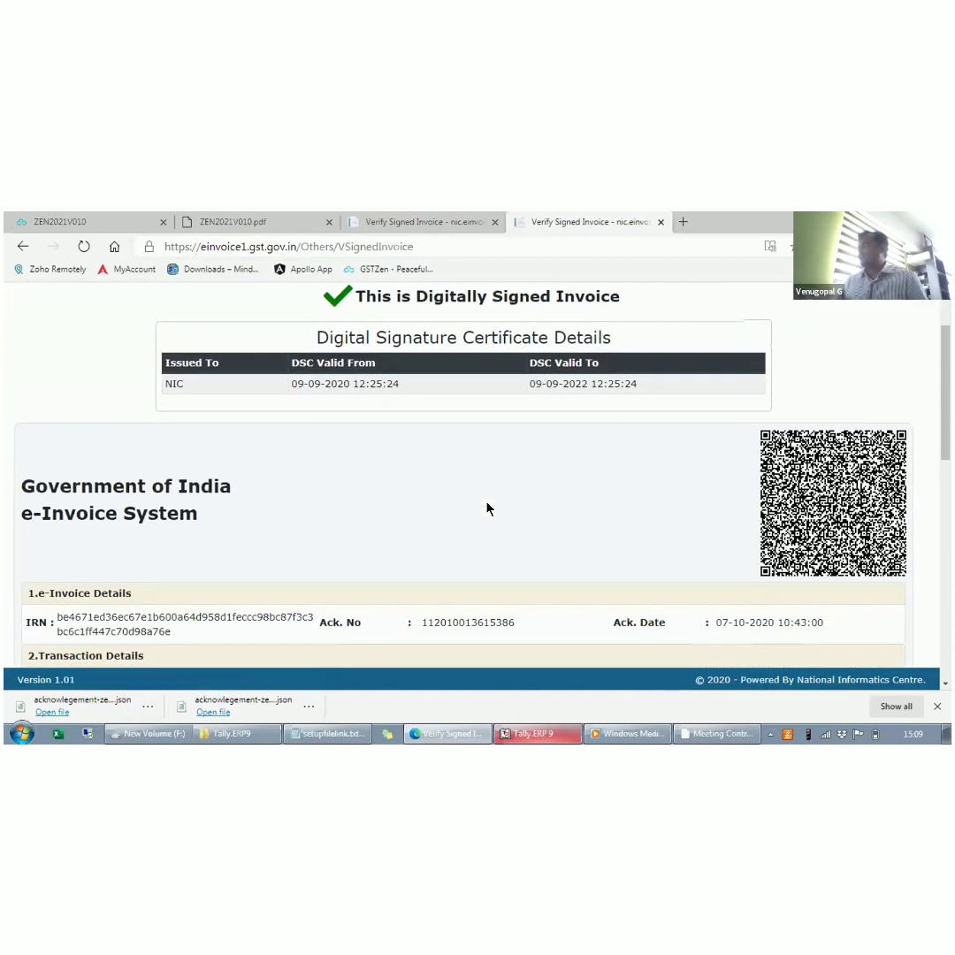
{"action": "scroll", "coordinate": [487, 507], "scroll_direction": "down", "scroll_amount": 2}
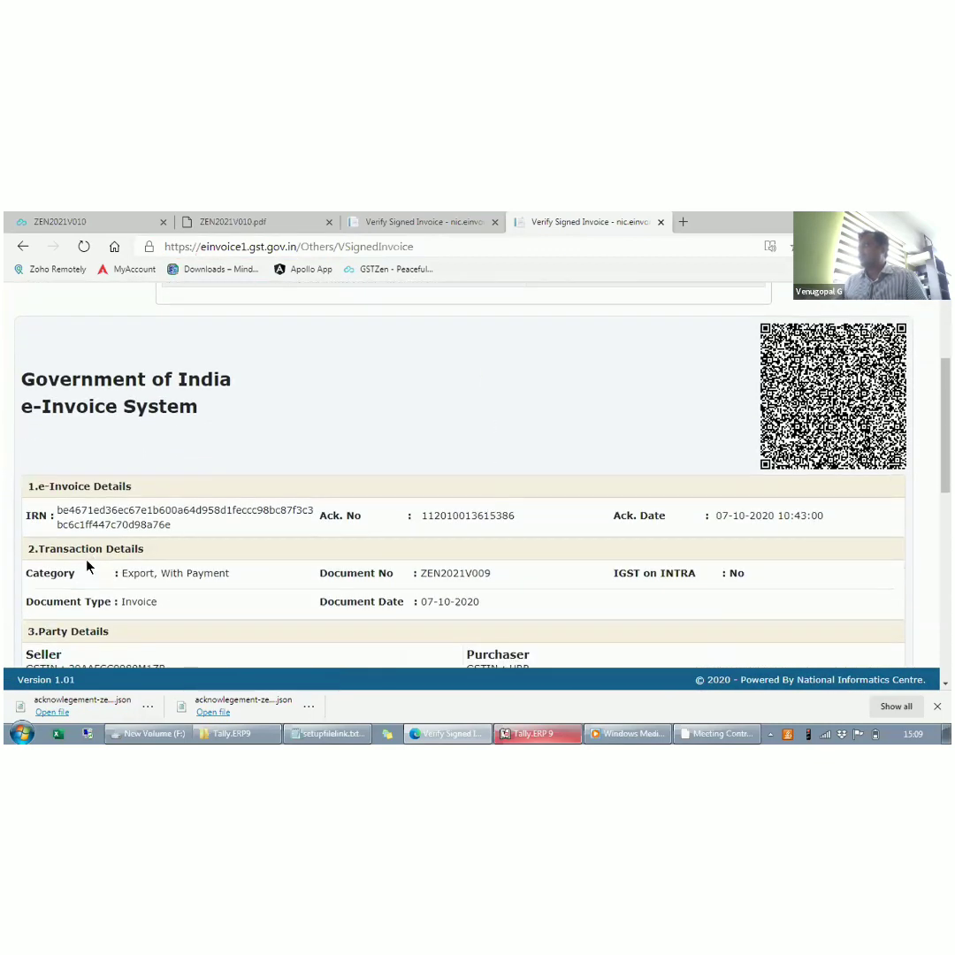
{"action": "scroll", "coordinate": [212, 588], "scroll_direction": "up", "scroll_amount": 4}
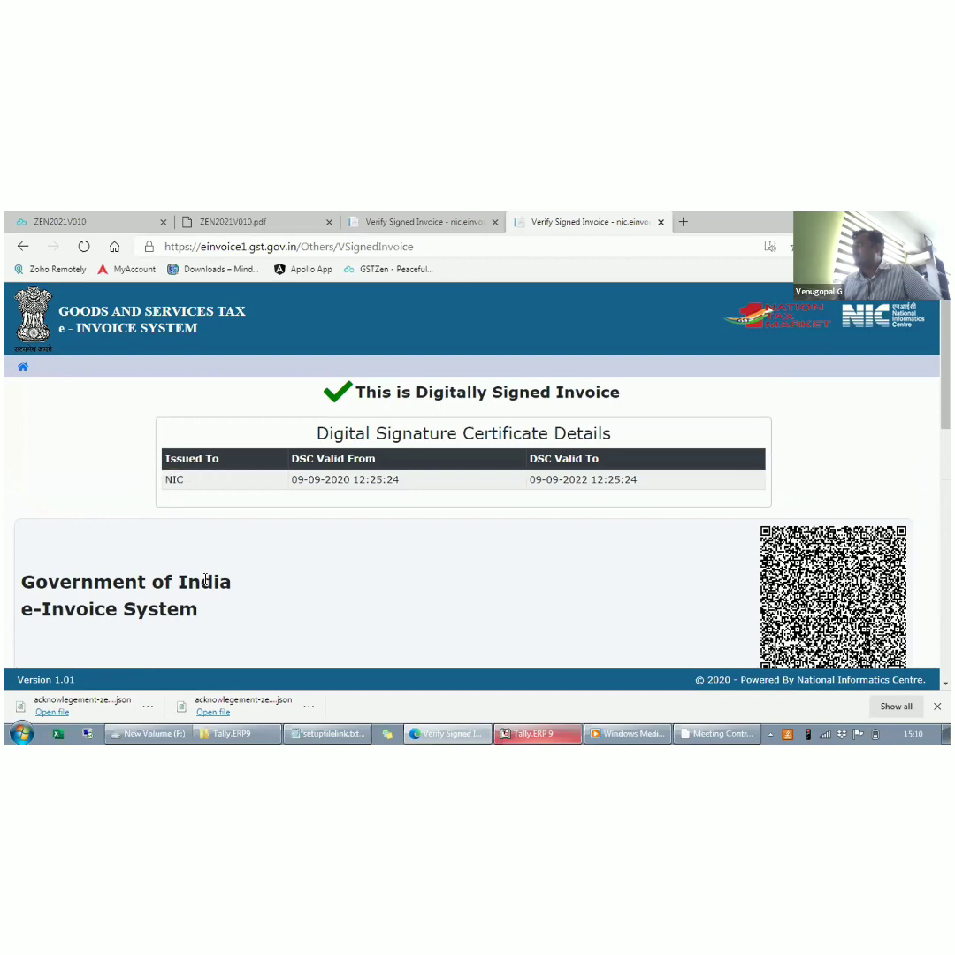
{"action": "scroll", "coordinate": [208, 584], "scroll_direction": "down", "scroll_amount": 2}
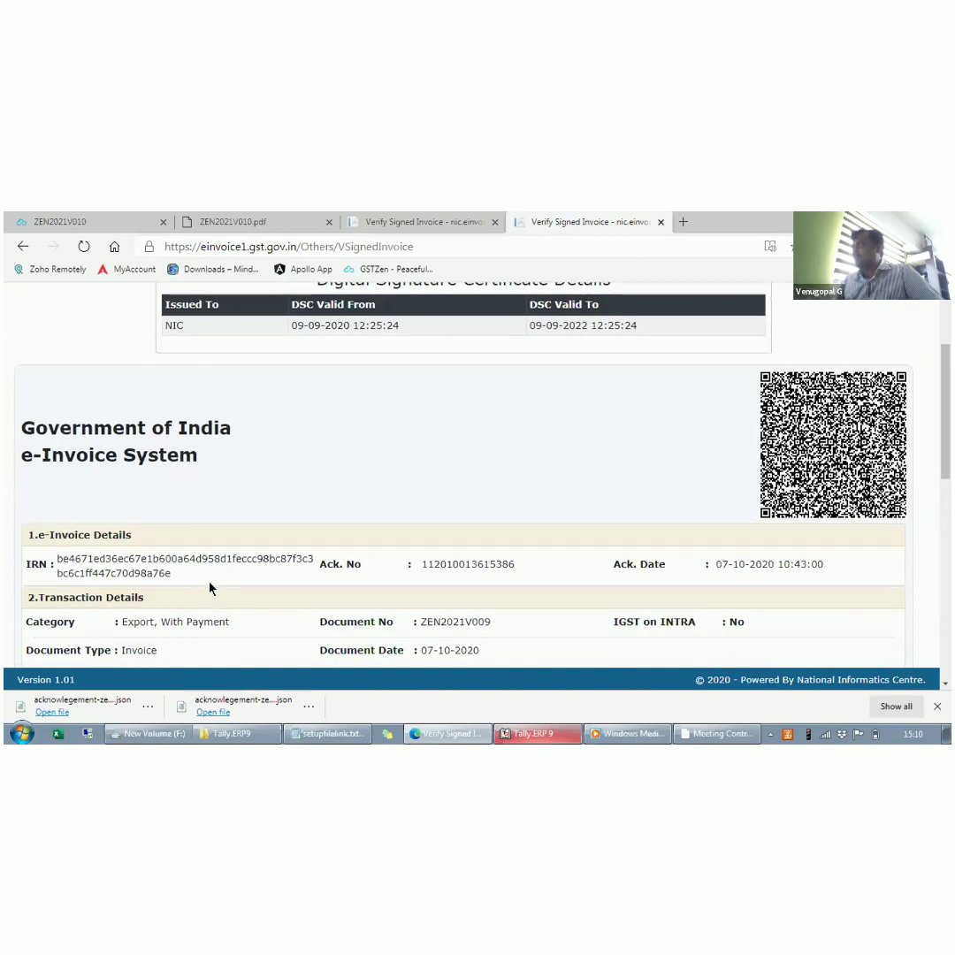
{"action": "scroll", "coordinate": [210, 588], "scroll_direction": "down", "scroll_amount": 3}
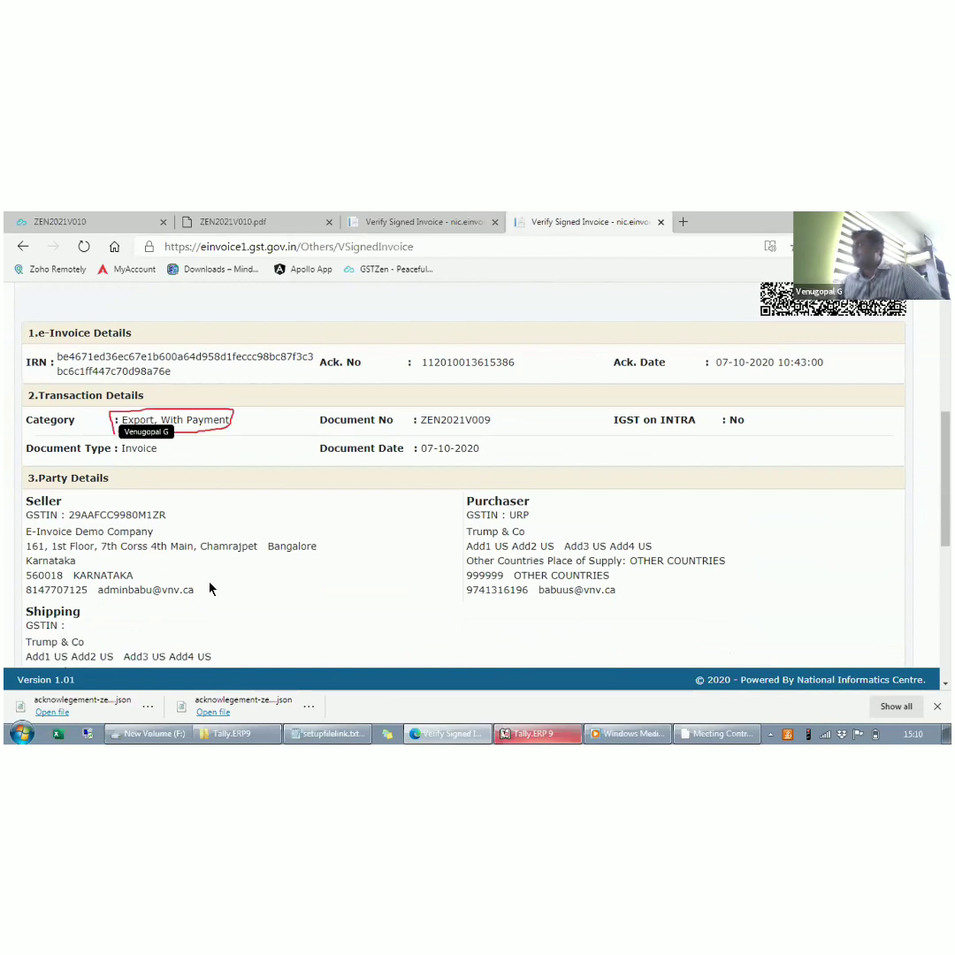
{"action": "scroll", "coordinate": [210, 588], "scroll_direction": "down", "scroll_amount": 3}
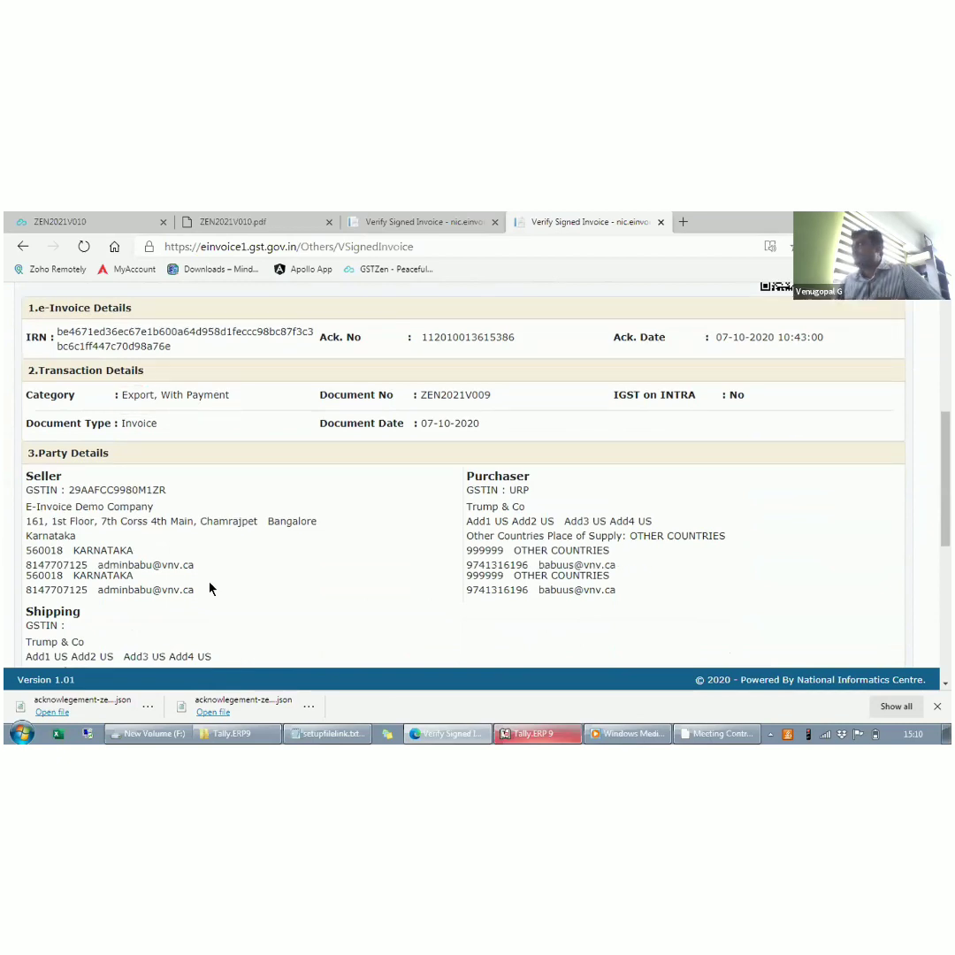
{"action": "scroll", "coordinate": [210, 586], "scroll_direction": "down", "scroll_amount": 1}
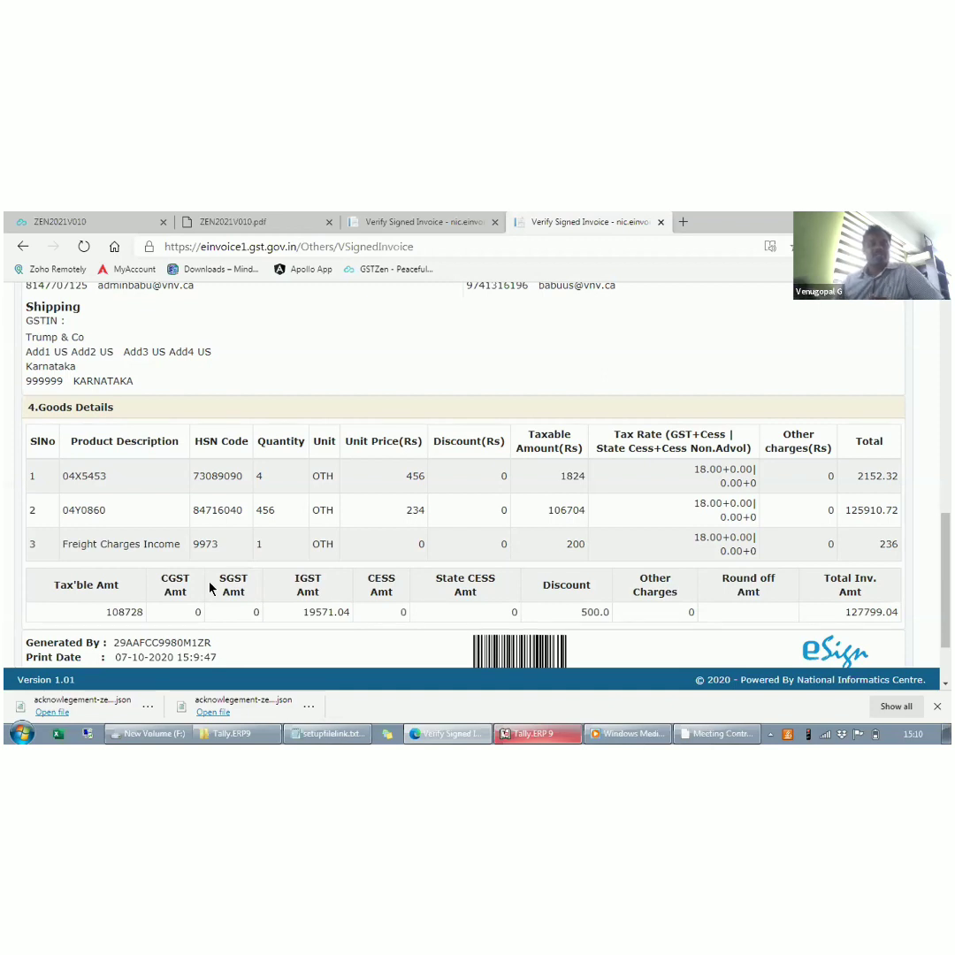
{"action": "scroll", "coordinate": [210, 587], "scroll_direction": "down", "scroll_amount": 1}
{"action": "scroll", "coordinate": [211, 586], "scroll_direction": "down", "scroll_amount": 1}
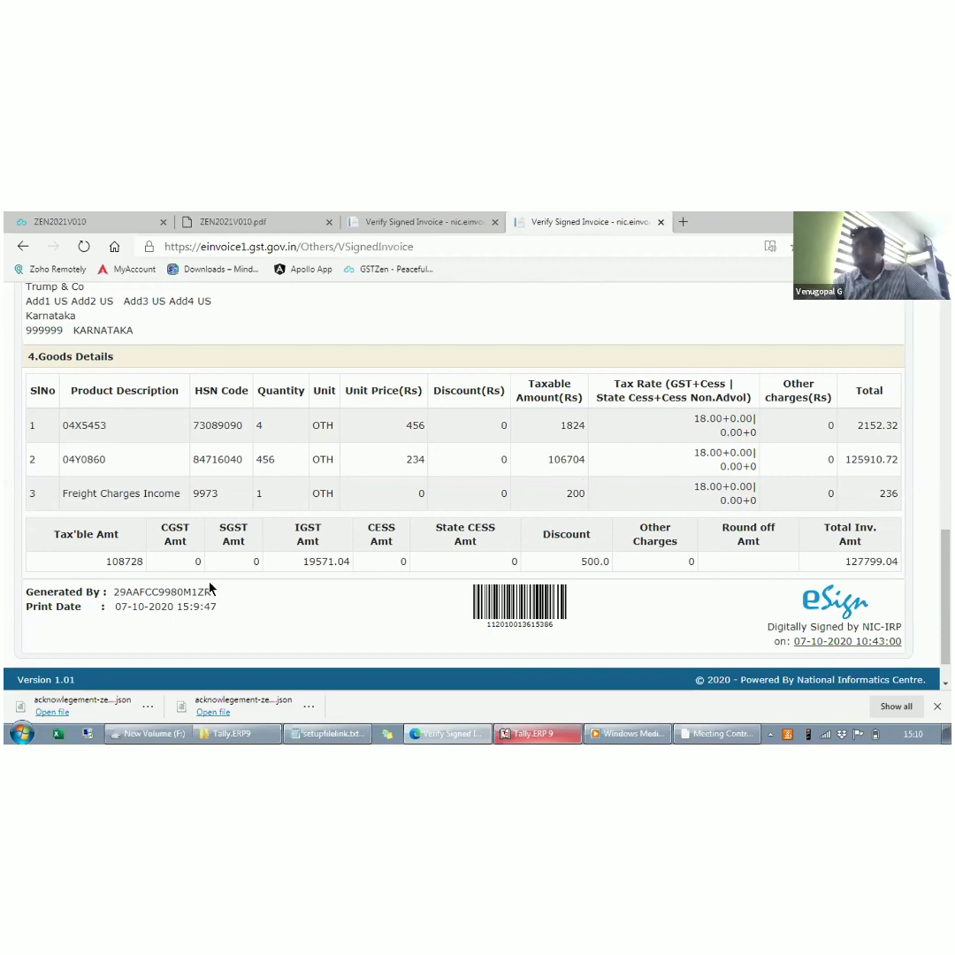
- Switch to Tally.ERP 9, open the raw payload of ZEN2021V009 in the browser, and select all of its JSON text for copying
{"action": "left_click", "coordinate": [533, 735]}
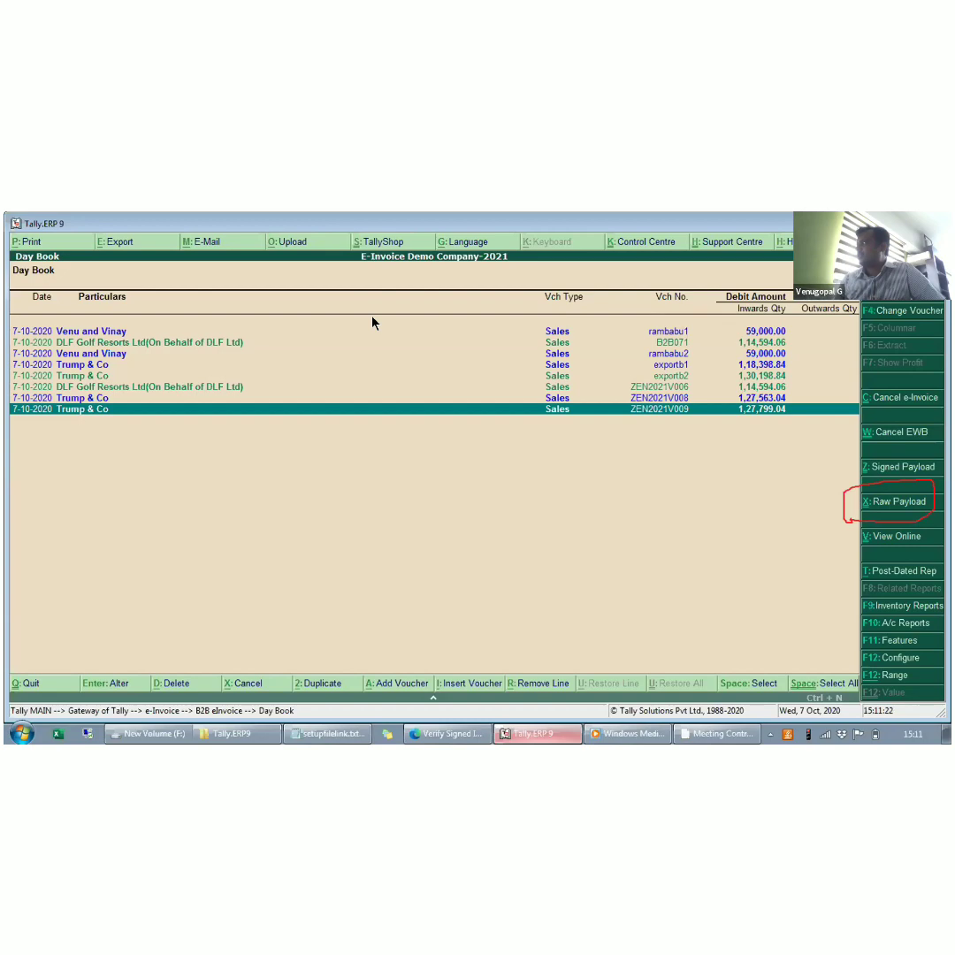
{"action": "left_click", "coordinate": [891, 502]}
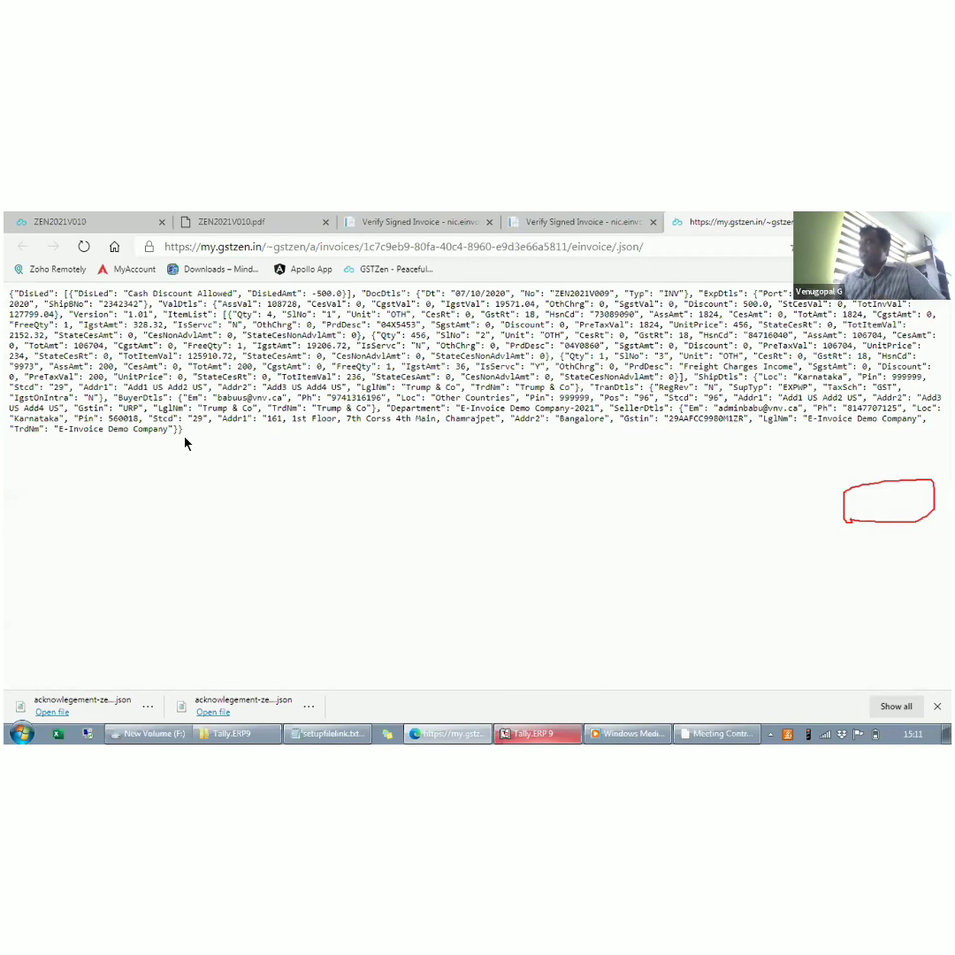
{"action": "left_click_drag", "start_coordinate": [185, 432], "coordinate": [8, 293]}
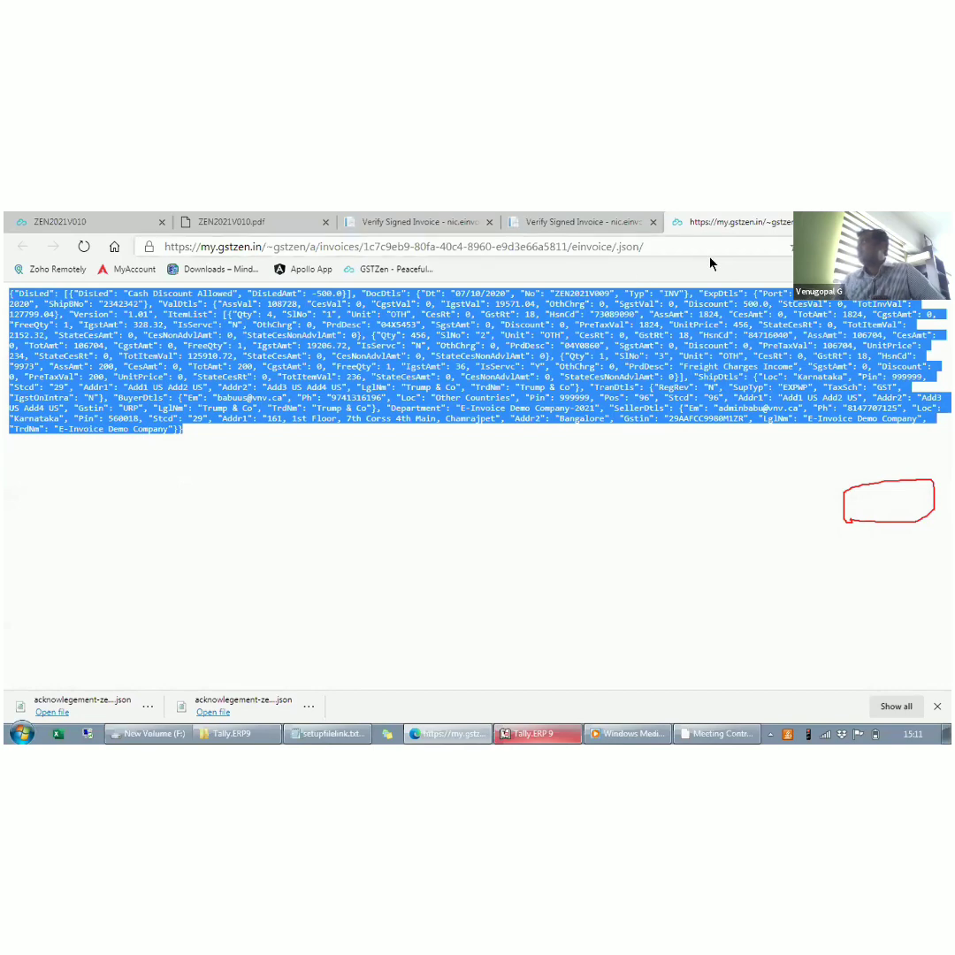
- Paste the raw payload into jsonviewer.stack.hu in a new browser tab, format it, and review its document, export and value details
{"action": "left_click", "coordinate": [837, 220]}
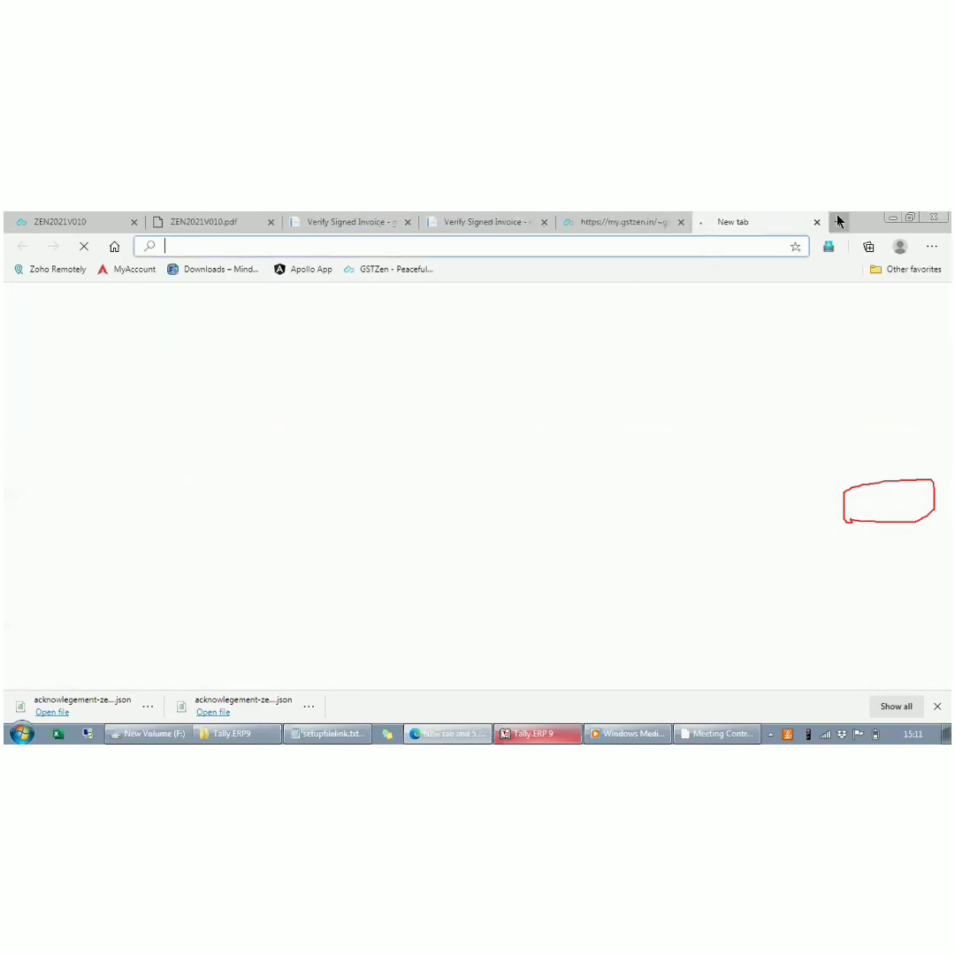
{"action": "type", "text": "js"}
{"action": "key", "text": "Return"}
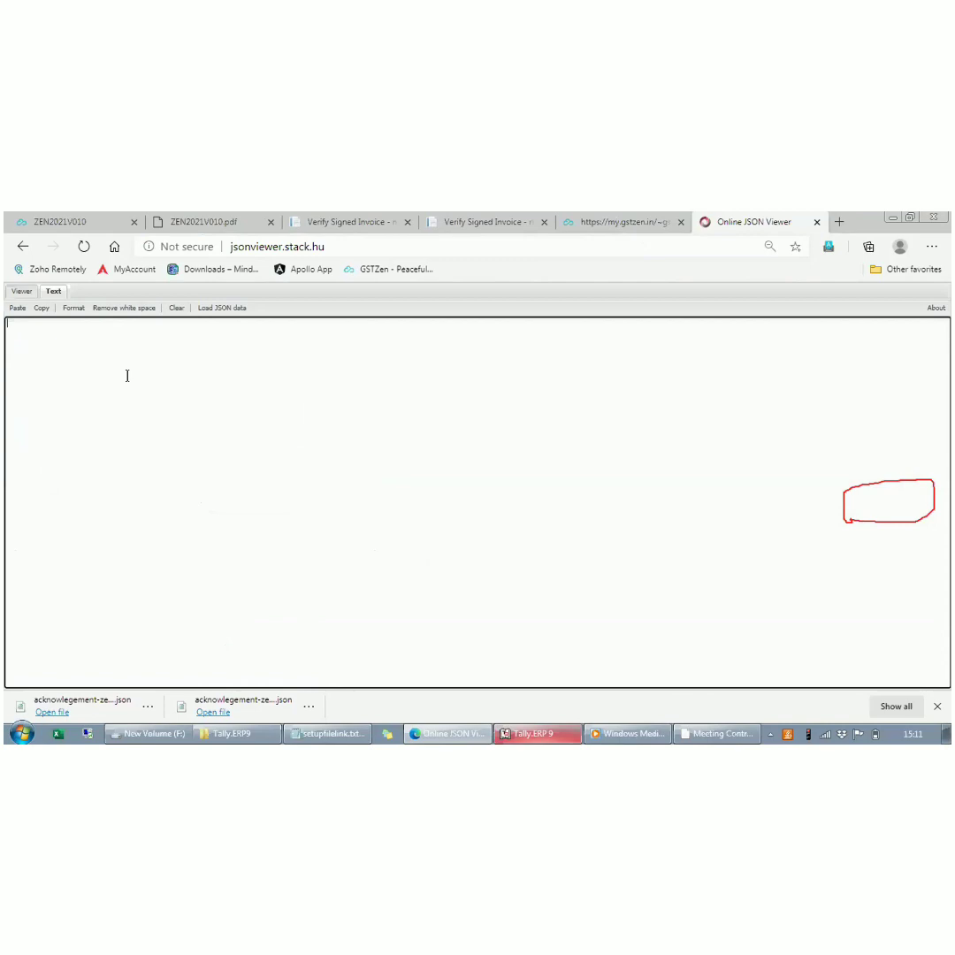
{"action": "key", "text": "ctrl+v"}
{"action": "left_click", "coordinate": [74, 307]}
{"action": "left_click", "coordinate": [198, 396]}
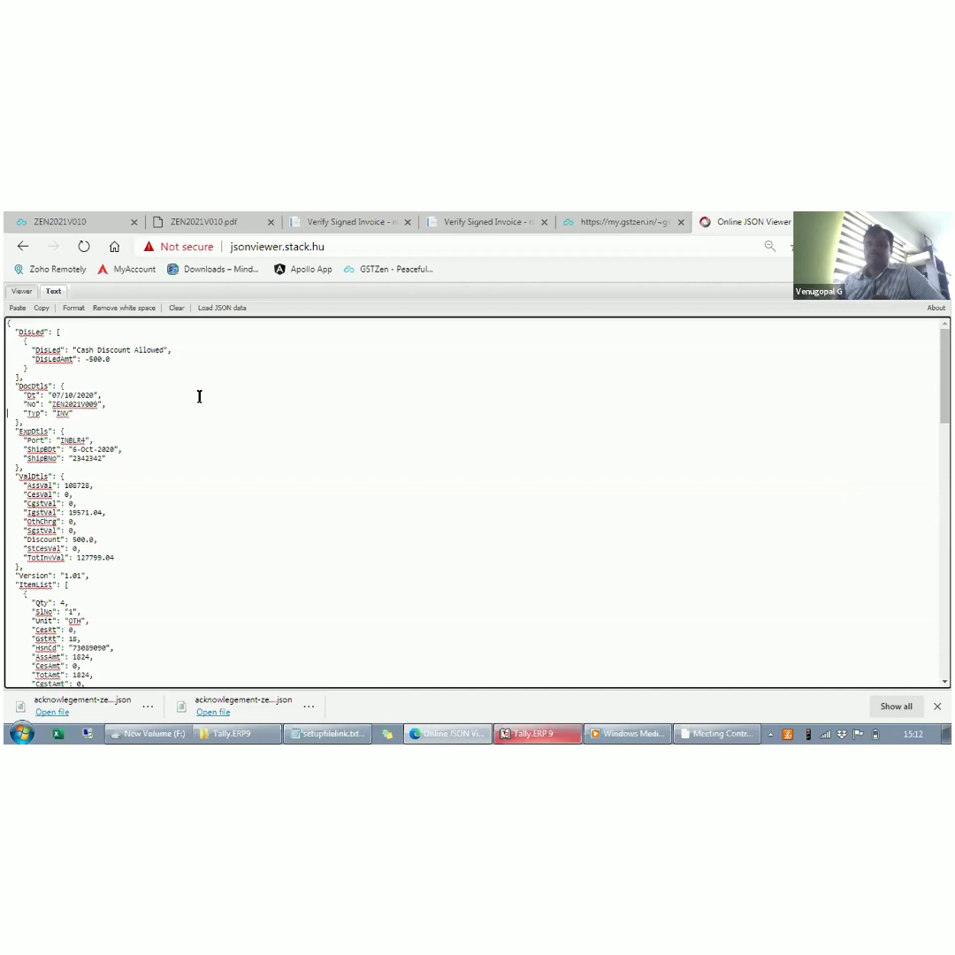
{"action": "scroll", "coordinate": [199, 396], "scroll_direction": "down", "scroll_amount": 3}
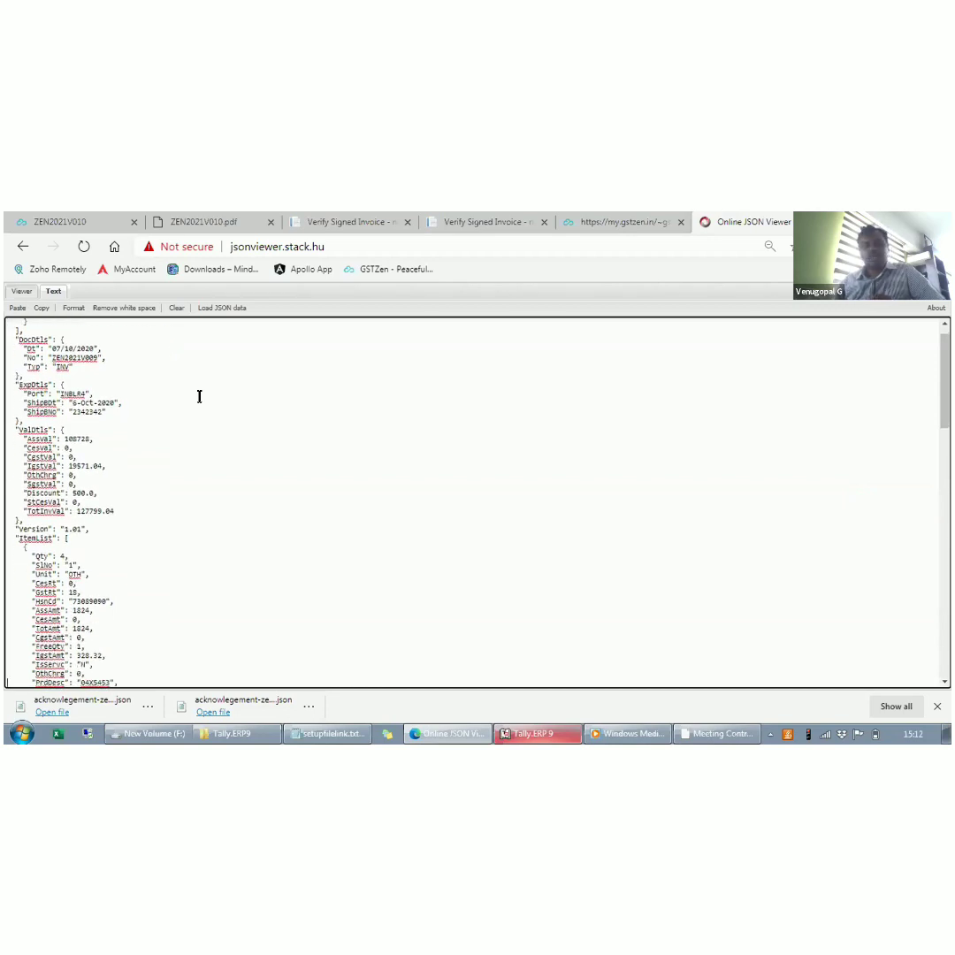
{"action": "scroll", "coordinate": [199, 396], "scroll_direction": "down", "scroll_amount": 1}
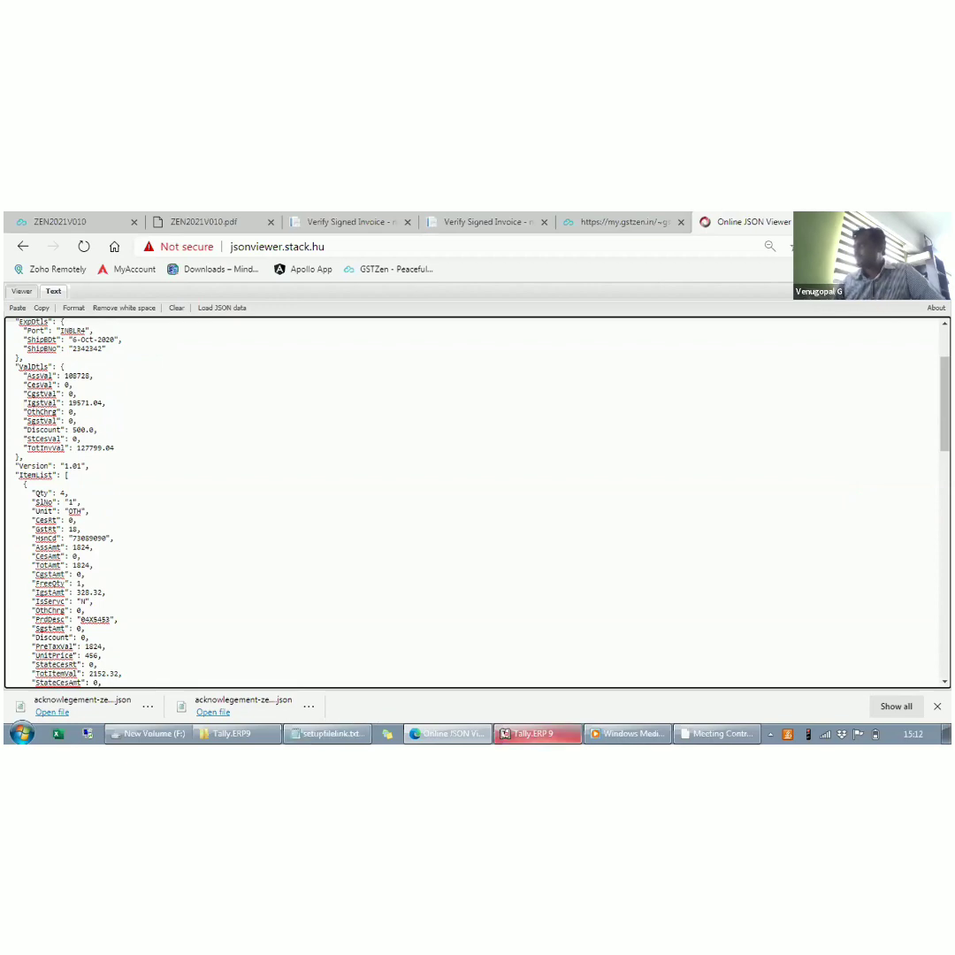
- Switch back to Tally.ERP 9, leave the generated e-invoices list, and open the e-Invoice Register
{"action": "key", "text": "alt+Tab"}
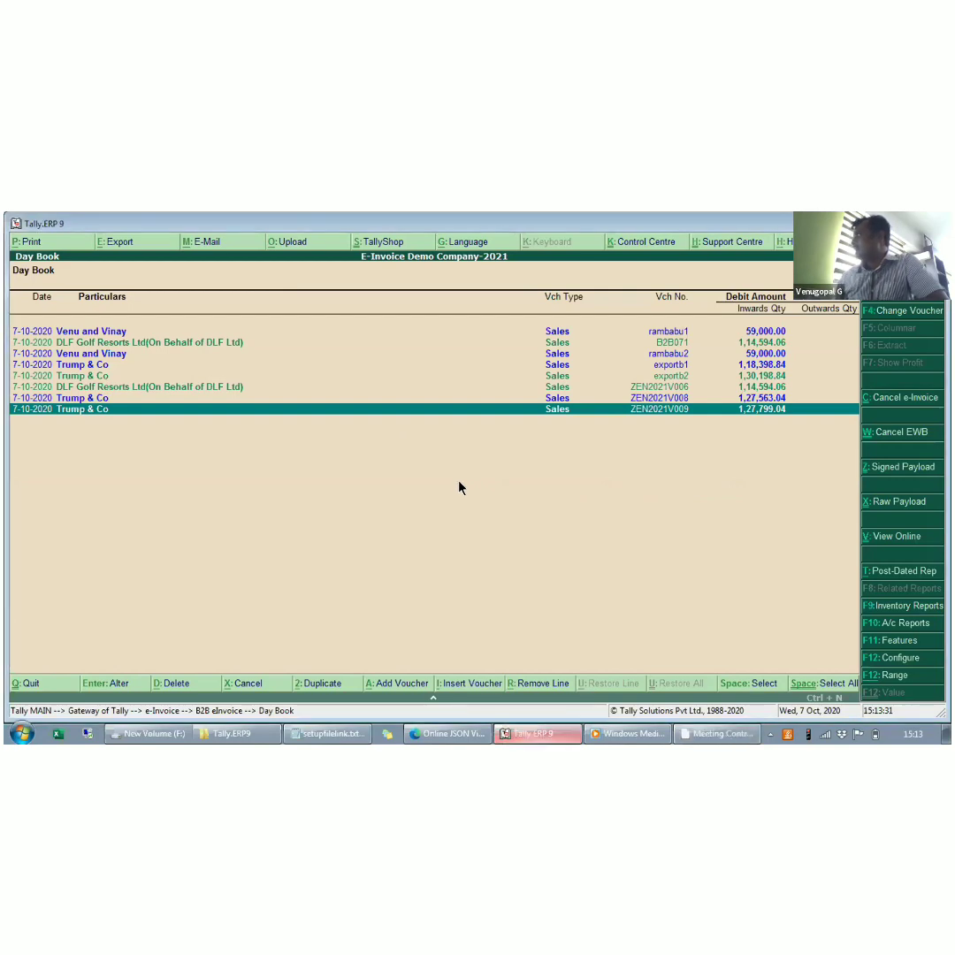
{"action": "key", "text": "Escape"}
{"action": "key", "text": "Up"}
{"action": "key", "text": "Return"}
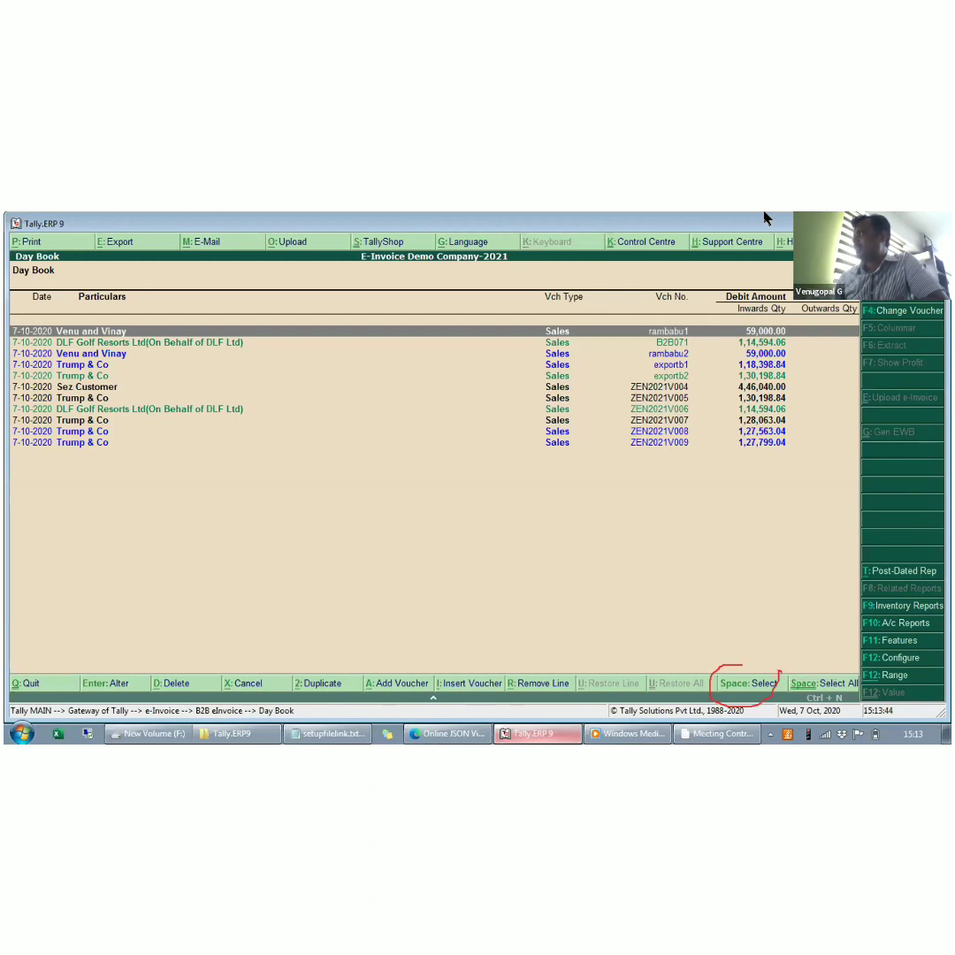
- Select the sales vouchers ZEN2021V004, ZEN2021V005 and ZEN2021V007 in the Day Book and upload them together as e-invoices
{"action": "key", "text": "space"}
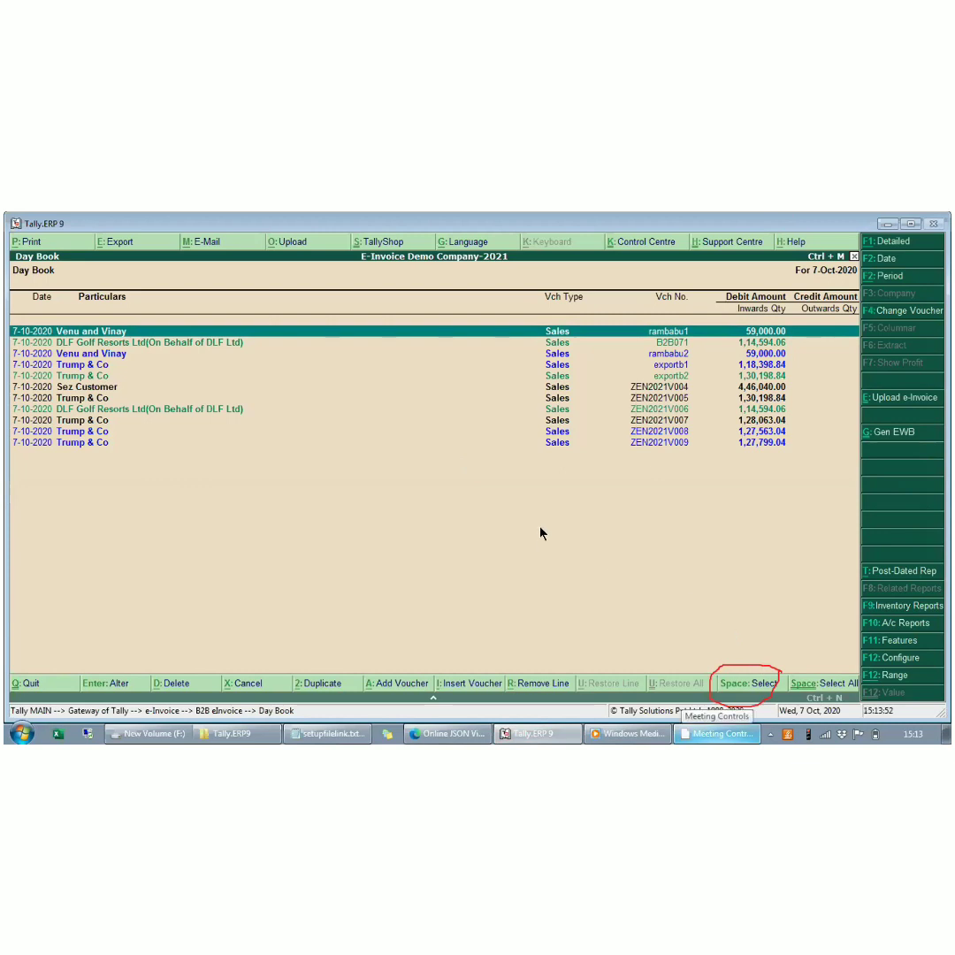
{"action": "key", "text": "Down"}
{"action": "key", "text": "Down"}
{"action": "key", "text": "Down"}
{"action": "key", "text": "Down"}
{"action": "key", "text": "Down"}
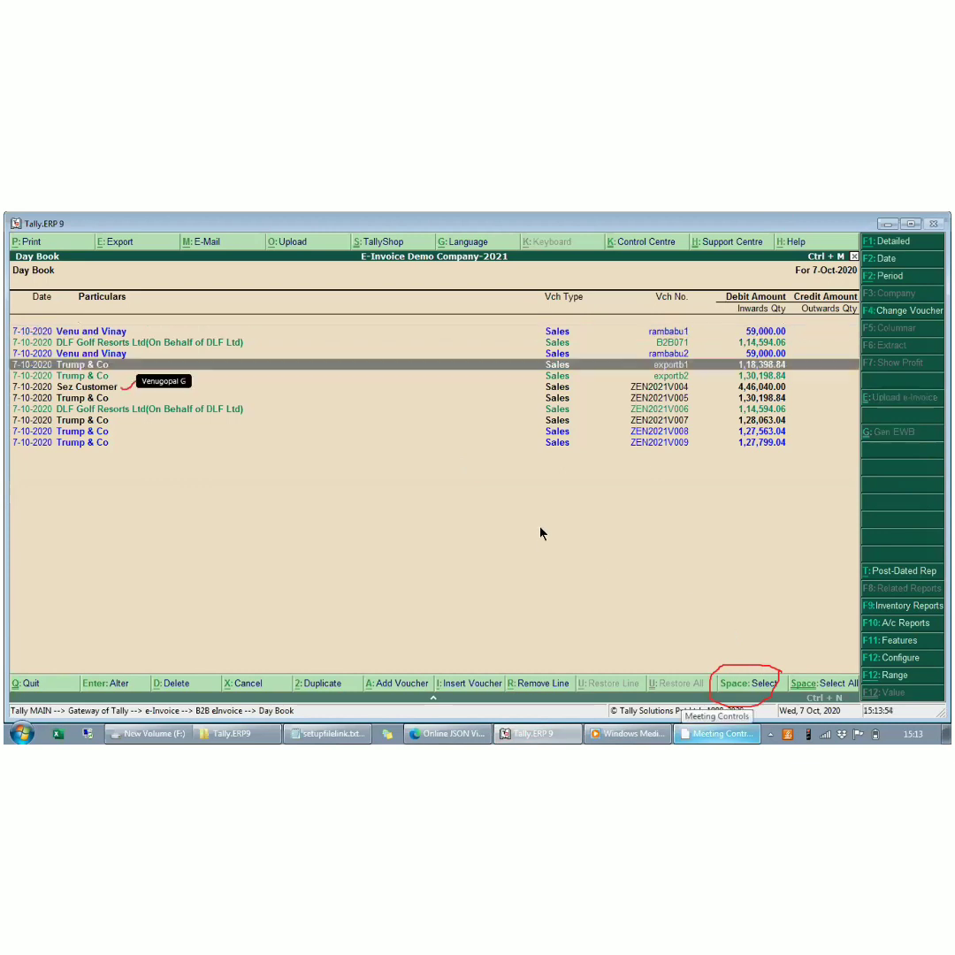
{"action": "left_click", "coordinate": [738, 678]}
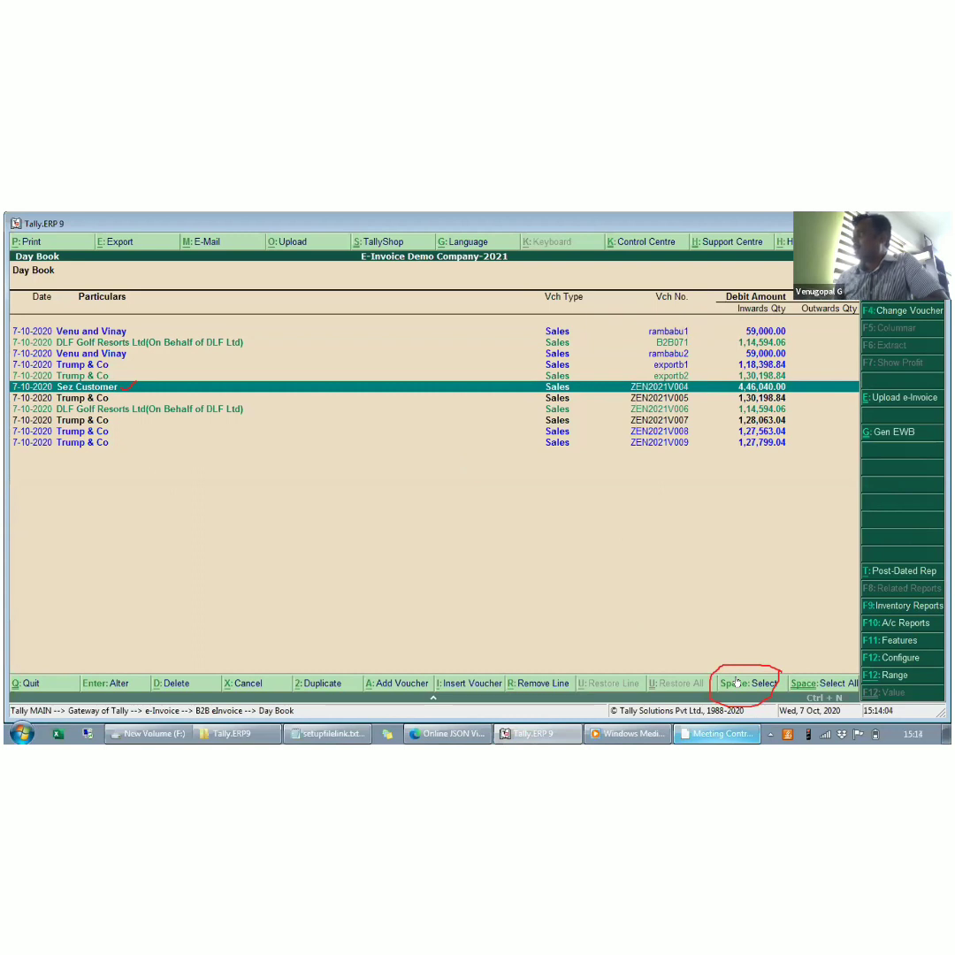
{"action": "left_click", "coordinate": [737, 683]}
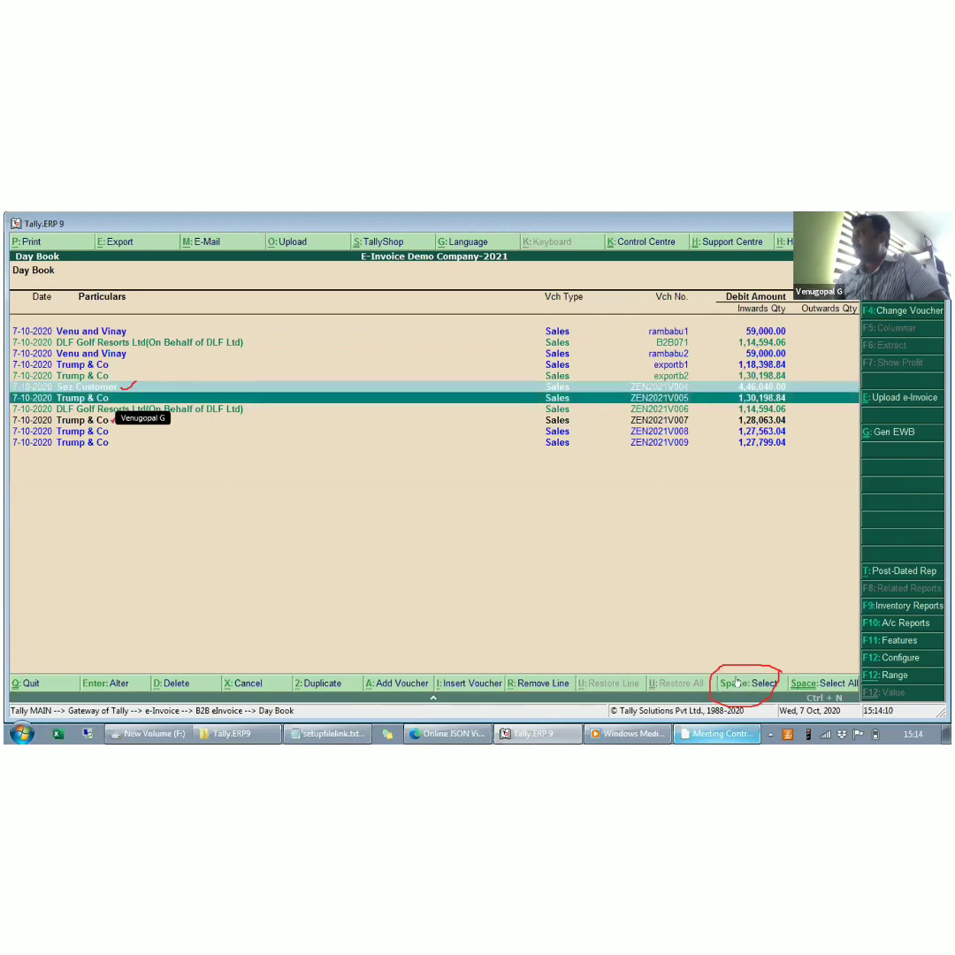
{"action": "key", "text": "Down"}
{"action": "key", "text": "Down"}
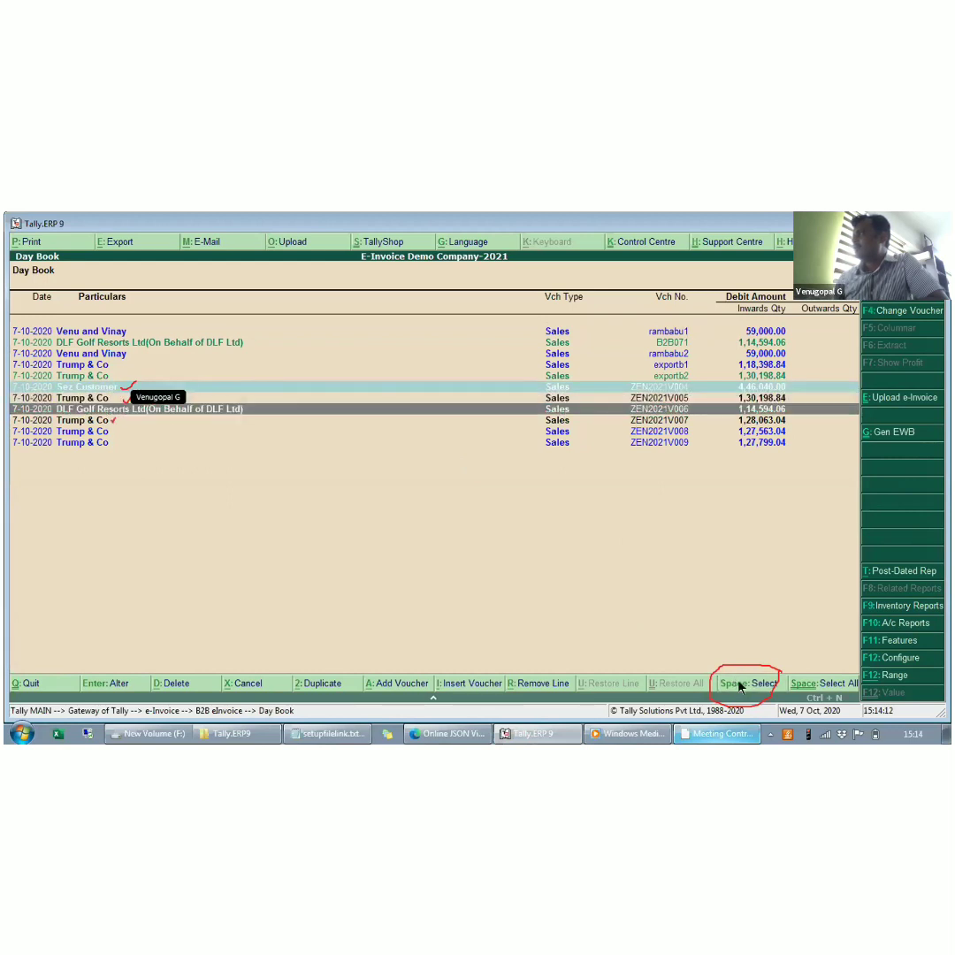
{"action": "key", "text": "space"}
{"action": "key", "text": "Up"}
{"action": "key", "text": "Up"}
{"action": "key", "text": "space"}
{"action": "key", "text": "Down"}
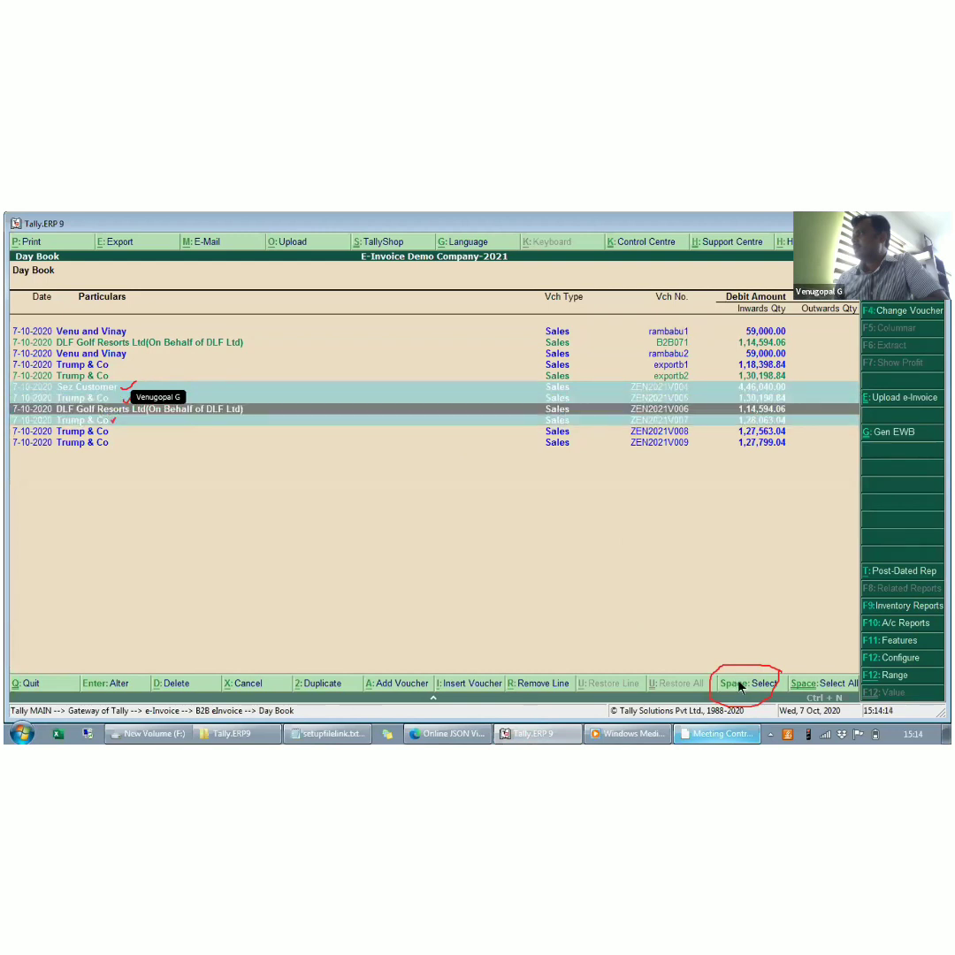
{"action": "key", "text": "Down"}
{"action": "key", "text": "Down"}
{"action": "key", "text": "Down"}
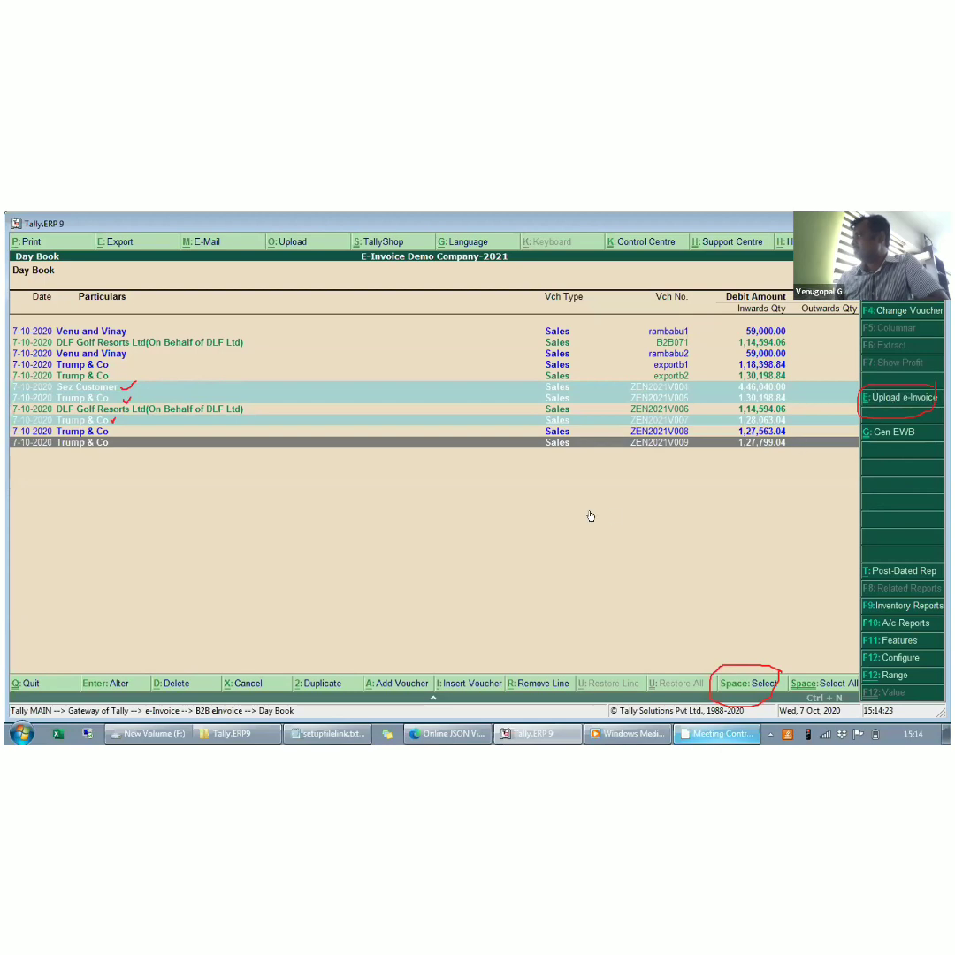
{"action": "key", "text": "ctrl+e"}
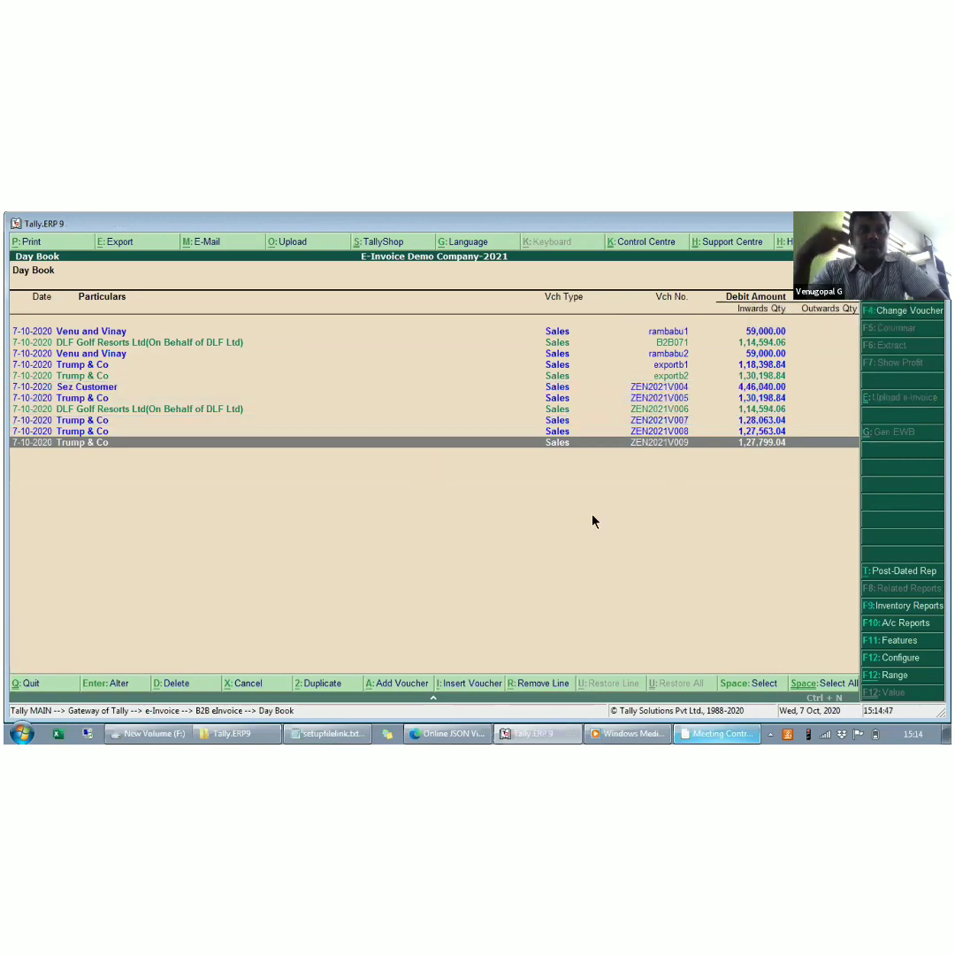
{"action": "key", "text": "Up"}
{"action": "key", "text": "Up"}
{"action": "key", "text": "Up"}
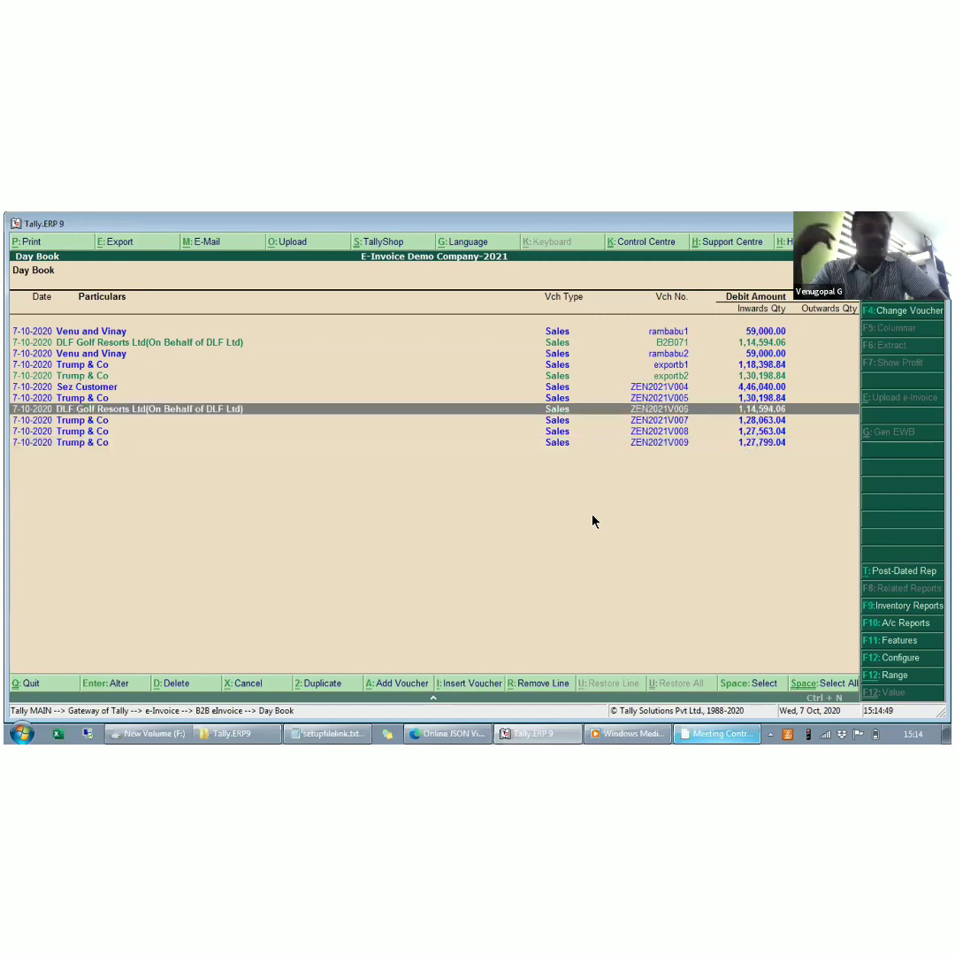
{"action": "key", "text": "Up"}
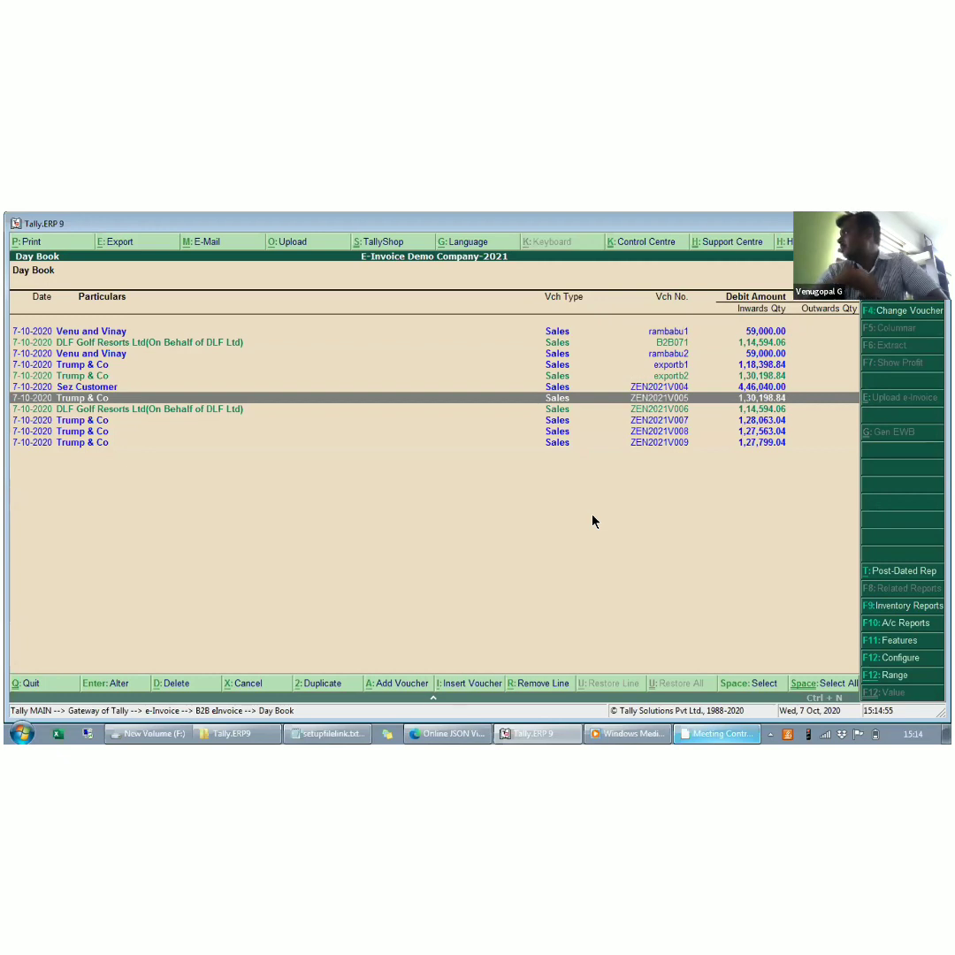
{"action": "key", "text": "Down"}
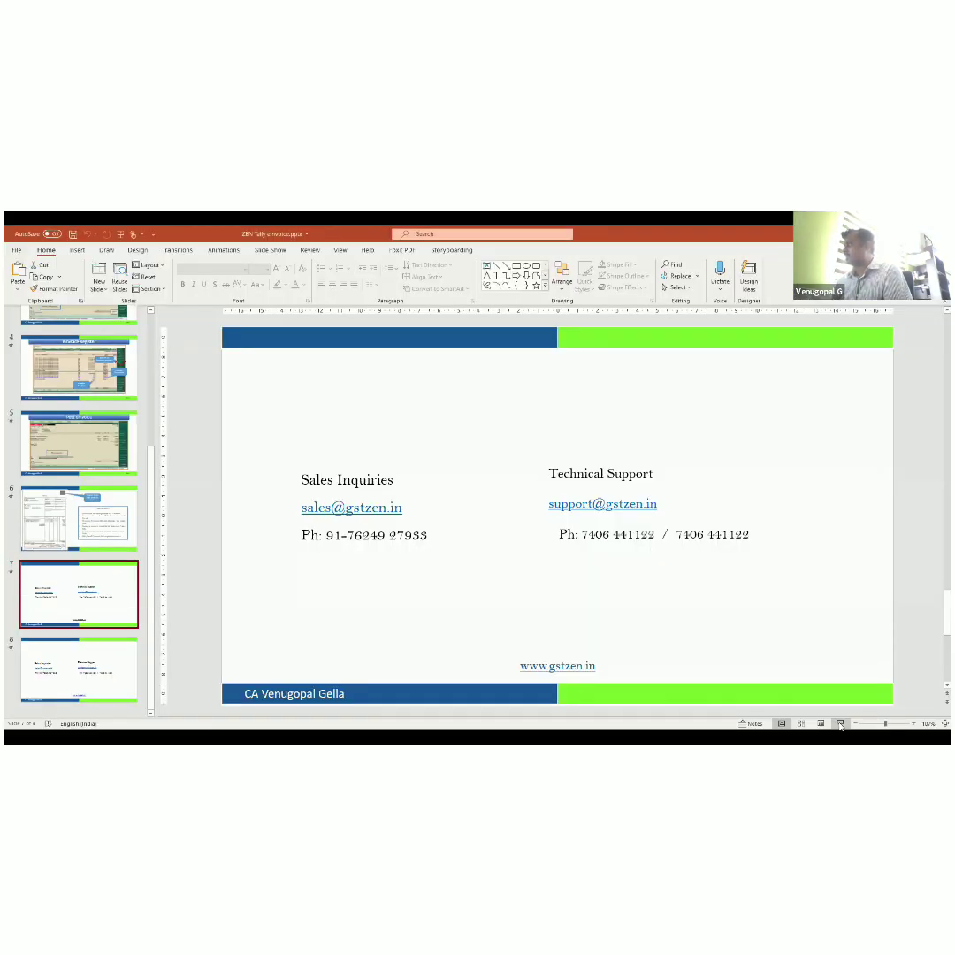
- Switch to PowerPoint and start the slide show from slide 7 with the sales and technical support contact details
{"action": "left_click", "coordinate": [840, 724]}
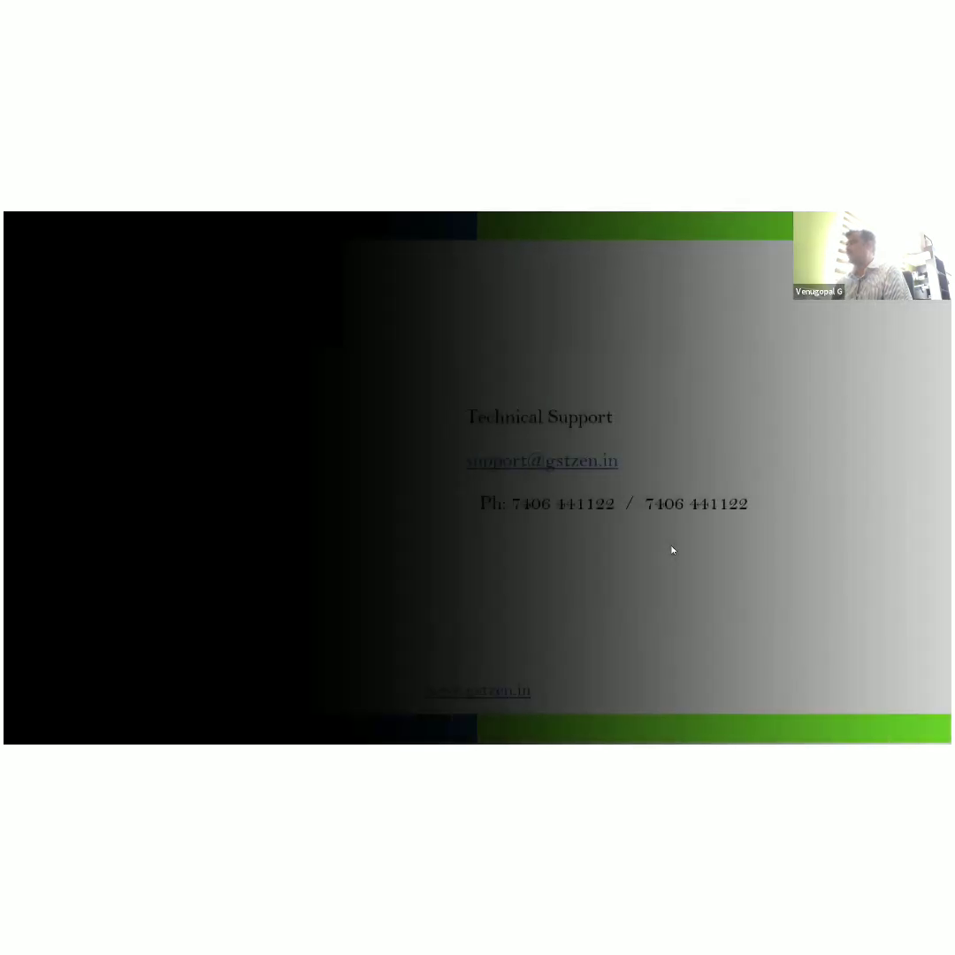